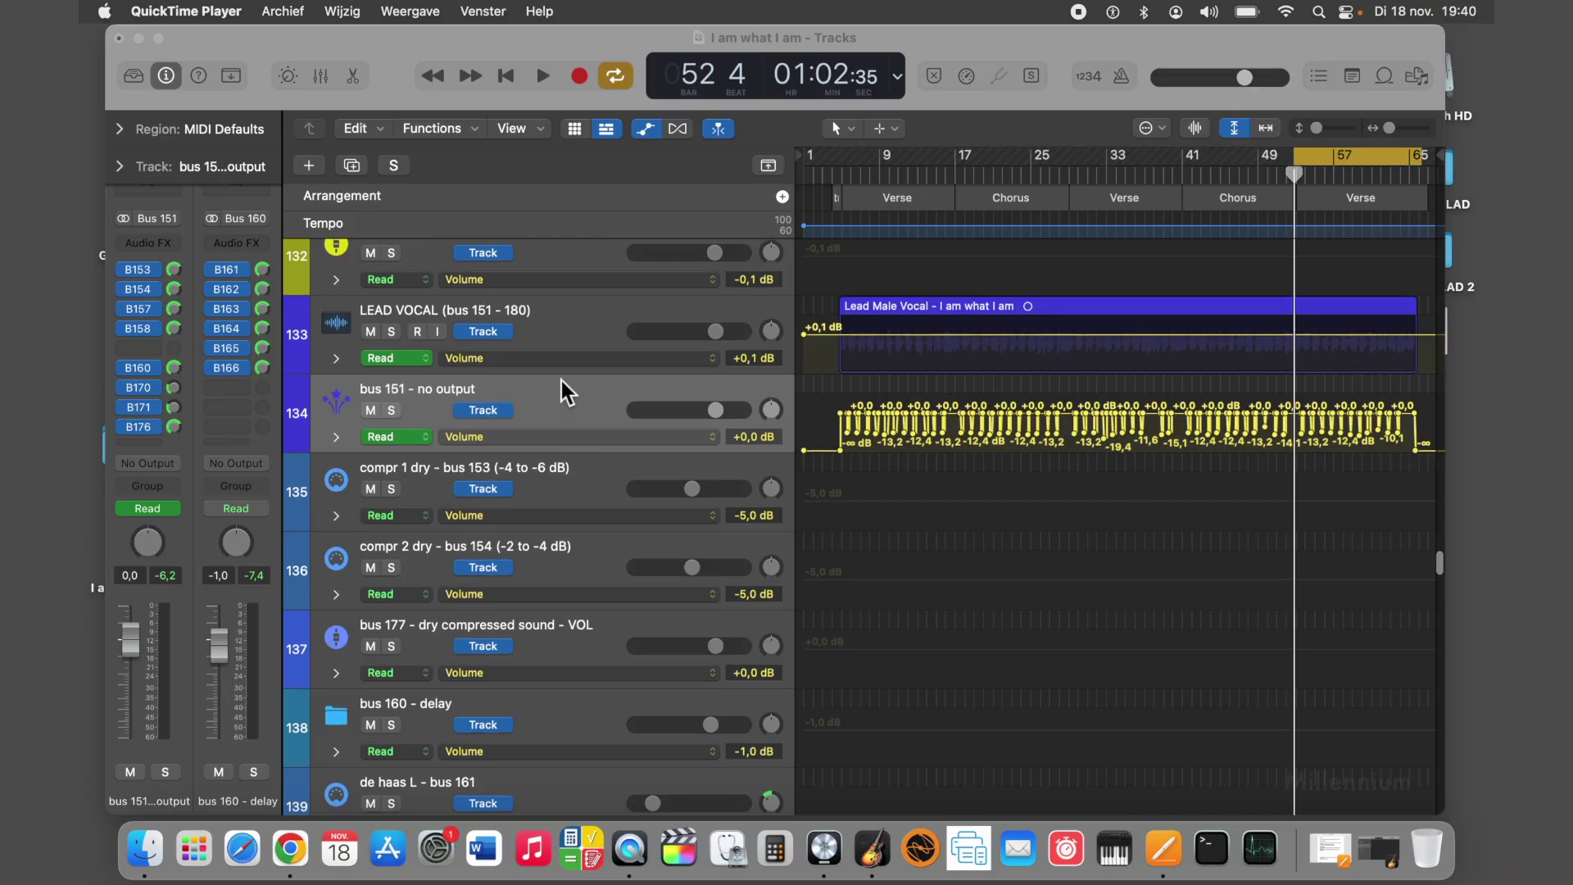
Step: Solo the LEAD VOCAL (bus 151 - 180) track and play a short passage from bar 52
{"action": "left_click", "coordinate": [549, 312]}
{"action": "left_click", "coordinate": [393, 332]}
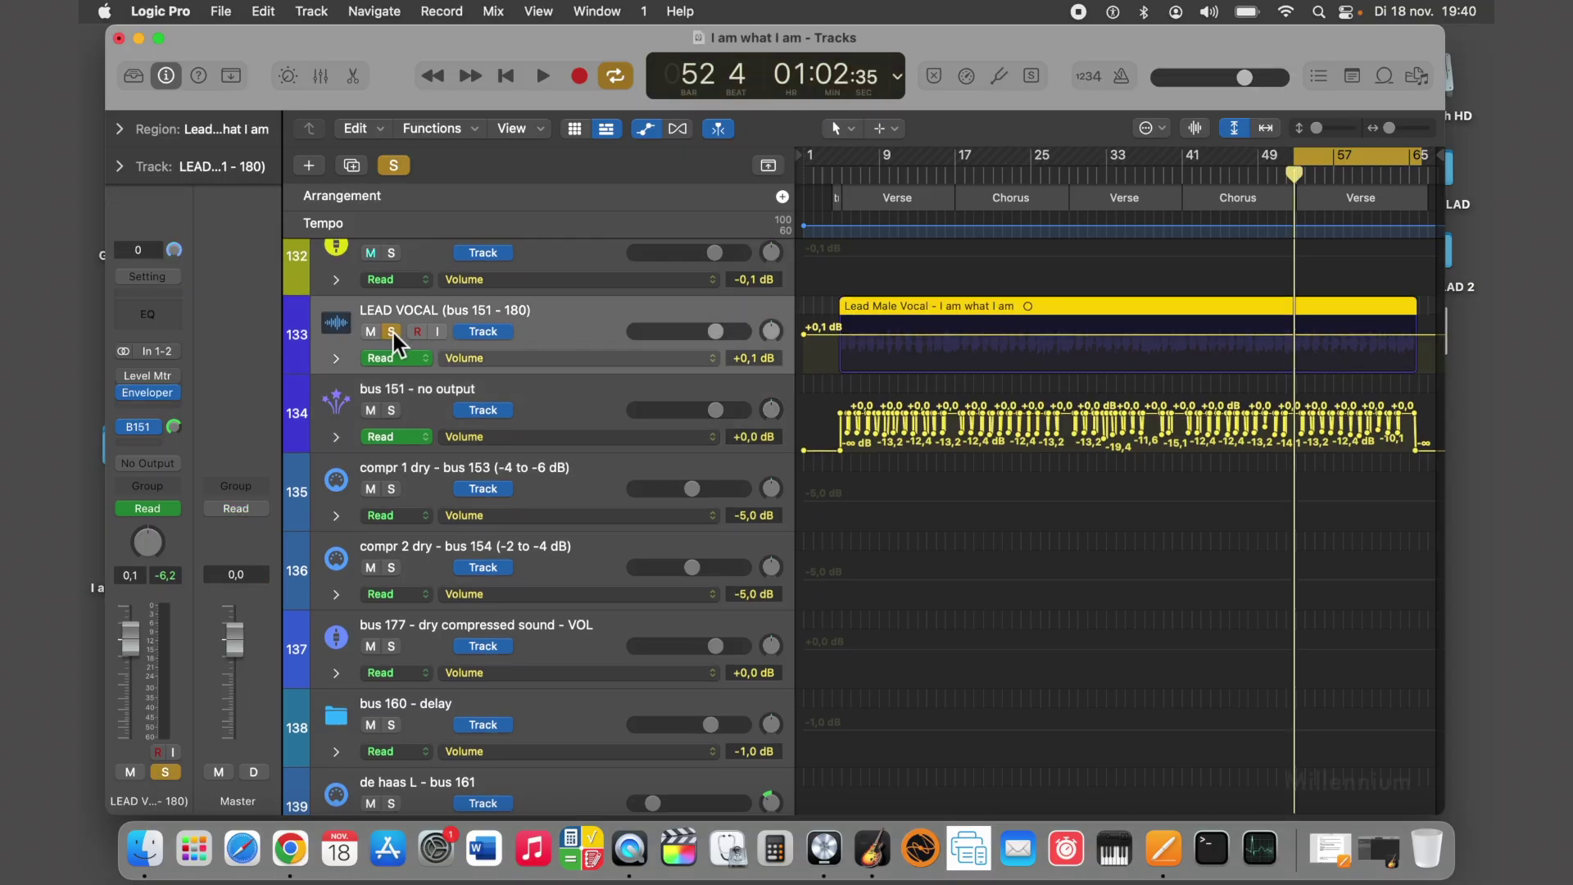
{"action": "left_click", "coordinate": [543, 77]}
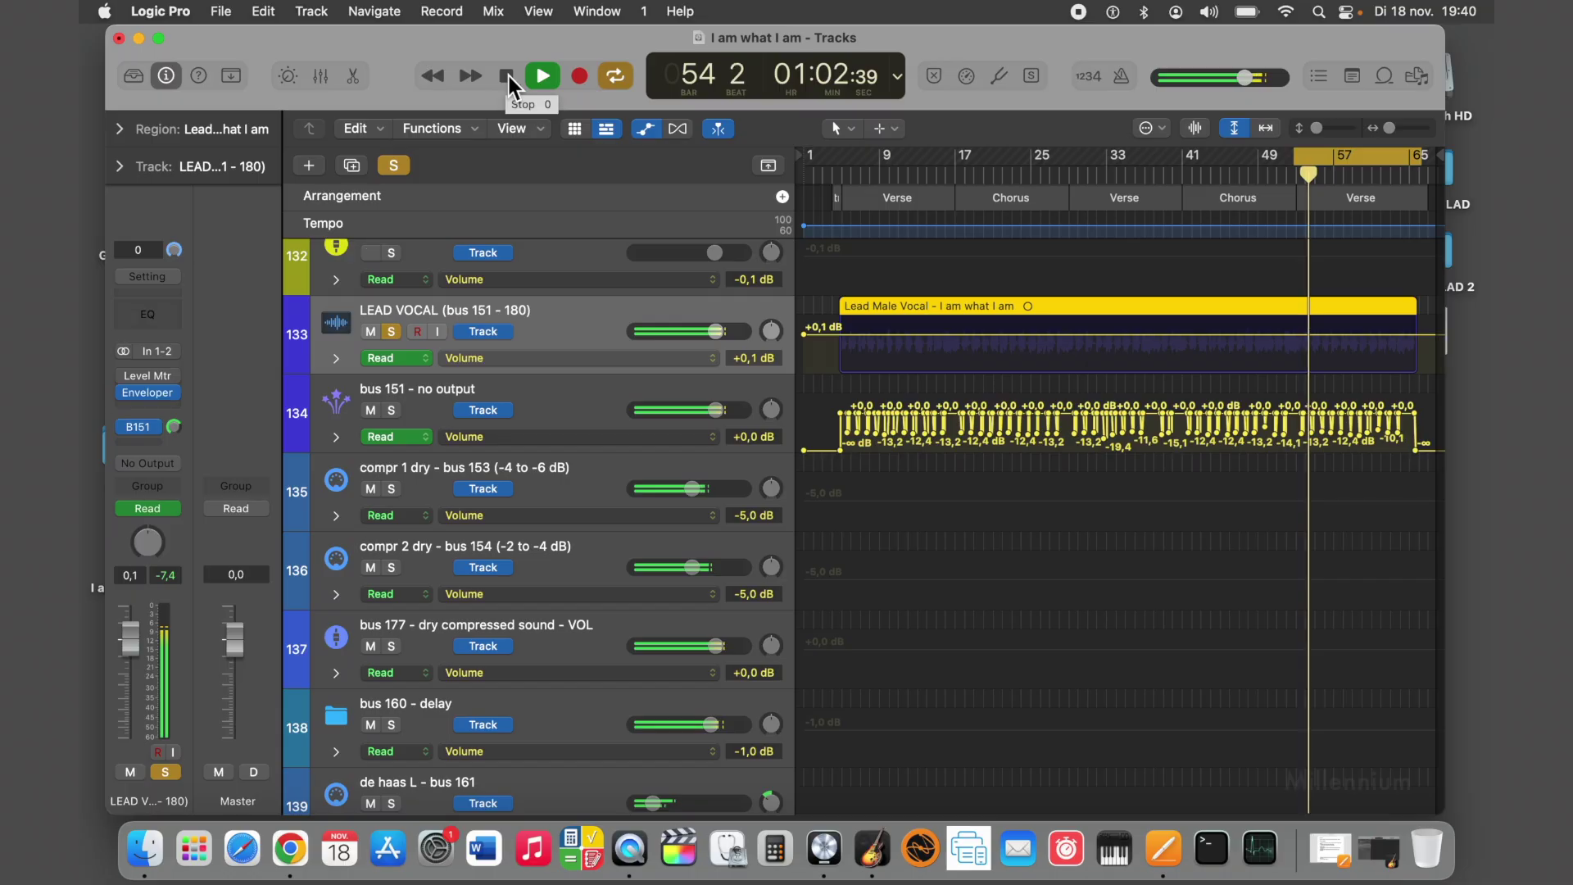
{"action": "left_click", "coordinate": [509, 76]}
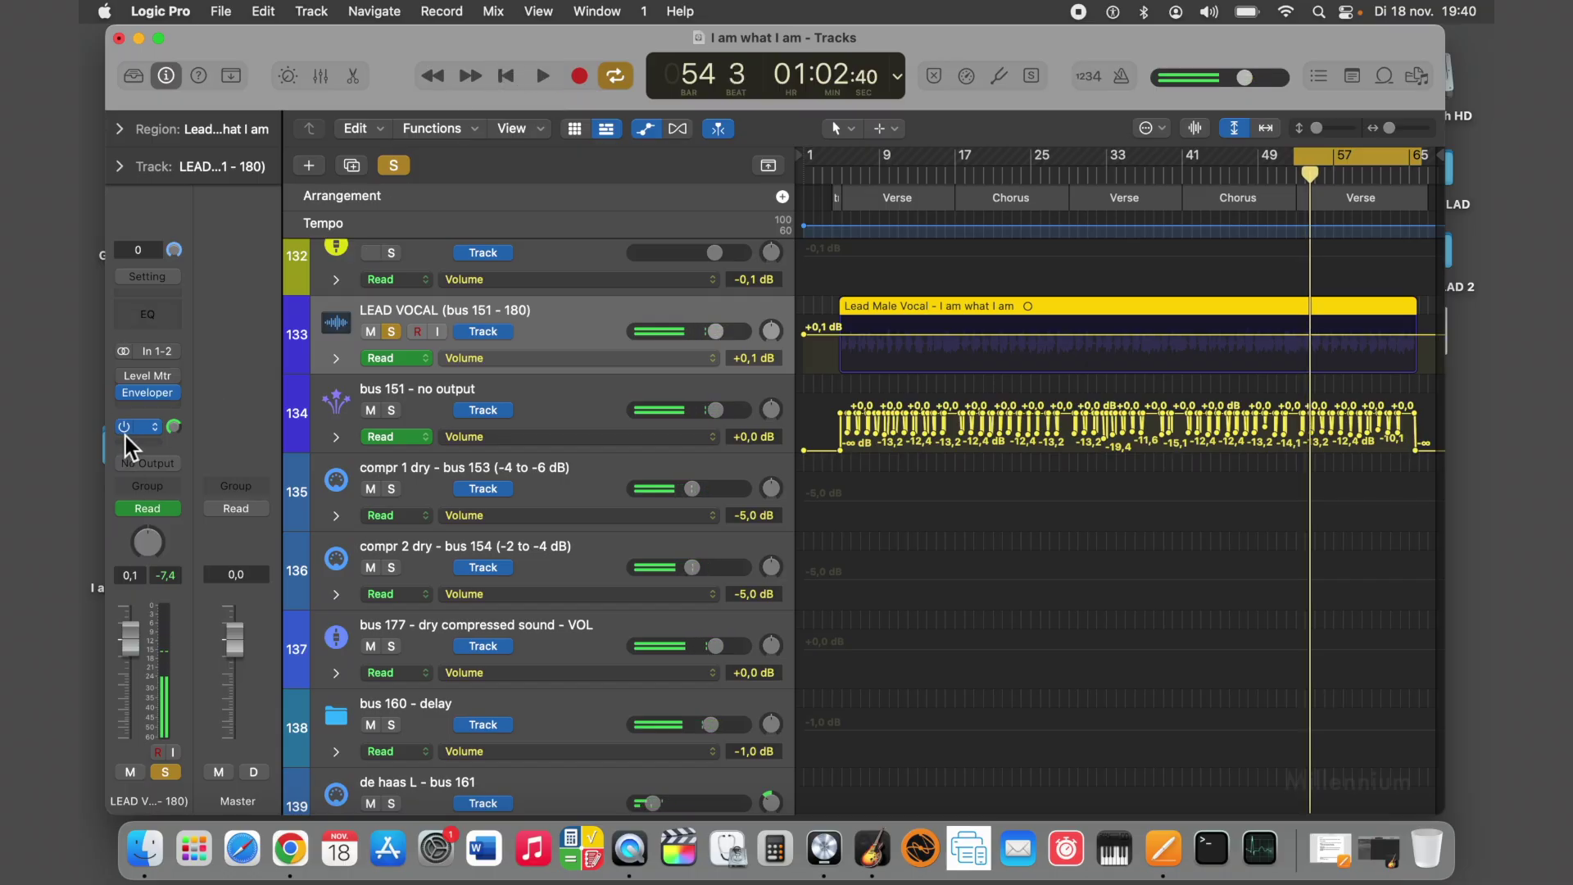
Step: Bypass the LEAD VOCAL's bus 151 send, route the track to Stereo Output and play the dry vocal briefly
{"action": "left_click", "coordinate": [163, 469]}
{"action": "mouse_move", "coordinate": [194, 488]}
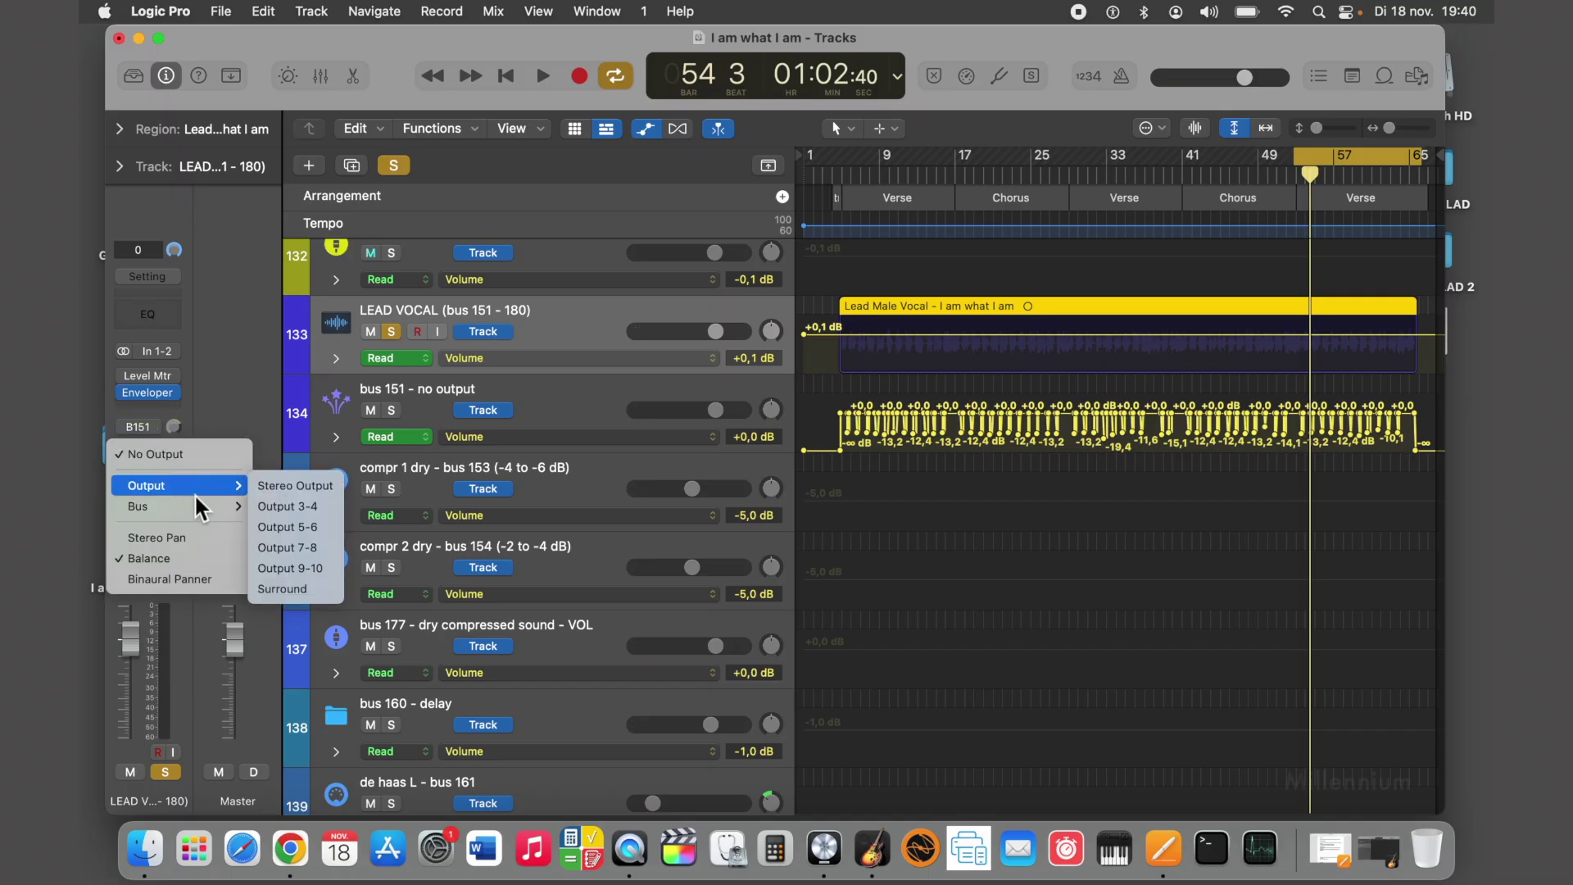
{"action": "left_click", "coordinate": [282, 488]}
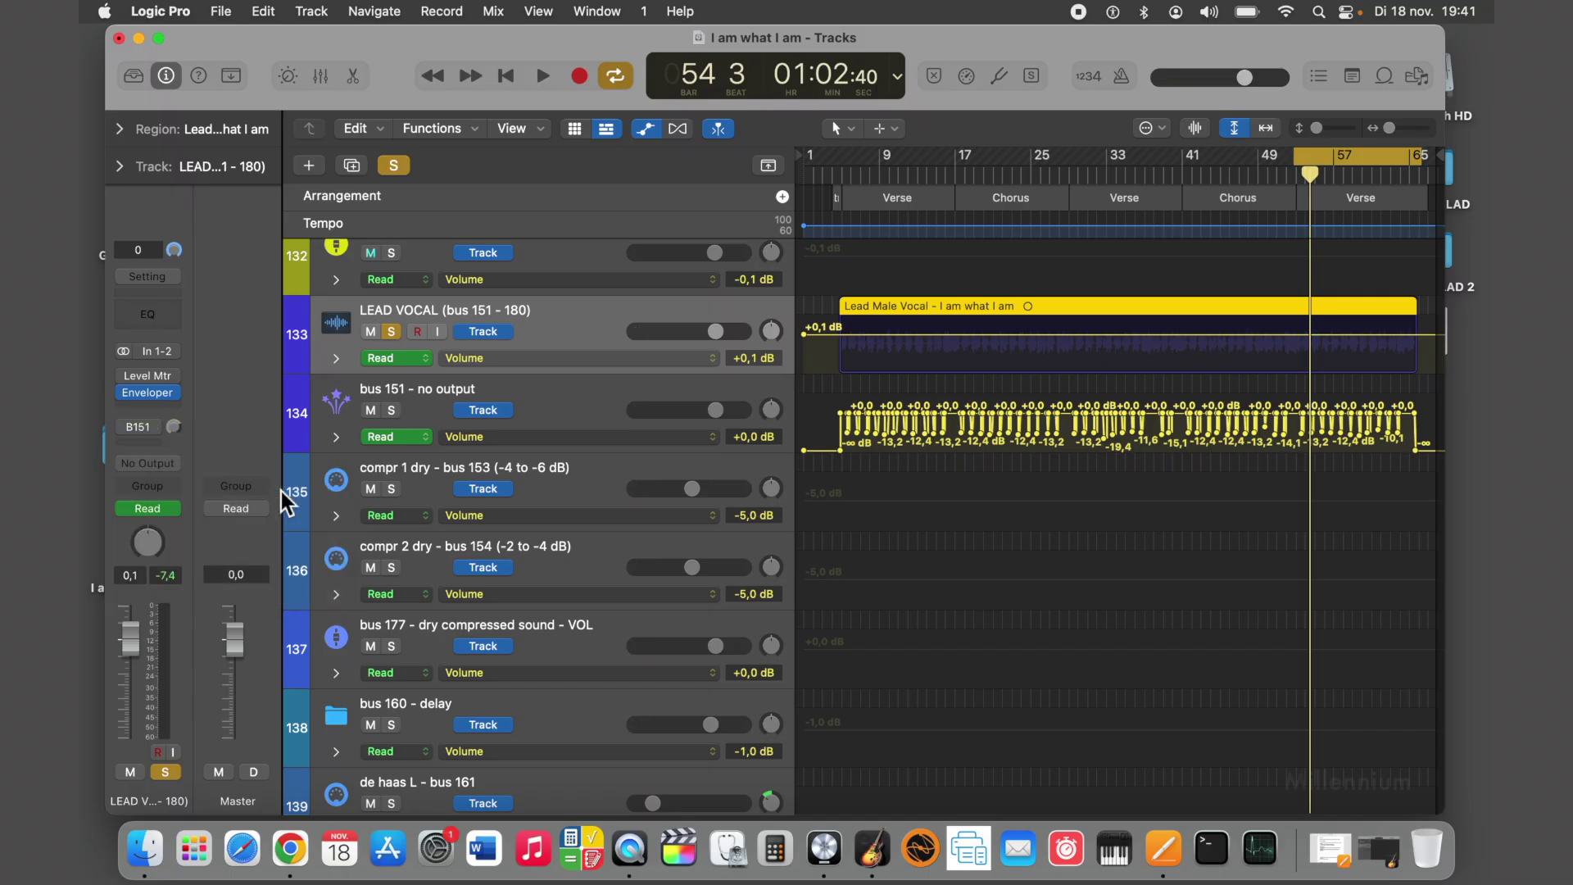
{"action": "left_click", "coordinate": [541, 76]}
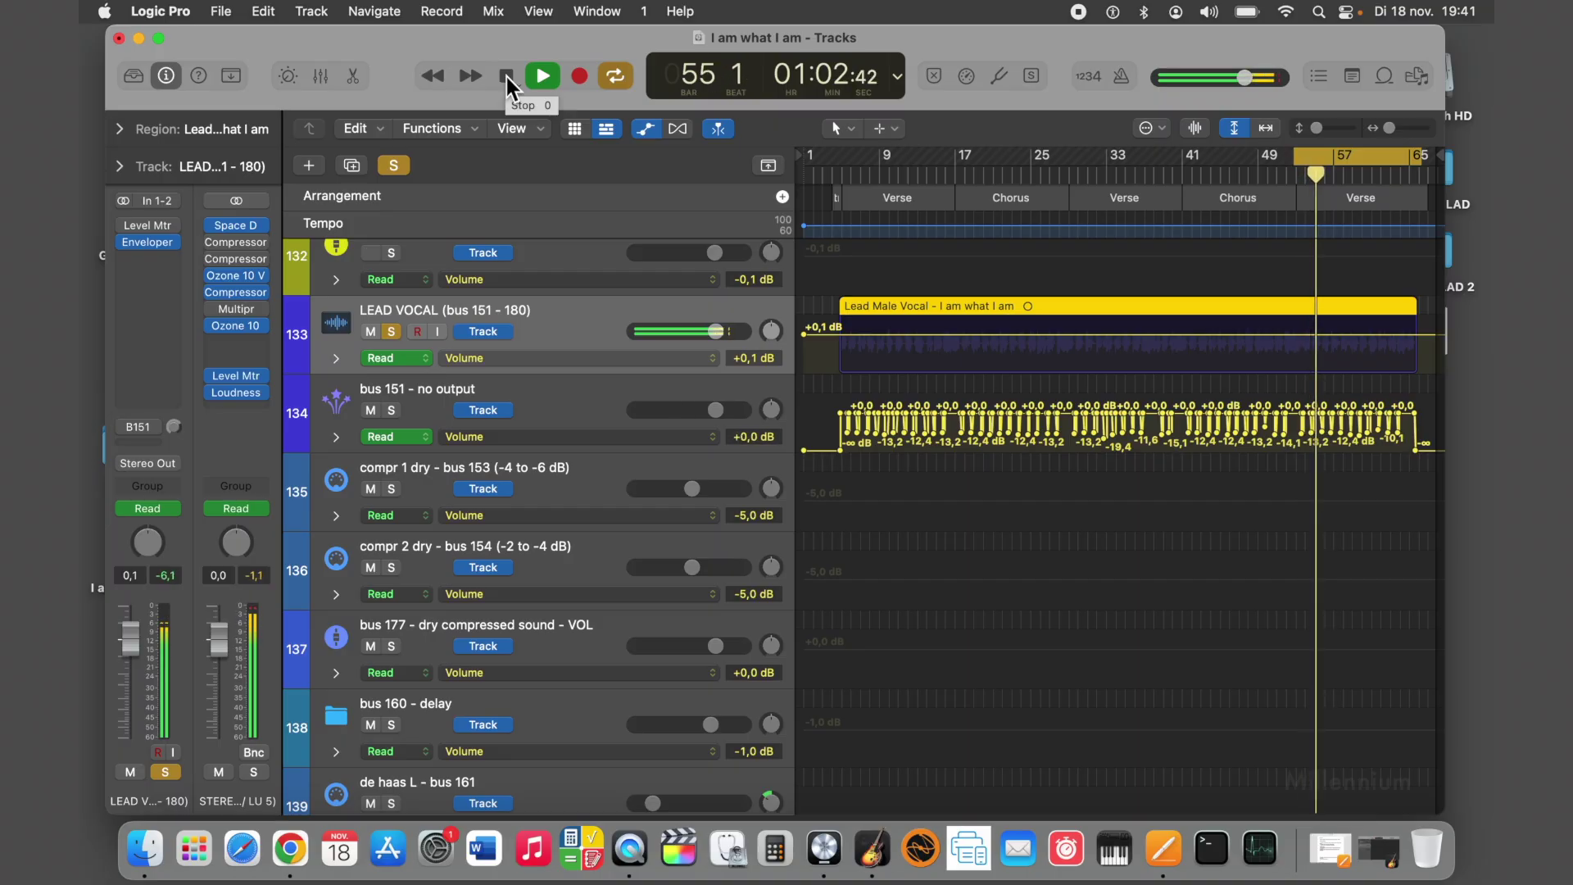
{"action": "left_click", "coordinate": [507, 77]}
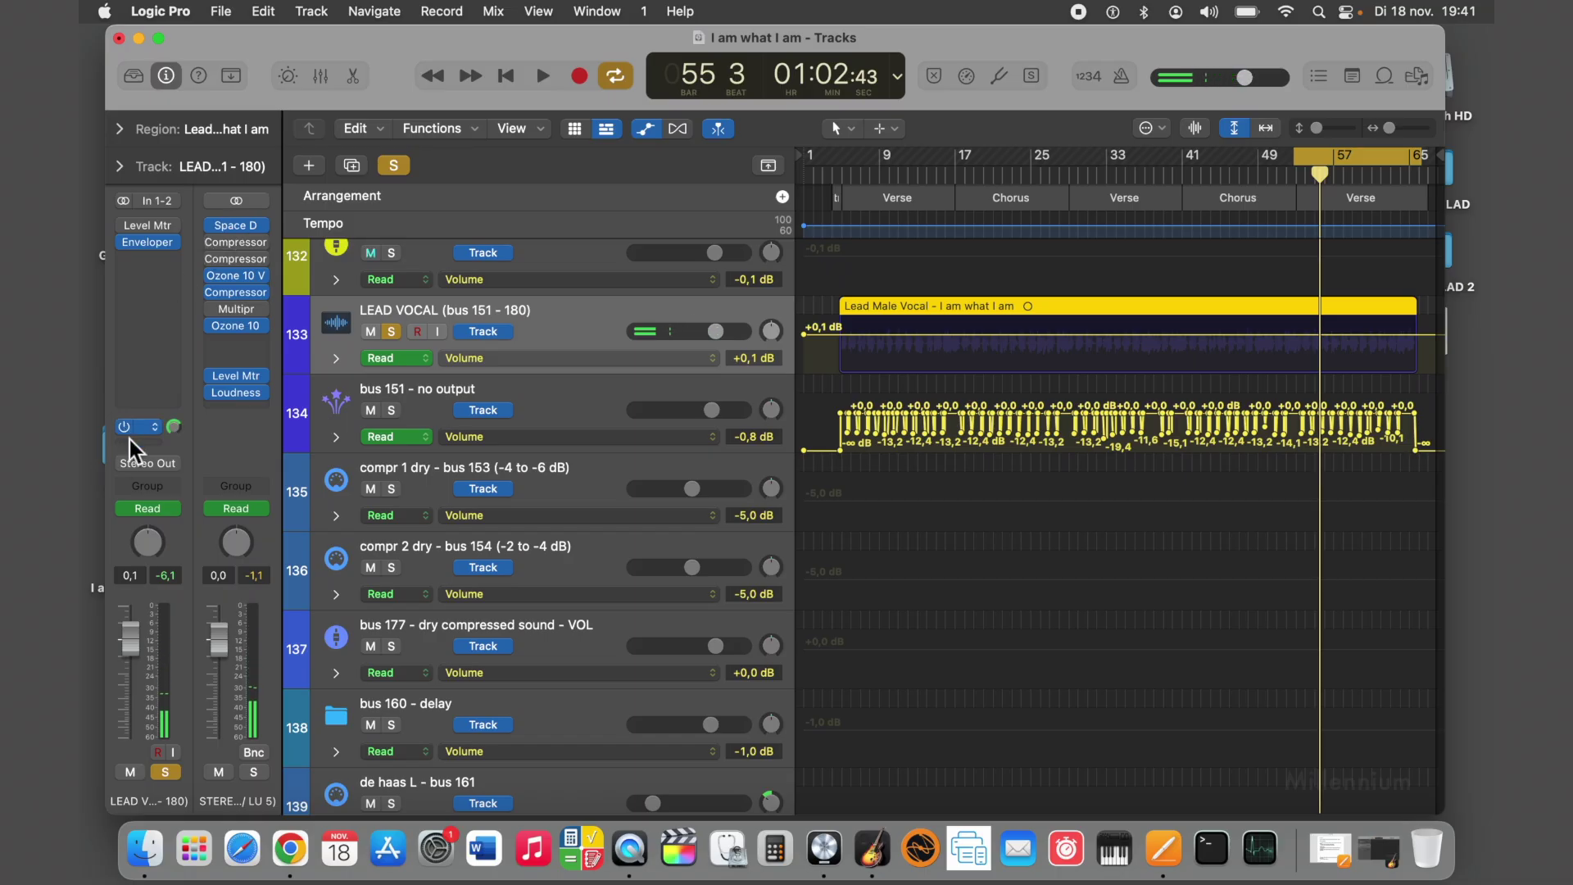
Step: Re-enable the LEAD VOCAL's bus 151 send and set its output back to No Output
{"action": "left_click", "coordinate": [140, 463]}
{"action": "mouse_move", "coordinate": [208, 533]}
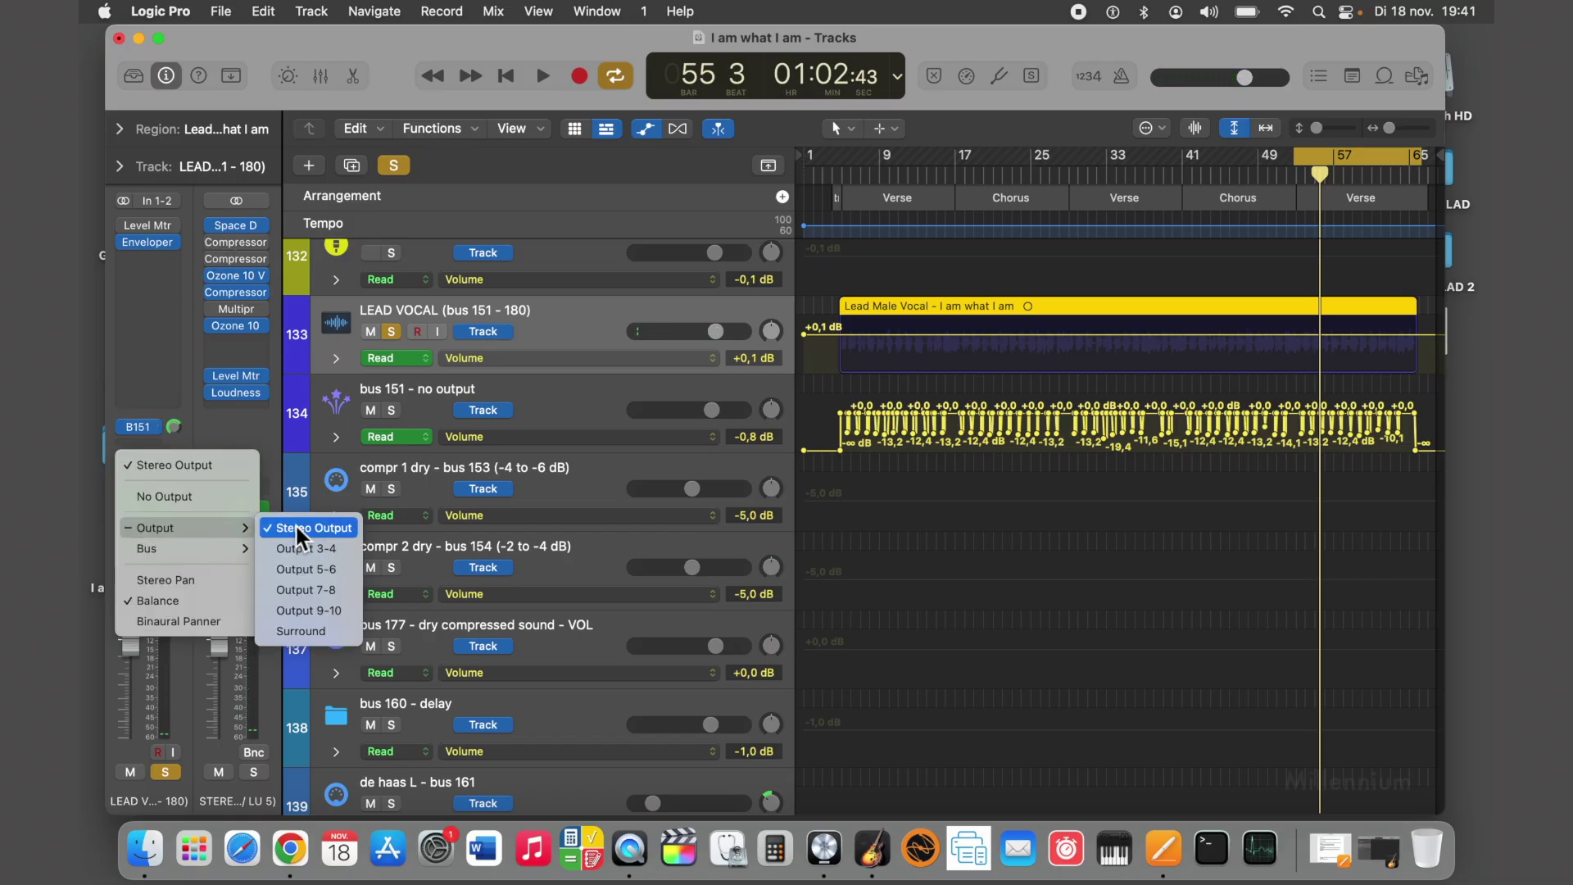
{"action": "left_click", "coordinate": [228, 498]}
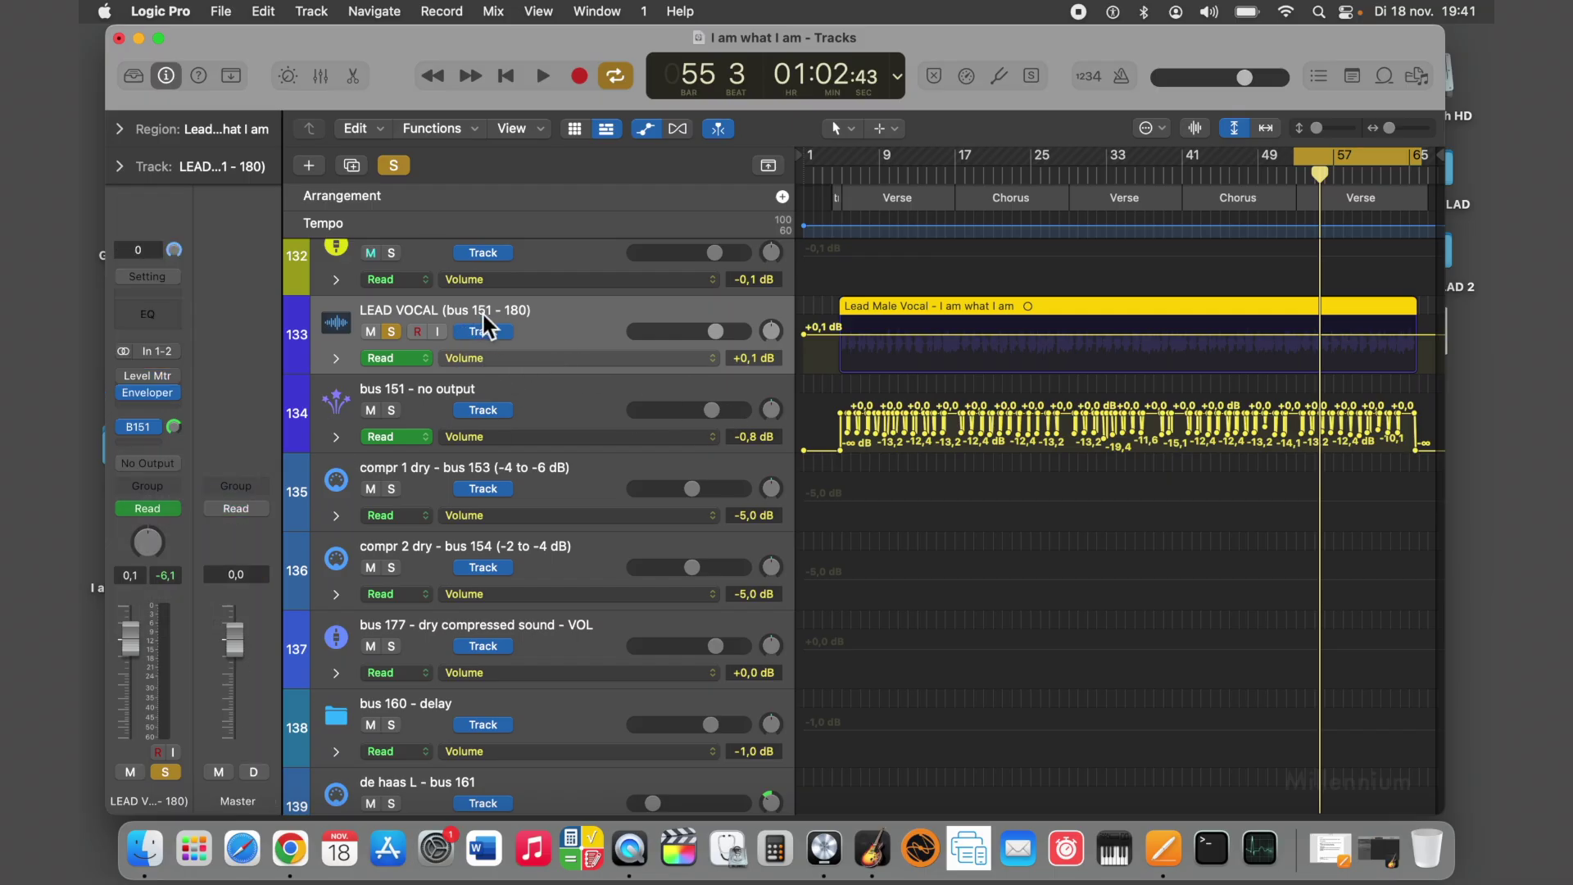
Step: Examine the lead vocal's bus tracks, from bus 151 through the compressors, delays and reverbs to the wet compression tracks
{"action": "scroll", "coordinate": [532, 460], "scroll_direction": "down", "scroll_amount": 3}
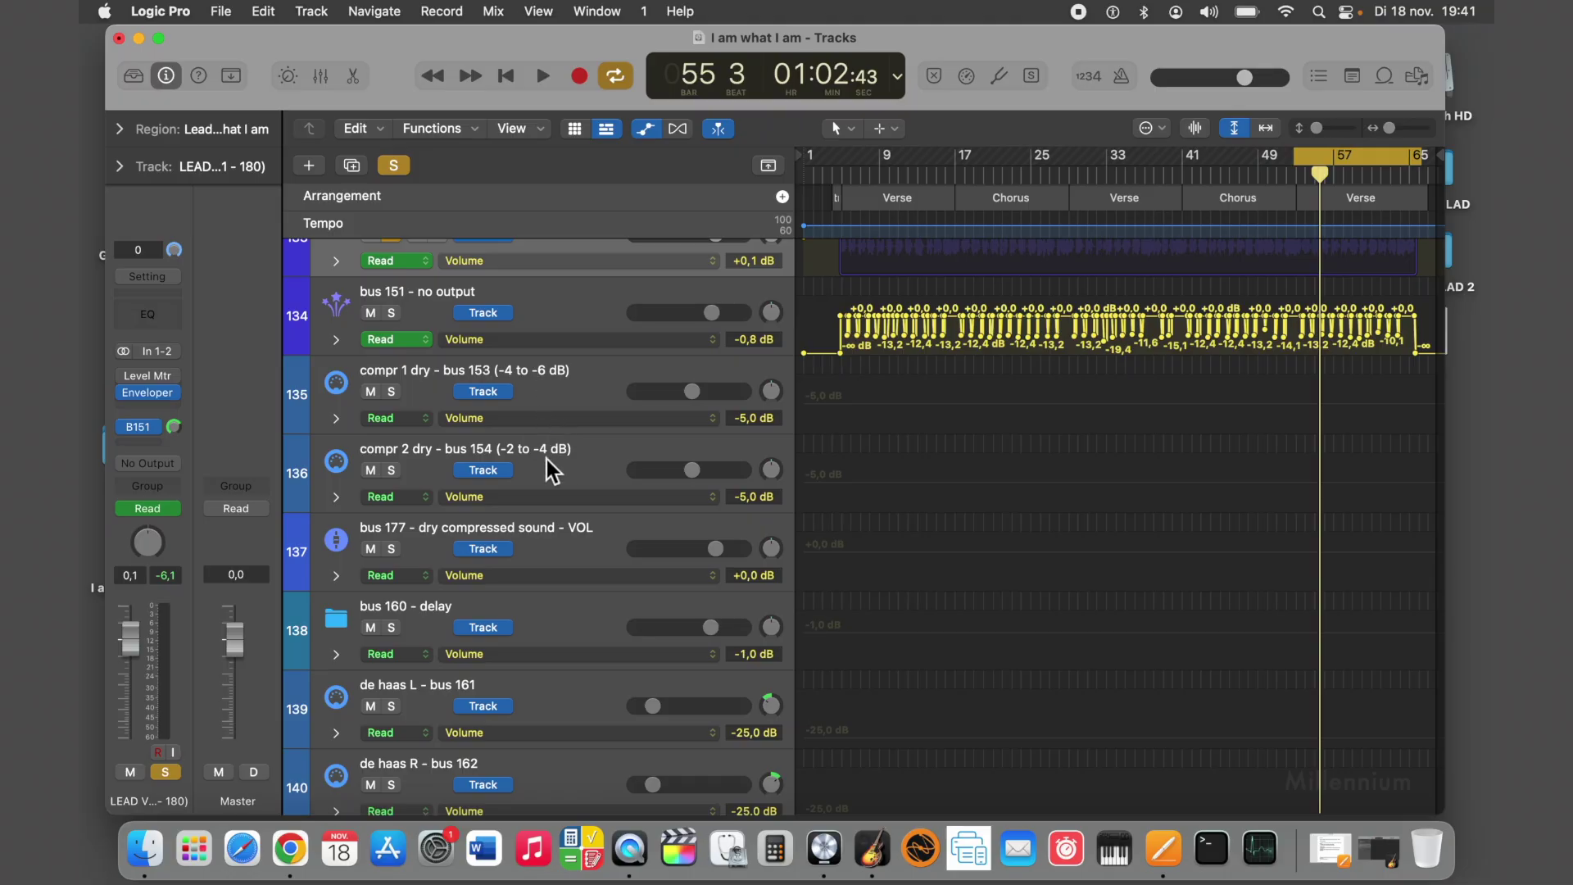
{"action": "scroll", "coordinate": [547, 460], "scroll_direction": "down", "scroll_amount": 8}
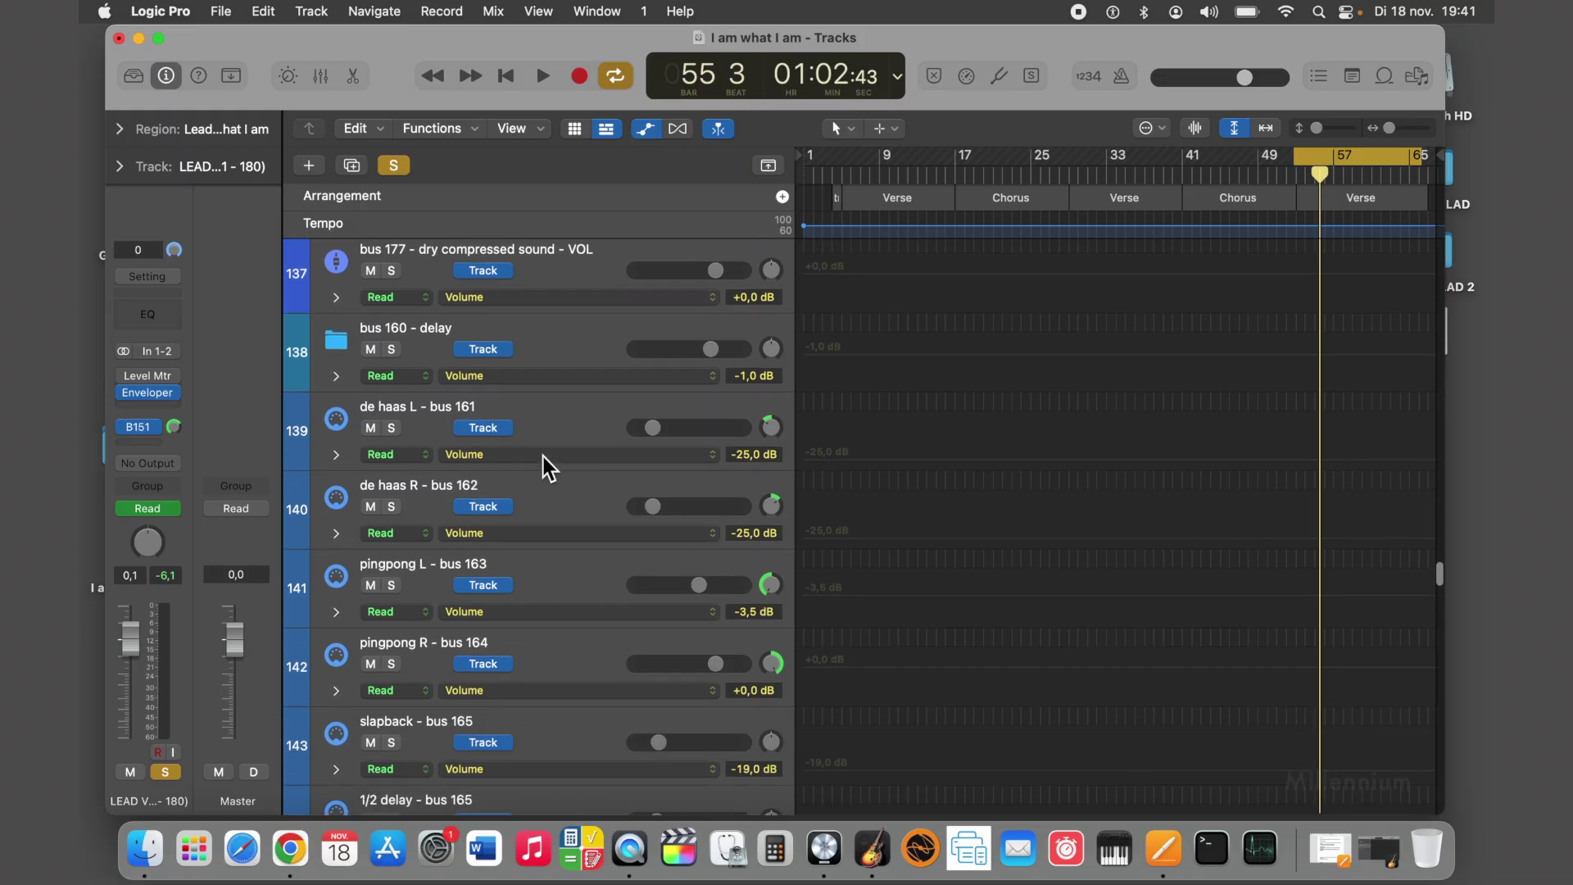
{"action": "scroll", "coordinate": [543, 455], "scroll_direction": "down", "scroll_amount": 2}
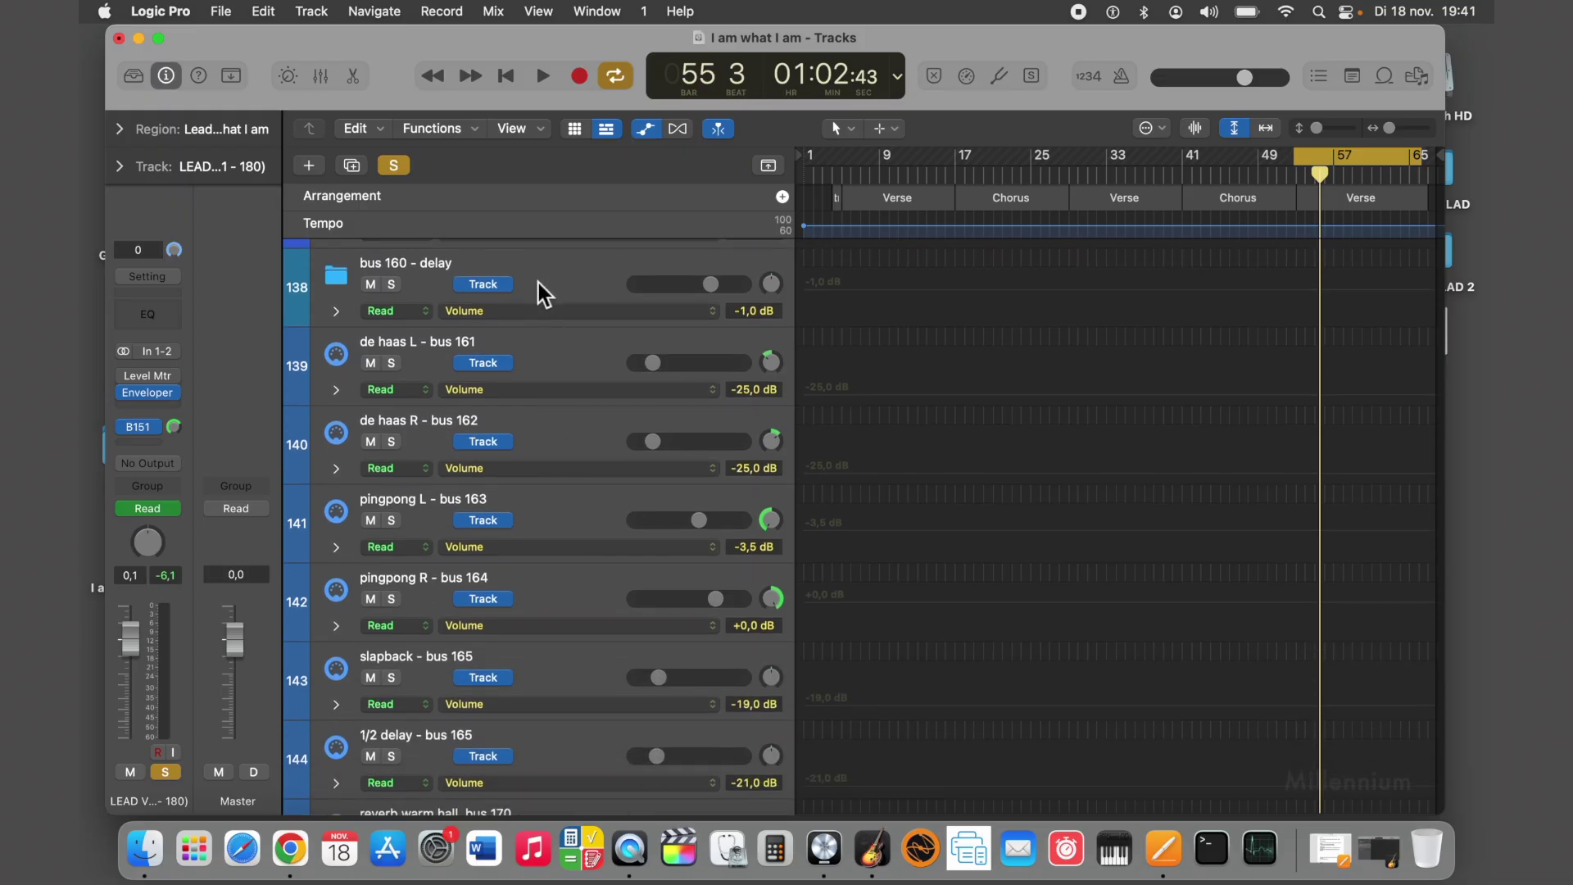
{"action": "scroll", "coordinate": [573, 639], "scroll_direction": "down", "scroll_amount": 9}
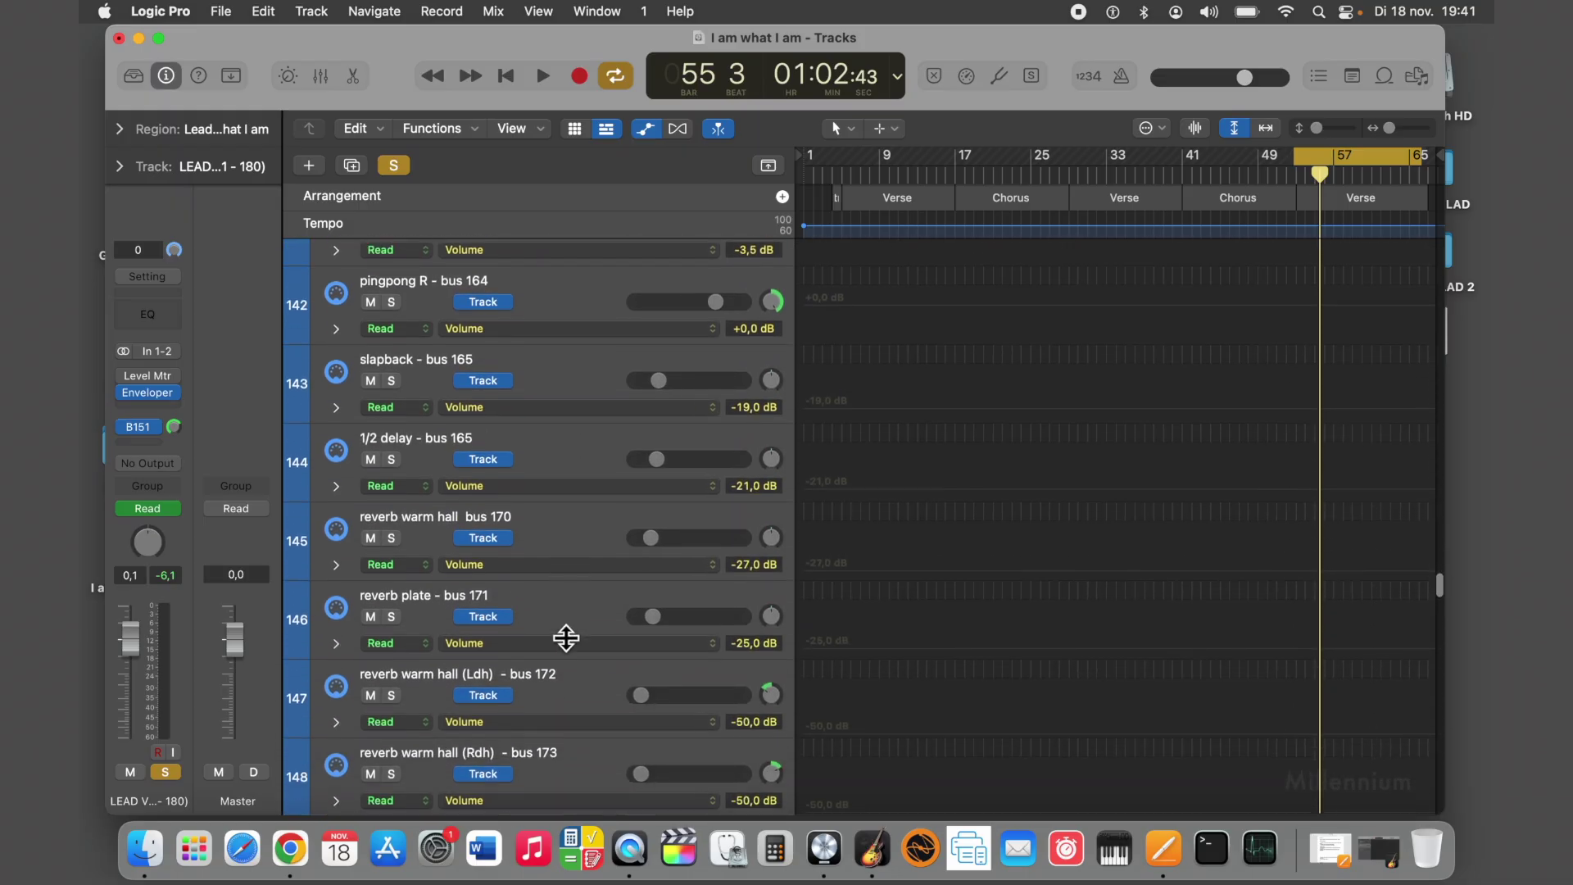
{"action": "scroll", "coordinate": [566, 638], "scroll_direction": "down", "scroll_amount": 12}
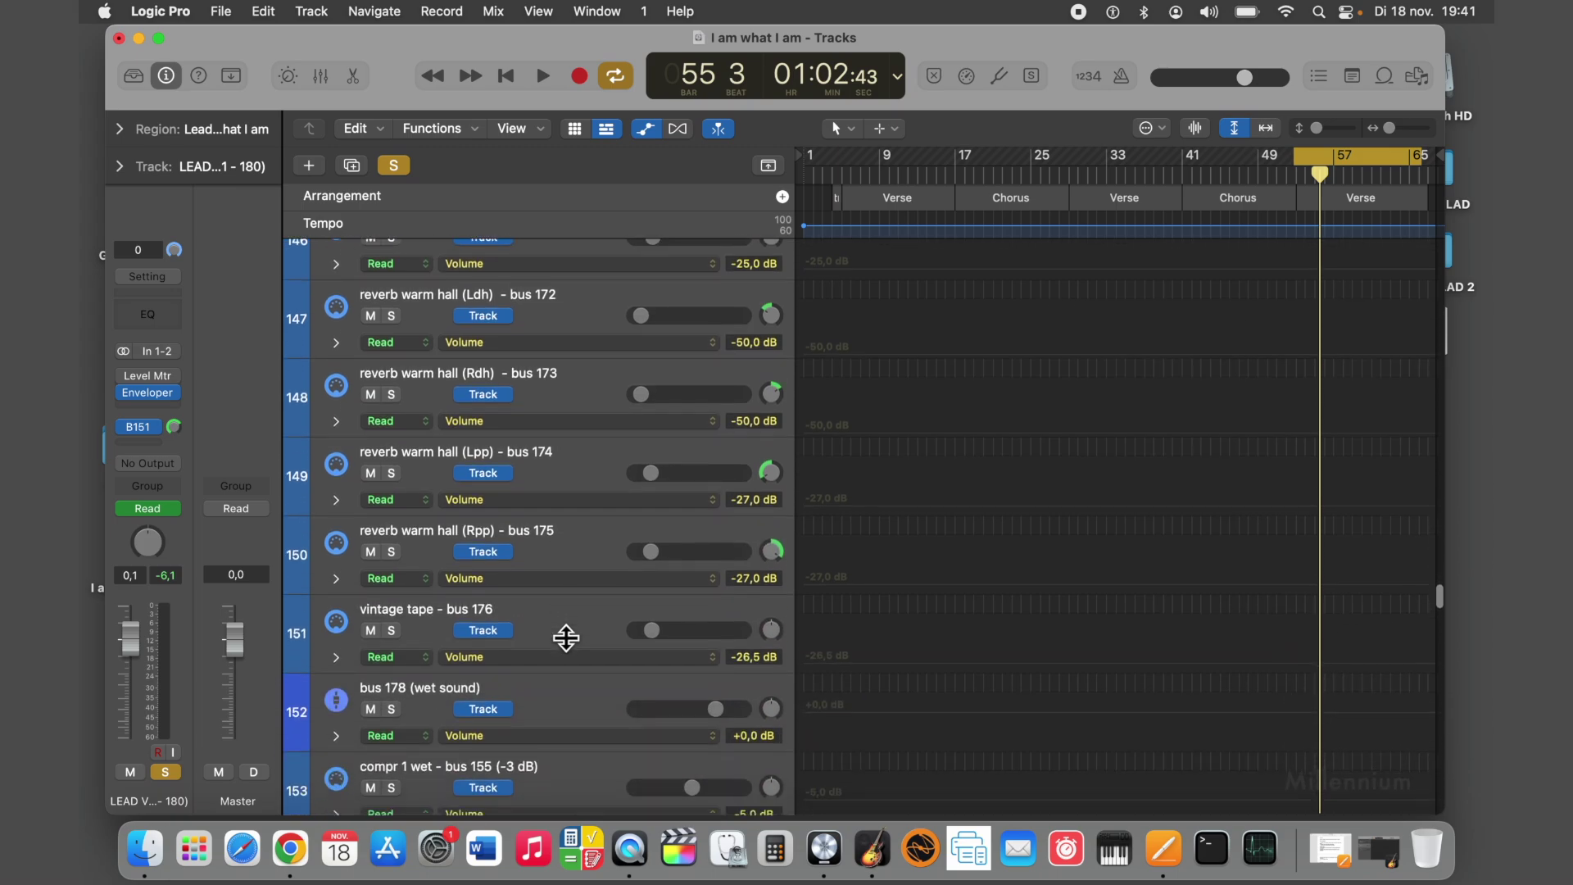
{"action": "scroll", "coordinate": [566, 638], "scroll_direction": "down", "scroll_amount": 8}
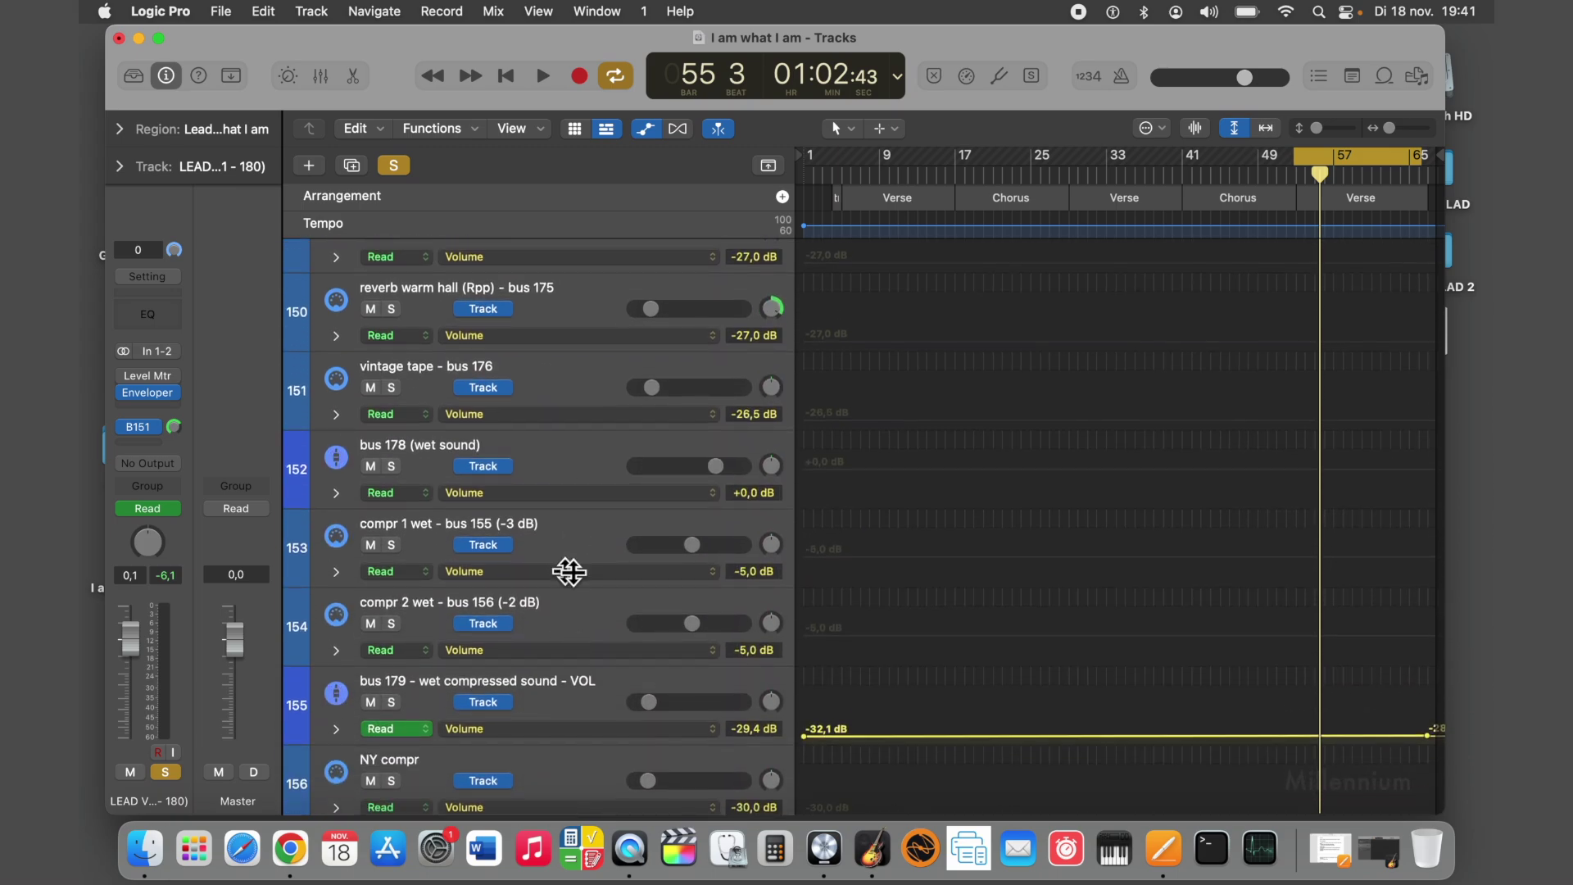
{"action": "scroll", "coordinate": [570, 539], "scroll_direction": "up", "scroll_amount": 20}
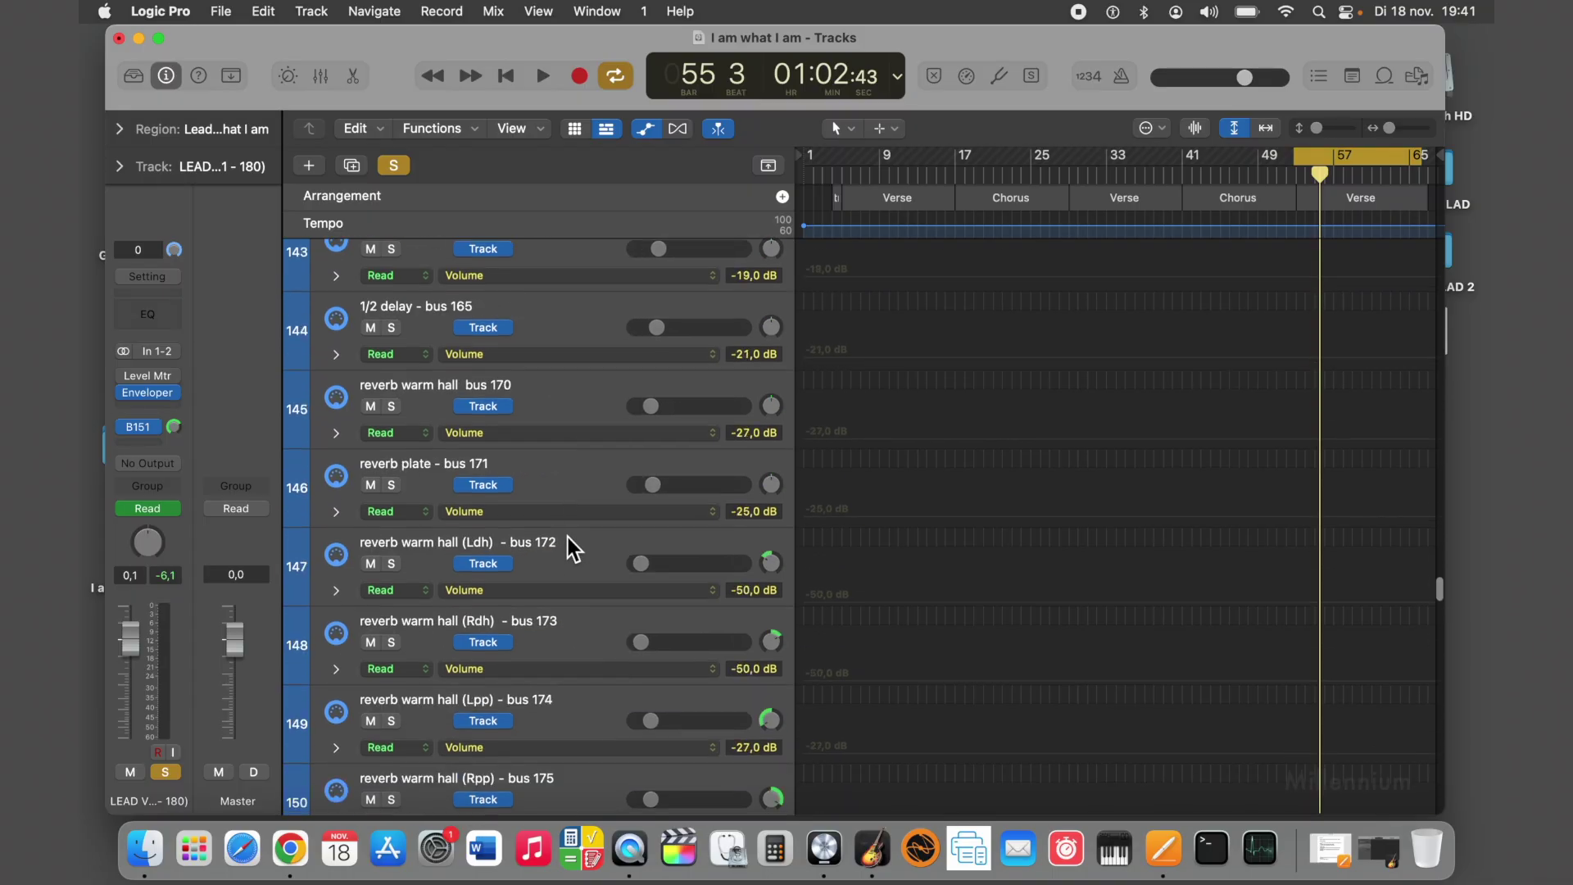
{"action": "scroll", "coordinate": [567, 537], "scroll_direction": "up", "scroll_amount": 8}
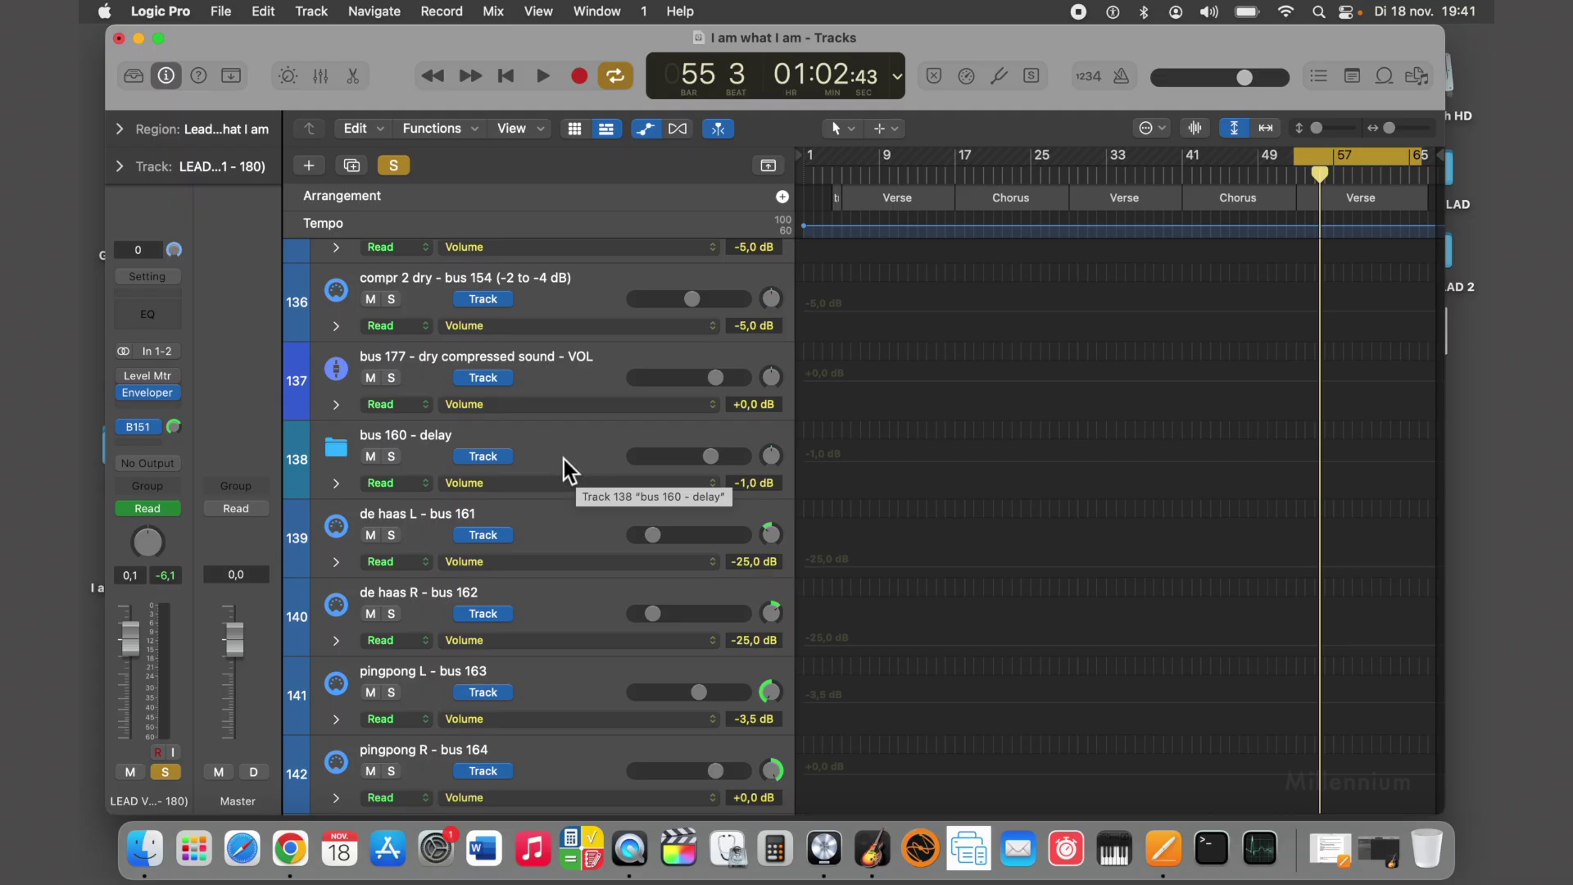
Step: Select the bus 160 - delay track and examine its sends and the delay tracks it feeds
{"action": "left_click", "coordinate": [555, 430]}
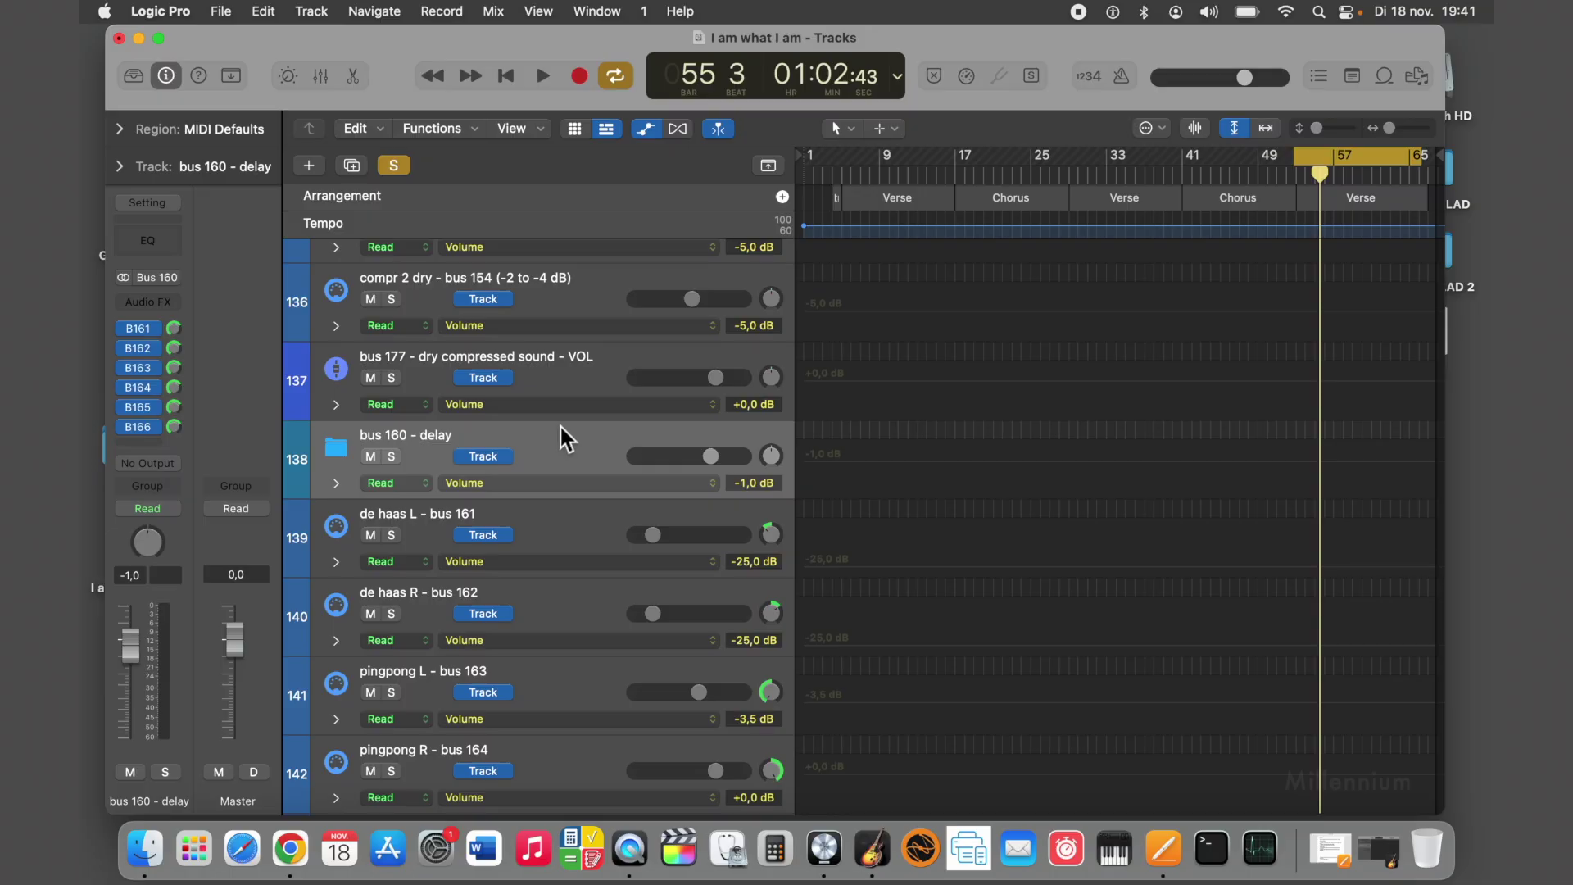
{"action": "scroll", "coordinate": [558, 424], "scroll_direction": "up", "scroll_amount": 3}
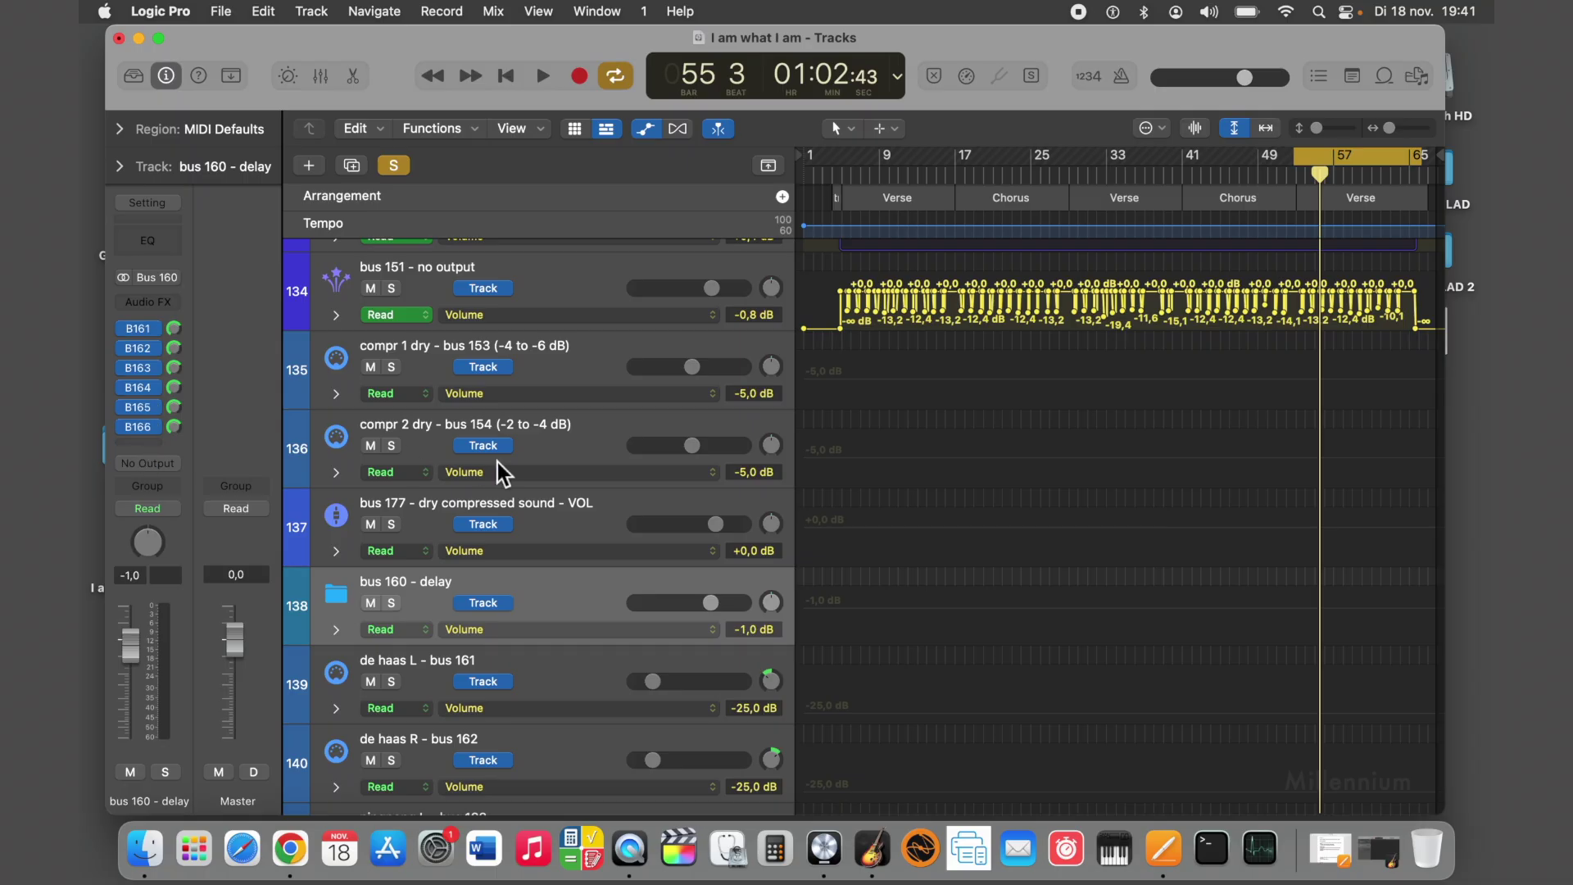
{"action": "scroll", "coordinate": [495, 460], "scroll_direction": "down", "scroll_amount": 5}
{"action": "scroll", "coordinate": [494, 459], "scroll_direction": "up", "scroll_amount": 1}
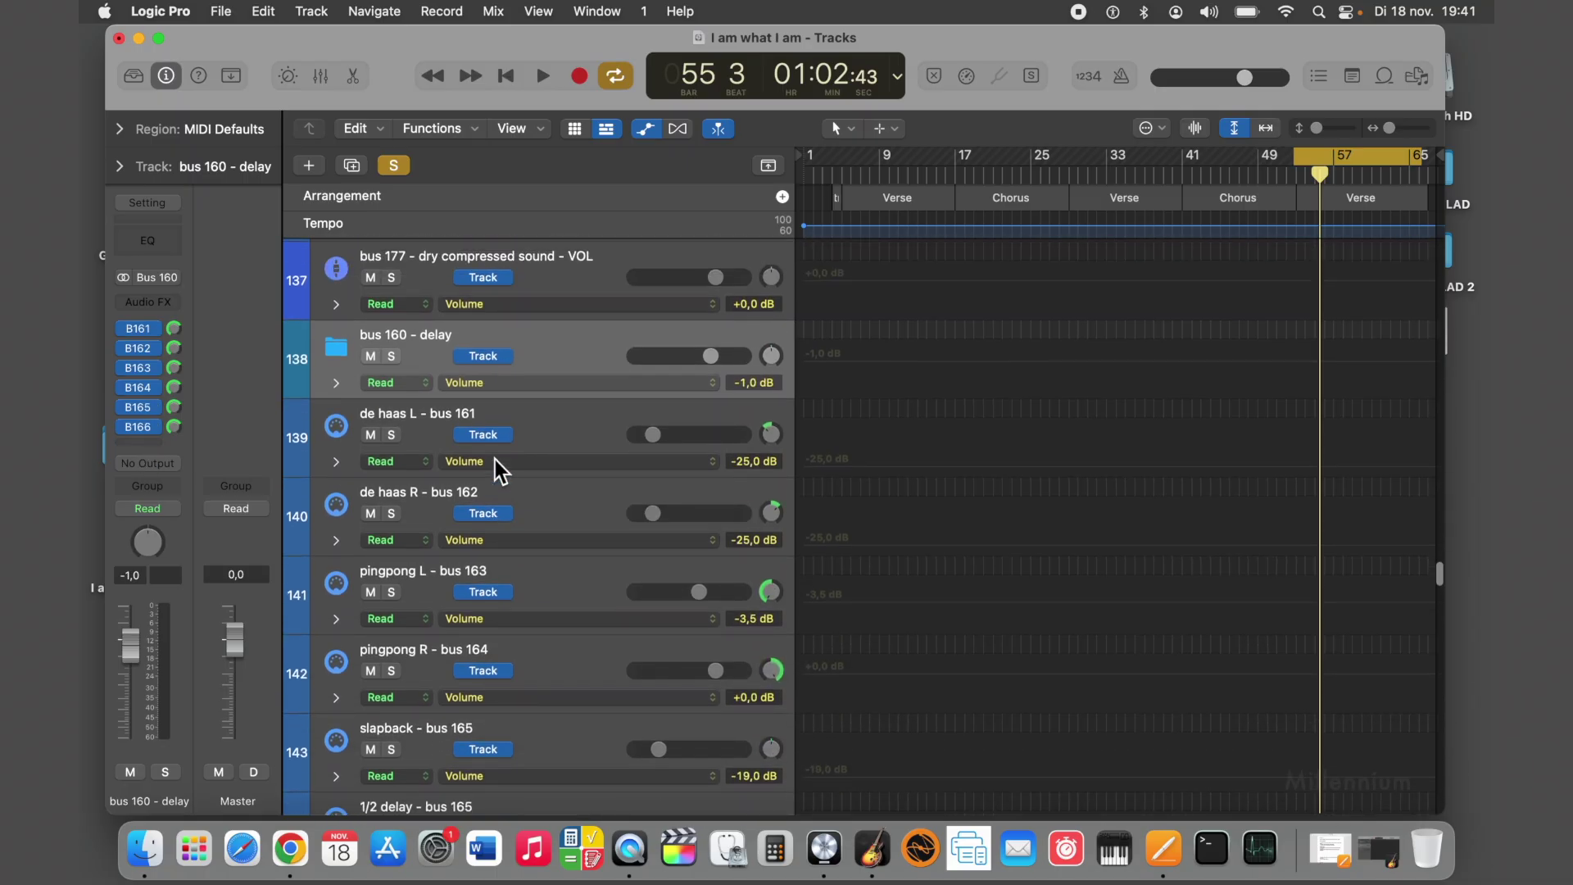
{"action": "scroll", "coordinate": [495, 460], "scroll_direction": "up", "scroll_amount": 1}
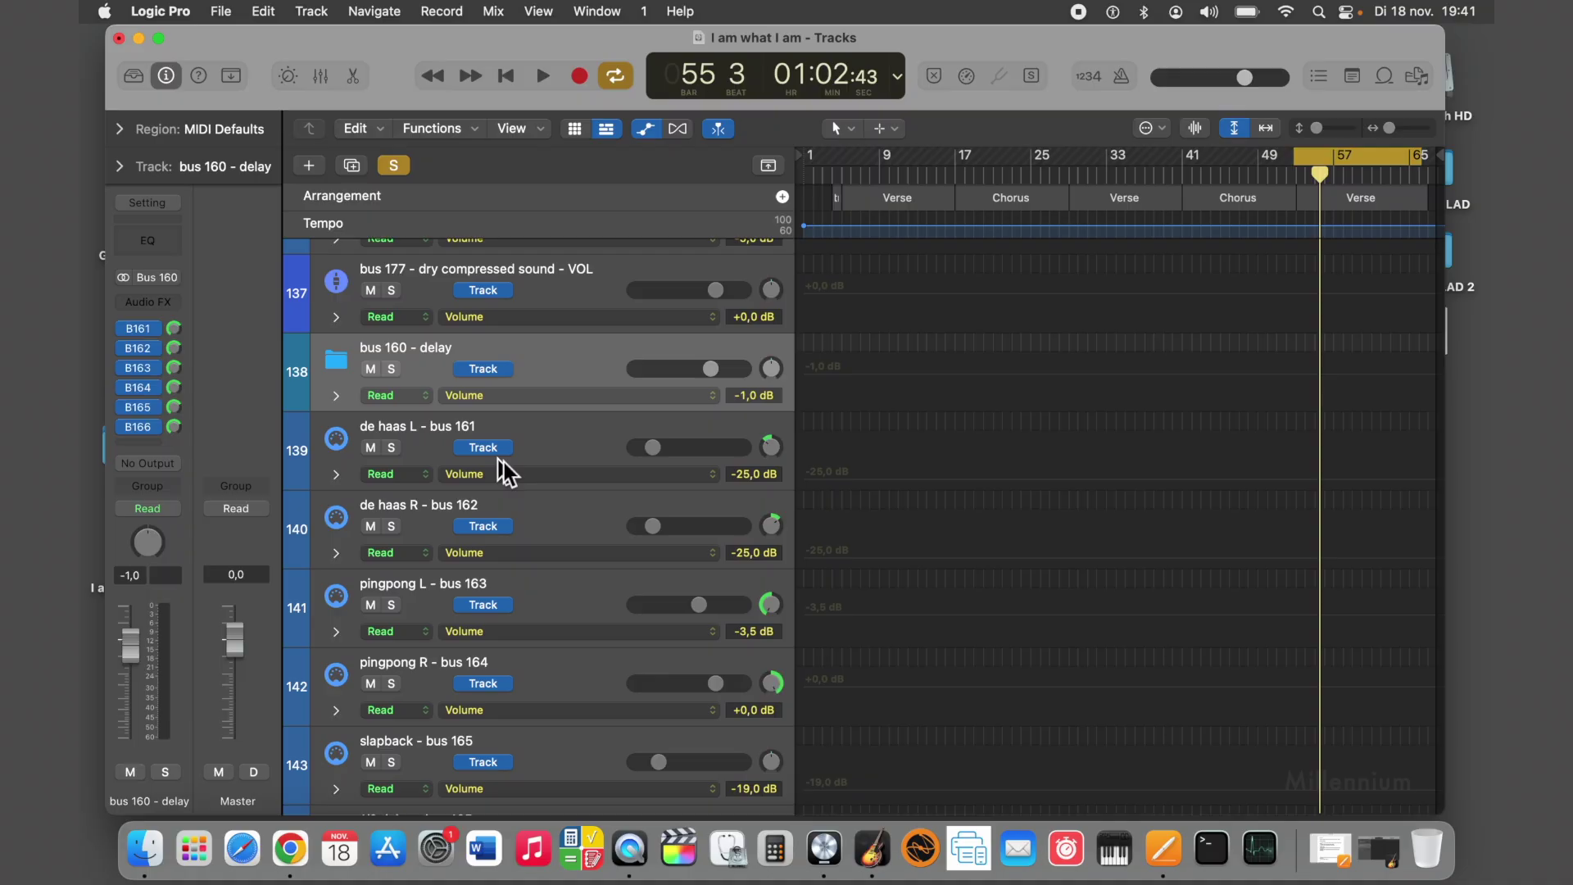
{"action": "scroll", "coordinate": [544, 398], "scroll_direction": "down", "scroll_amount": 4}
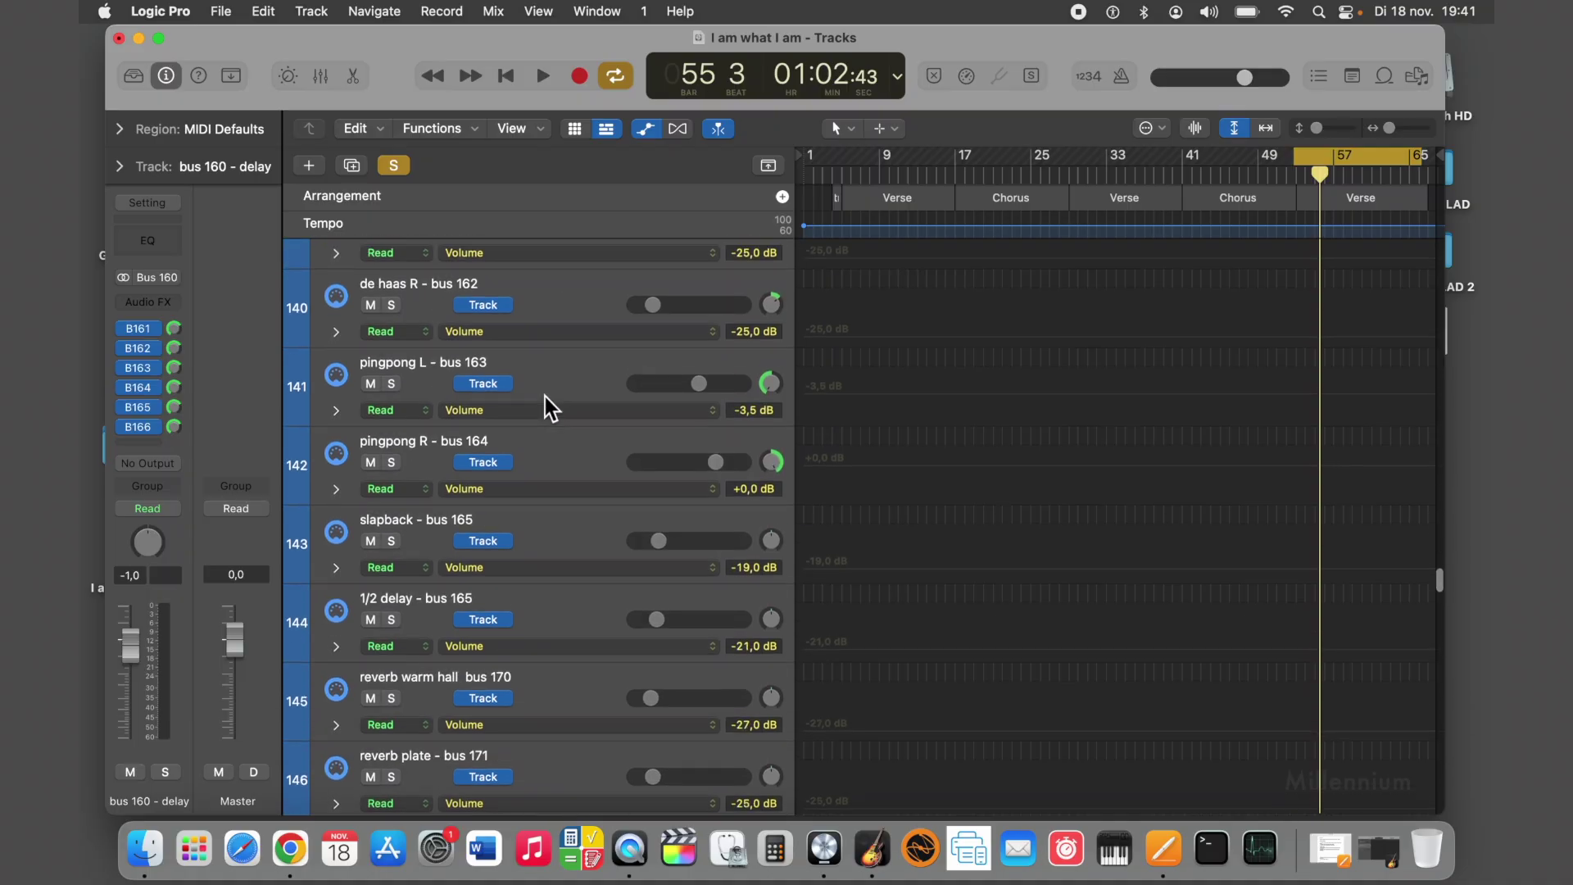
Step: Turn off solo and look over the vocal chain down to bus 244, returning to the delay tracks
{"action": "left_click", "coordinate": [394, 166]}
{"action": "scroll", "coordinate": [531, 371], "scroll_direction": "down", "scroll_amount": 10}
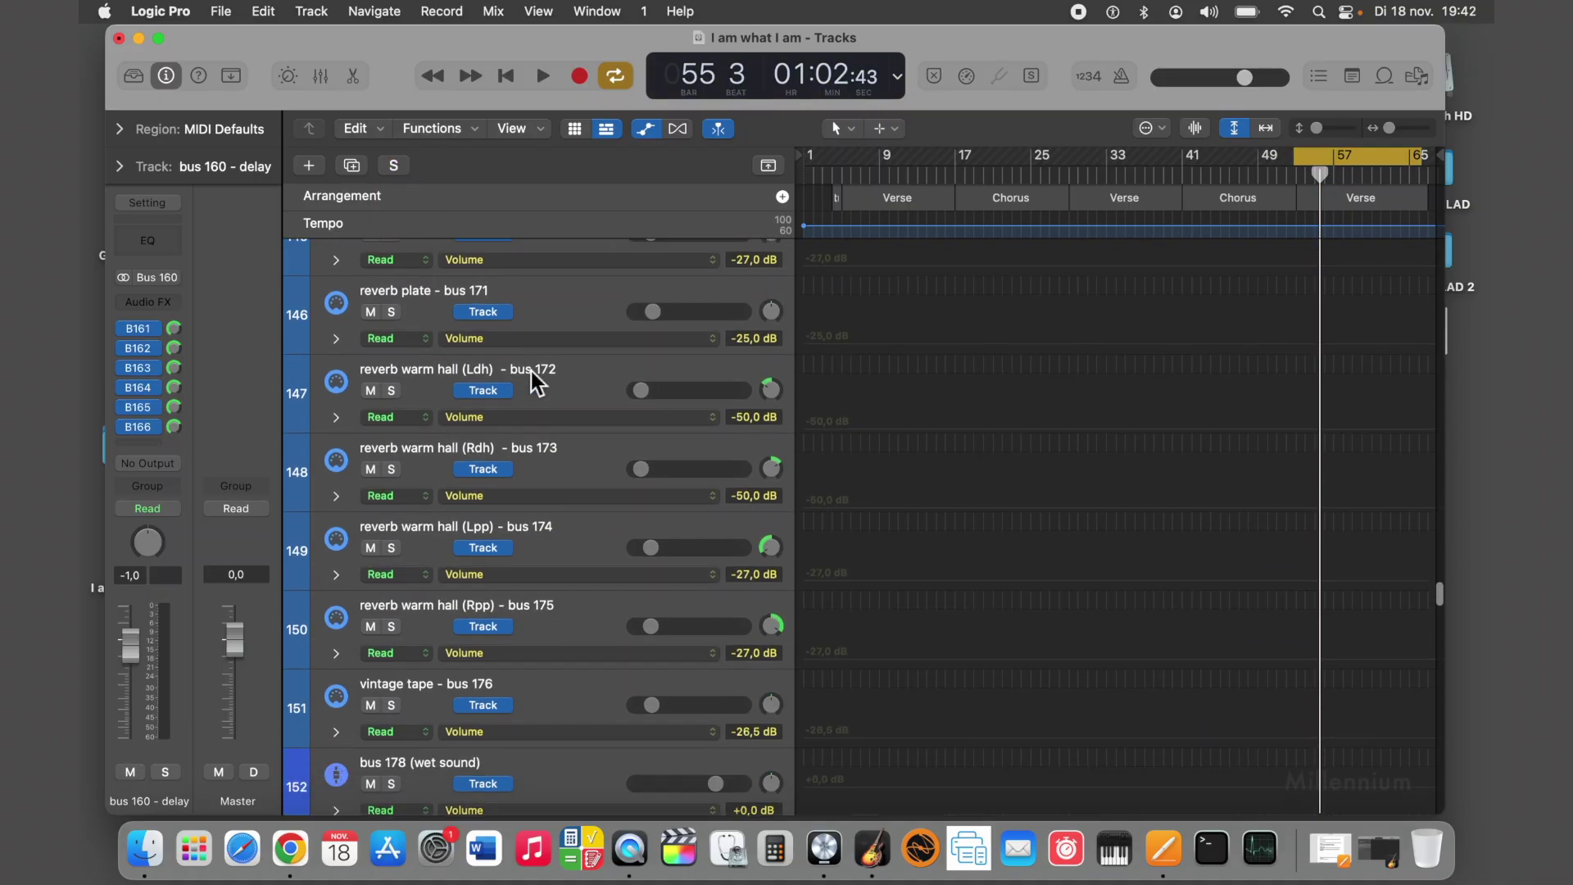
{"action": "scroll", "coordinate": [528, 375], "scroll_direction": "down", "scroll_amount": 7}
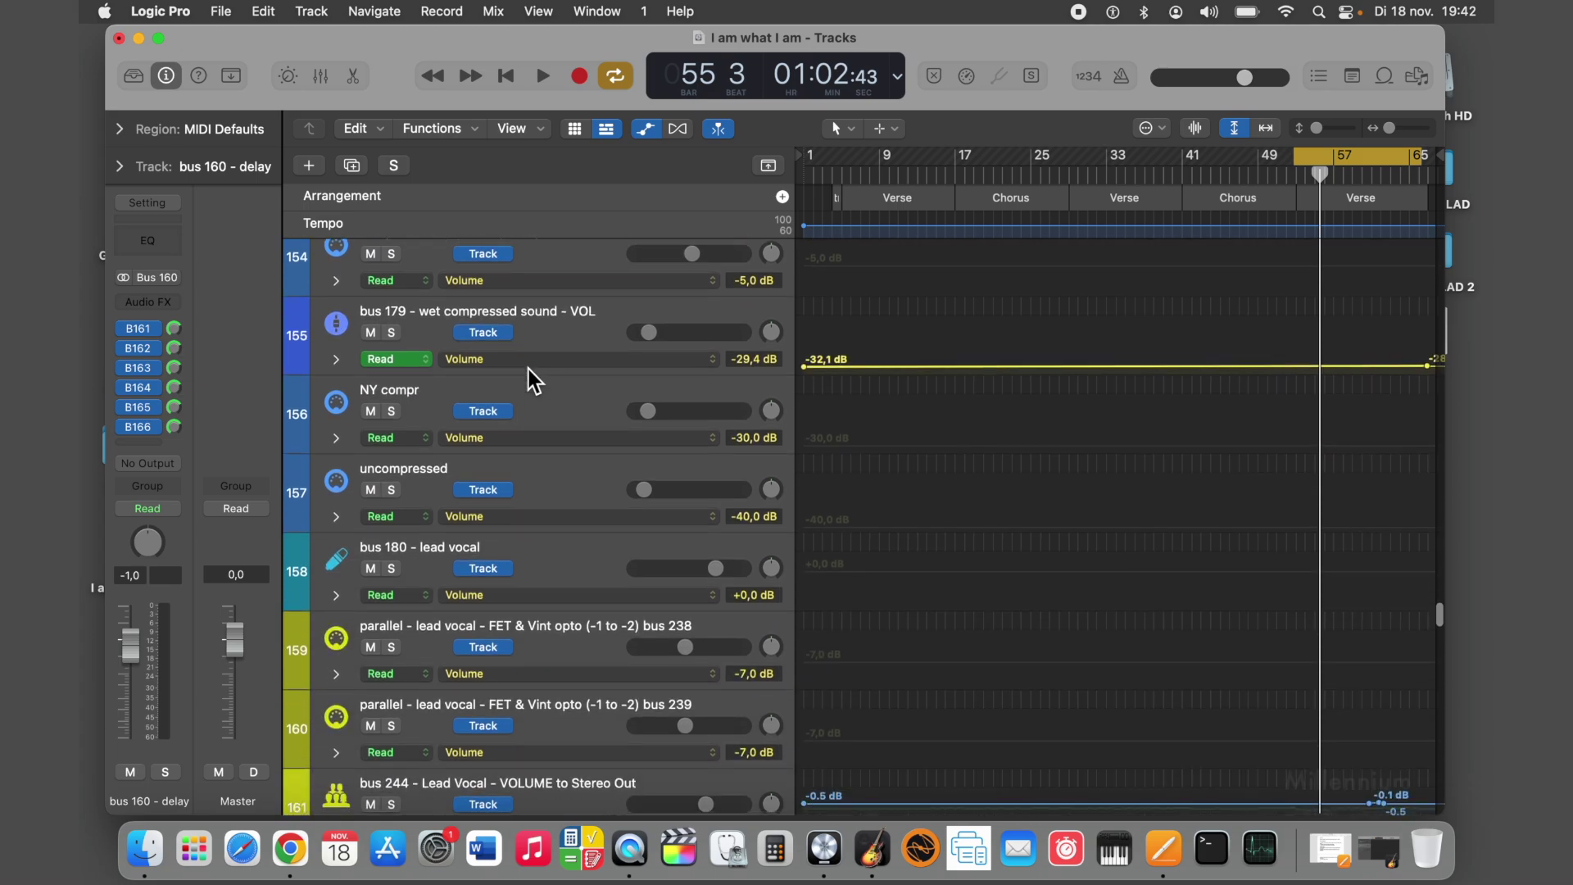
{"action": "scroll", "coordinate": [528, 369], "scroll_direction": "up", "scroll_amount": 14}
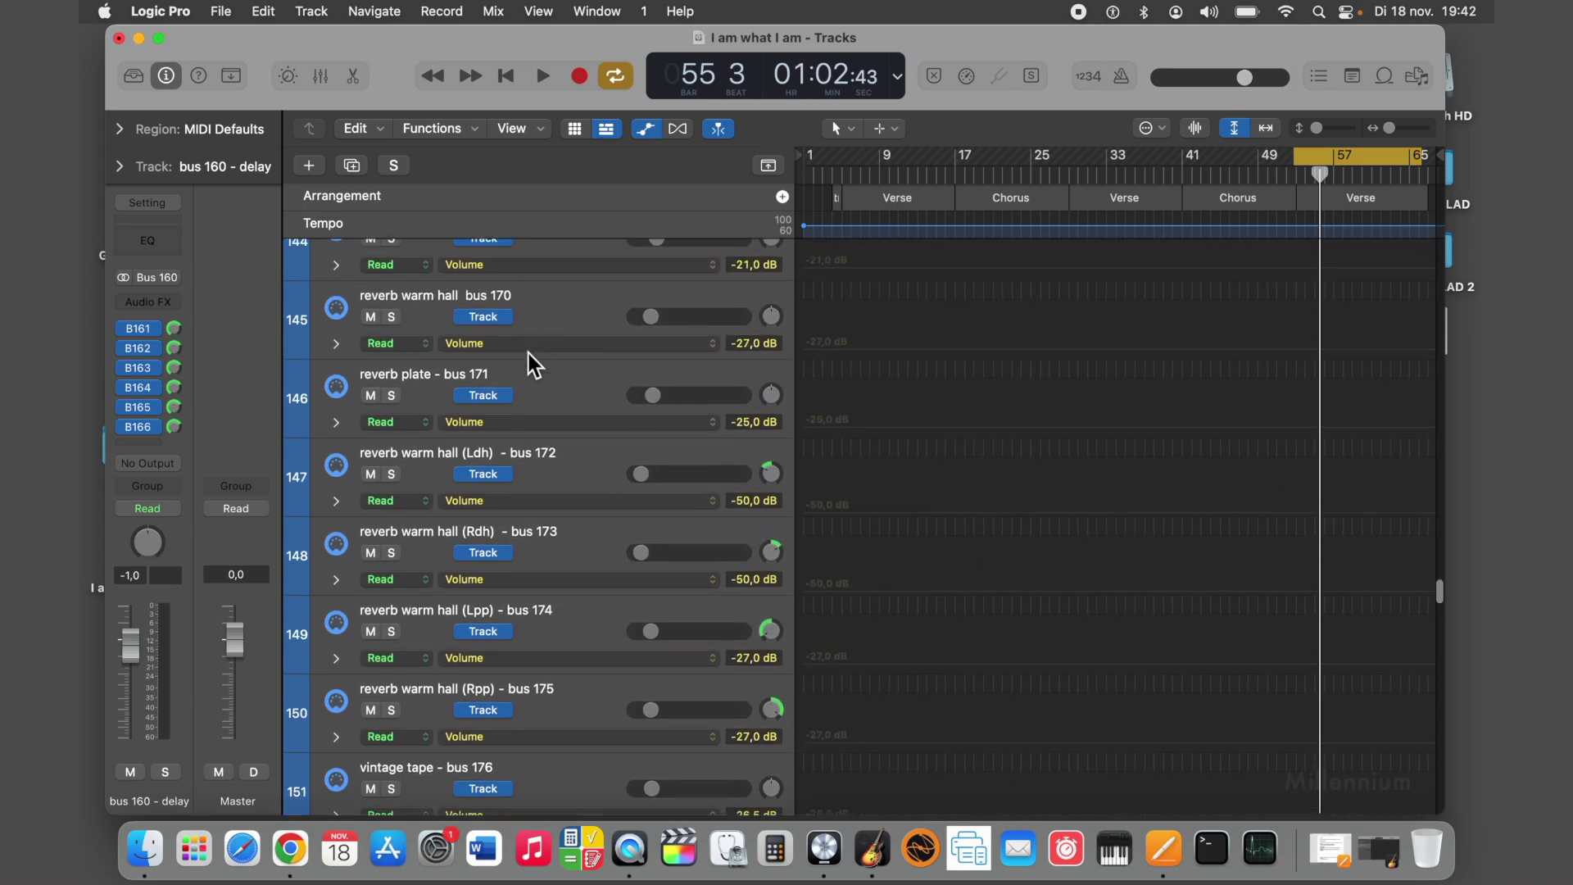
{"action": "scroll", "coordinate": [529, 354], "scroll_direction": "up", "scroll_amount": 4}
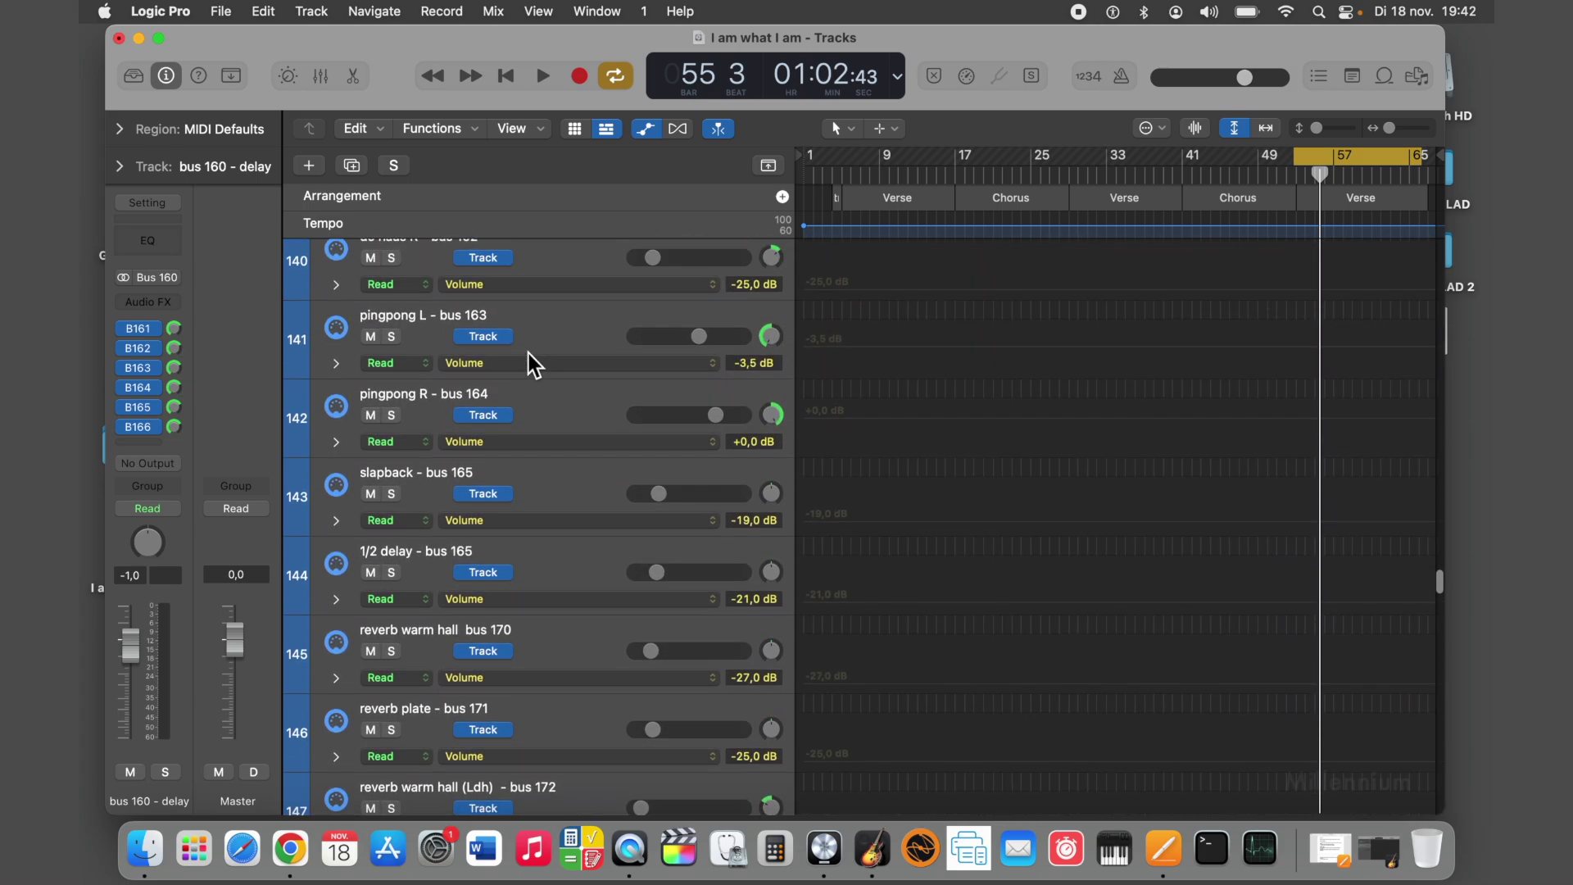
{"action": "scroll", "coordinate": [534, 363], "scroll_direction": "up", "scroll_amount": 1}
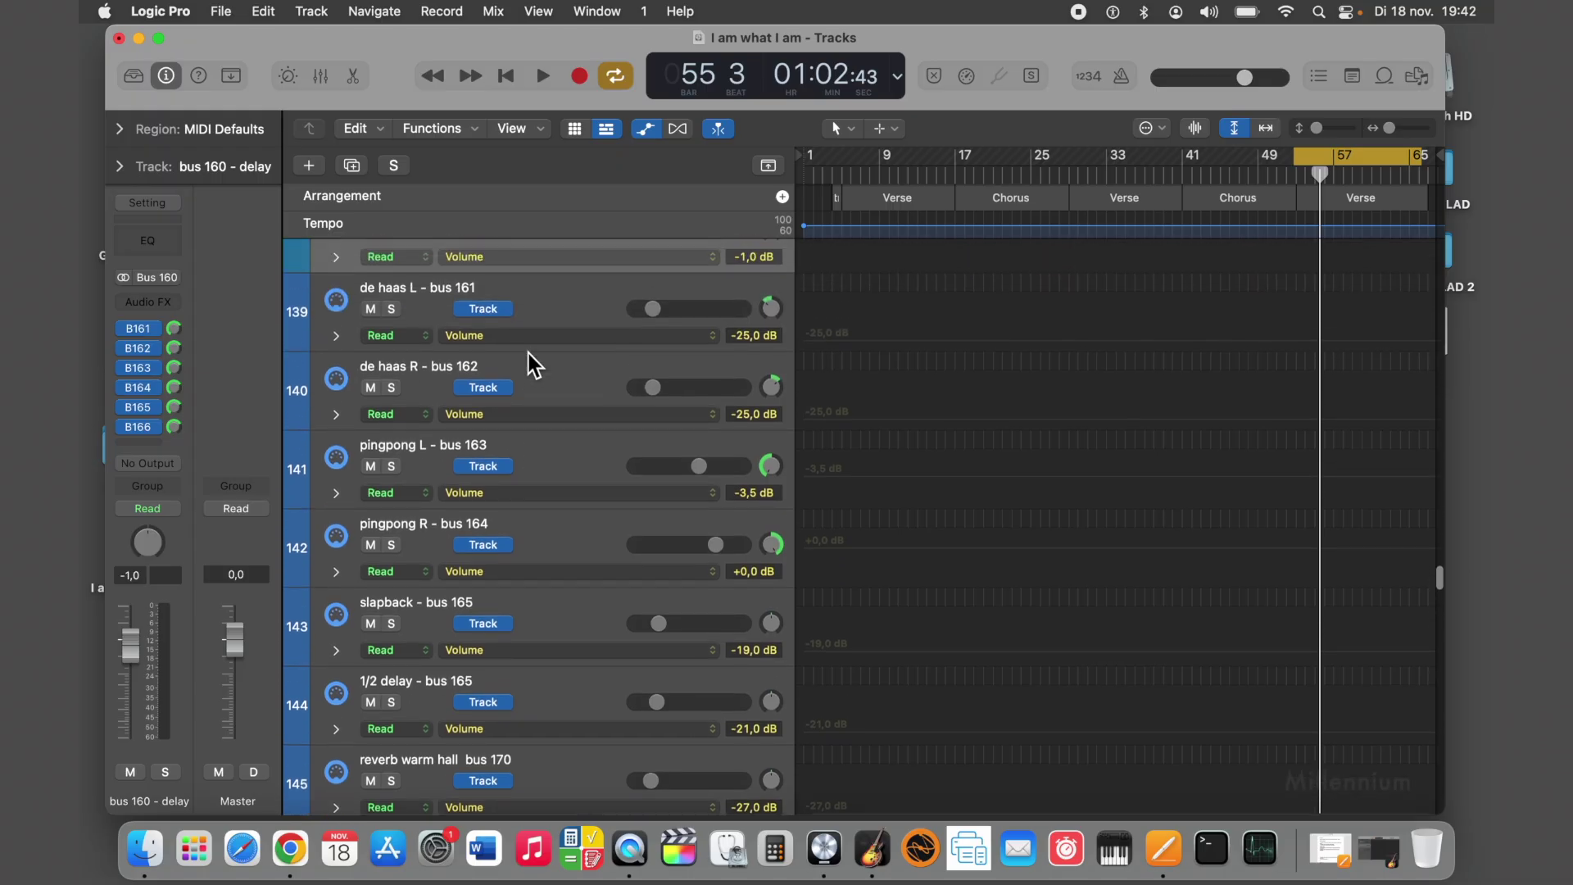
{"action": "scroll", "coordinate": [528, 352], "scroll_direction": "up", "scroll_amount": 1}
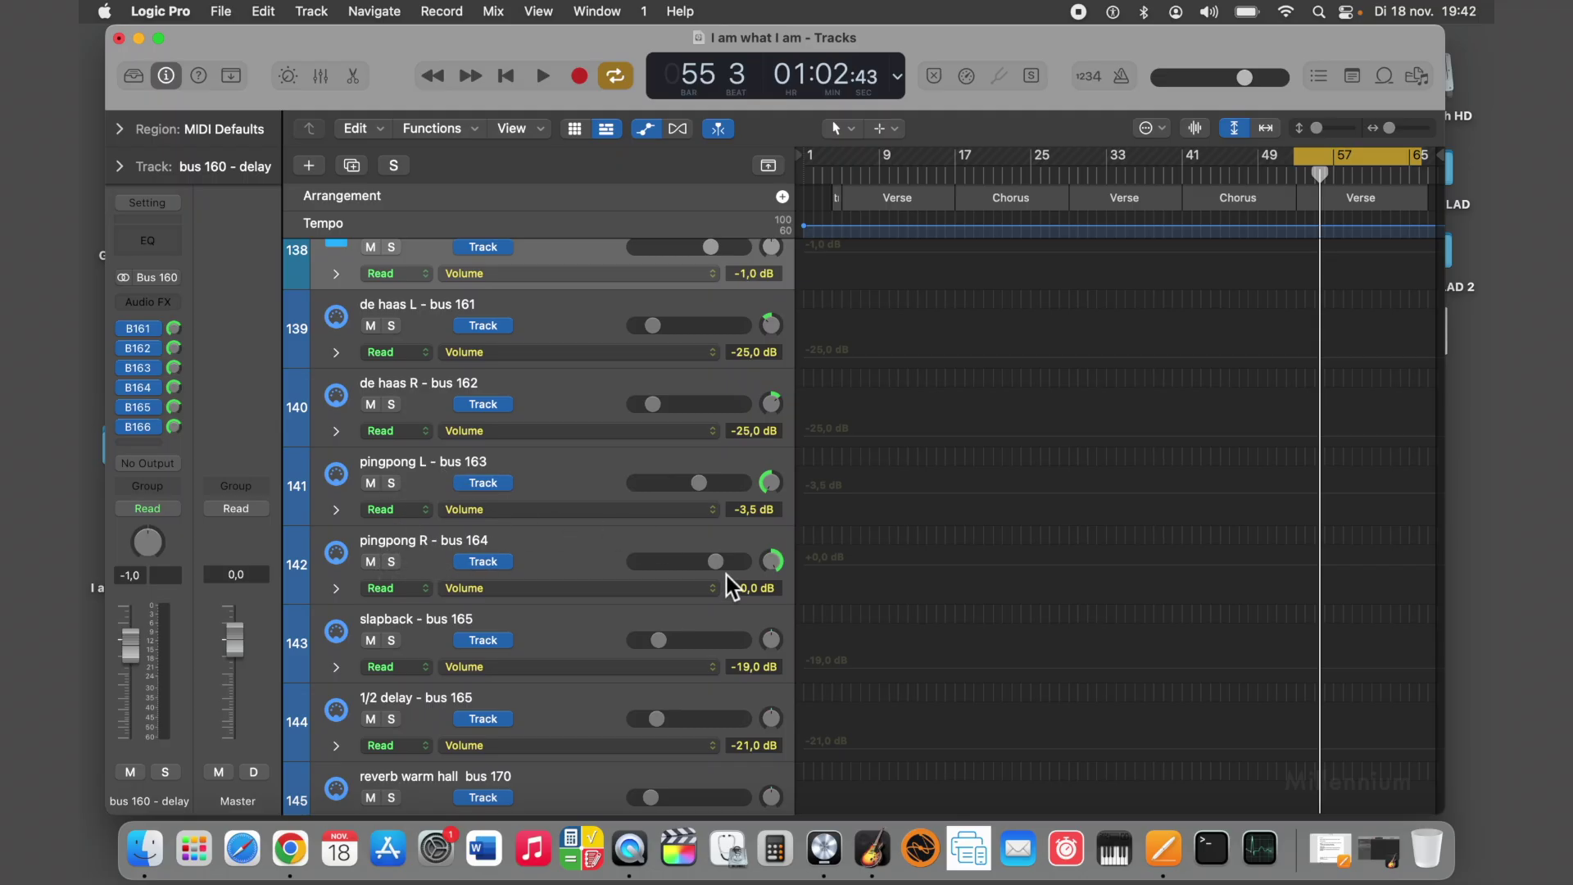
Step: Inspect the channel strips of the pingpong L, pingpong R, slapback and 1/2 delay tracks in turn
{"action": "left_click", "coordinate": [632, 465]}
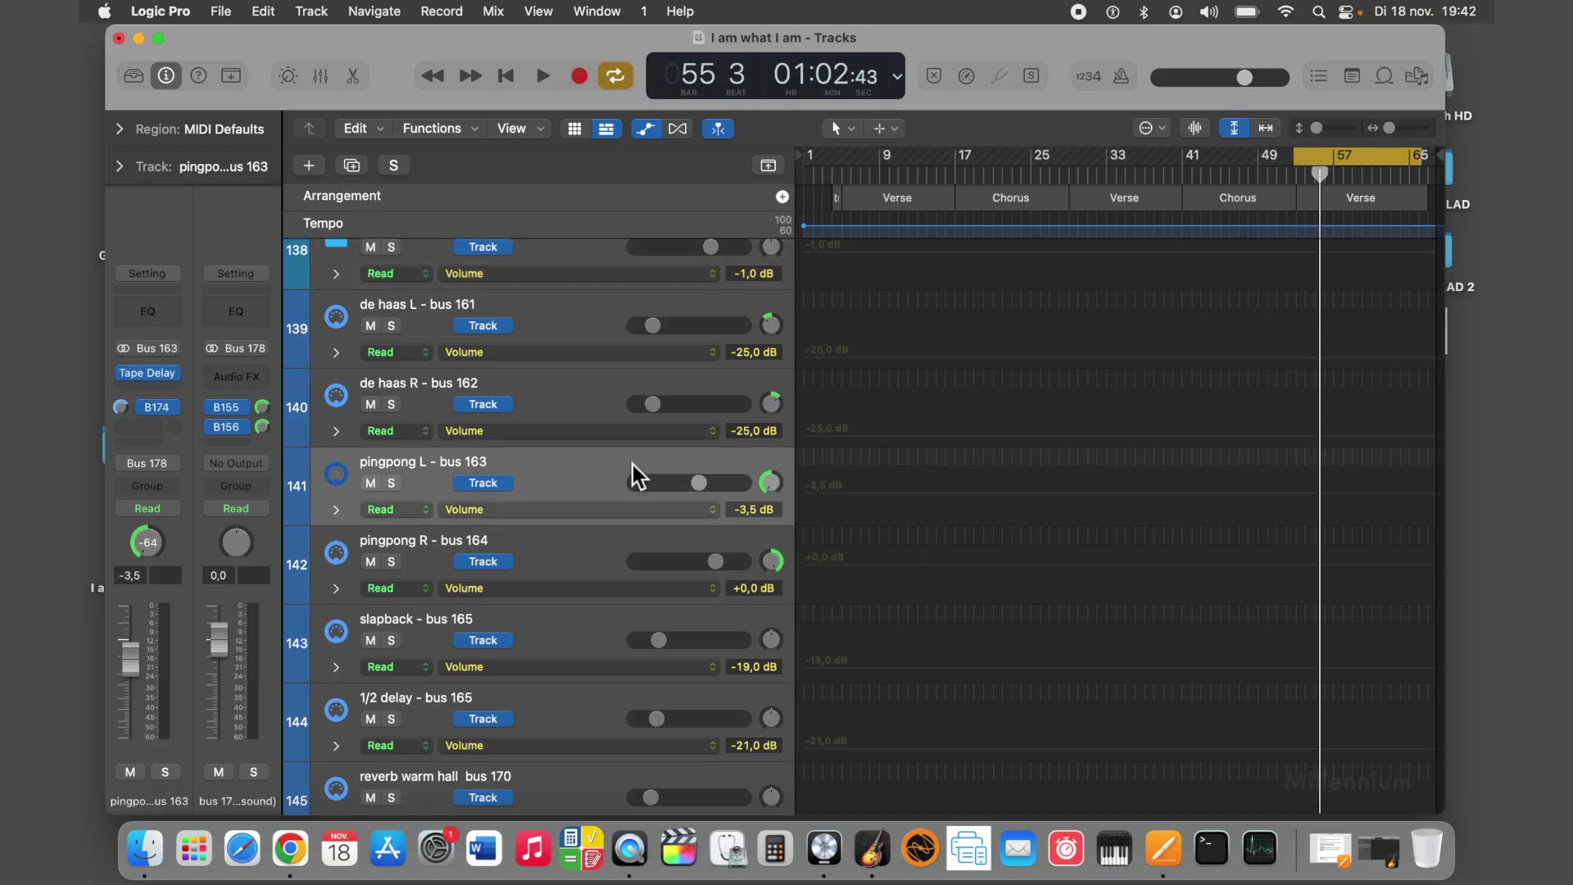
{"action": "left_click", "coordinate": [664, 543]}
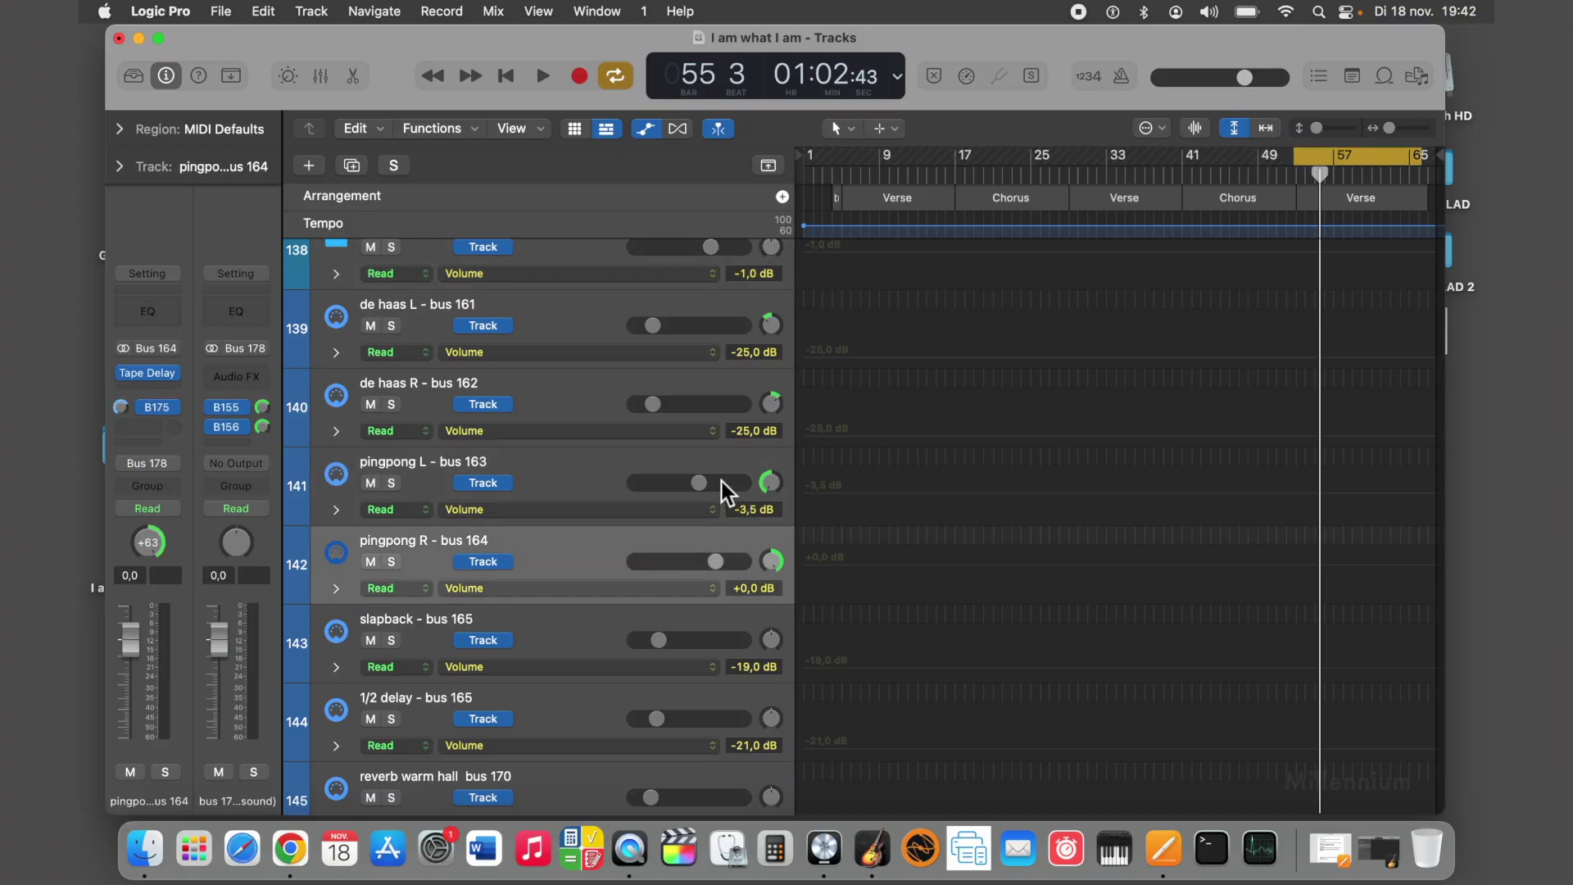
{"action": "scroll", "coordinate": [624, 465], "scroll_direction": "up", "scroll_amount": 1}
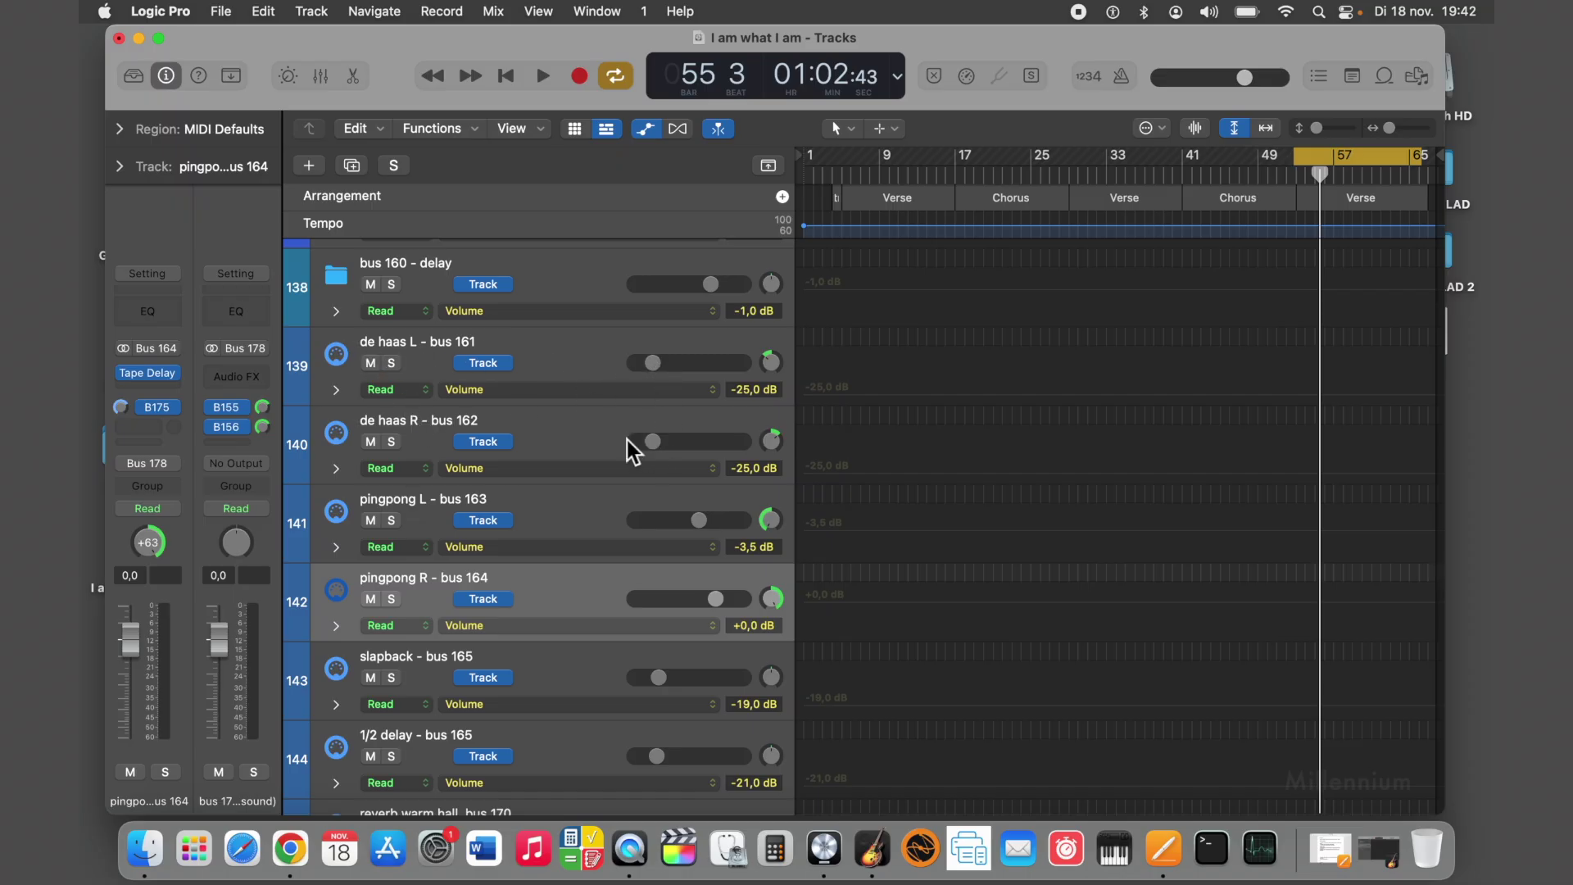
{"action": "scroll", "coordinate": [600, 431], "scroll_direction": "down", "scroll_amount": 5}
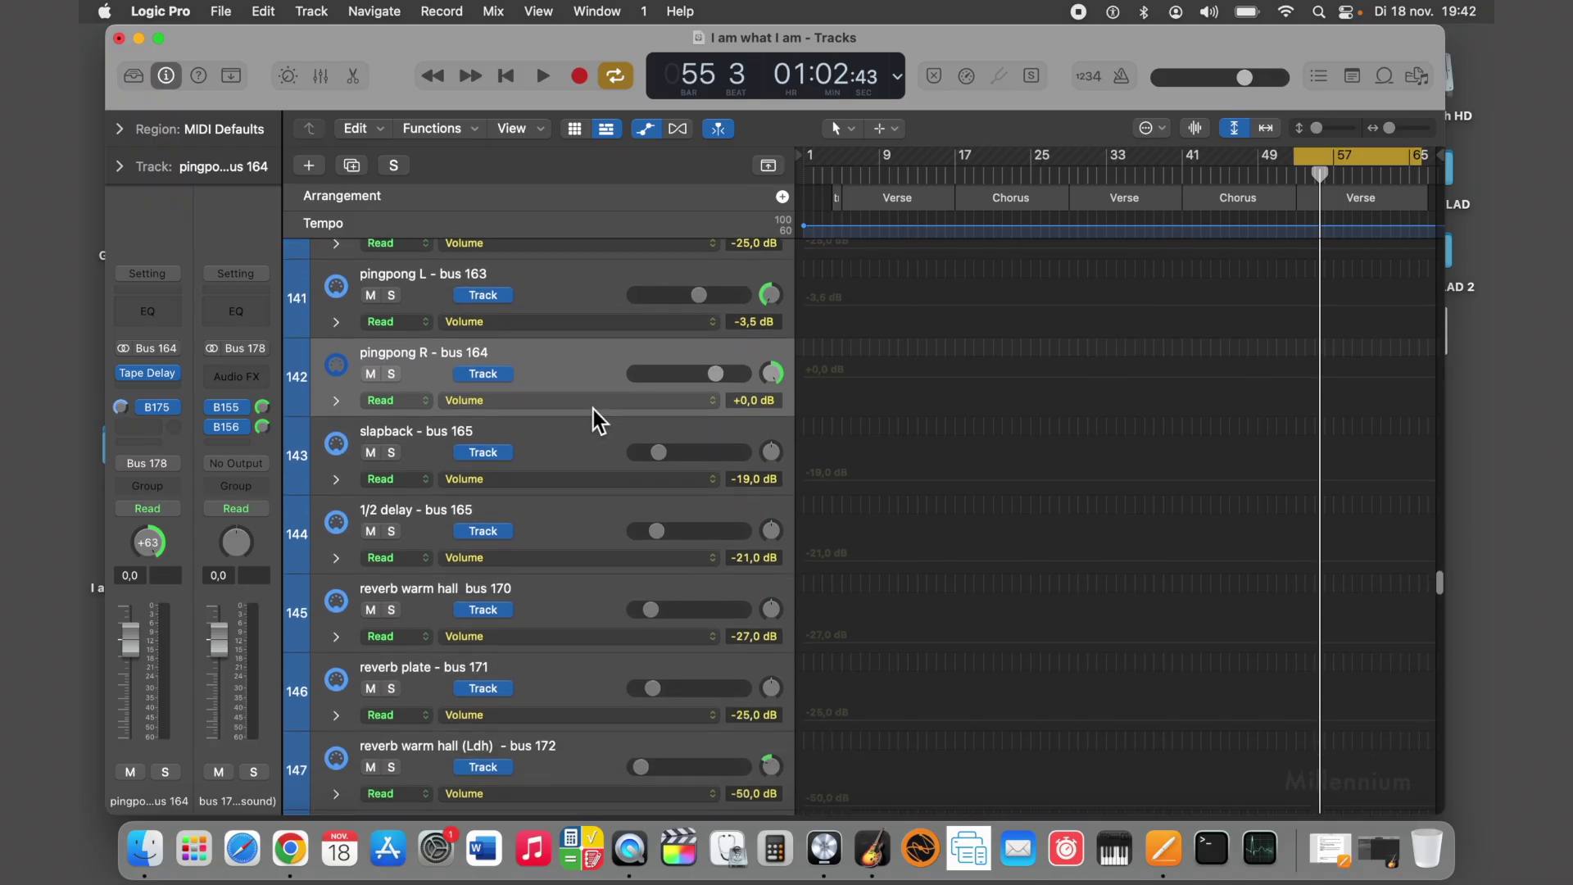
{"action": "left_click", "coordinate": [646, 390]}
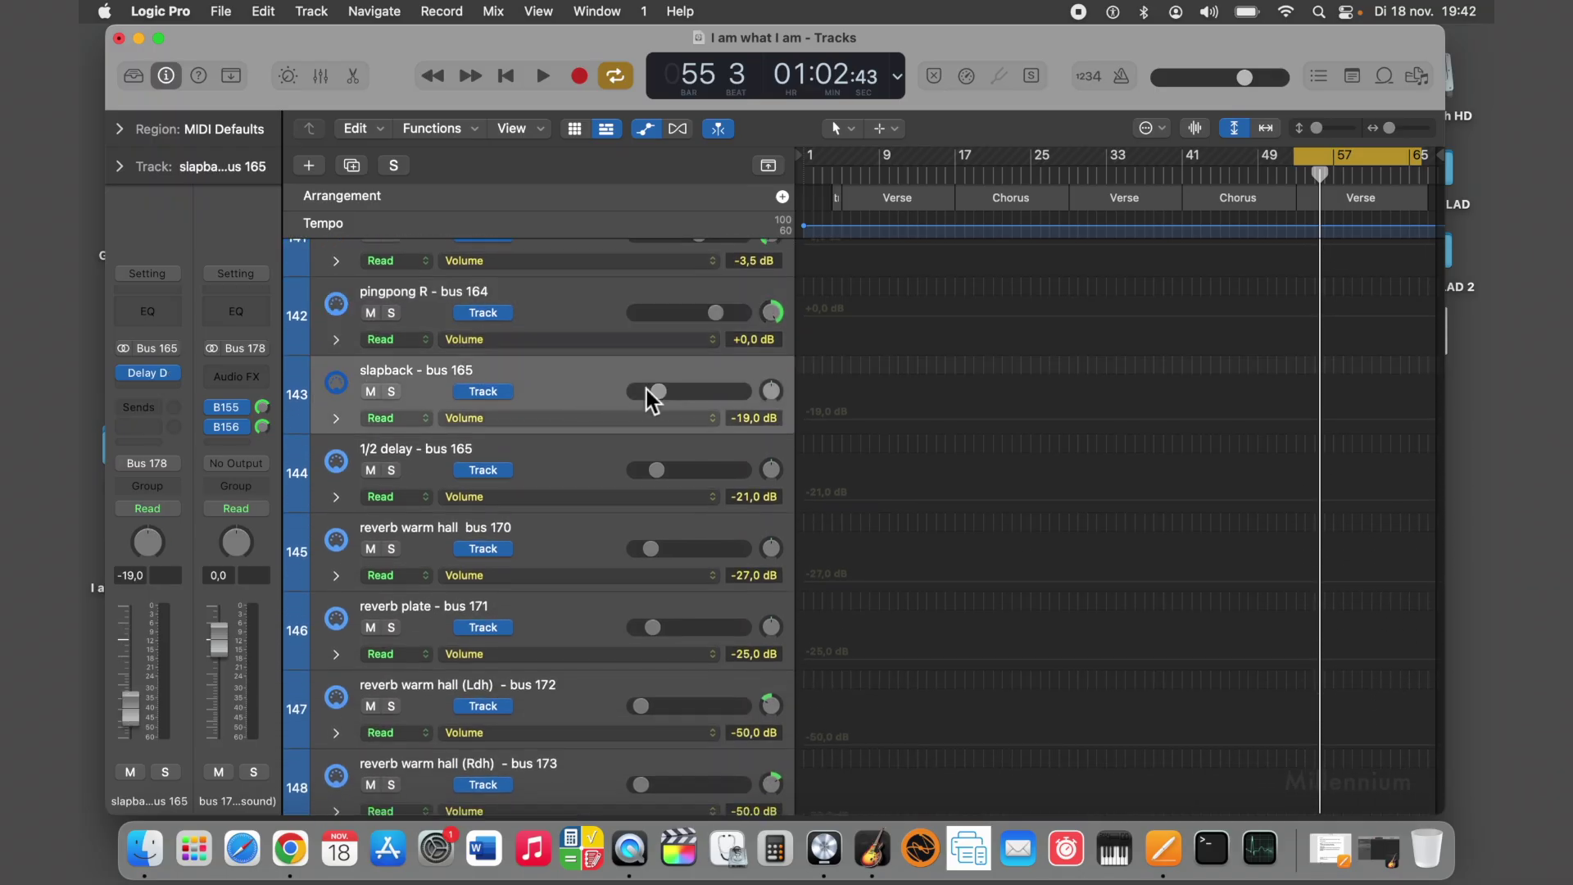
{"action": "left_click", "coordinate": [559, 472]}
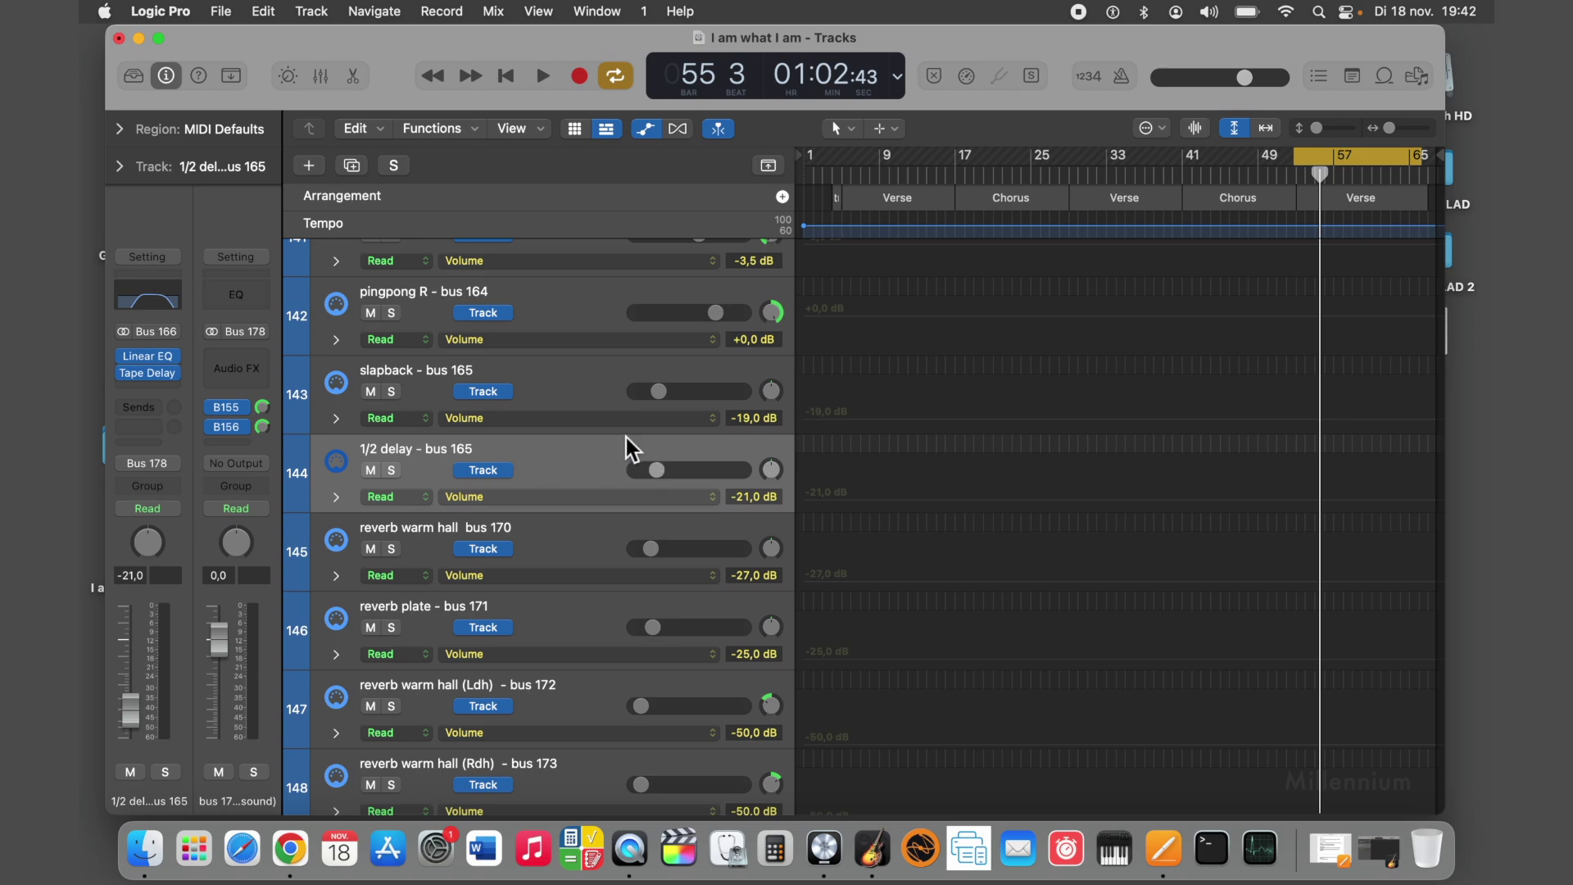
{"action": "scroll", "coordinate": [624, 436], "scroll_direction": "up", "scroll_amount": 4}
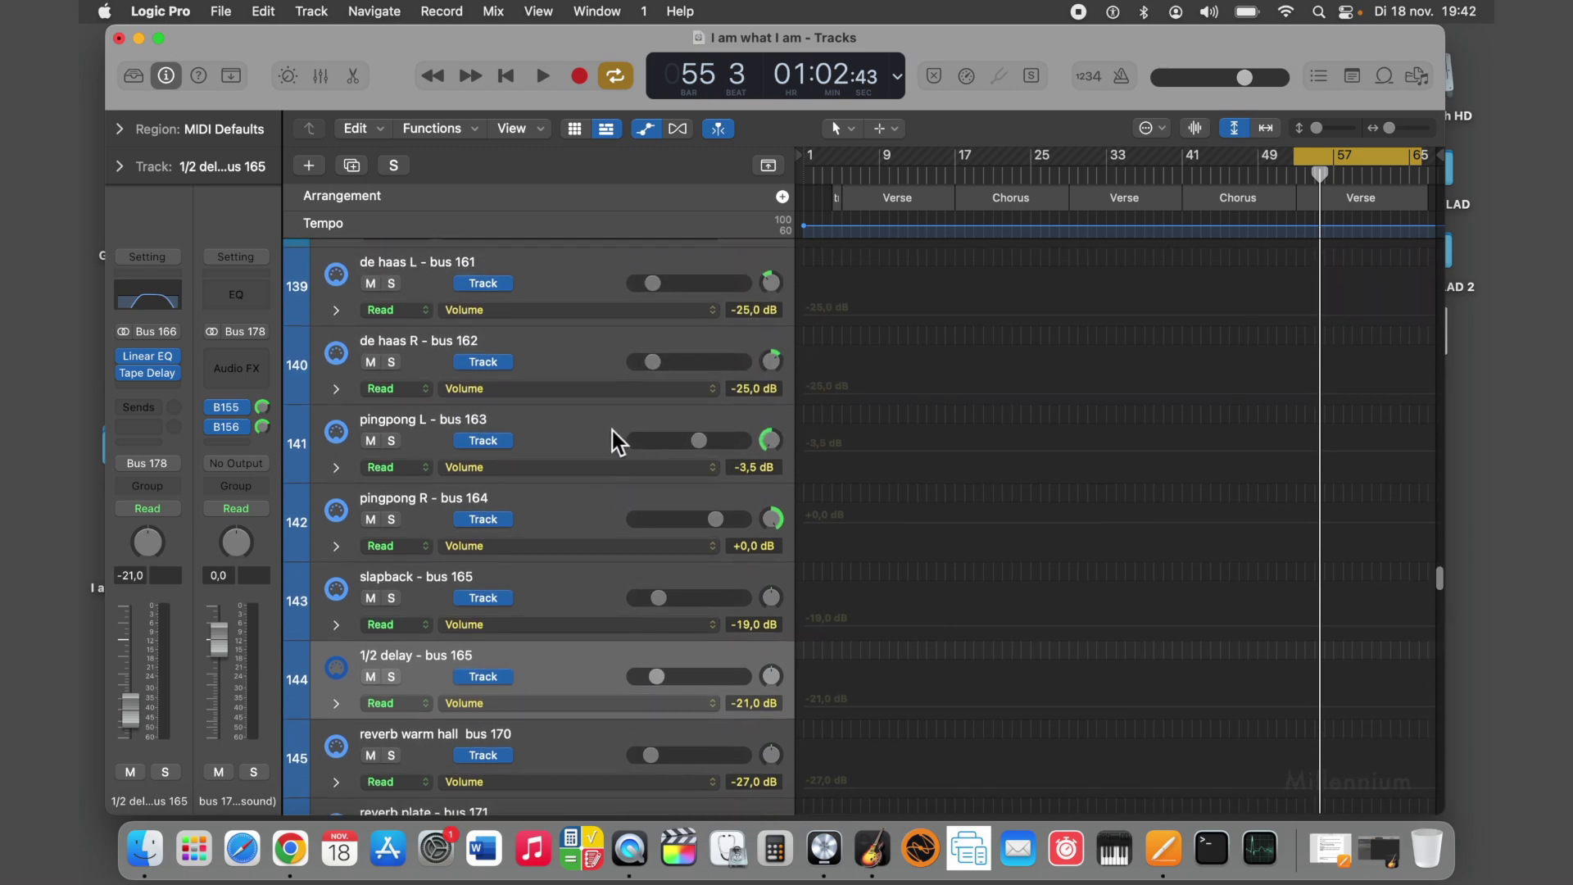
Step: Open the Tape Delay on the pingpong L track, examine its delay, character, feedback and modulation settings, and close it
{"action": "left_click", "coordinate": [566, 424]}
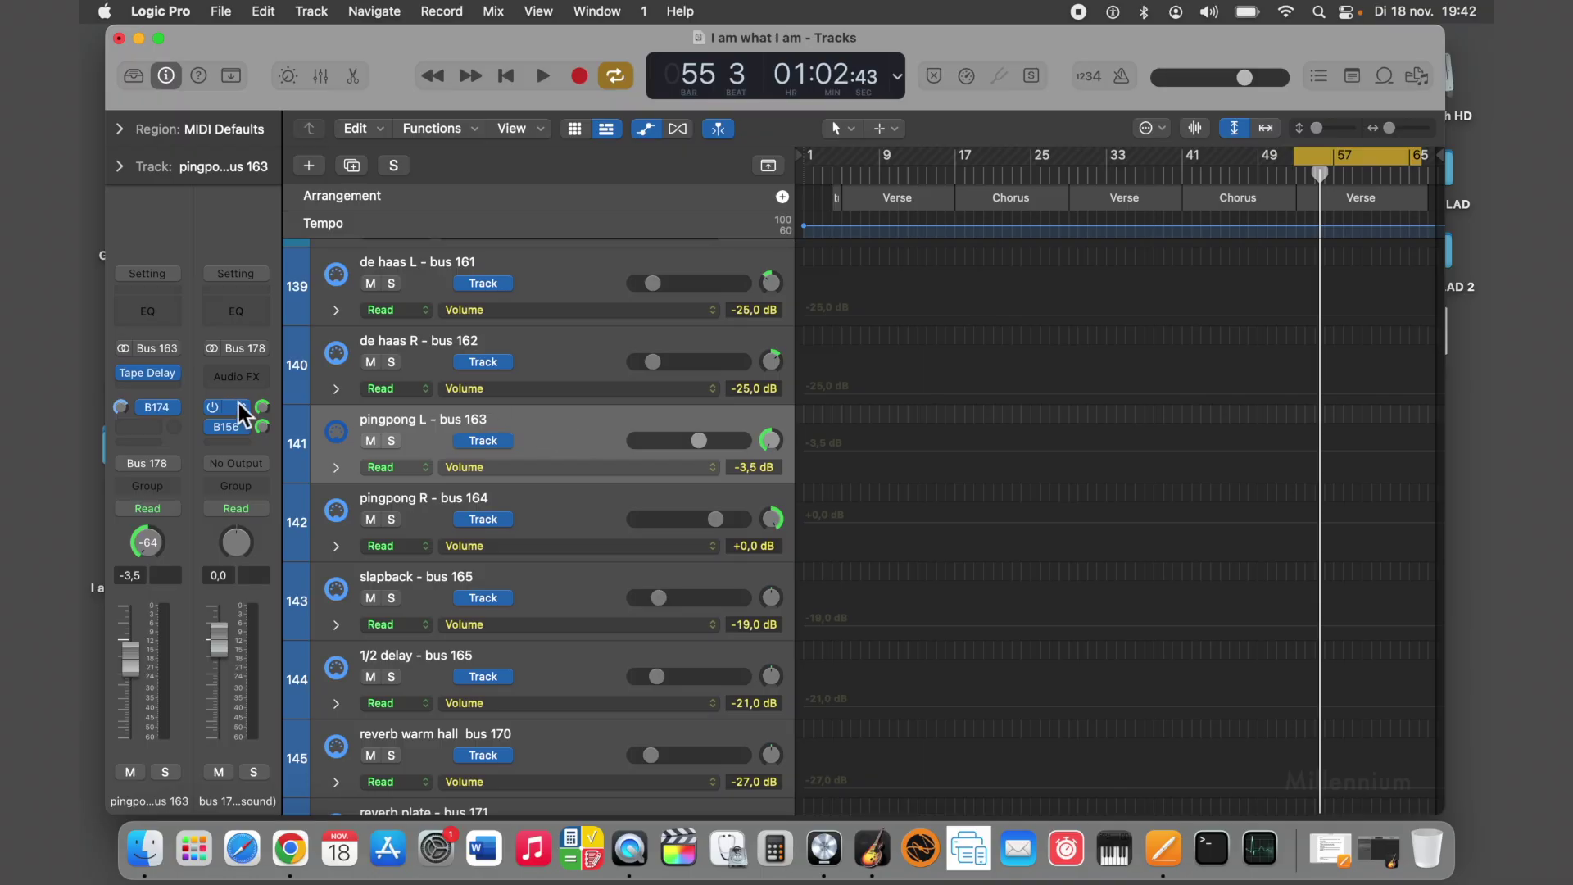
{"action": "left_click", "coordinate": [156, 376]}
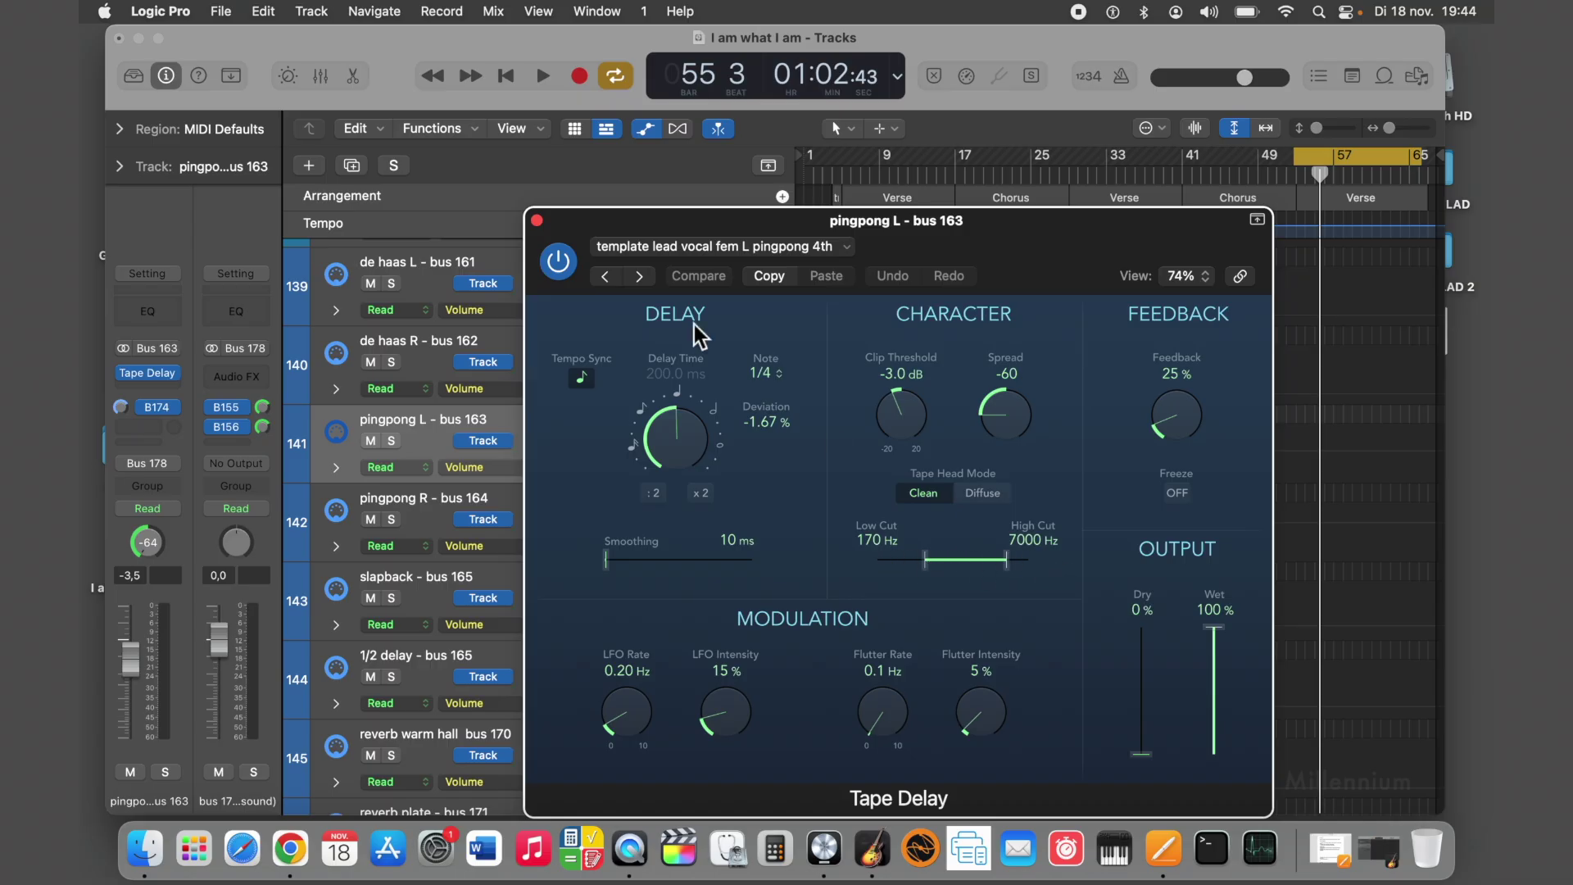
{"action": "left_click", "coordinate": [536, 220]}
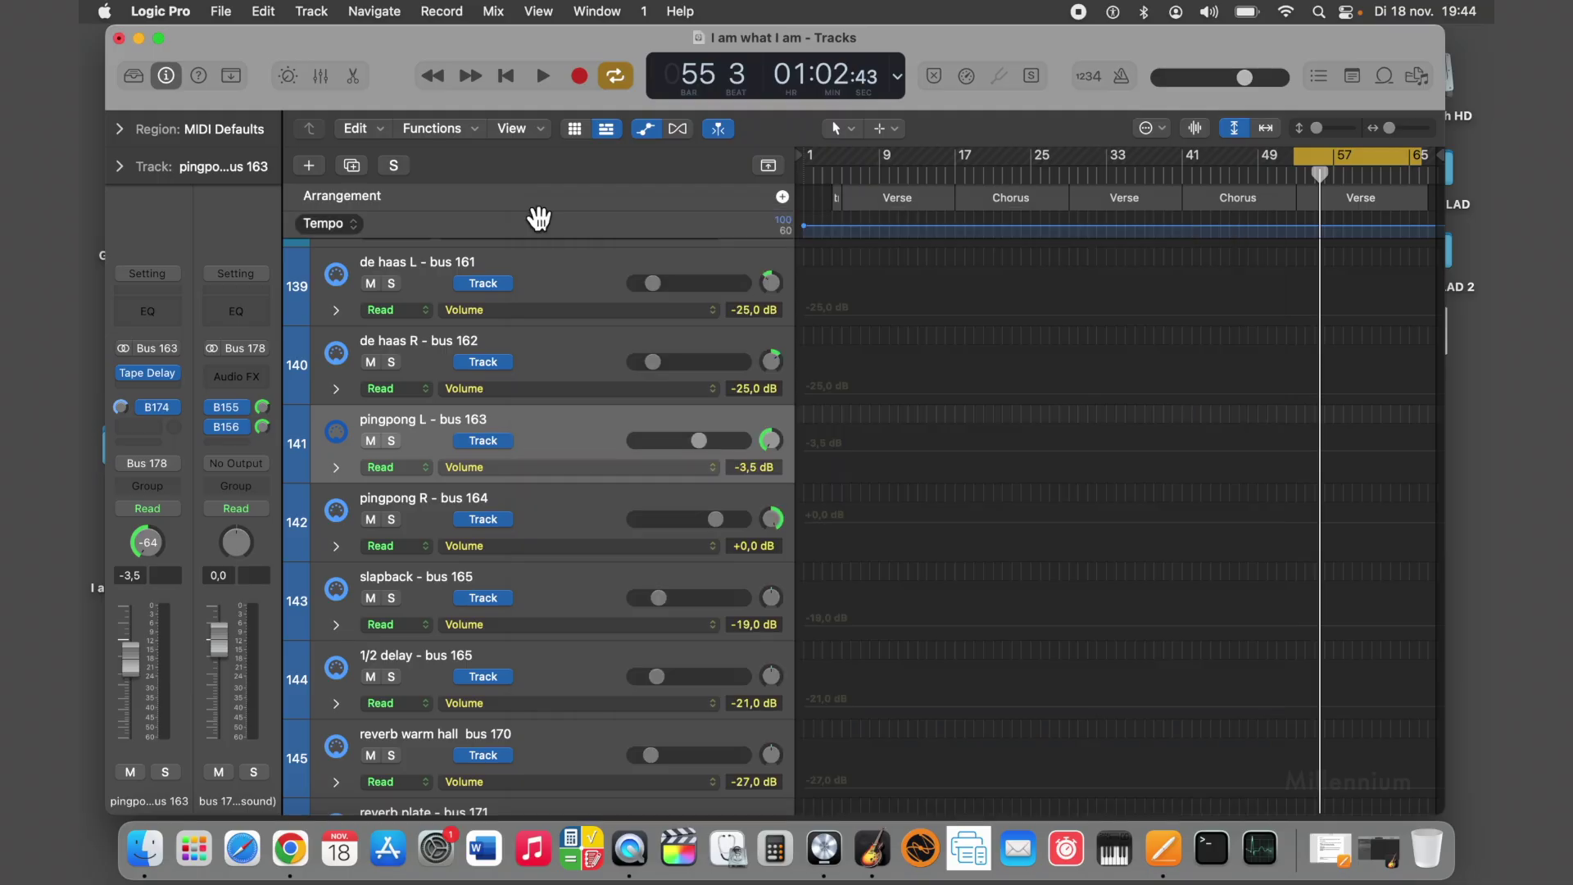
Step: Open the Tape Delay windows of the pingpong R and pingpong L tracks and arrange them side by side to compare their settings
{"action": "left_click", "coordinate": [528, 493]}
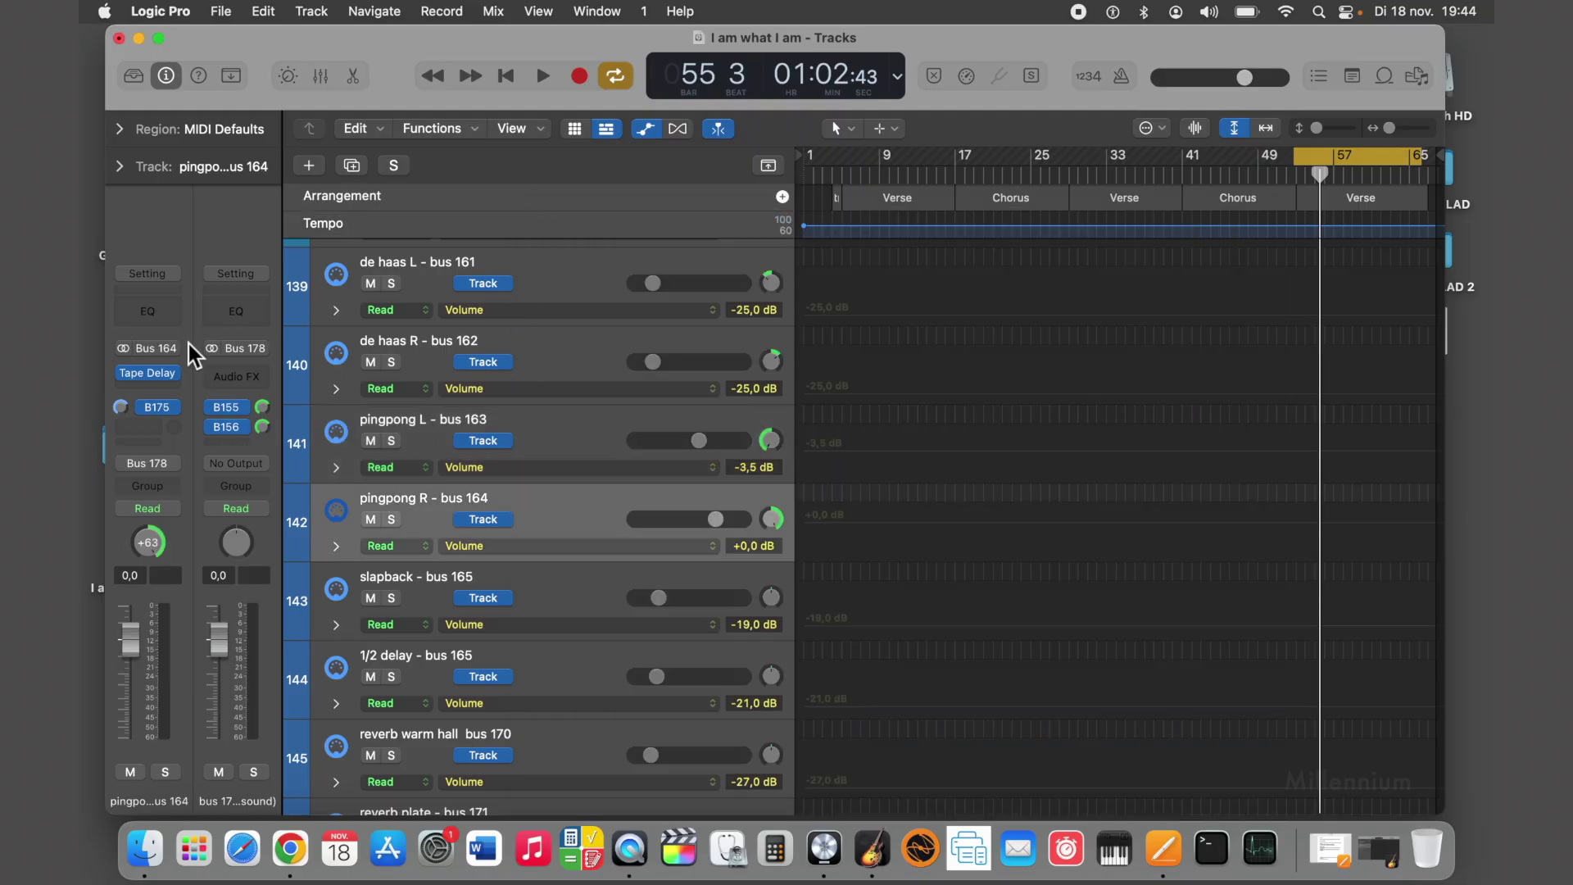
{"action": "left_click", "coordinate": [154, 373]}
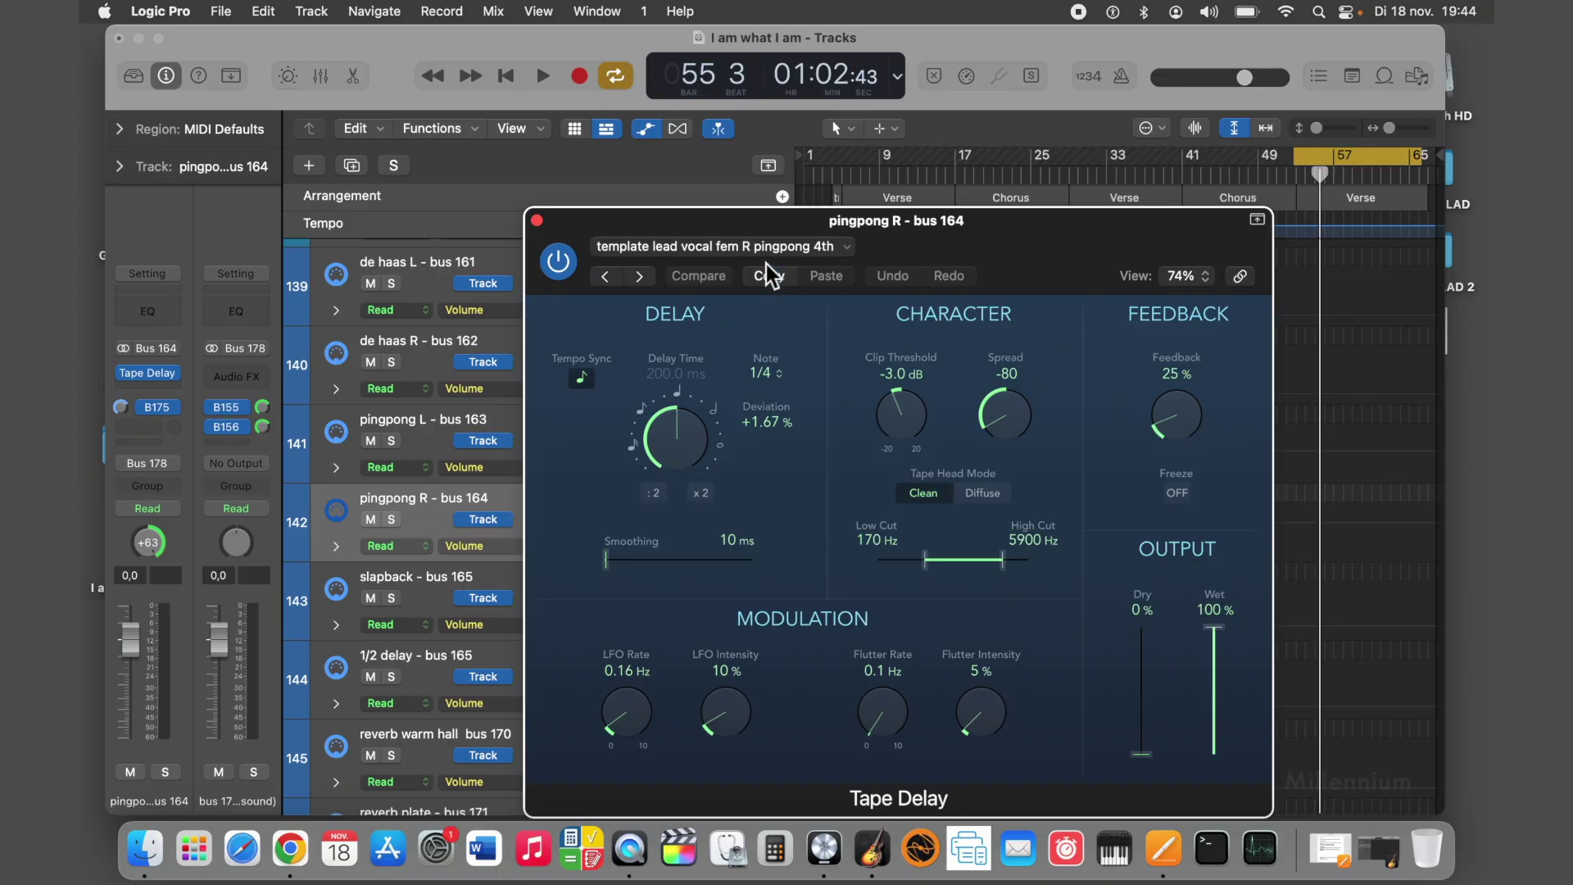
{"action": "left_click_drag", "start_coordinate": [769, 224], "coordinate": [846, 214]}
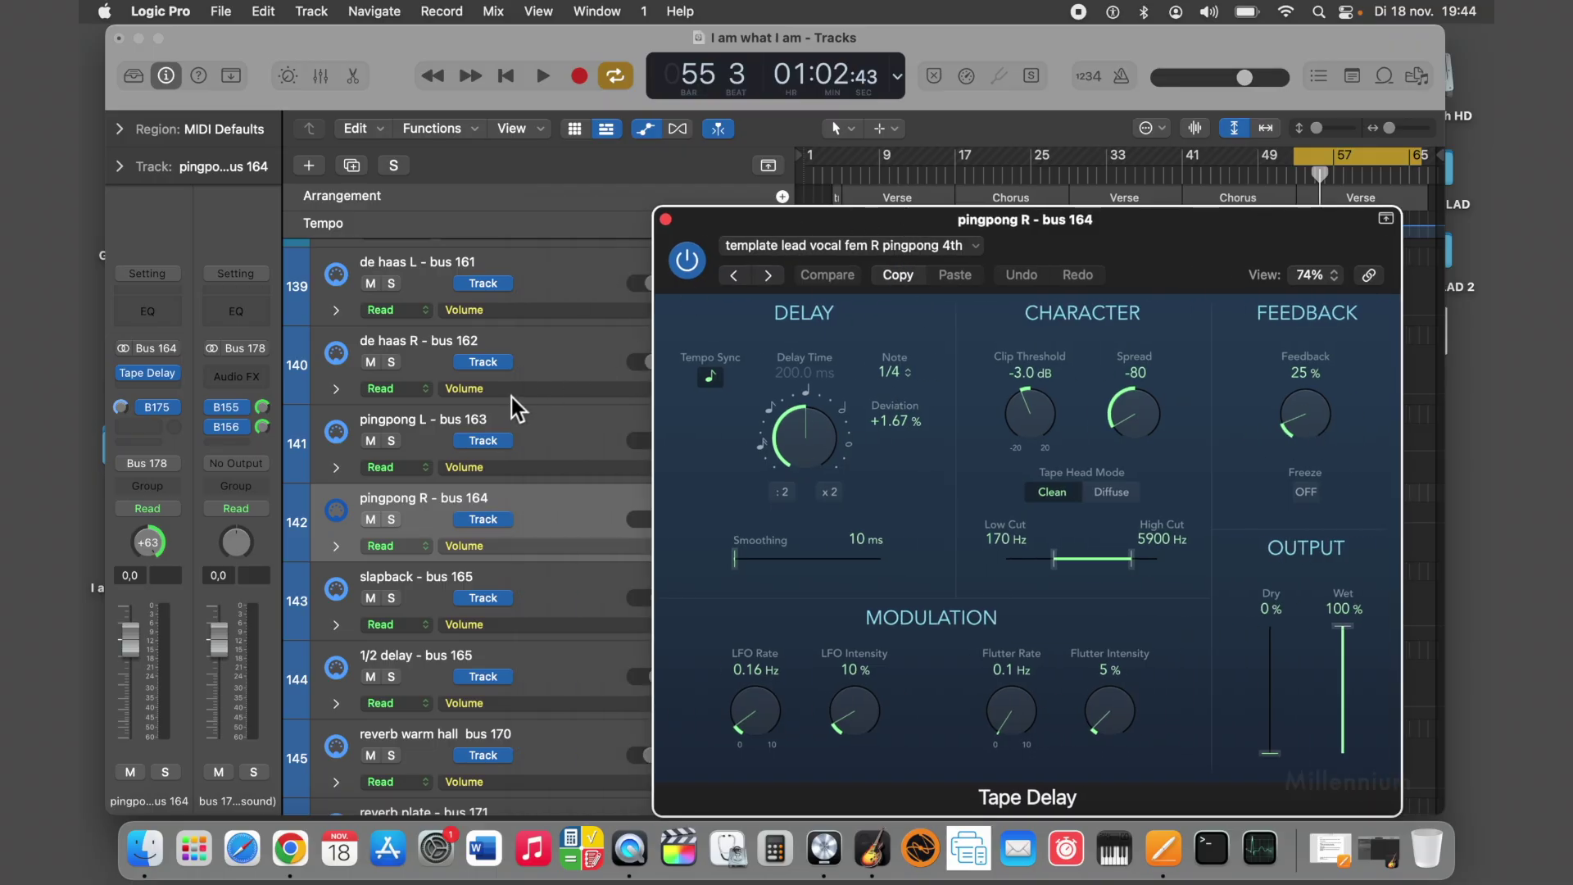
{"action": "left_click", "coordinate": [504, 424]}
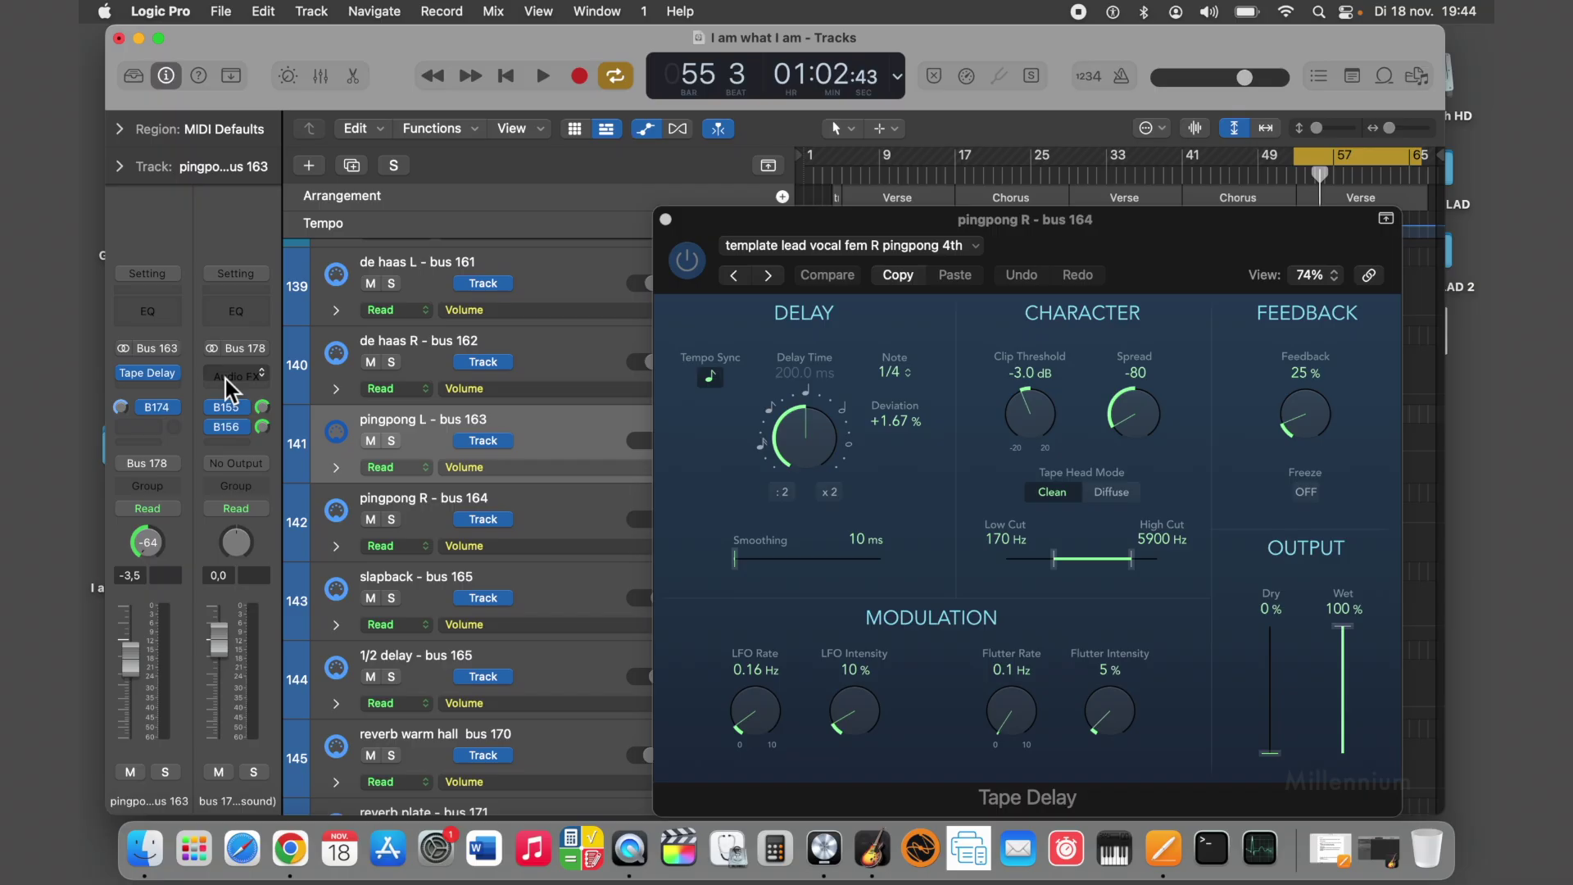
{"action": "left_click", "coordinate": [156, 377]}
{"action": "left_click_drag", "start_coordinate": [971, 258], "coordinate": [524, 218]}
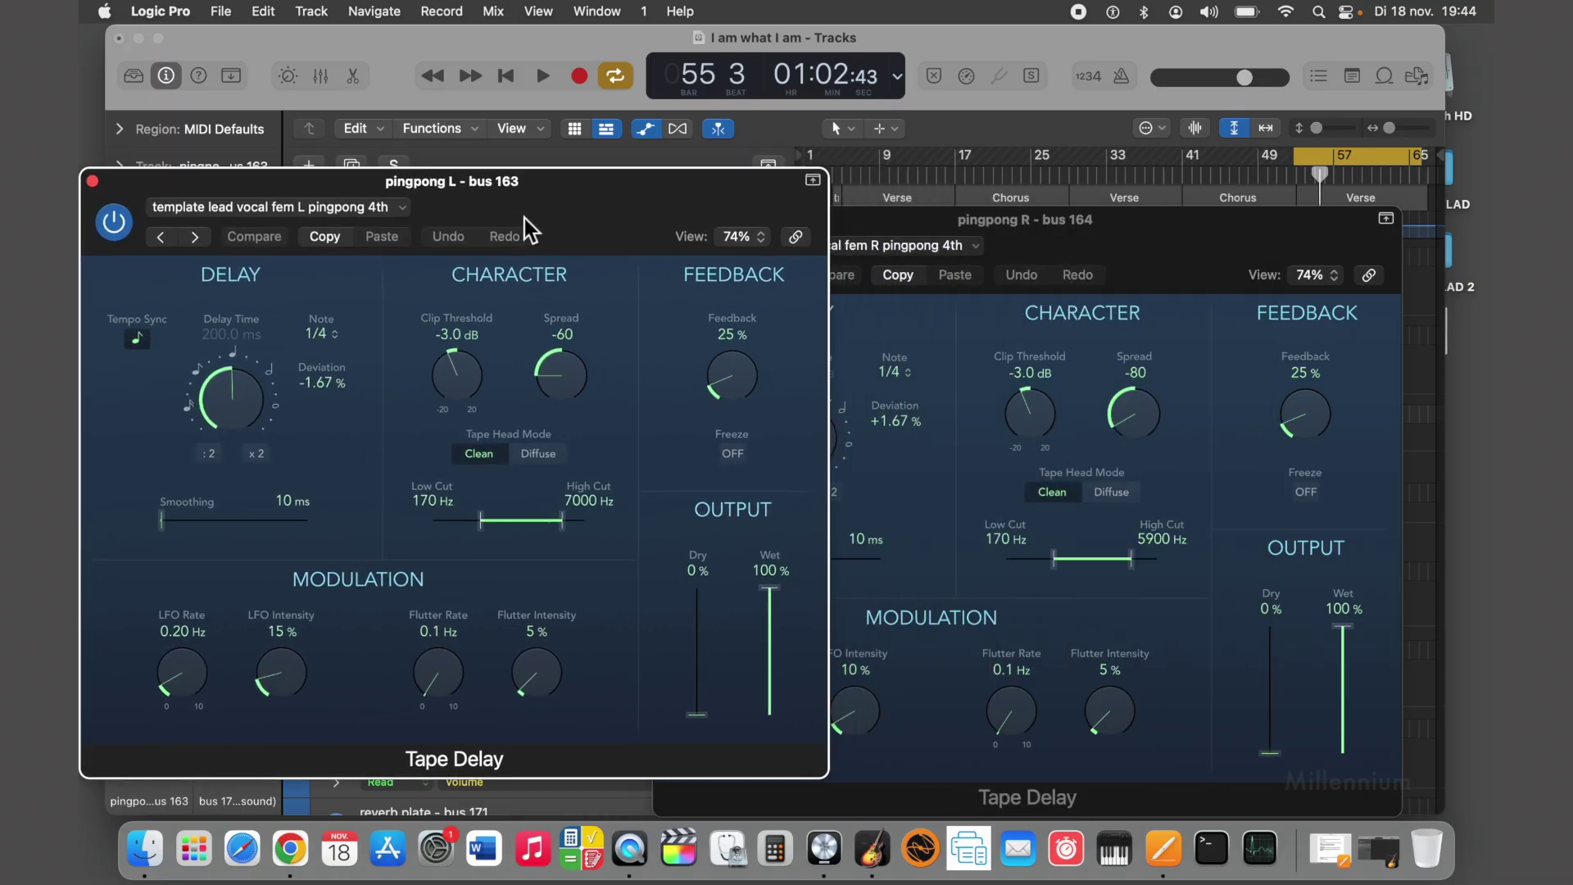
{"action": "left_click_drag", "start_coordinate": [920, 224], "coordinate": [1033, 224]}
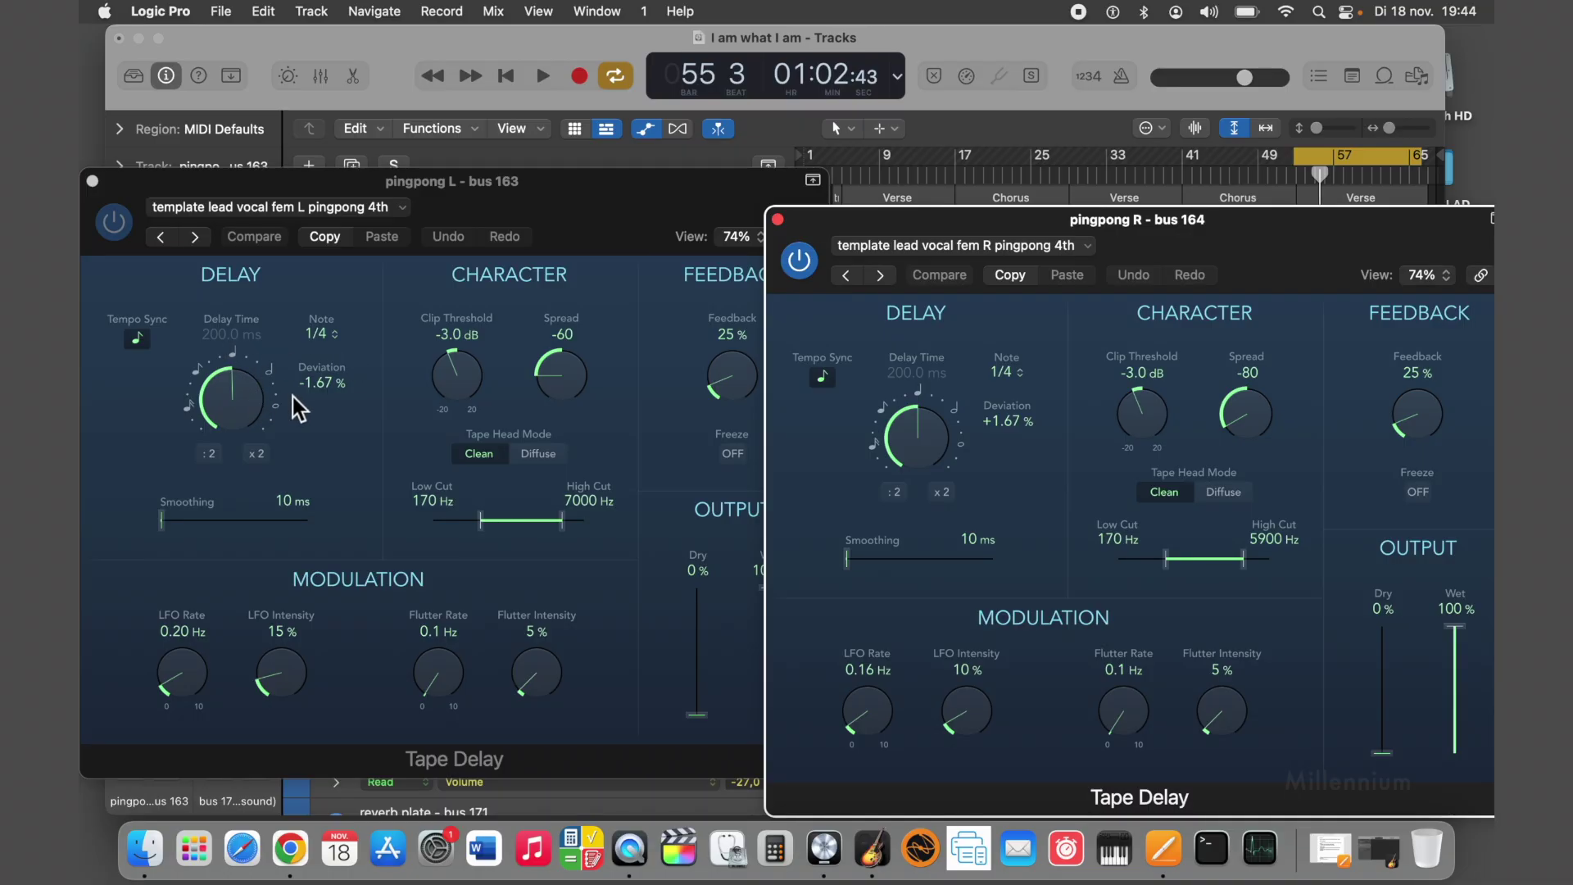
Step: Set the Tape Delay deviation to -2.00 % on pingpong L and +3.00 % on pingpong R, and close both plug-in windows
{"action": "left_click_drag", "start_coordinate": [323, 392], "coordinate": [323, 406]}
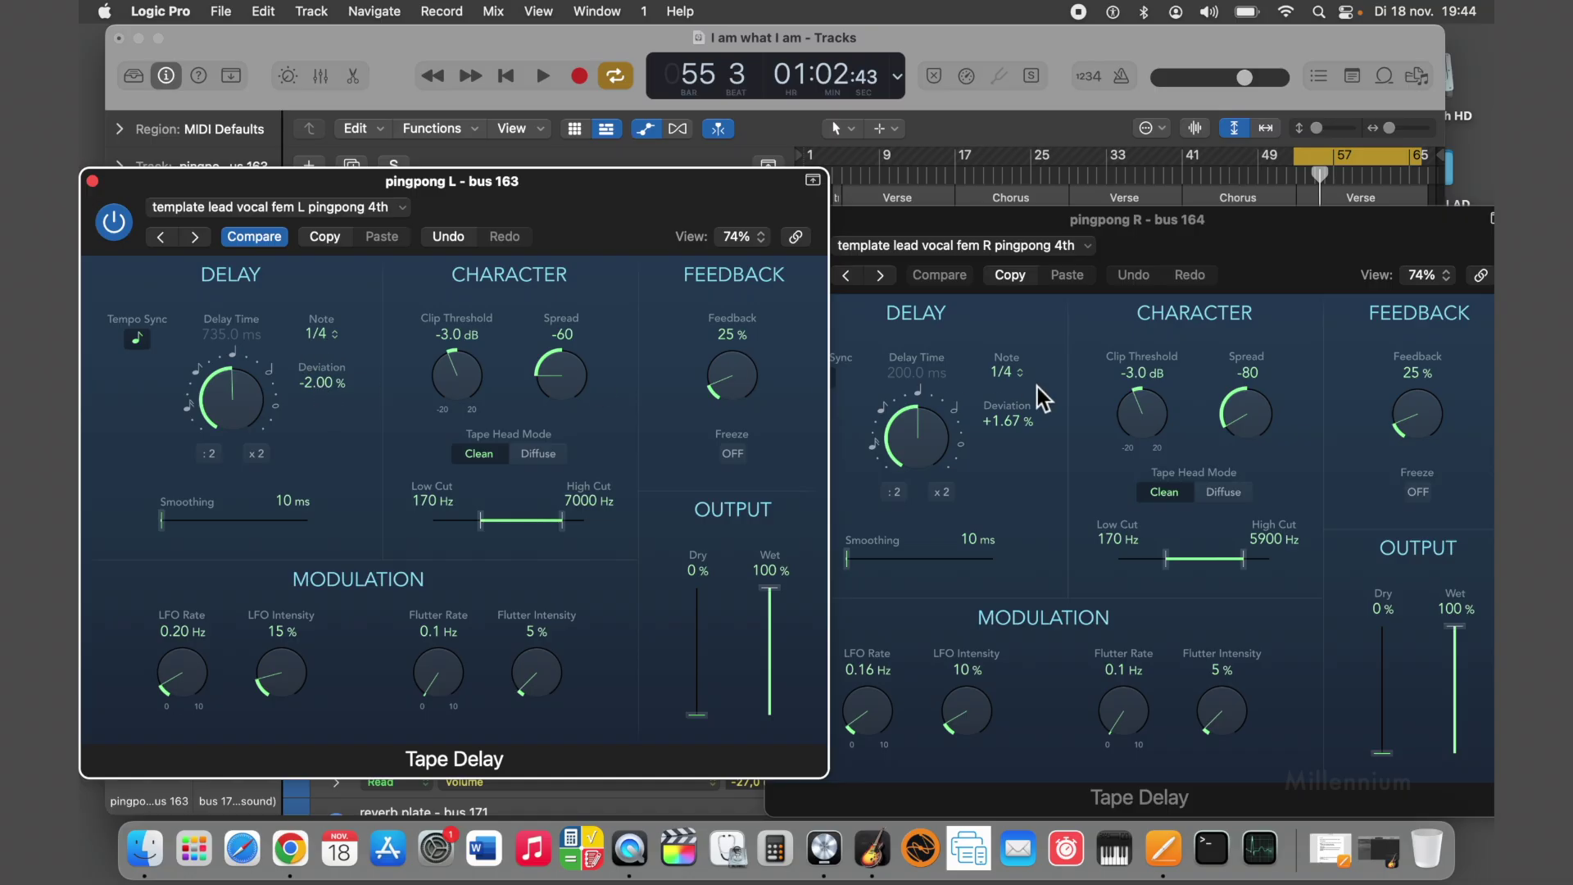
{"action": "left_click_drag", "start_coordinate": [1007, 426], "coordinate": [1008, 404]}
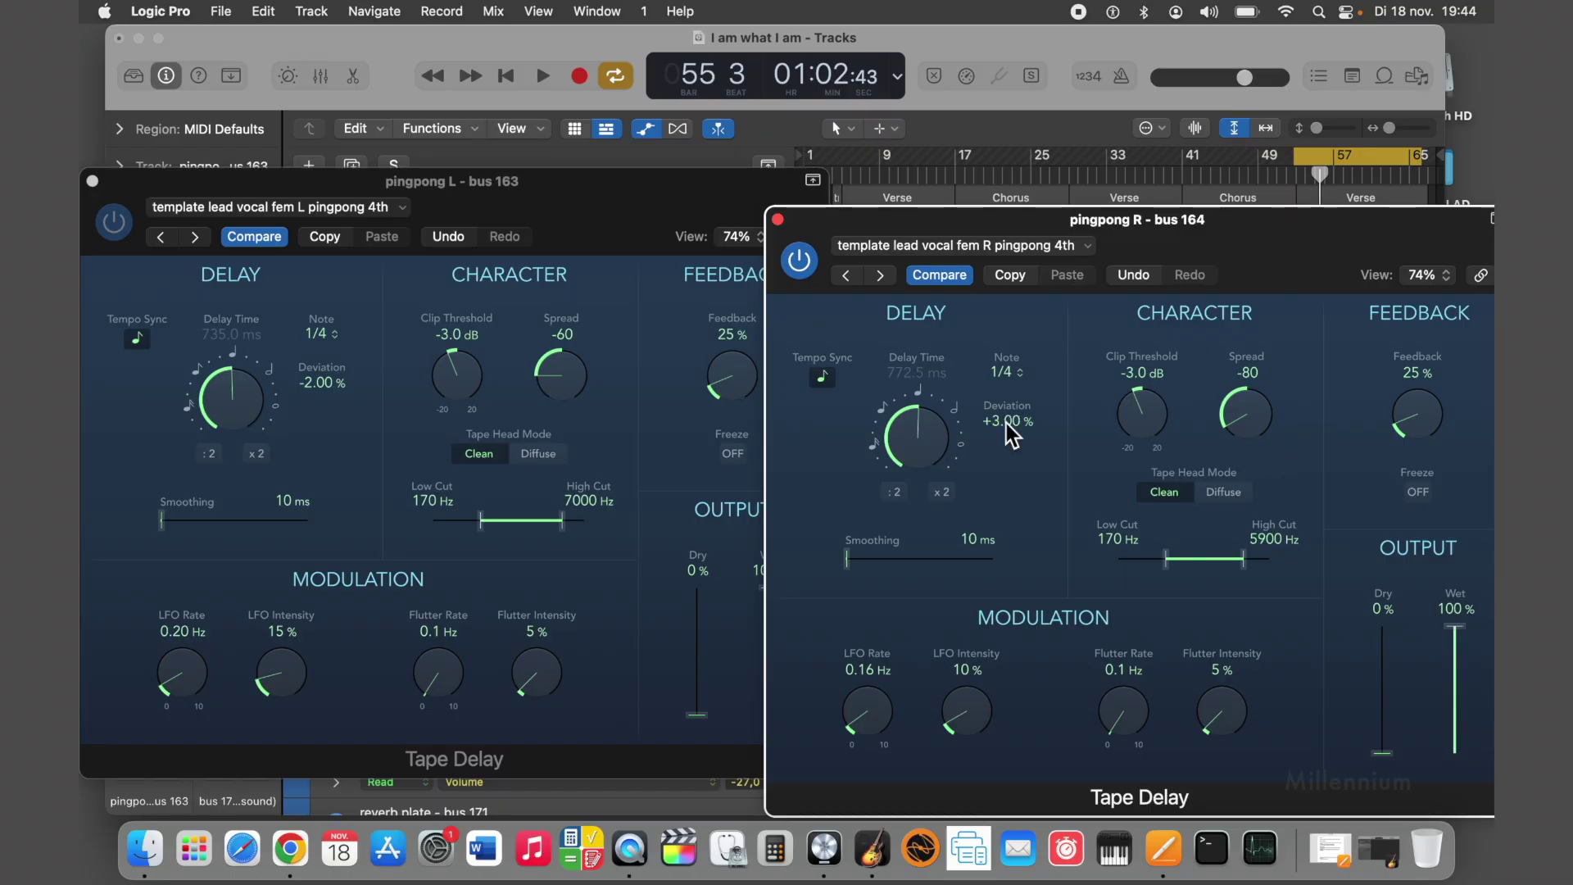
{"action": "left_click", "coordinate": [777, 218]}
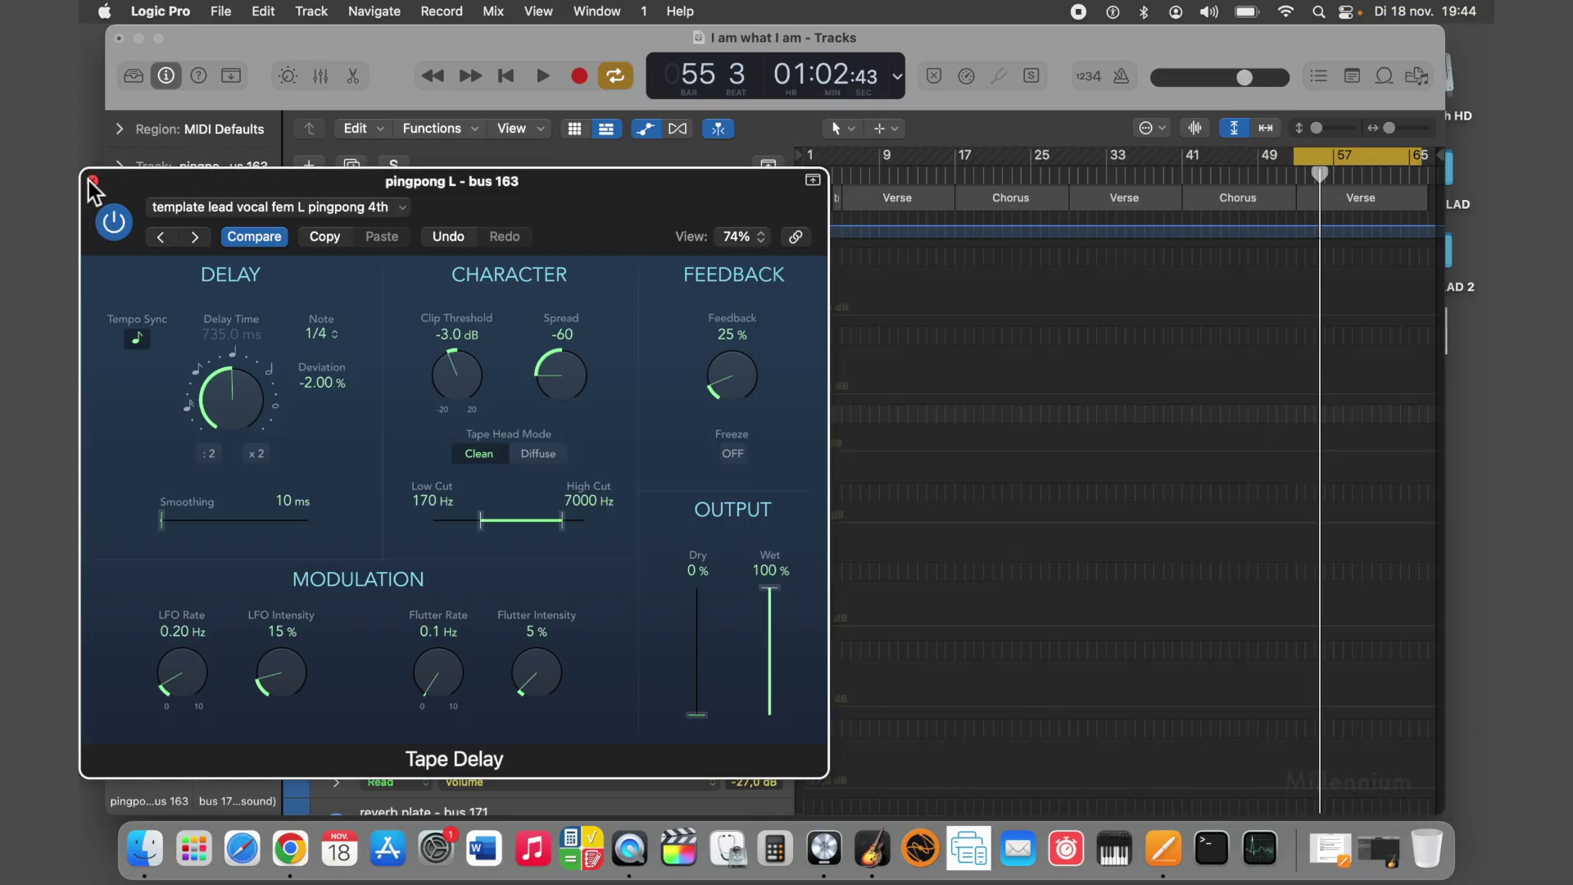
{"action": "left_click", "coordinate": [93, 181]}
Step: Inspect the channel strips of the pingpong R, de haas L and de haas R tracks in turn
{"action": "scroll", "coordinate": [564, 445], "scroll_direction": "up", "scroll_amount": 2}
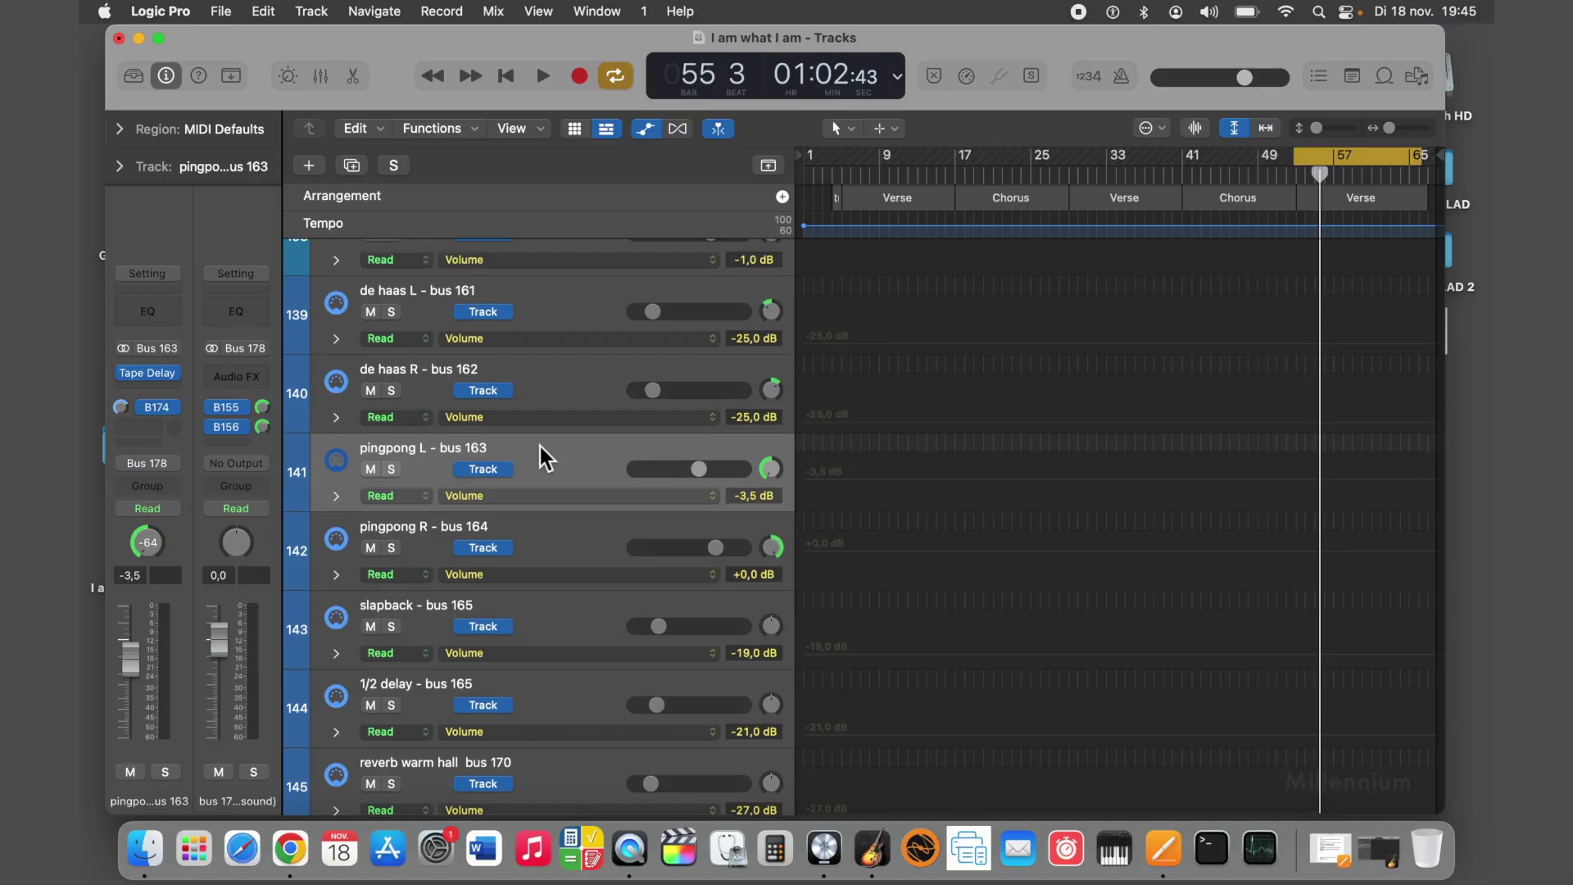
{"action": "left_click", "coordinate": [540, 533]}
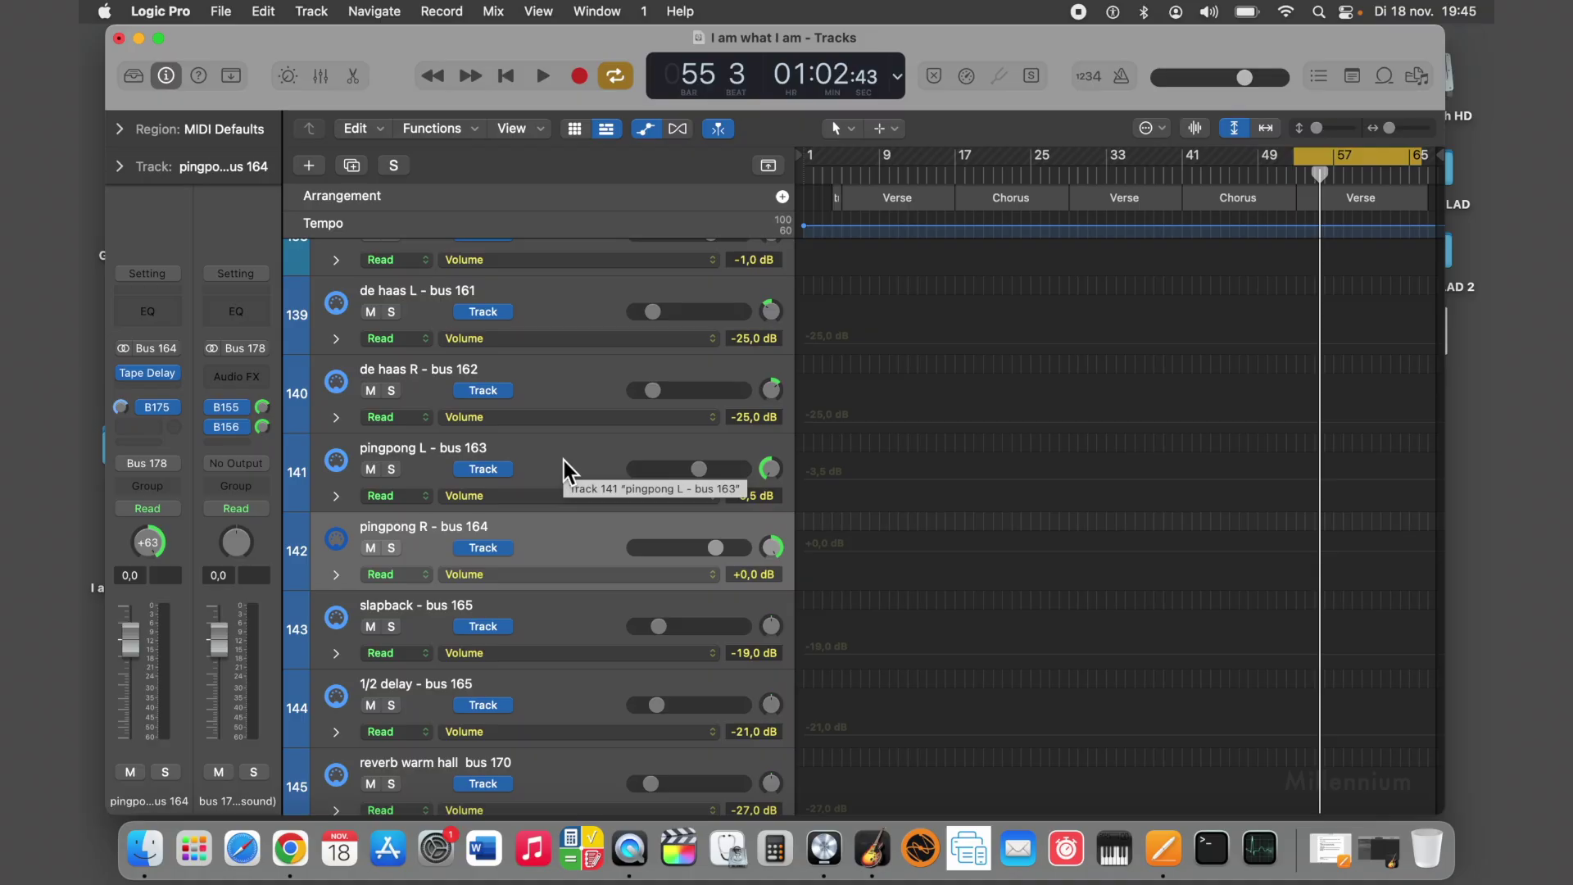
{"action": "scroll", "coordinate": [864, 412], "scroll_direction": "up", "scroll_amount": 1}
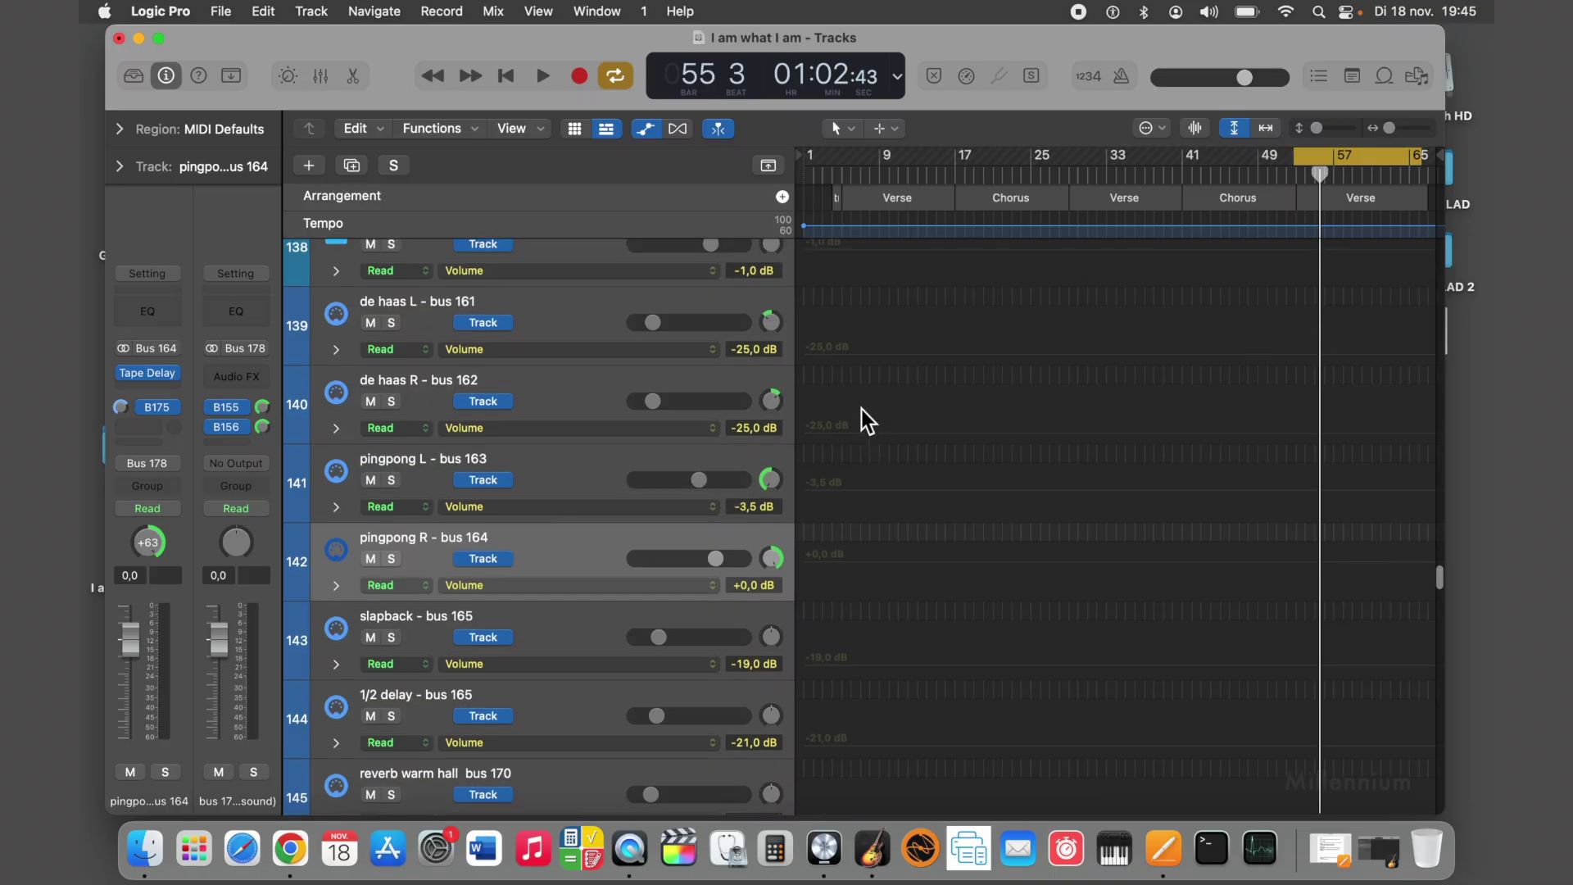
{"action": "scroll", "coordinate": [862, 409], "scroll_direction": "up", "scroll_amount": 3}
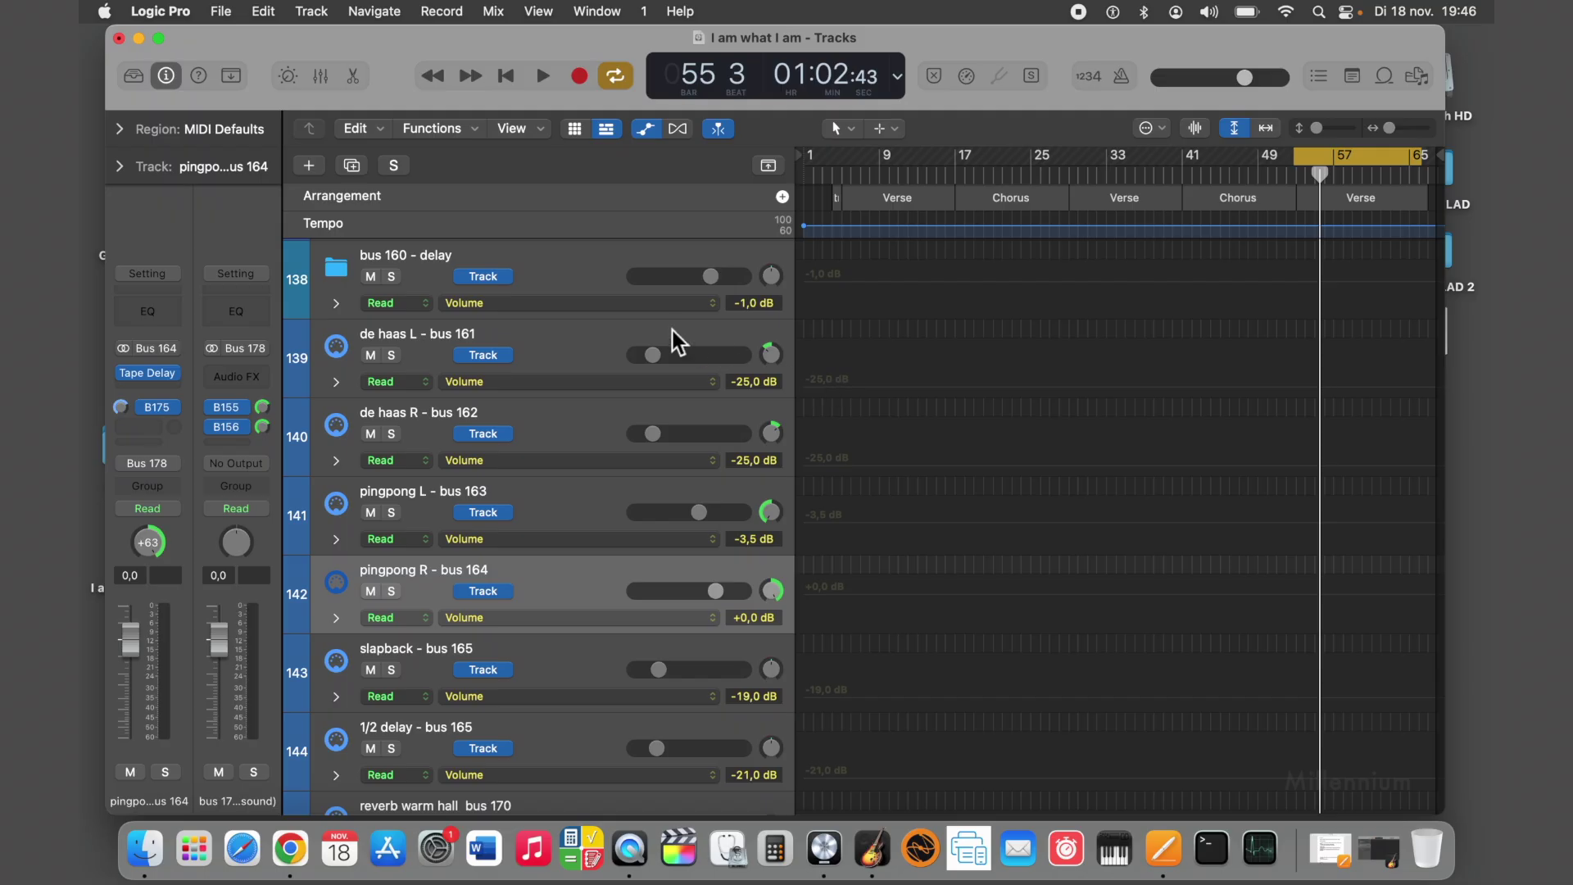
{"action": "left_click", "coordinate": [585, 337]}
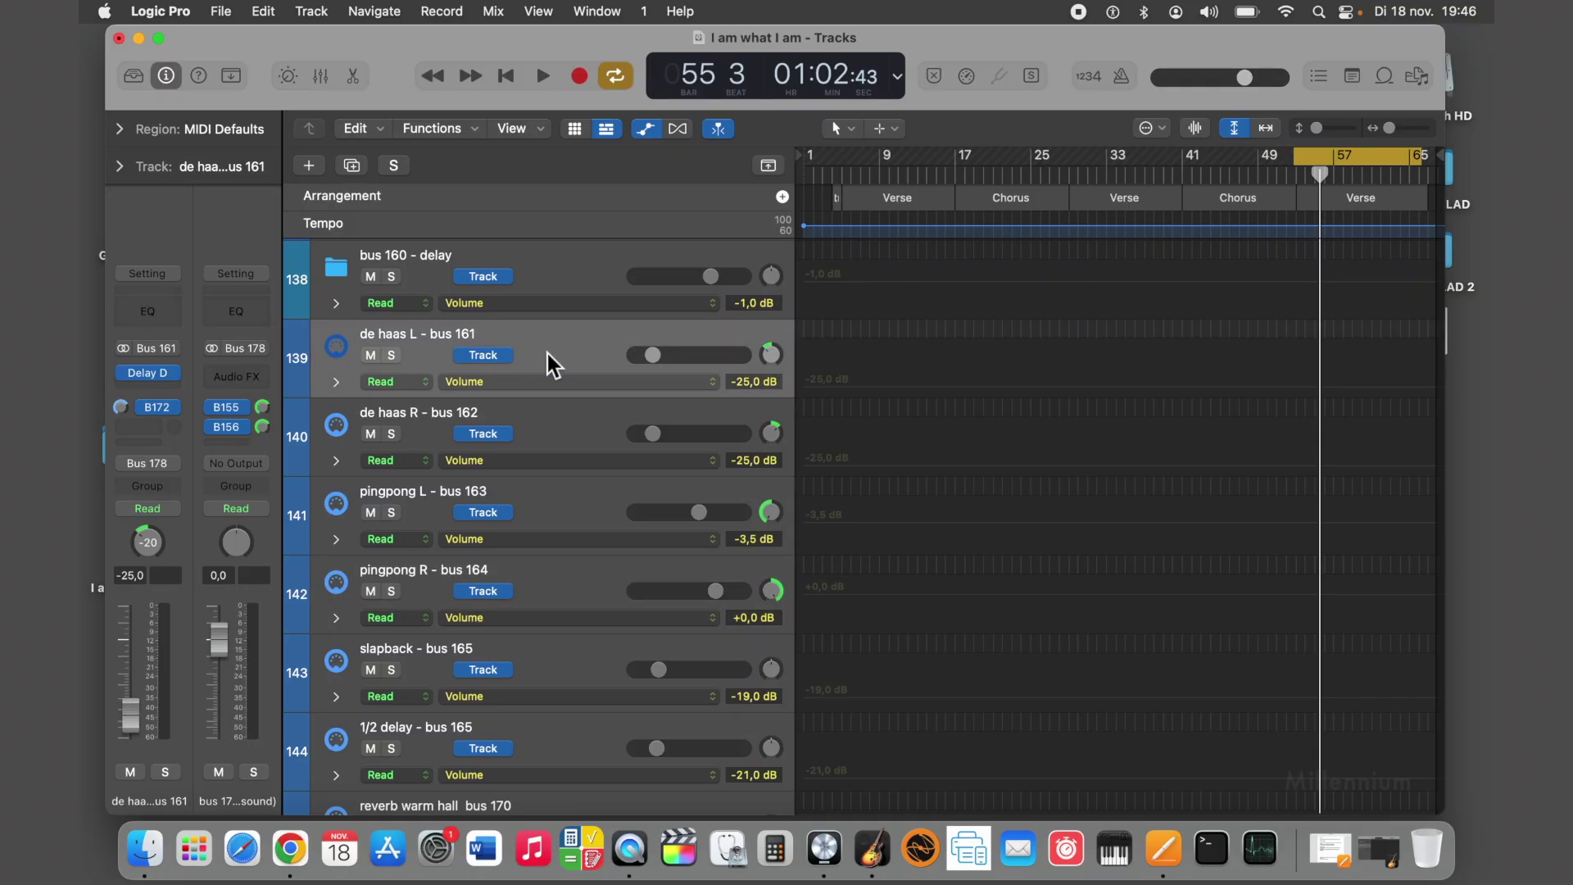
{"action": "left_click", "coordinate": [548, 416]}
{"action": "left_click", "coordinate": [548, 337]}
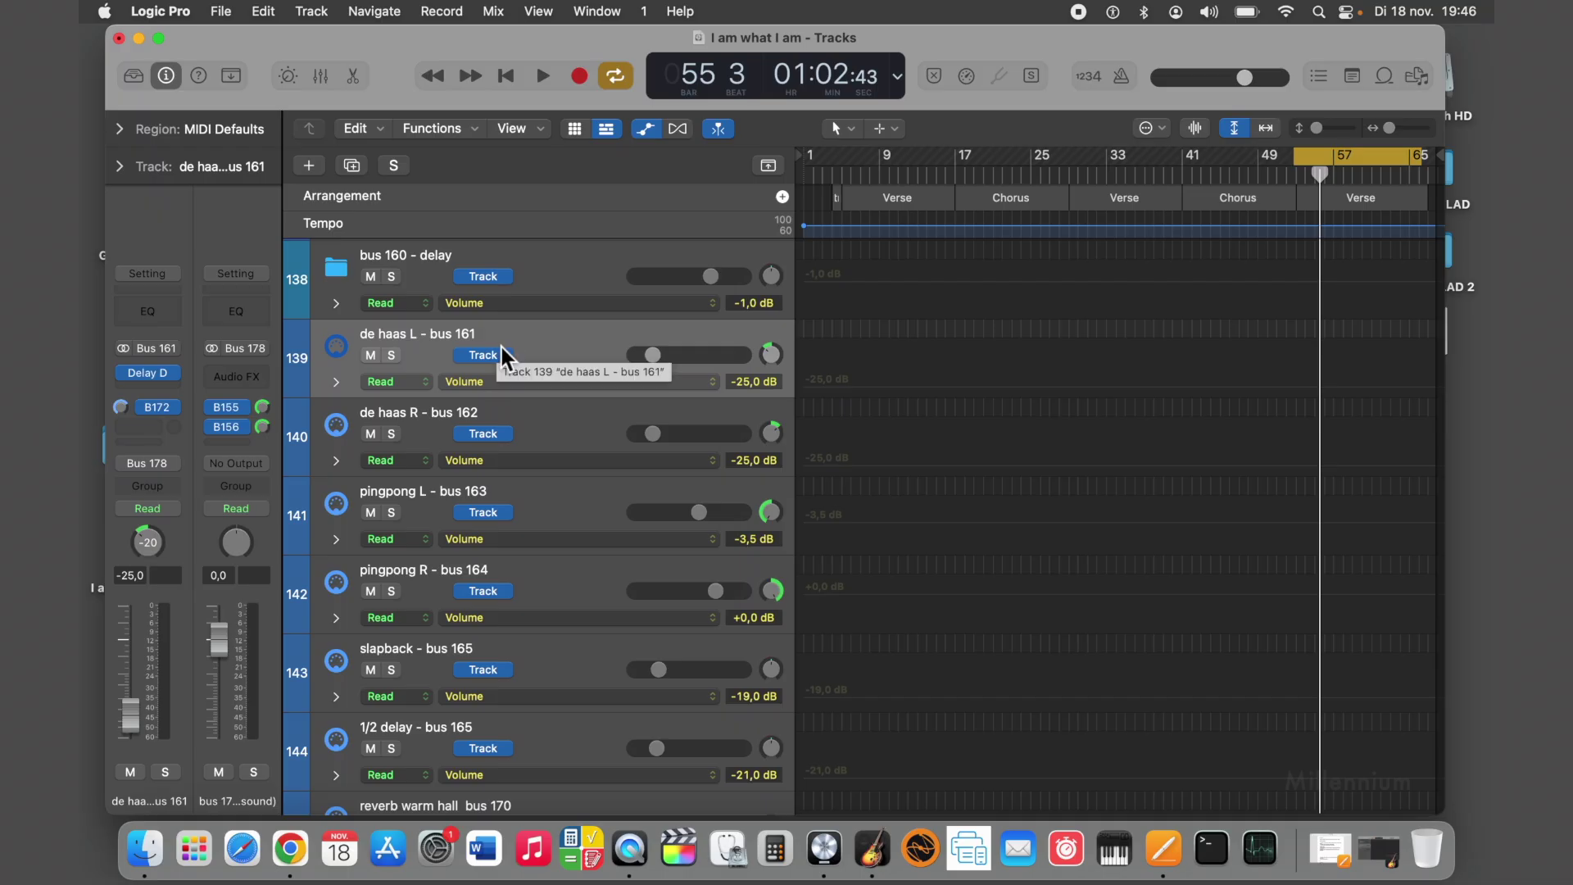
Step: Open the Delay Designer on de haas L and de haas R, and enlarge the de haas R window to examine its tap delay
{"action": "left_click", "coordinate": [150, 374]}
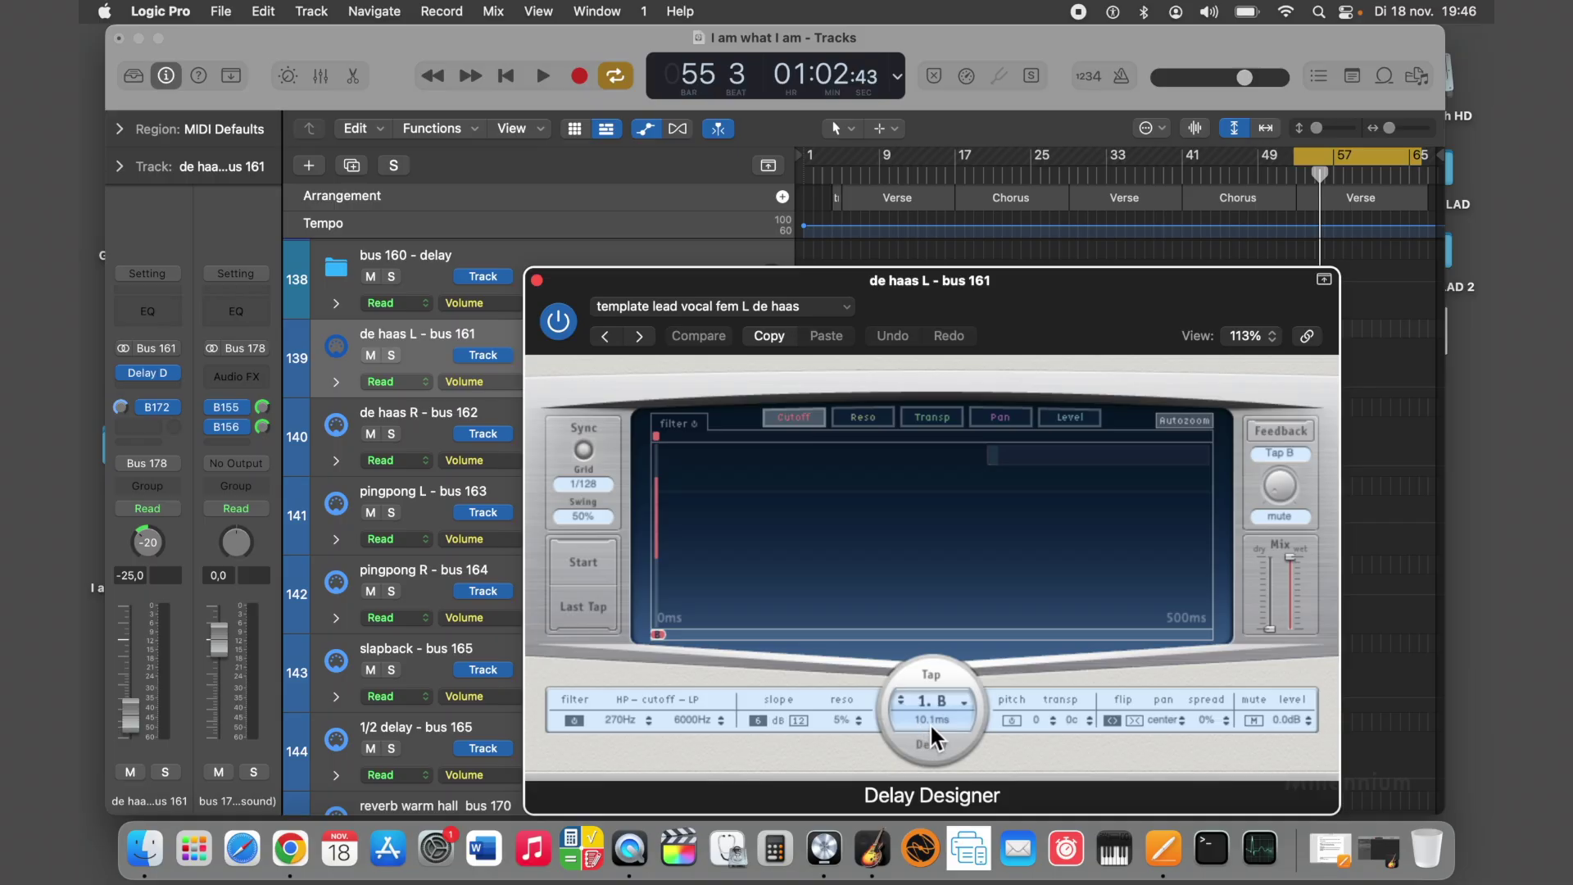
{"action": "left_click", "coordinate": [420, 420]}
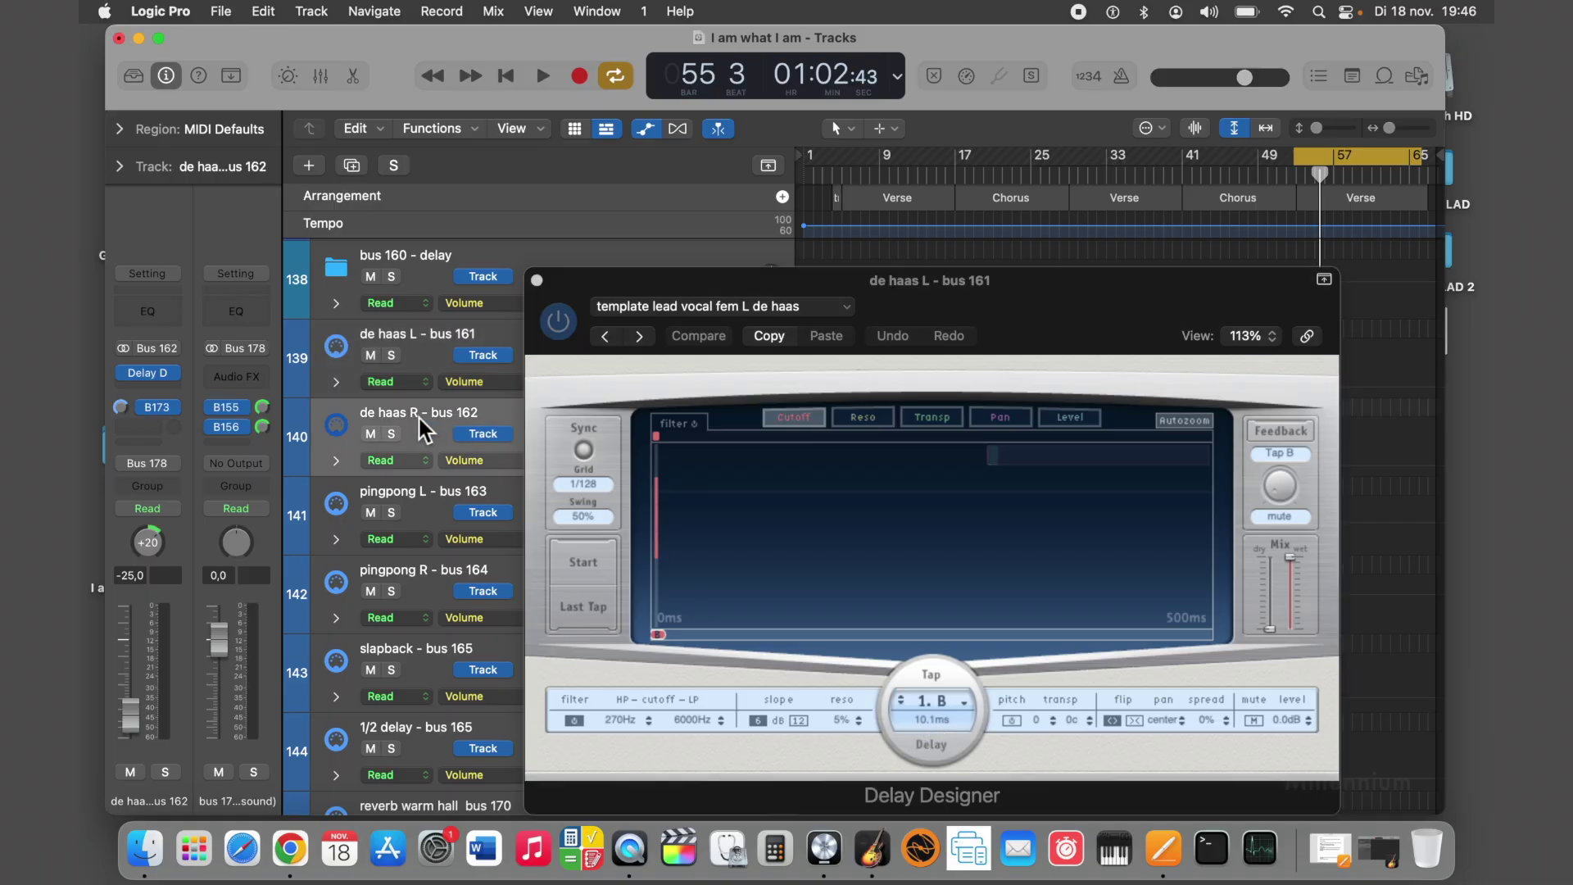
{"action": "left_click", "coordinate": [150, 375]}
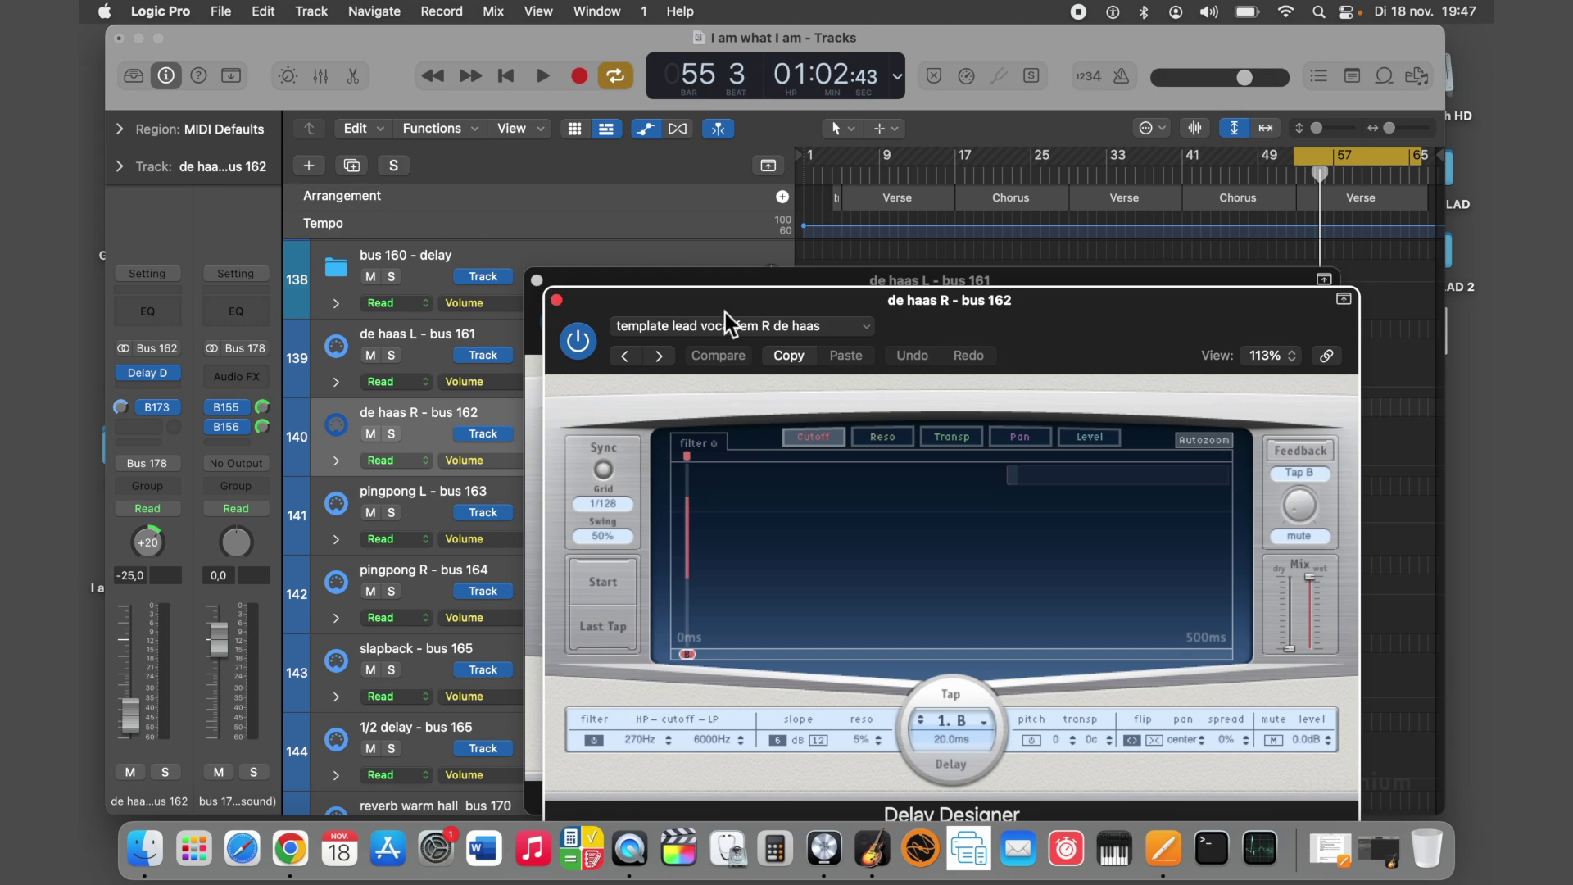
{"action": "left_click_drag", "start_coordinate": [725, 313], "coordinate": [514, 52]}
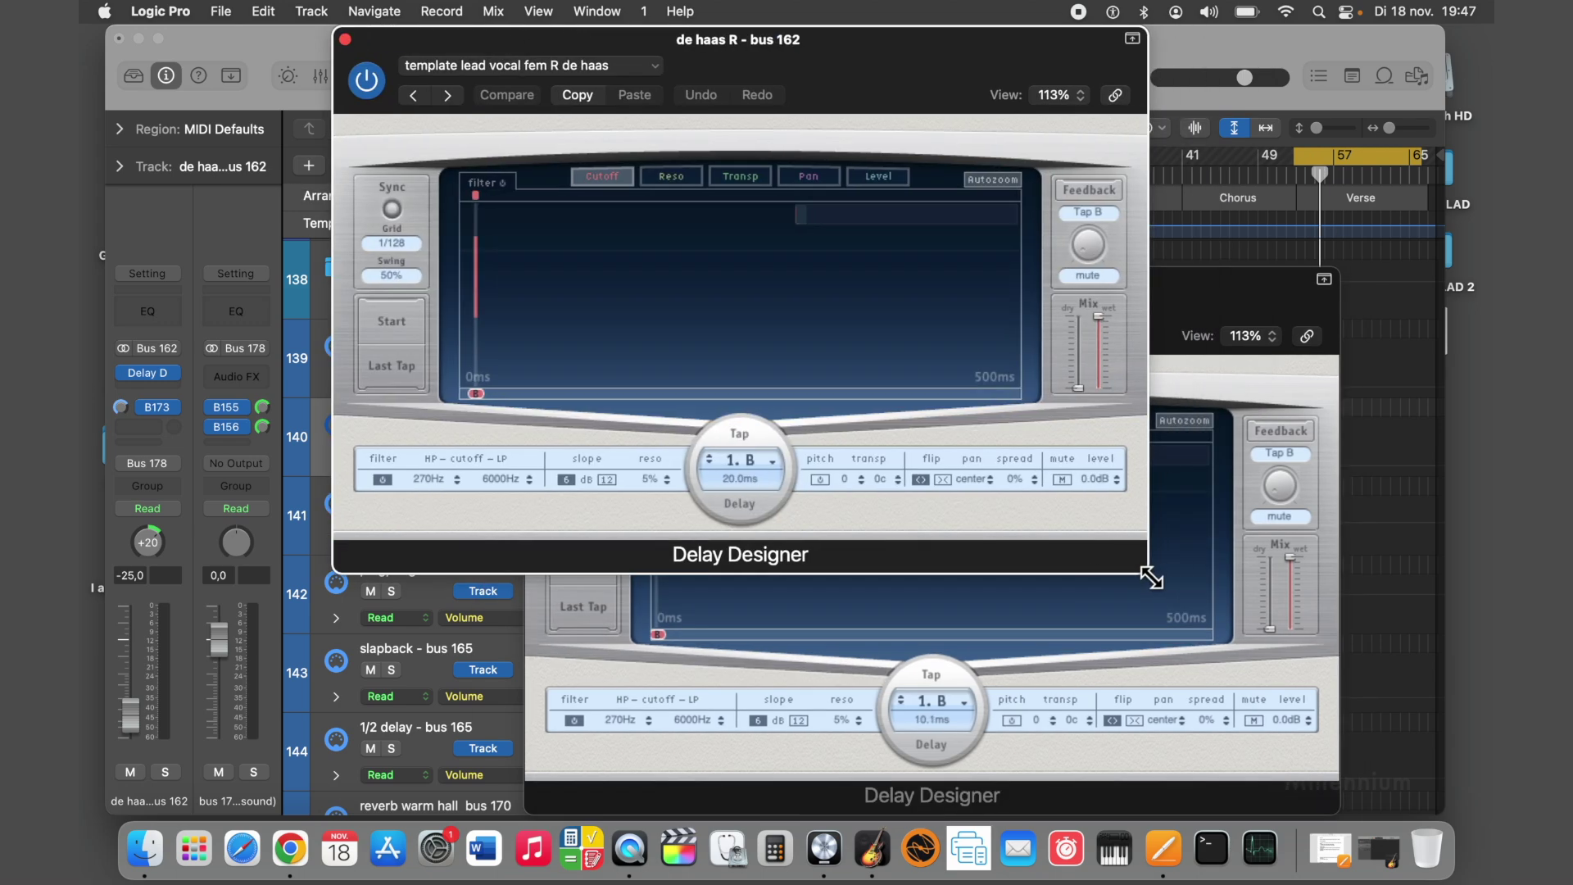
{"action": "left_click_drag", "start_coordinate": [1148, 574], "coordinate": [1403, 784]}
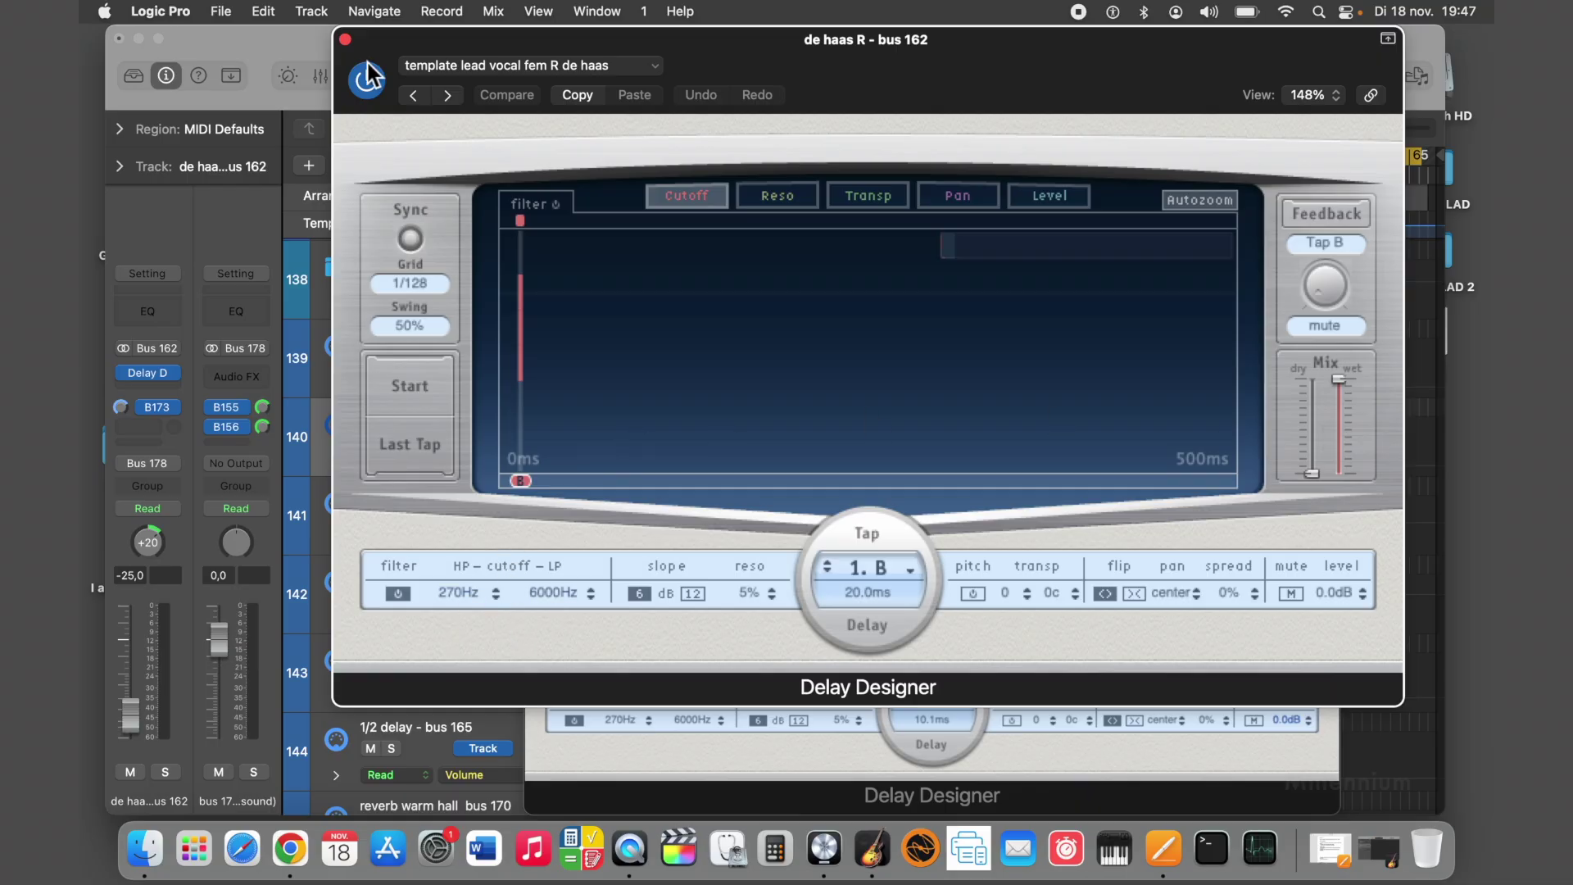
Step: Close the de haas R plug-in, enlarge the de haas L Delay Designer to examine its tap delay, and close it
{"action": "left_click", "coordinate": [347, 39]}
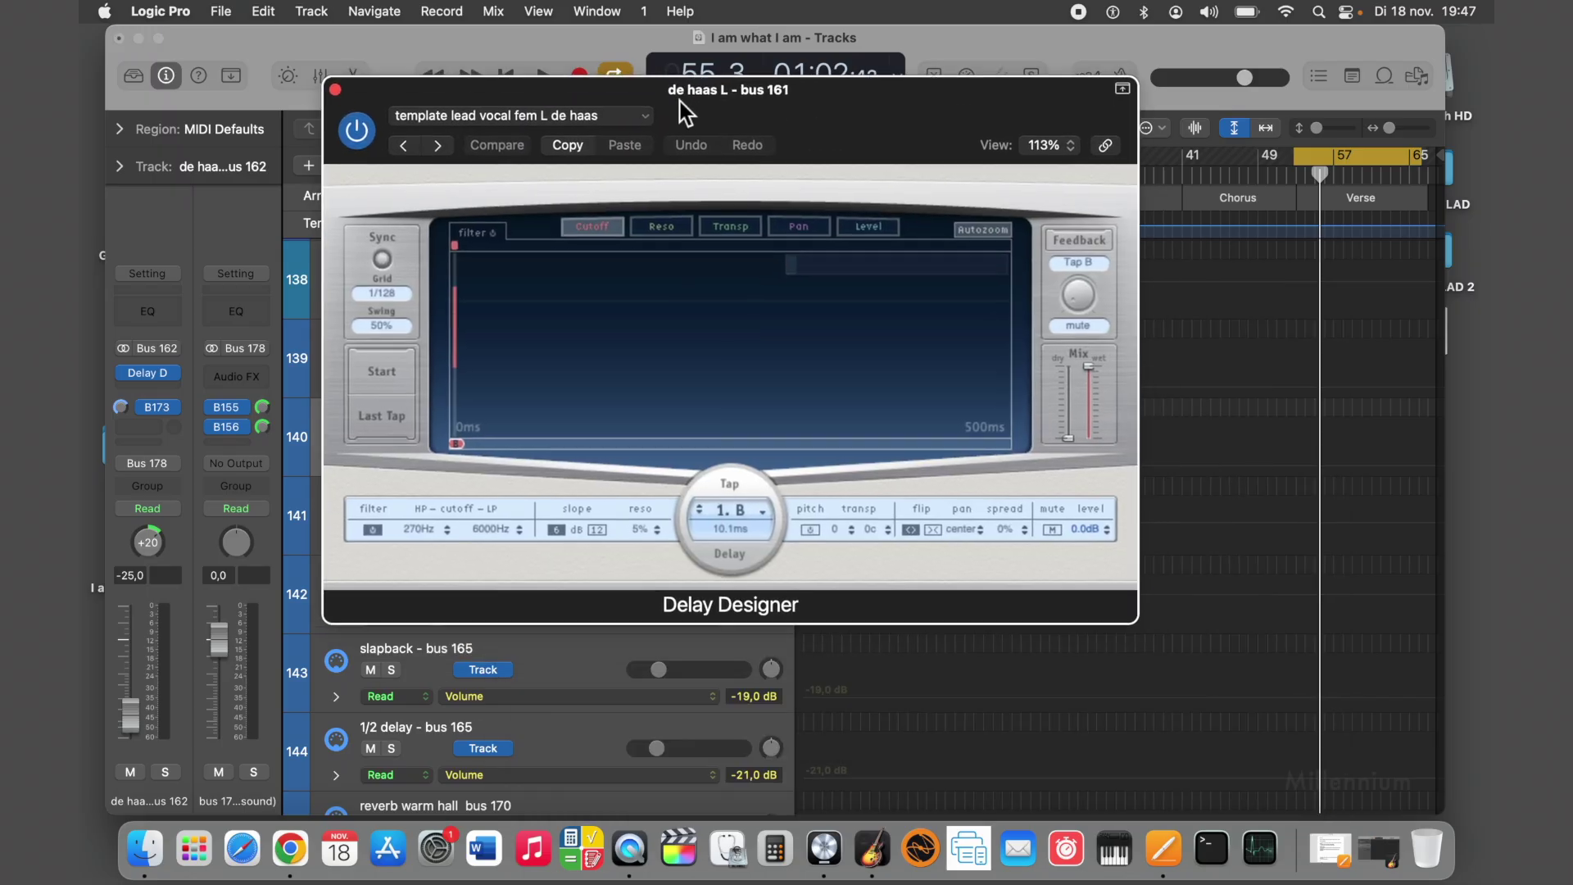
{"action": "left_click_drag", "start_coordinate": [868, 287], "coordinate": [688, 106]}
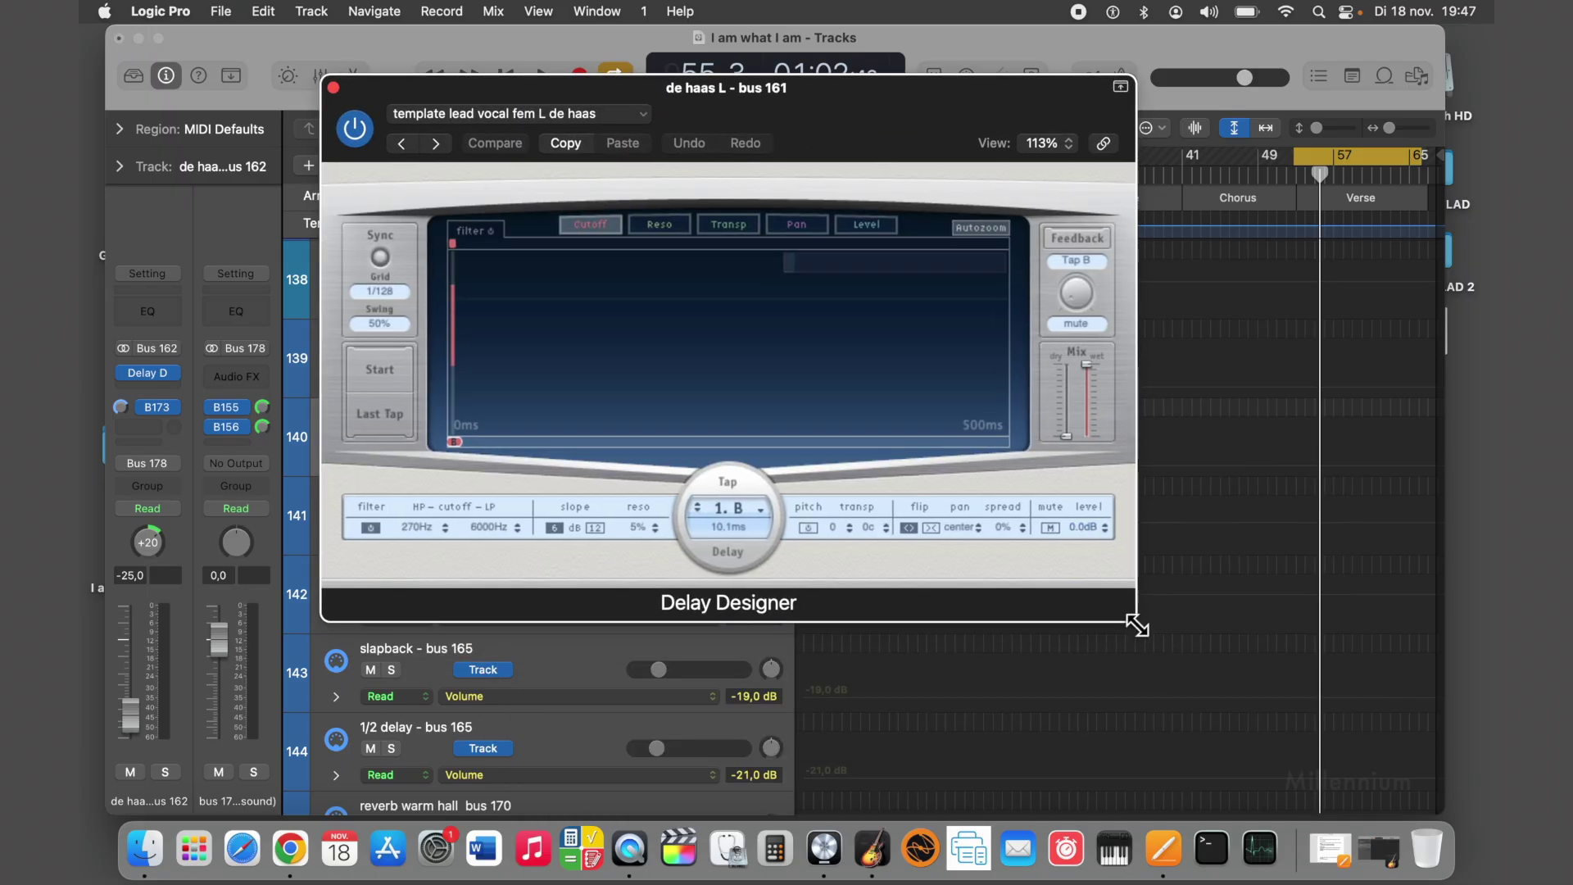
{"action": "left_click_drag", "start_coordinate": [1136, 620], "coordinate": [1401, 760]}
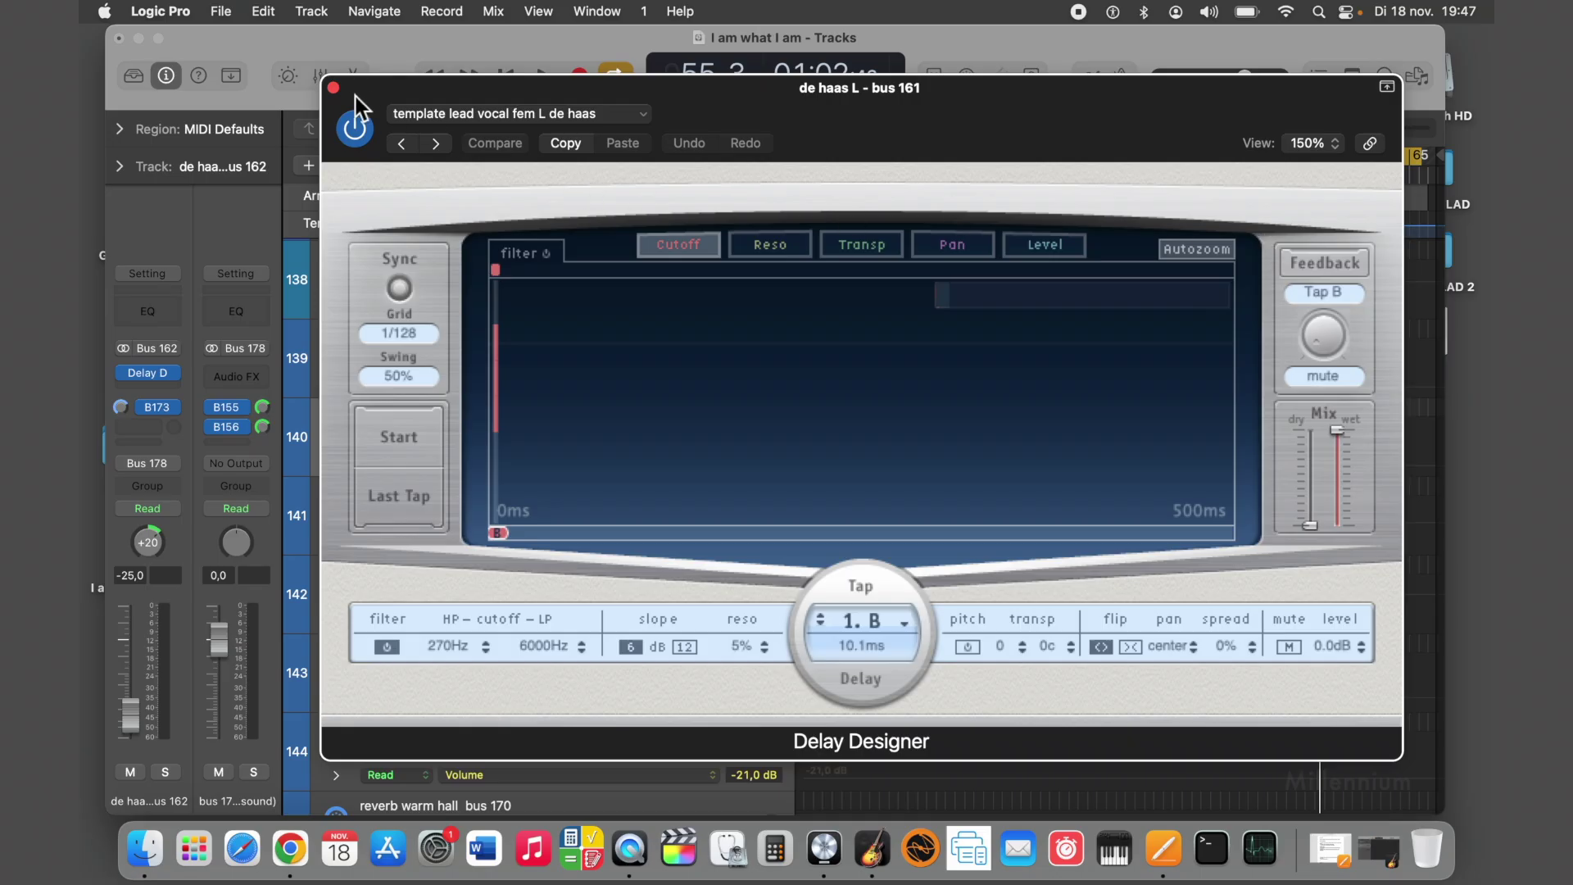
{"action": "left_click", "coordinate": [334, 88]}
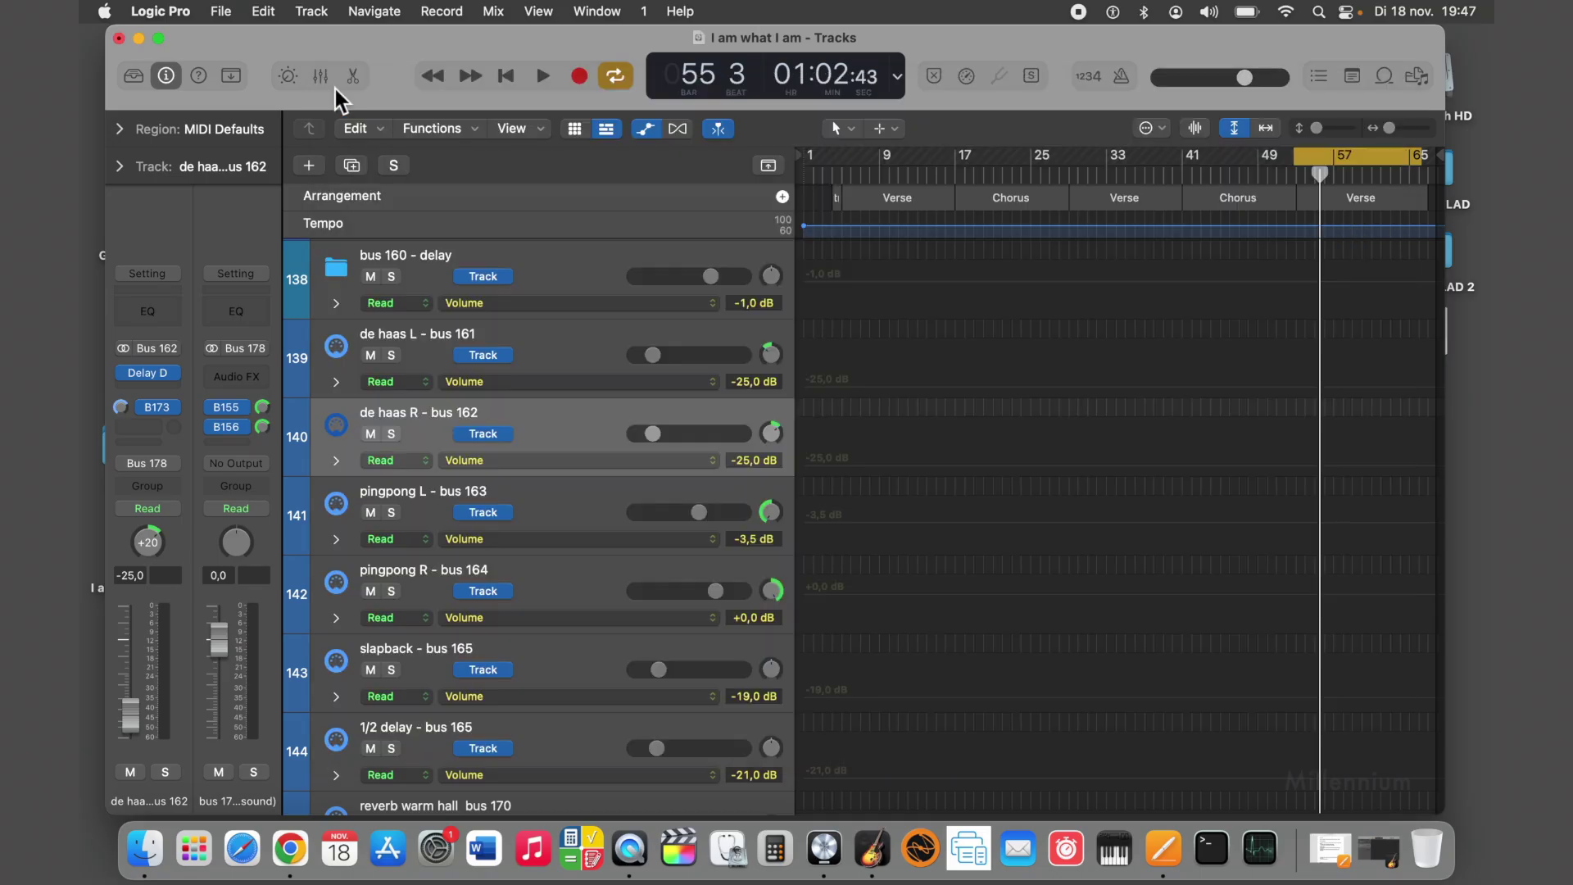
Step: Check the pan of the de haas L and de haas R tracks and look back up the chain to the lead vocal
{"action": "left_click", "coordinate": [770, 355]}
{"action": "left_click", "coordinate": [769, 355]}
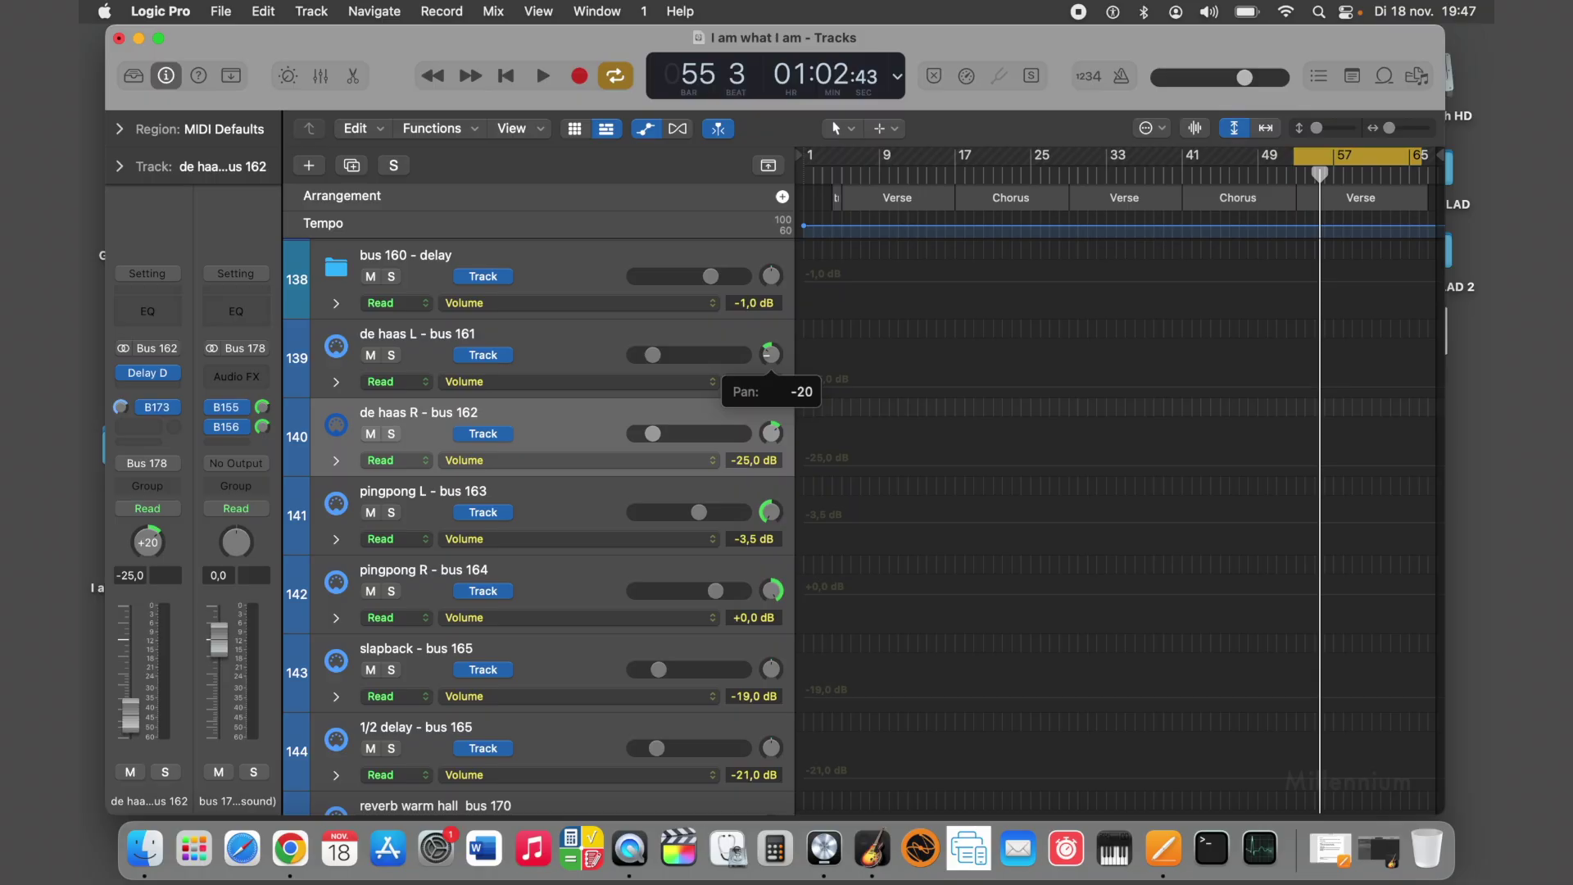
{"action": "left_click", "coordinate": [770, 433]}
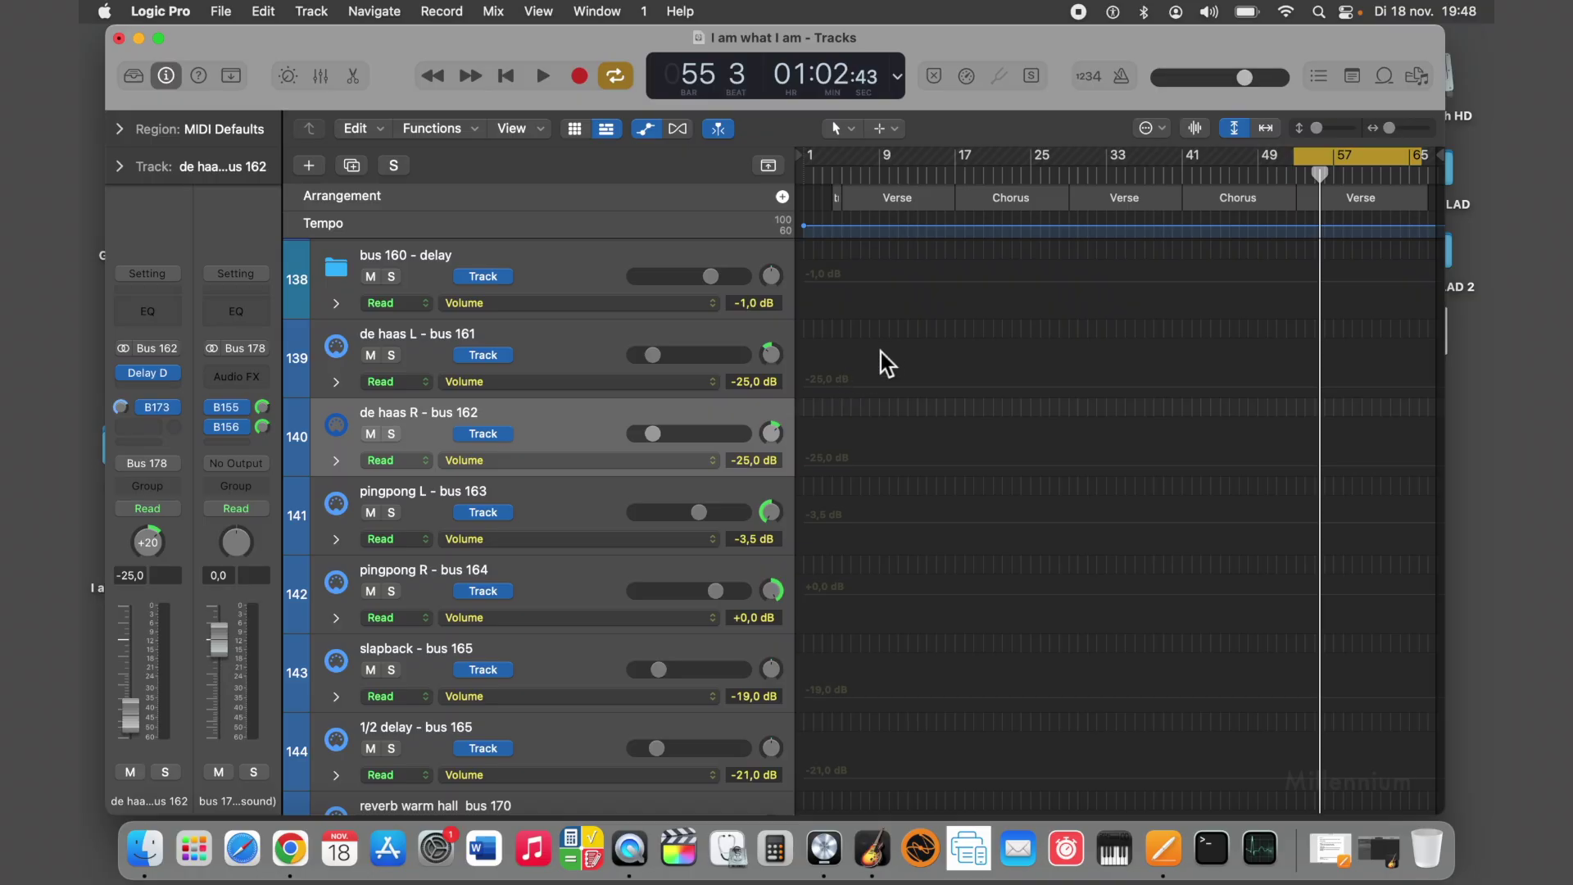
{"action": "scroll", "coordinate": [865, 323], "scroll_direction": "up", "scroll_amount": 8}
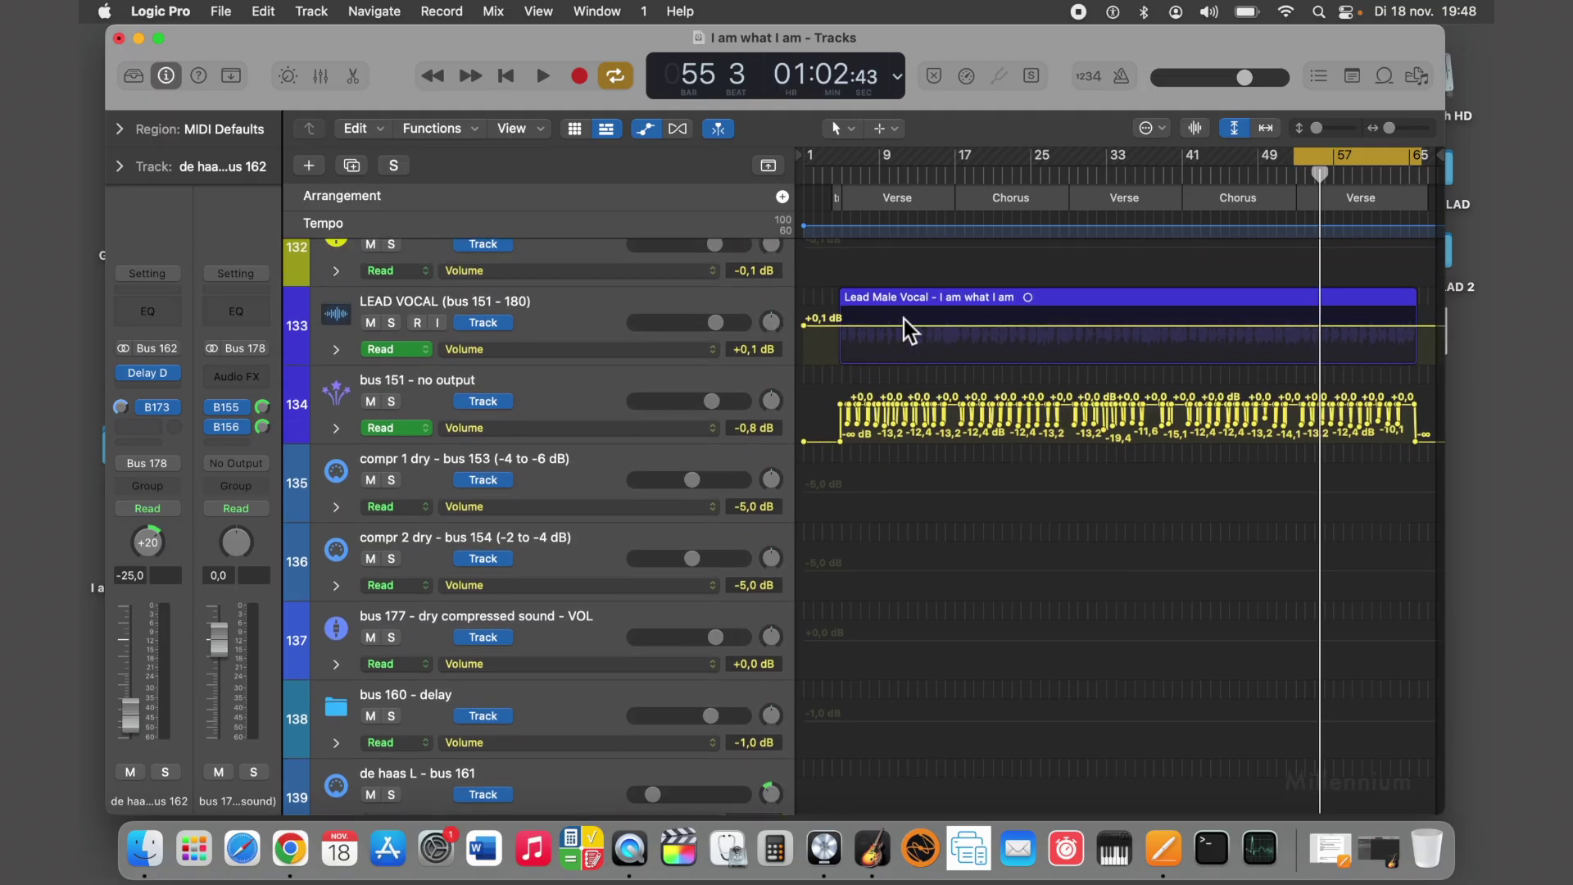
{"action": "scroll", "coordinate": [780, 598], "scroll_direction": "down", "scroll_amount": 3}
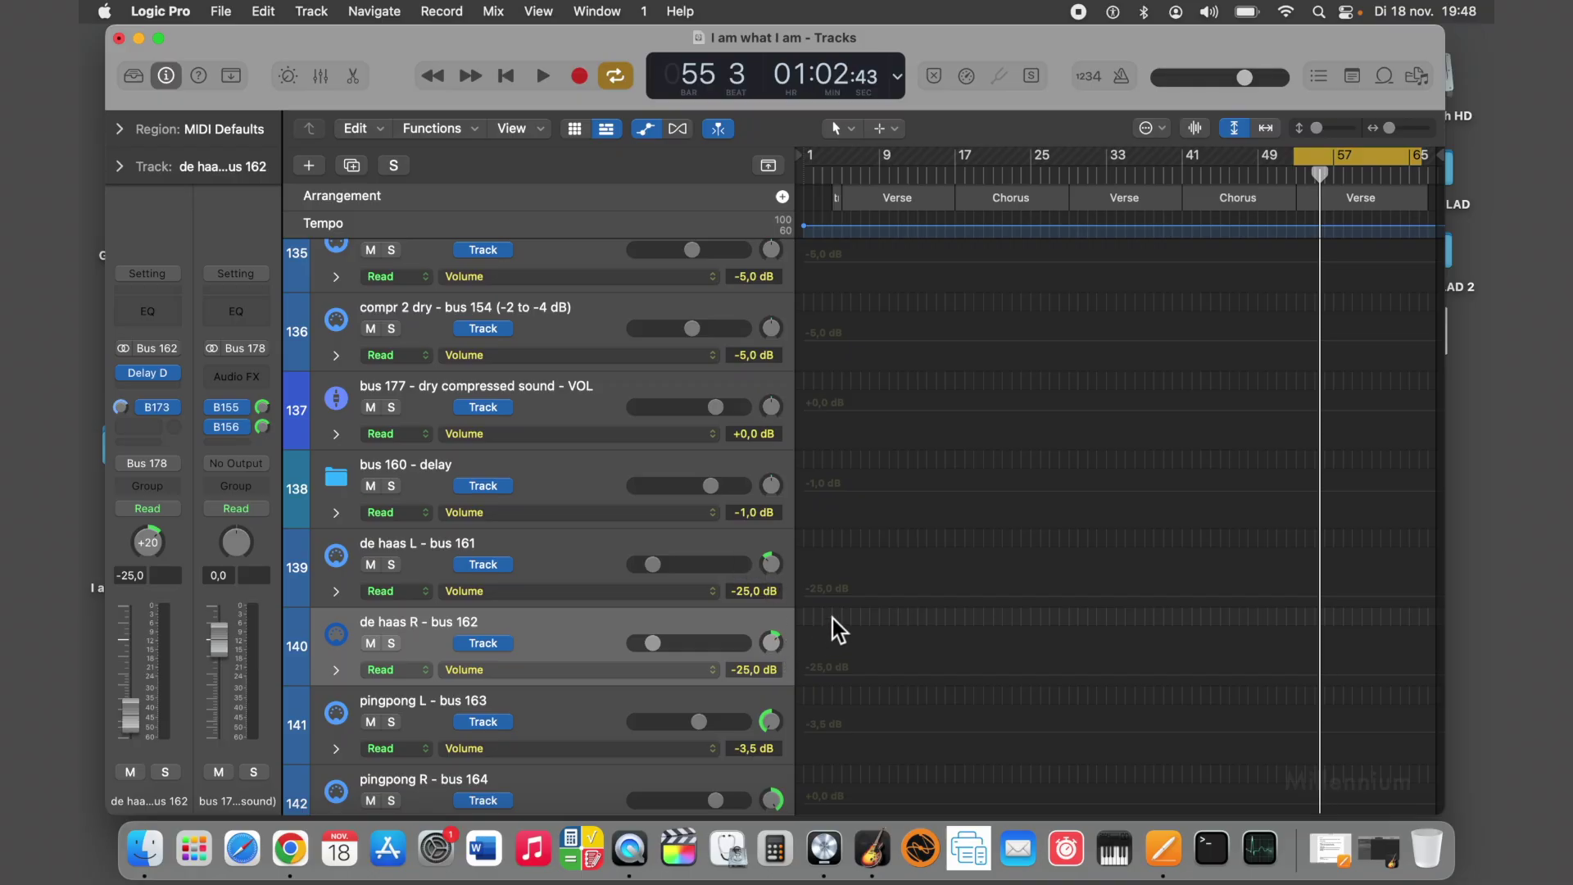
Step: Set the de haas R track's pan to +21, check the de haas L pan, and look over the delay tracks' volume levels
{"action": "left_click", "coordinate": [773, 643]}
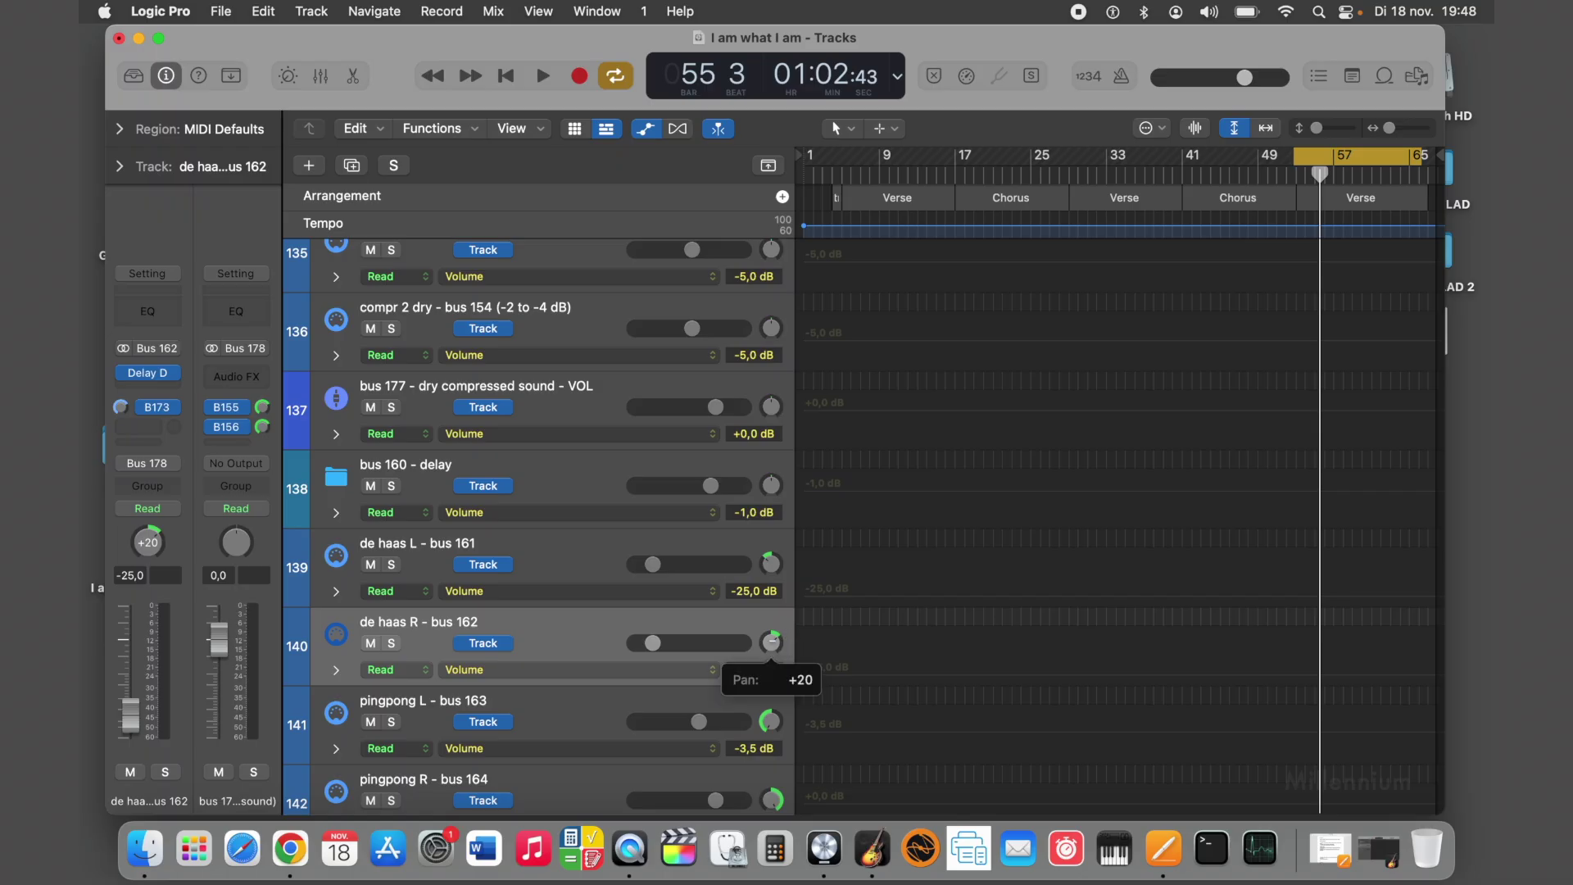
{"action": "left_click_drag", "start_coordinate": [772, 642], "coordinate": [774, 644]}
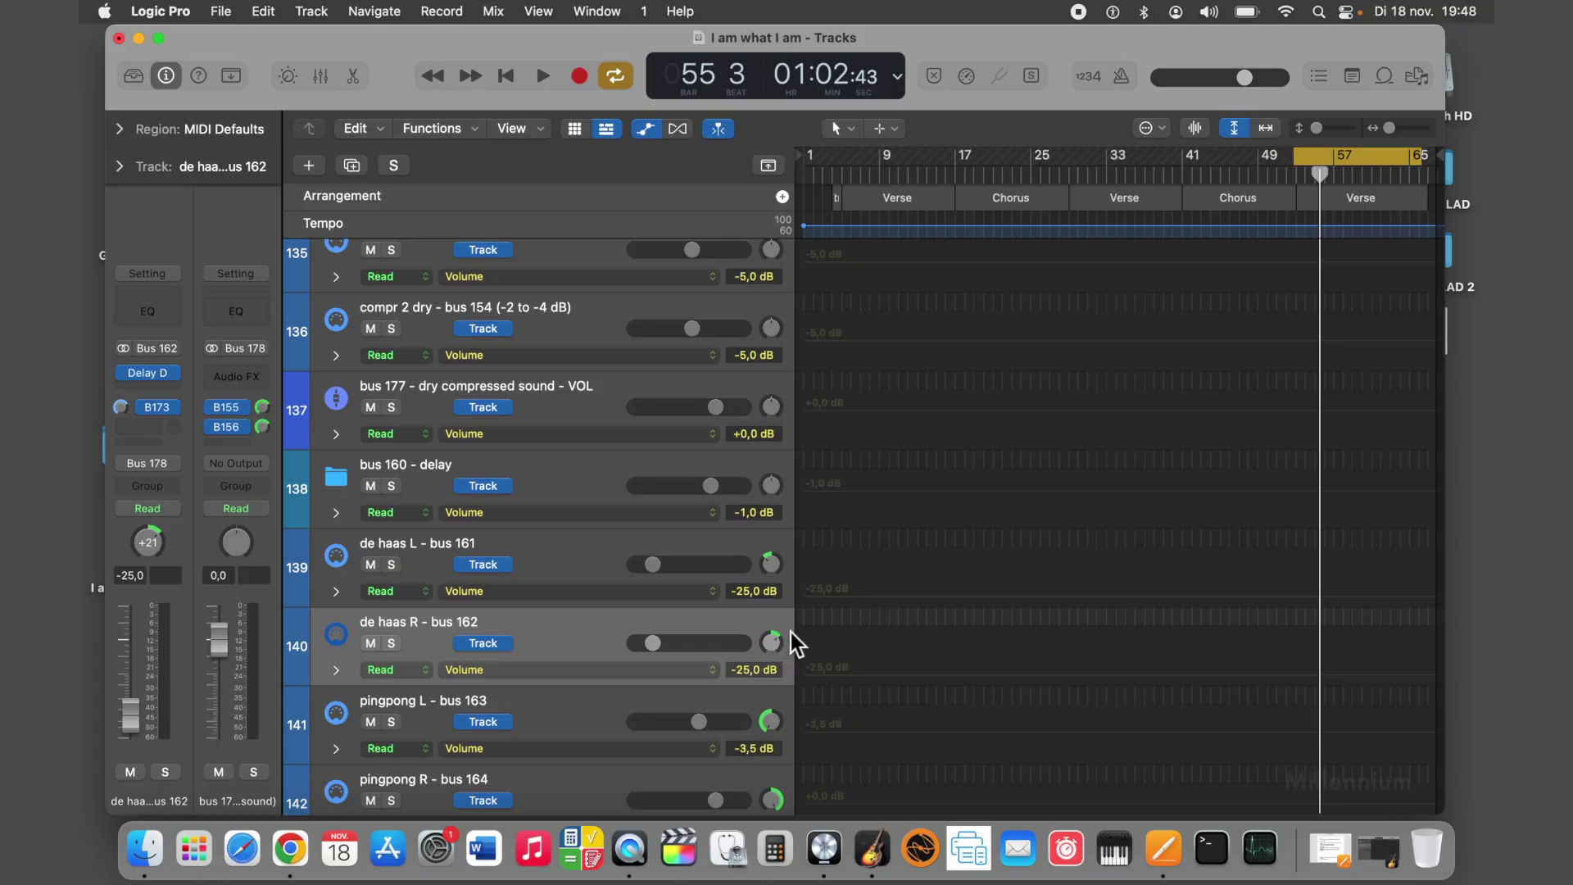
{"action": "left_click", "coordinate": [772, 564]}
{"action": "scroll", "coordinate": [565, 547], "scroll_direction": "down", "scroll_amount": 2}
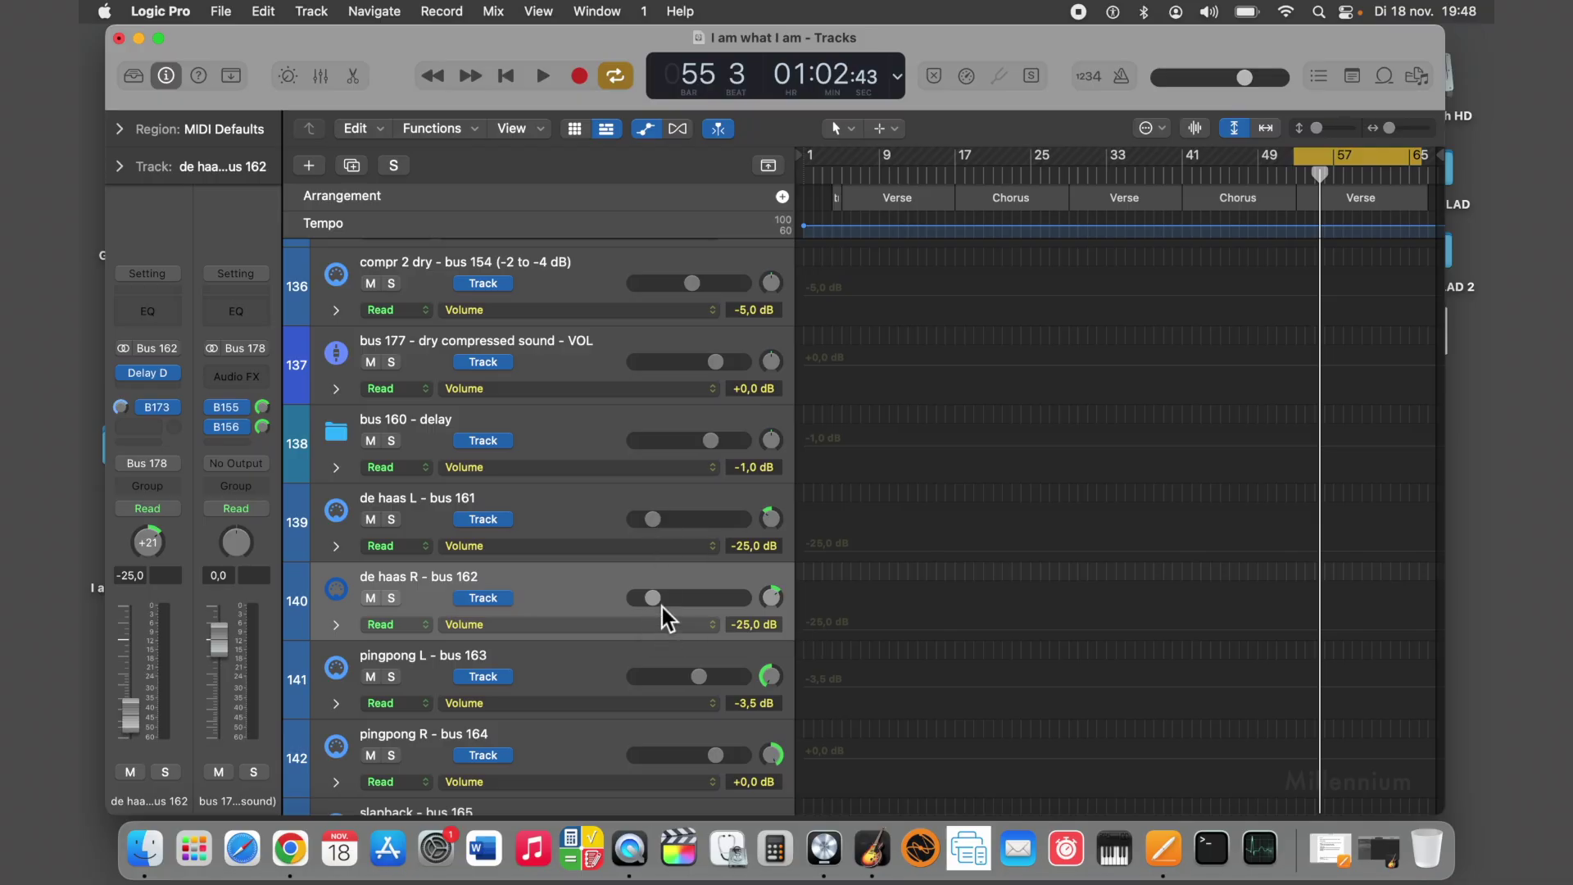
{"action": "scroll", "coordinate": [657, 520], "scroll_direction": "down", "scroll_amount": 3}
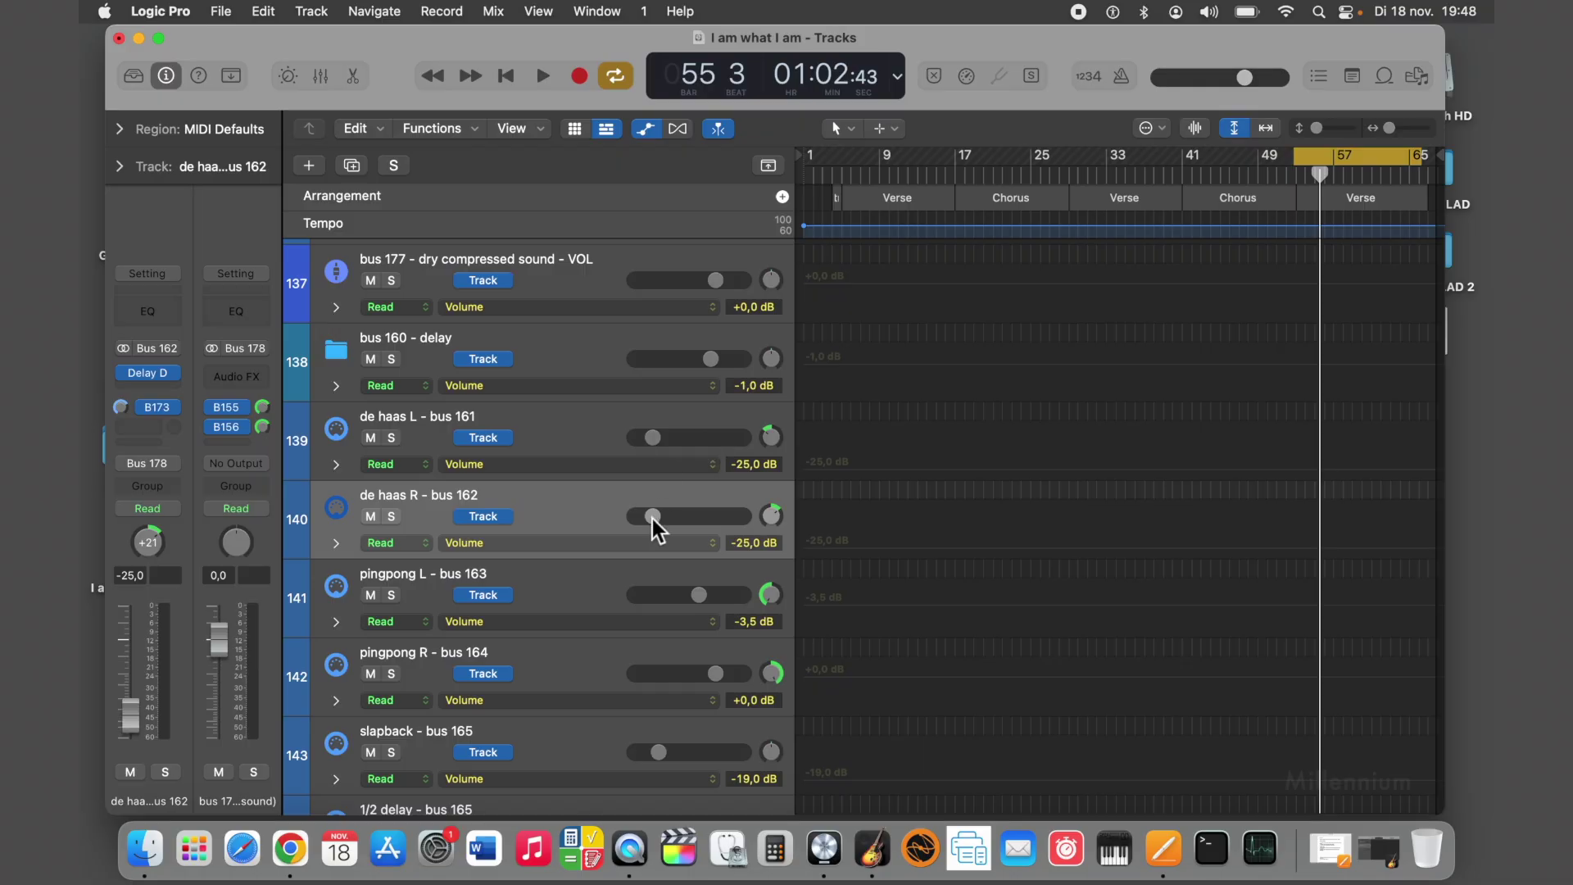
Step: Open the Delay Designer on the slapback - bus 165 track, examine its tap delay and filter settings, and close it
{"action": "scroll", "coordinate": [652, 518], "scroll_direction": "up", "scroll_amount": 1}
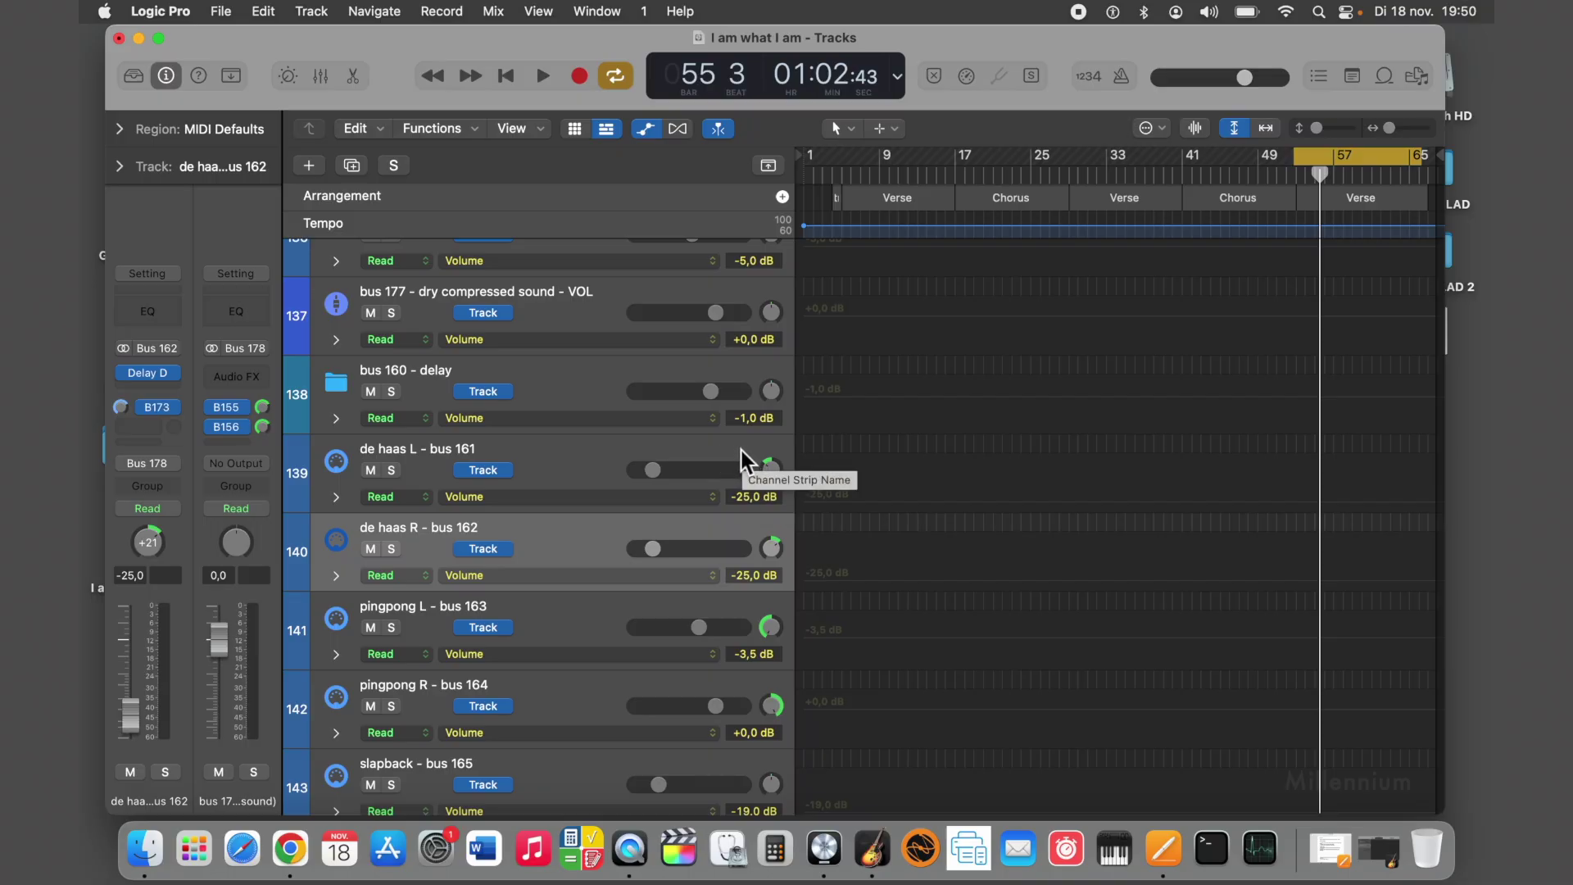
{"action": "scroll", "coordinate": [741, 451], "scroll_direction": "up", "scroll_amount": 2}
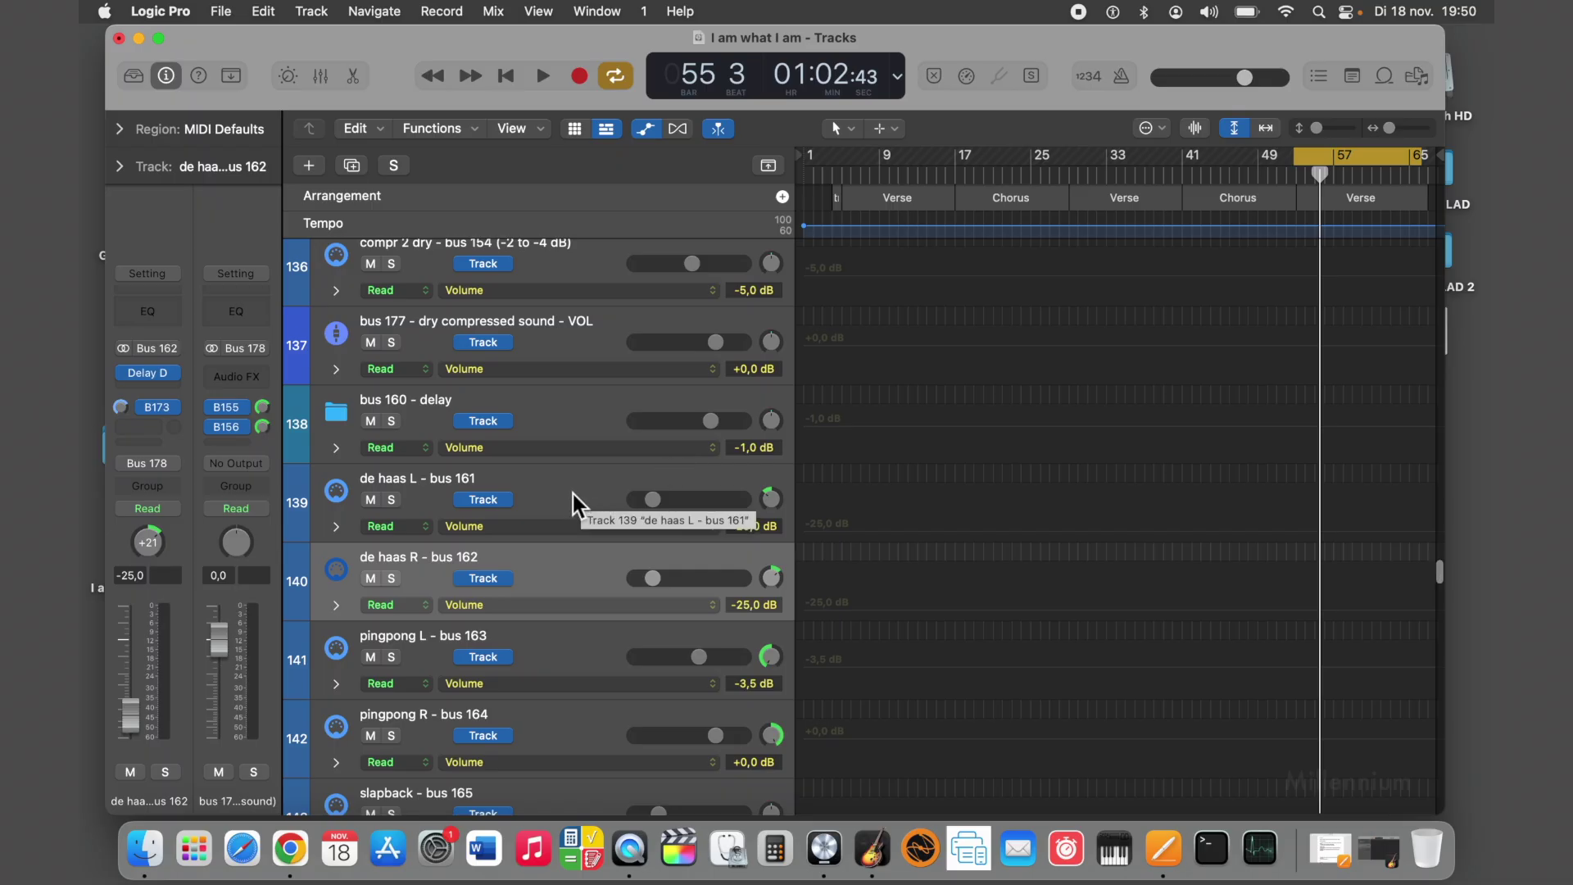
{"action": "scroll", "coordinate": [573, 494], "scroll_direction": "down", "scroll_amount": 2}
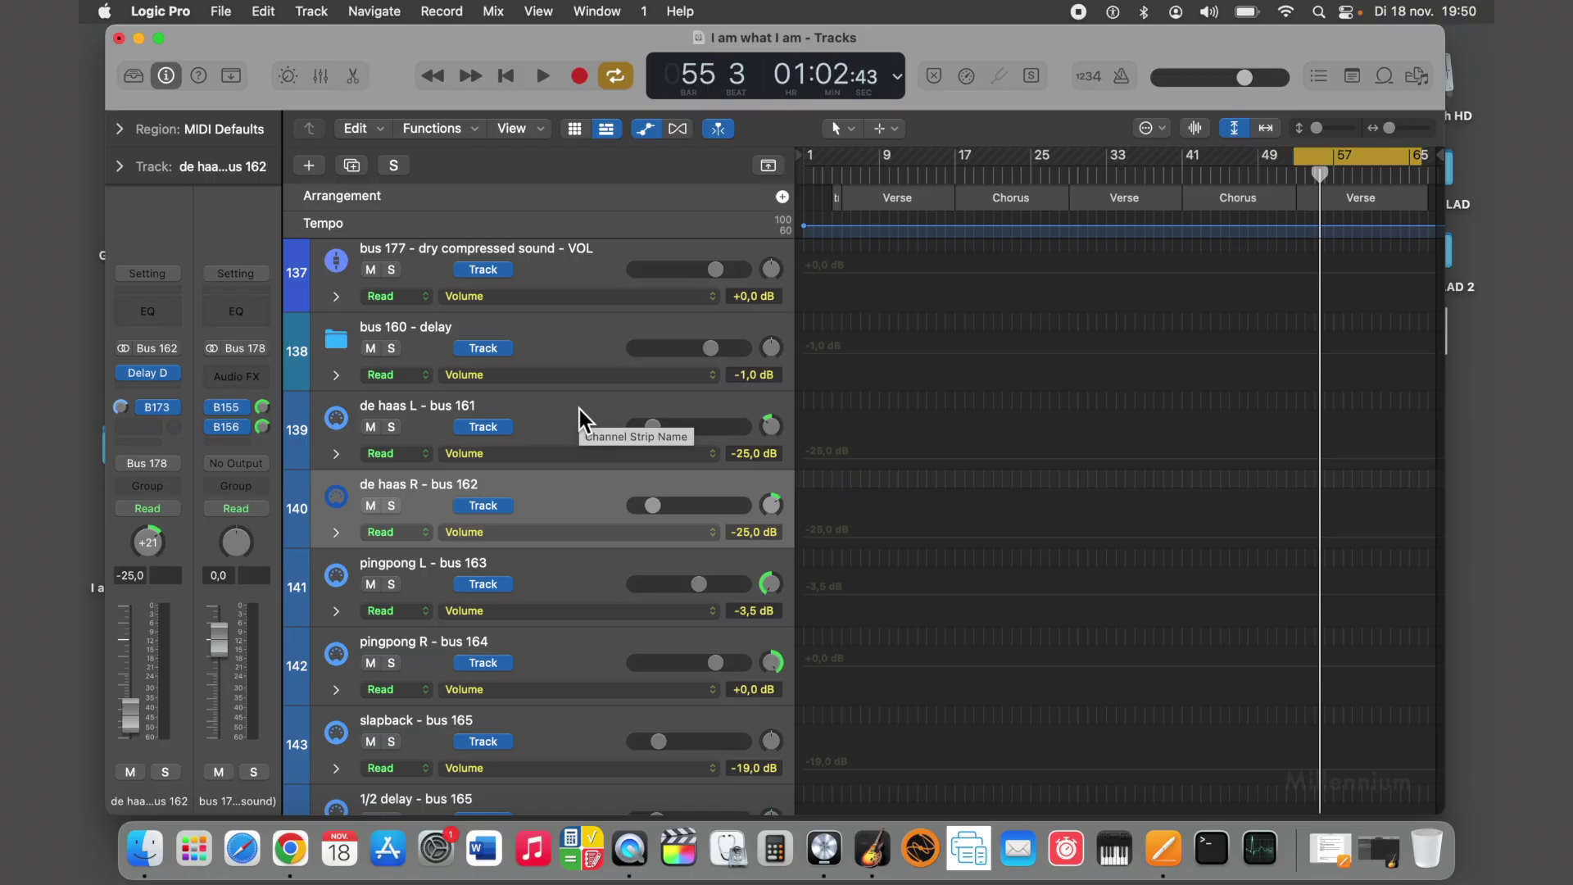
{"action": "scroll", "coordinate": [579, 410], "scroll_direction": "down", "scroll_amount": 5}
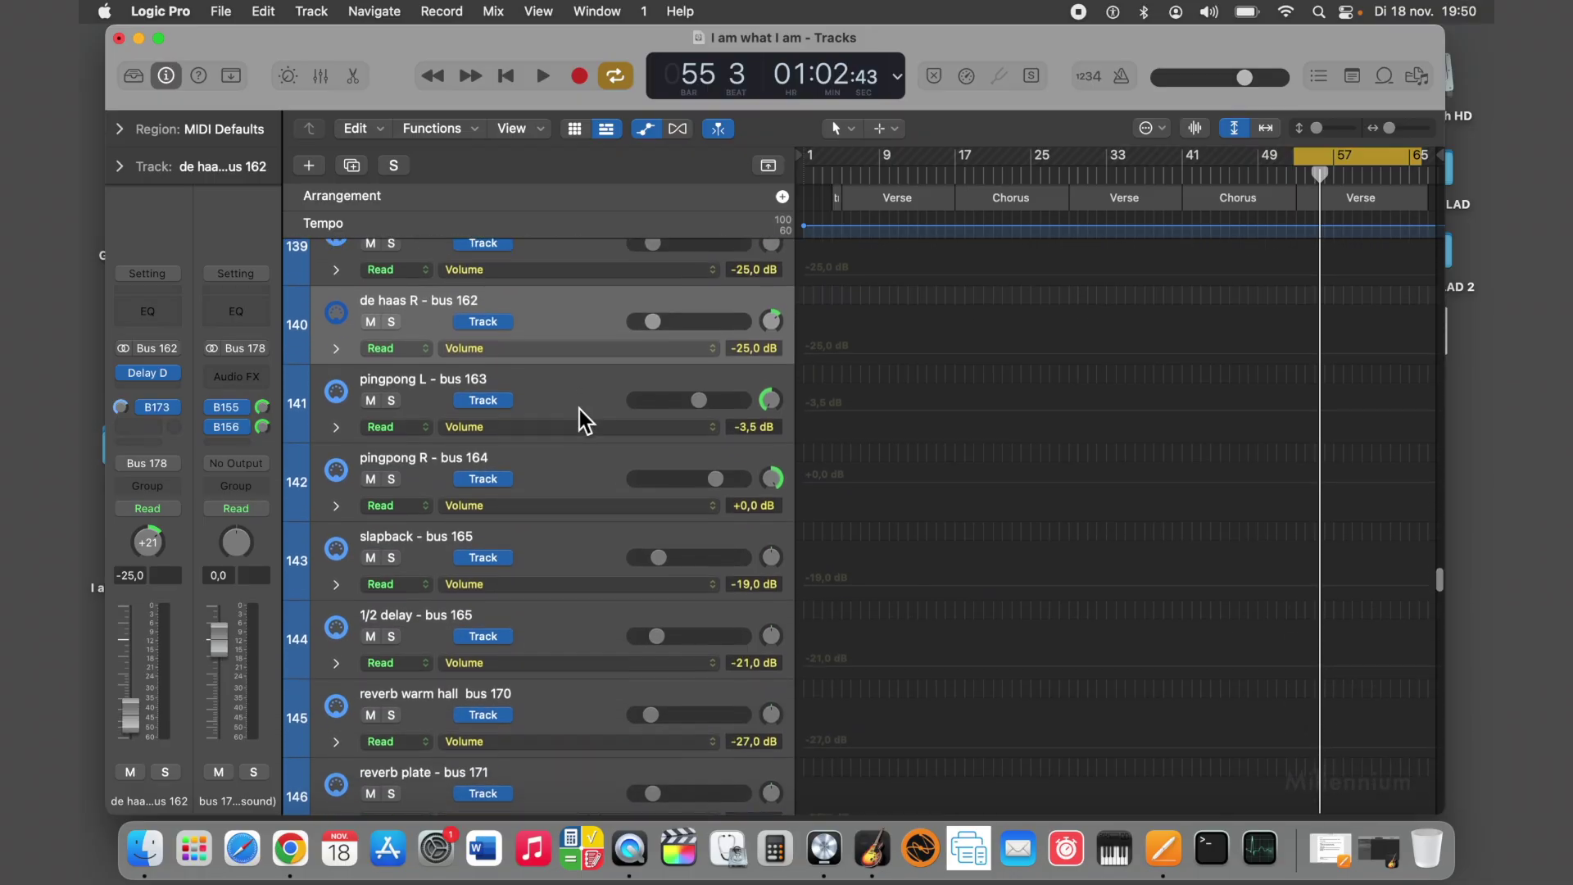
{"action": "scroll", "coordinate": [578, 410], "scroll_direction": "down", "scroll_amount": 2}
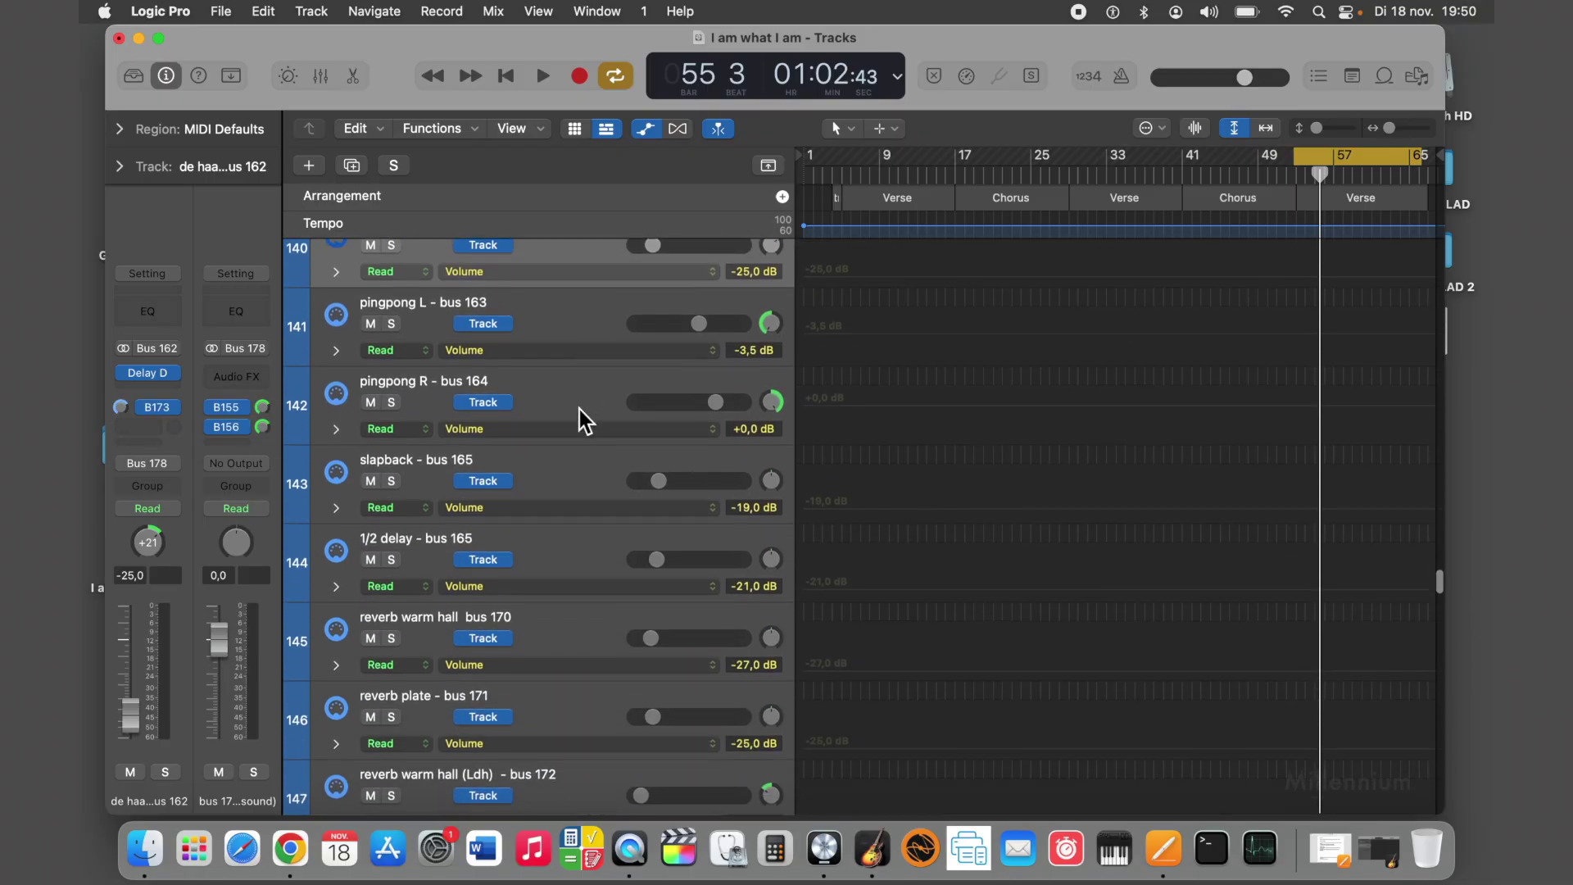
{"action": "left_click", "coordinate": [547, 465]}
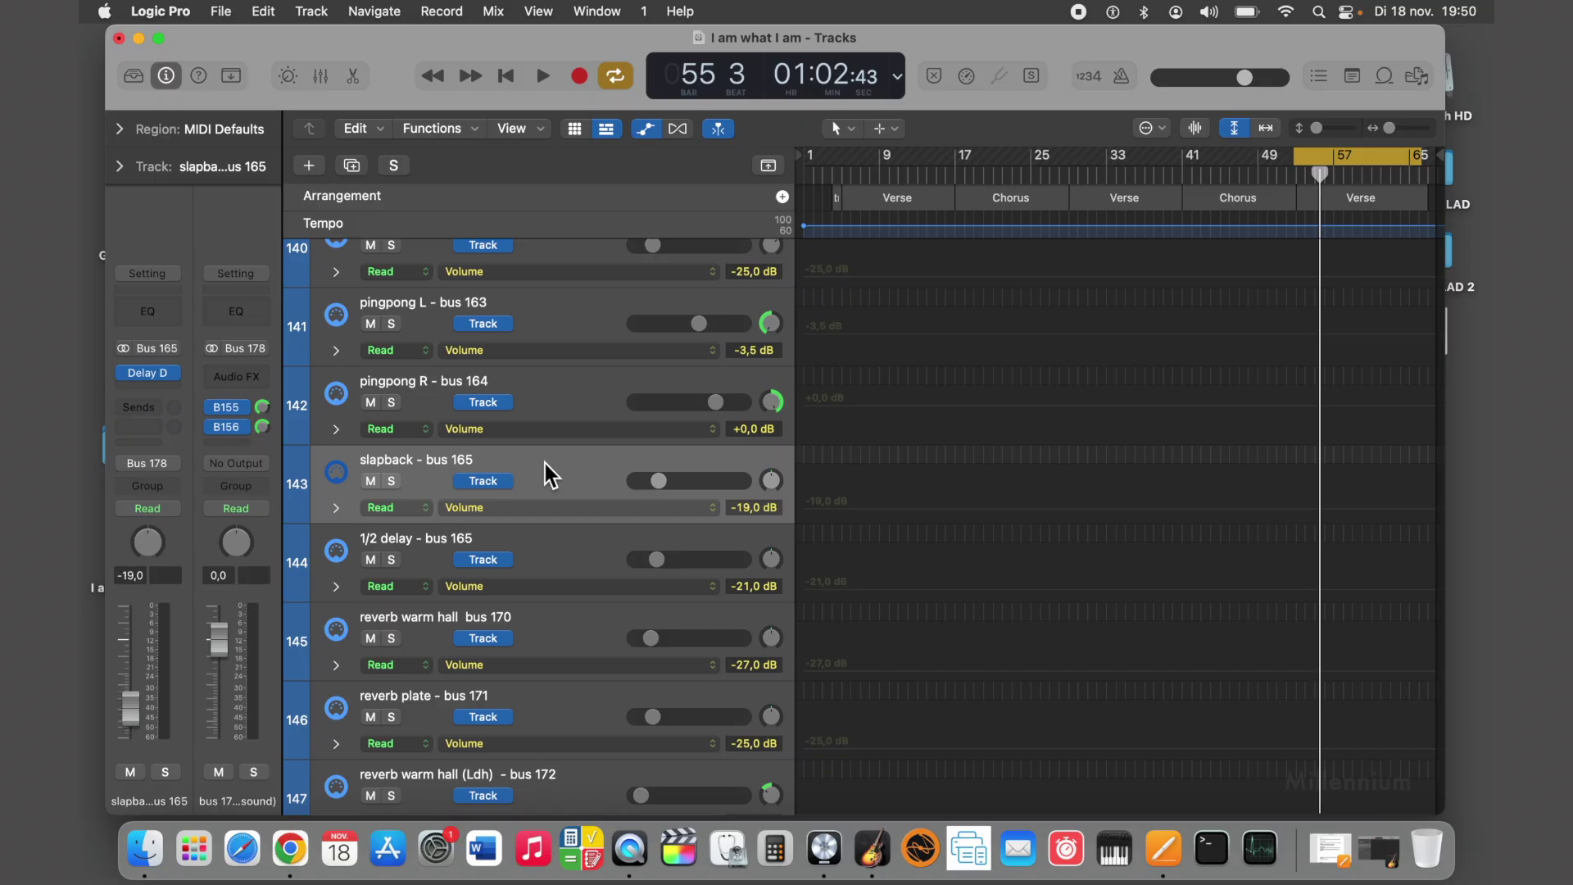
{"action": "left_click", "coordinate": [153, 376]}
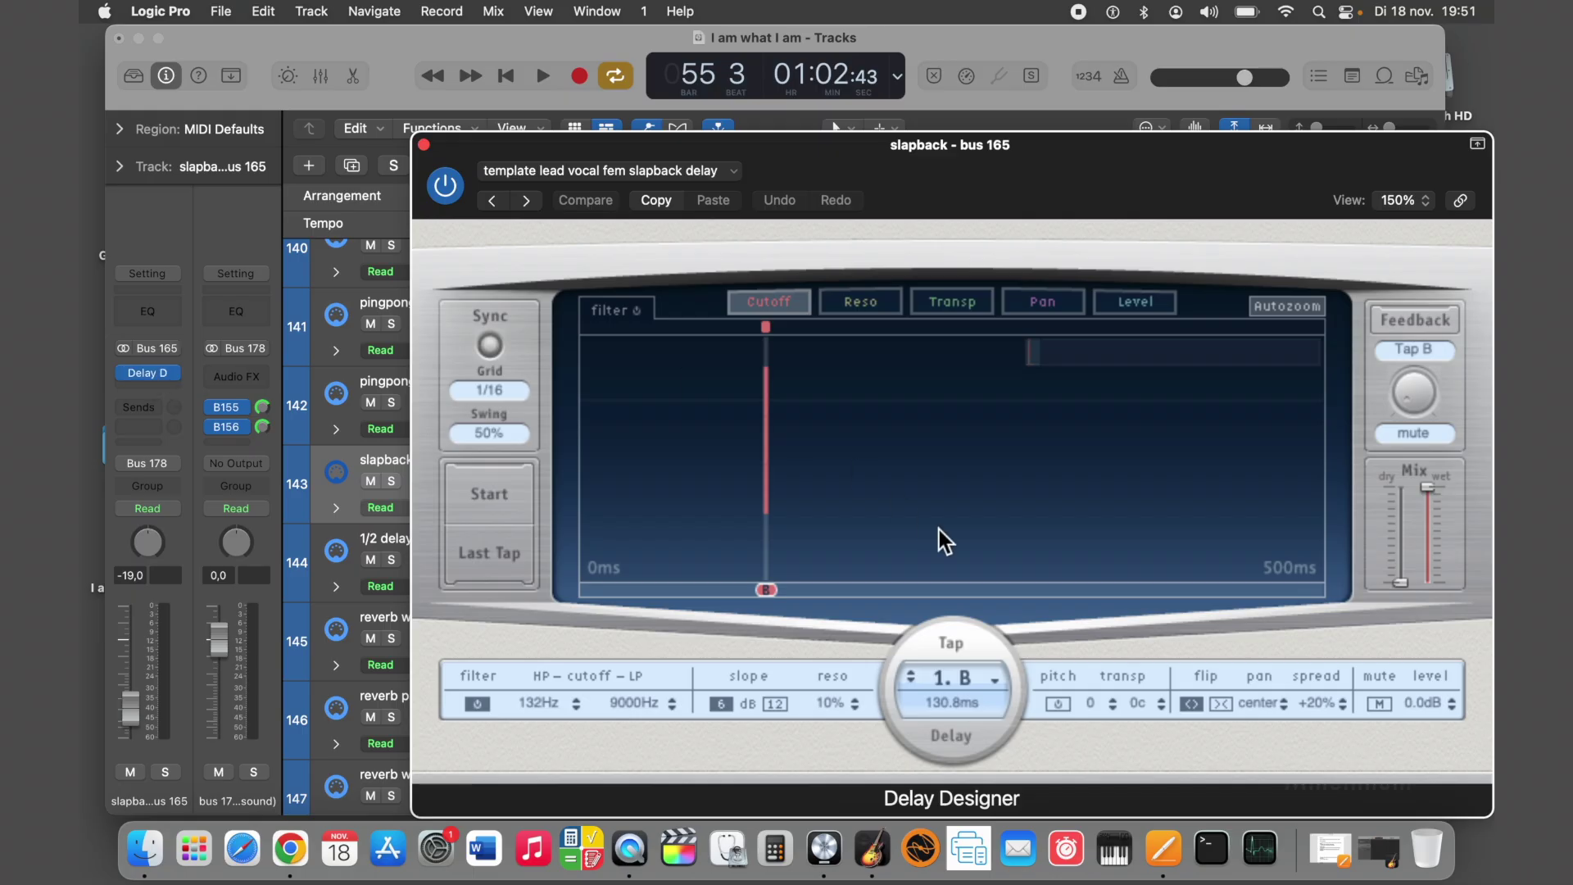
{"action": "left_click_drag", "start_coordinate": [1071, 144], "coordinate": [793, 39]}
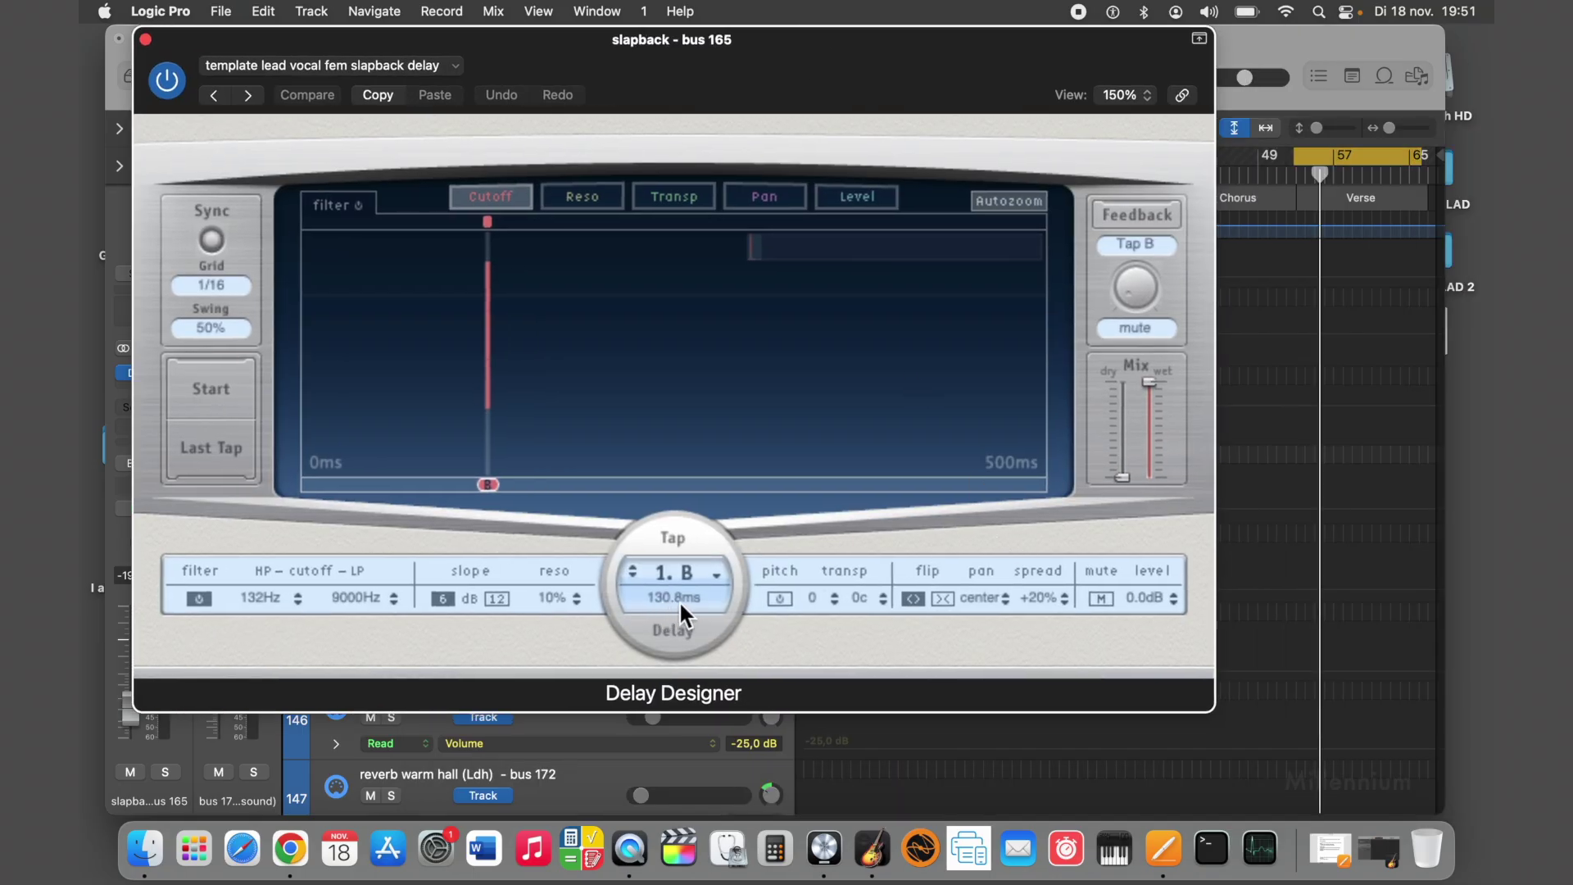
{"action": "left_click_drag", "start_coordinate": [680, 85], "coordinate": [809, 201]}
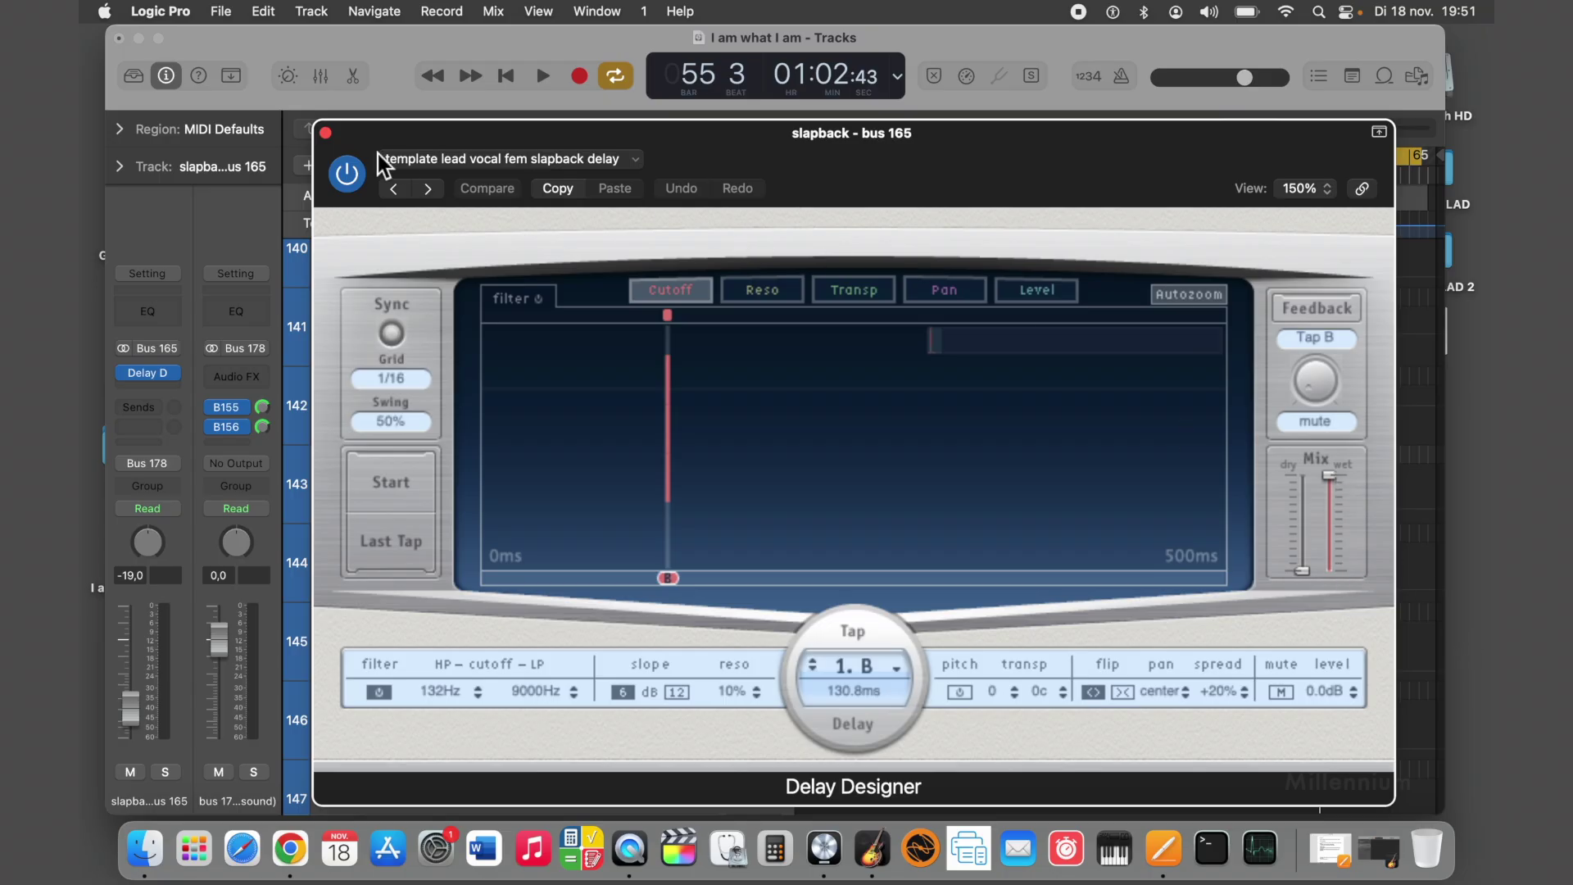
{"action": "left_click", "coordinate": [328, 134]}
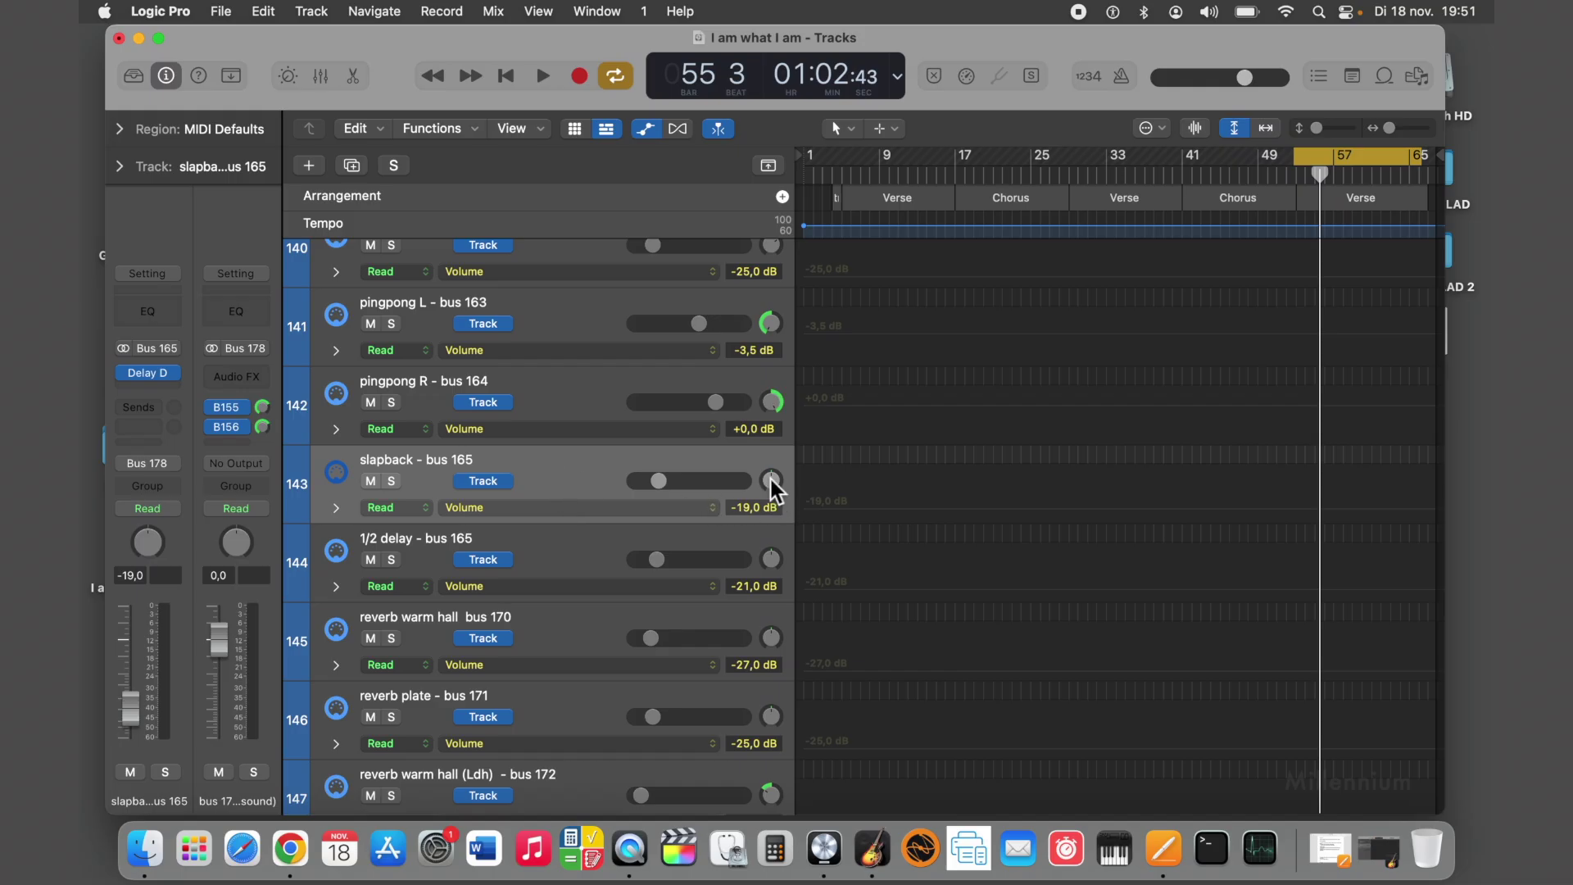
Step: Look back up to the lead vocal, then reopen the slapback track's Delay Designer to review its settings and close it
{"action": "scroll", "coordinate": [769, 478], "scroll_direction": "up", "scroll_amount": 10}
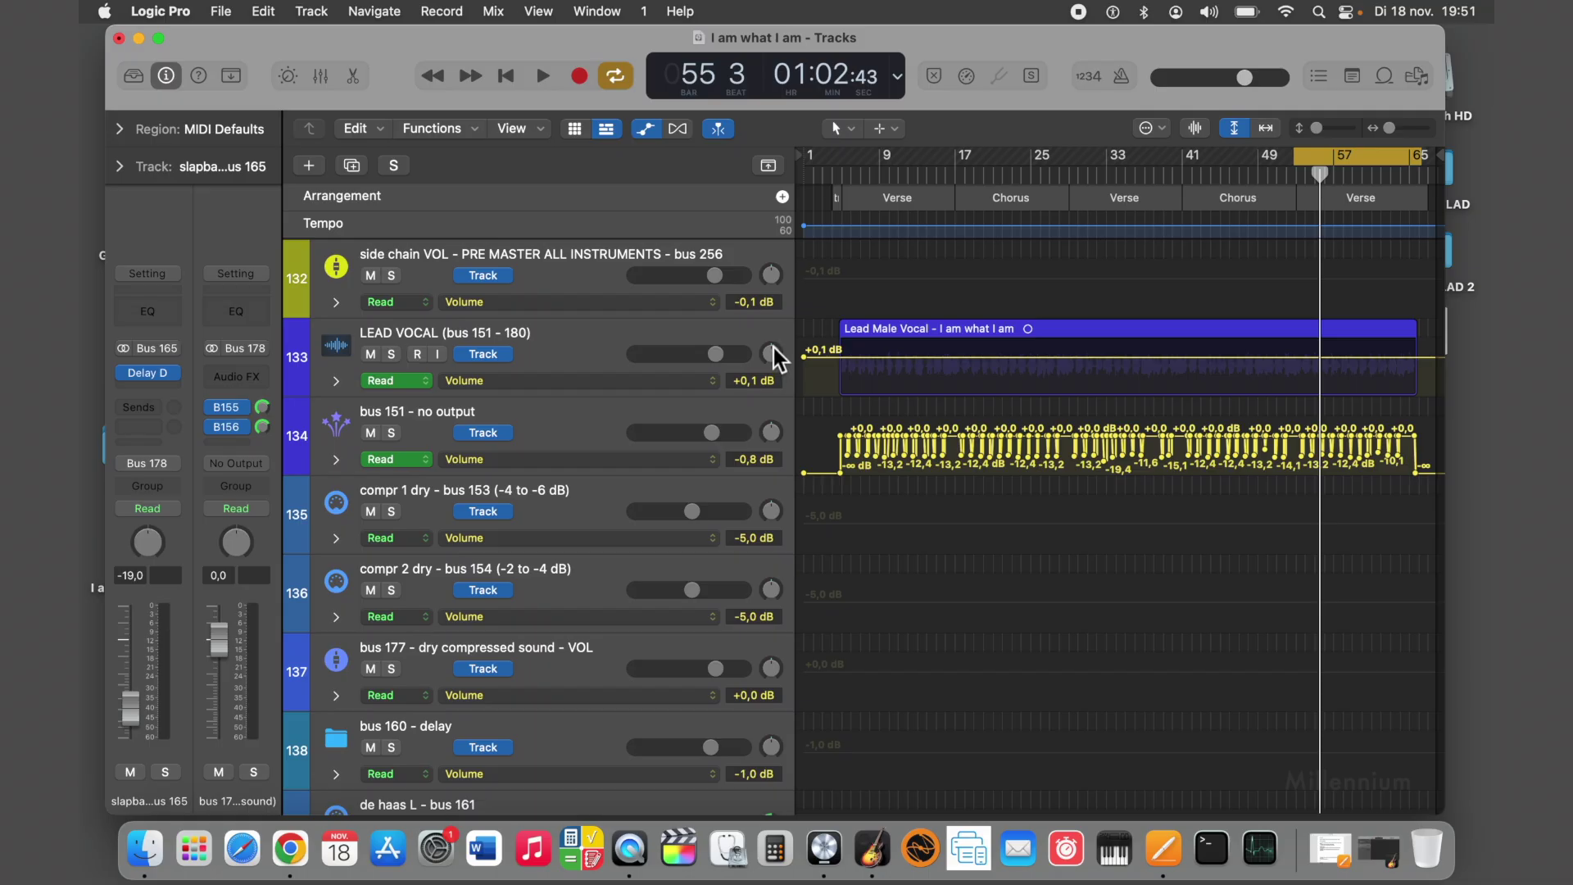
{"action": "scroll", "coordinate": [775, 359], "scroll_direction": "down", "scroll_amount": 6}
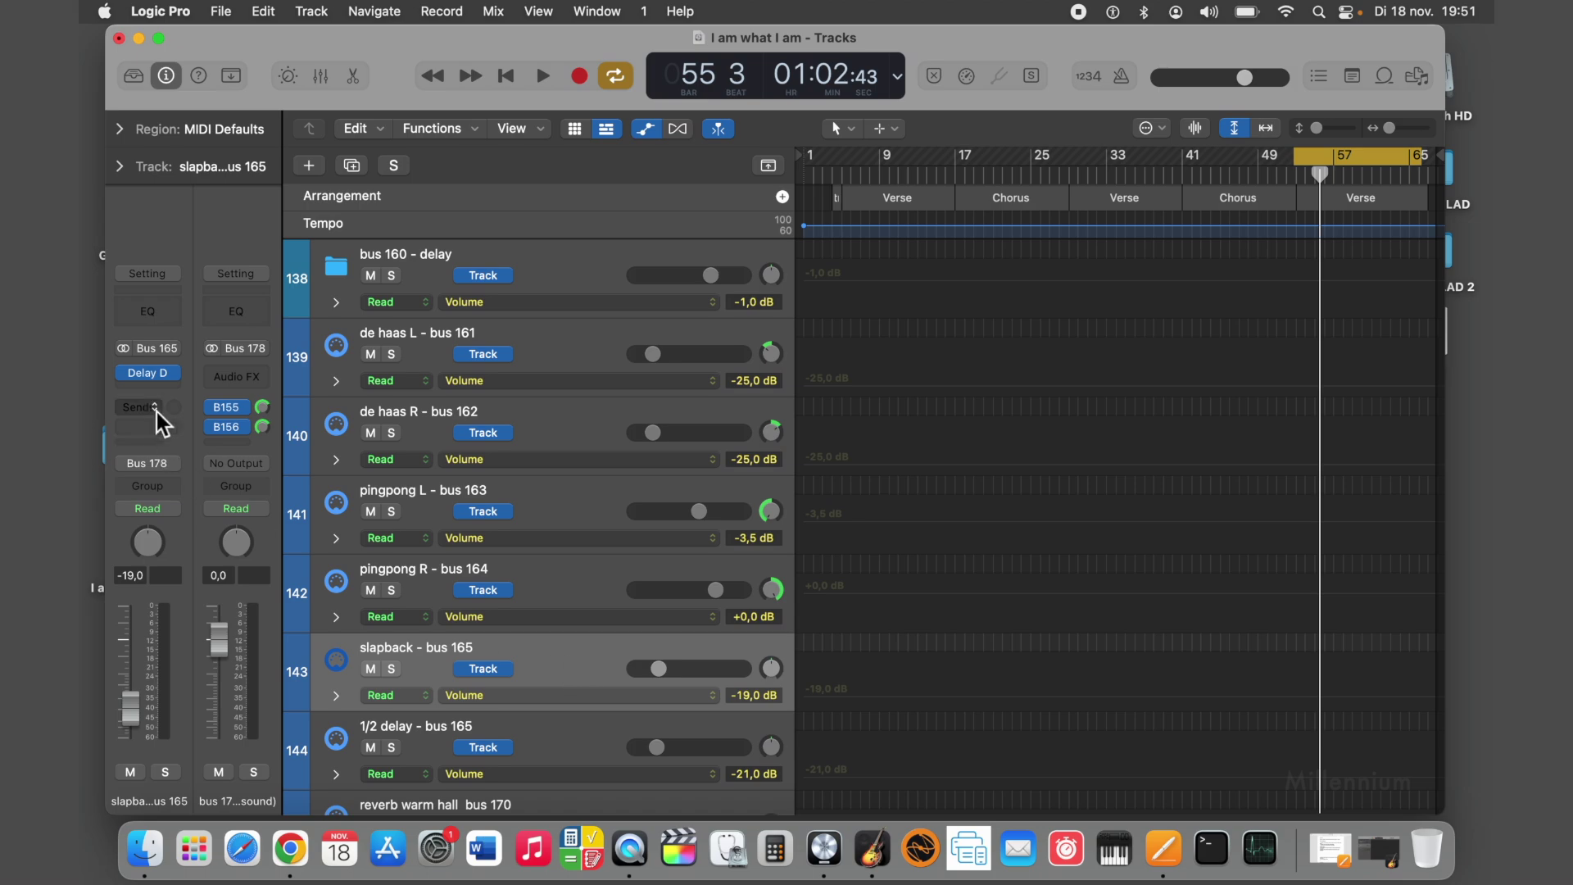
{"action": "left_click", "coordinate": [151, 375]}
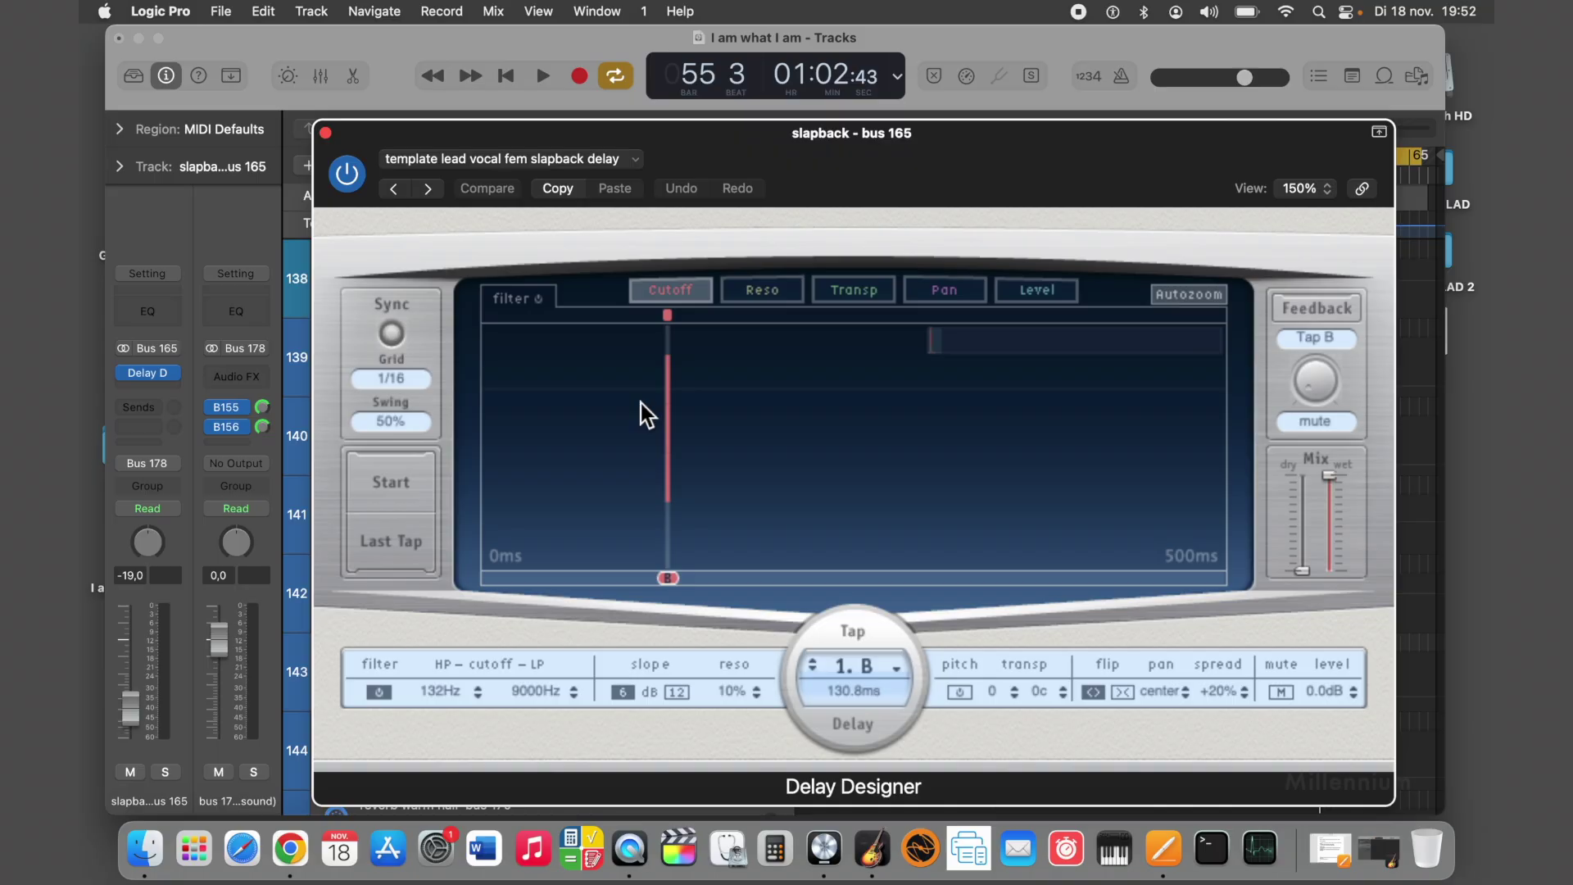
{"action": "left_click", "coordinate": [327, 135]}
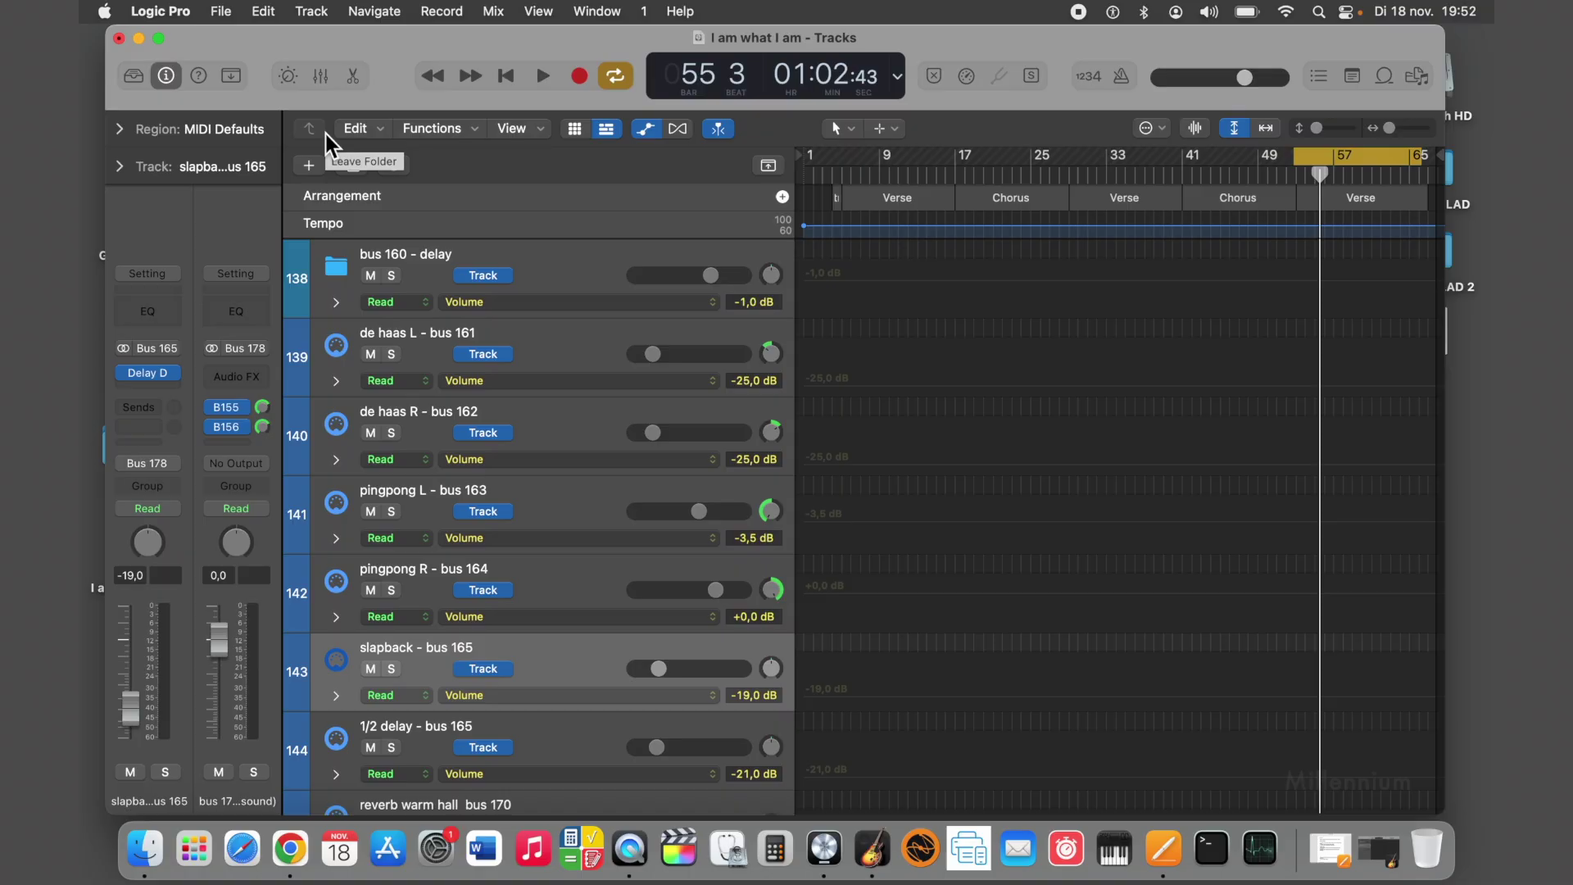
Step: Open the Tape Delay on the 1/2 delay track, examine its note, feedback and character settings, and close it
{"action": "scroll", "coordinate": [541, 398], "scroll_direction": "down", "scroll_amount": 4}
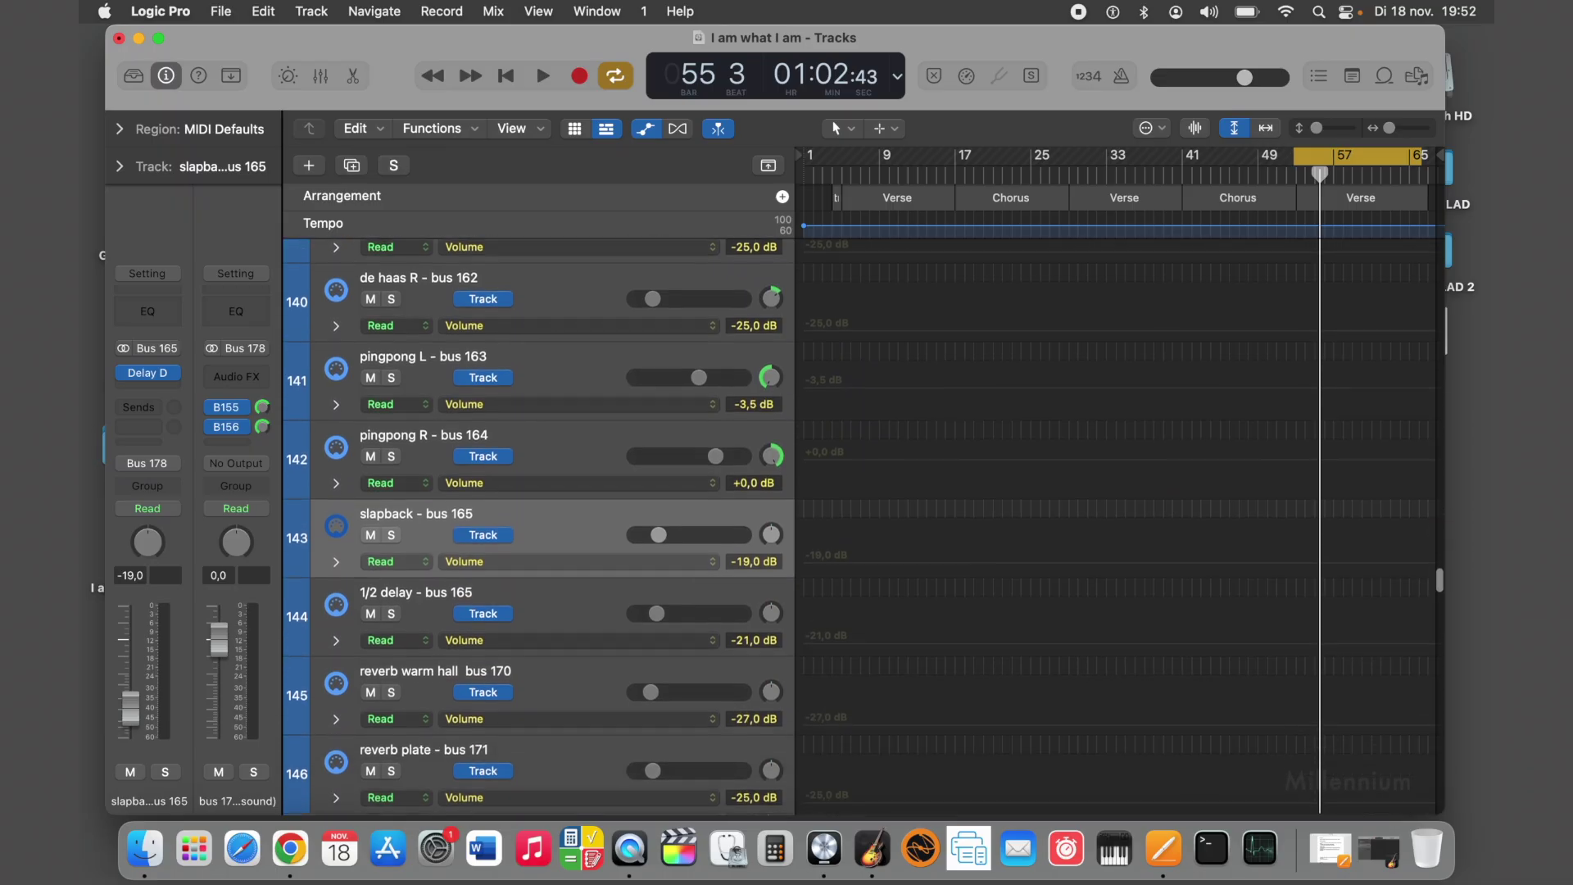
{"action": "scroll", "coordinate": [541, 396], "scroll_direction": "down", "scroll_amount": 2}
{"action": "left_click", "coordinate": [549, 521]}
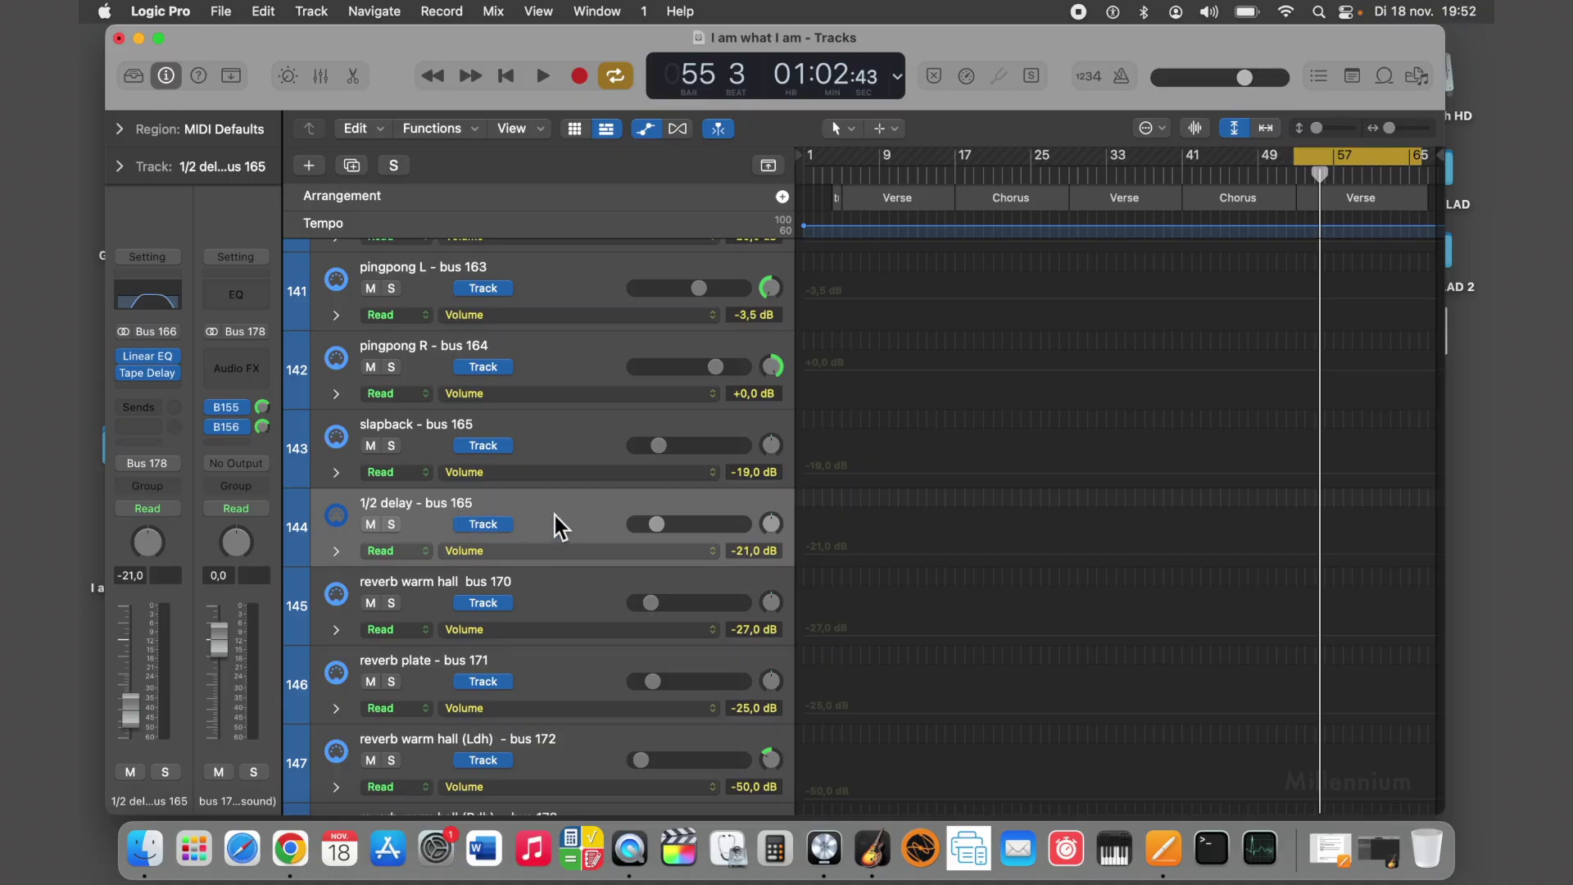
{"action": "left_click", "coordinate": [154, 374]}
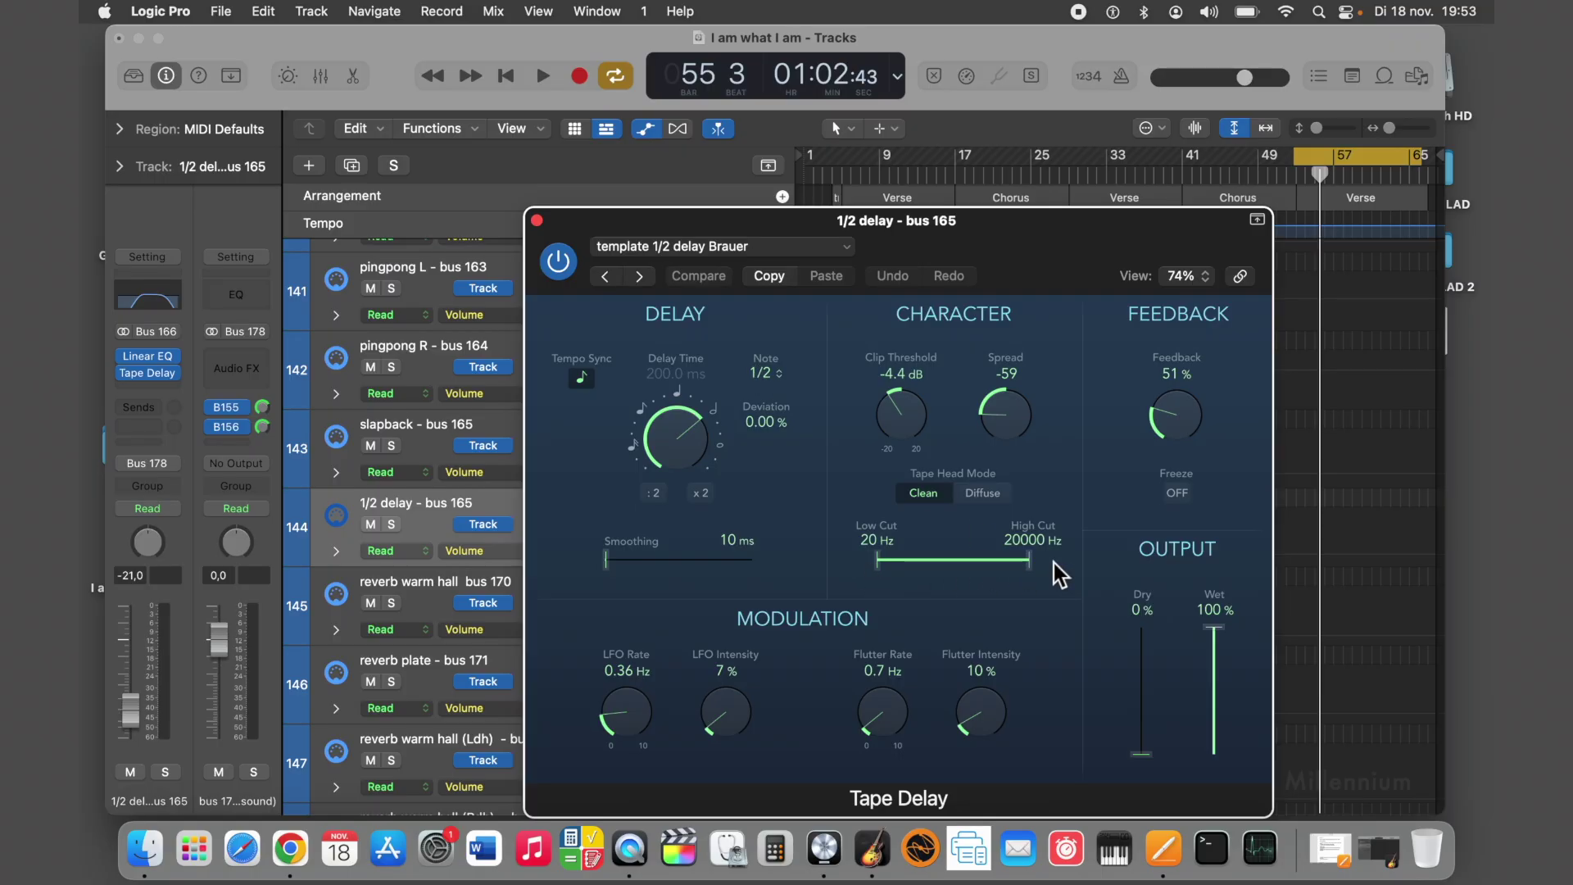
{"action": "left_click", "coordinate": [537, 219]}
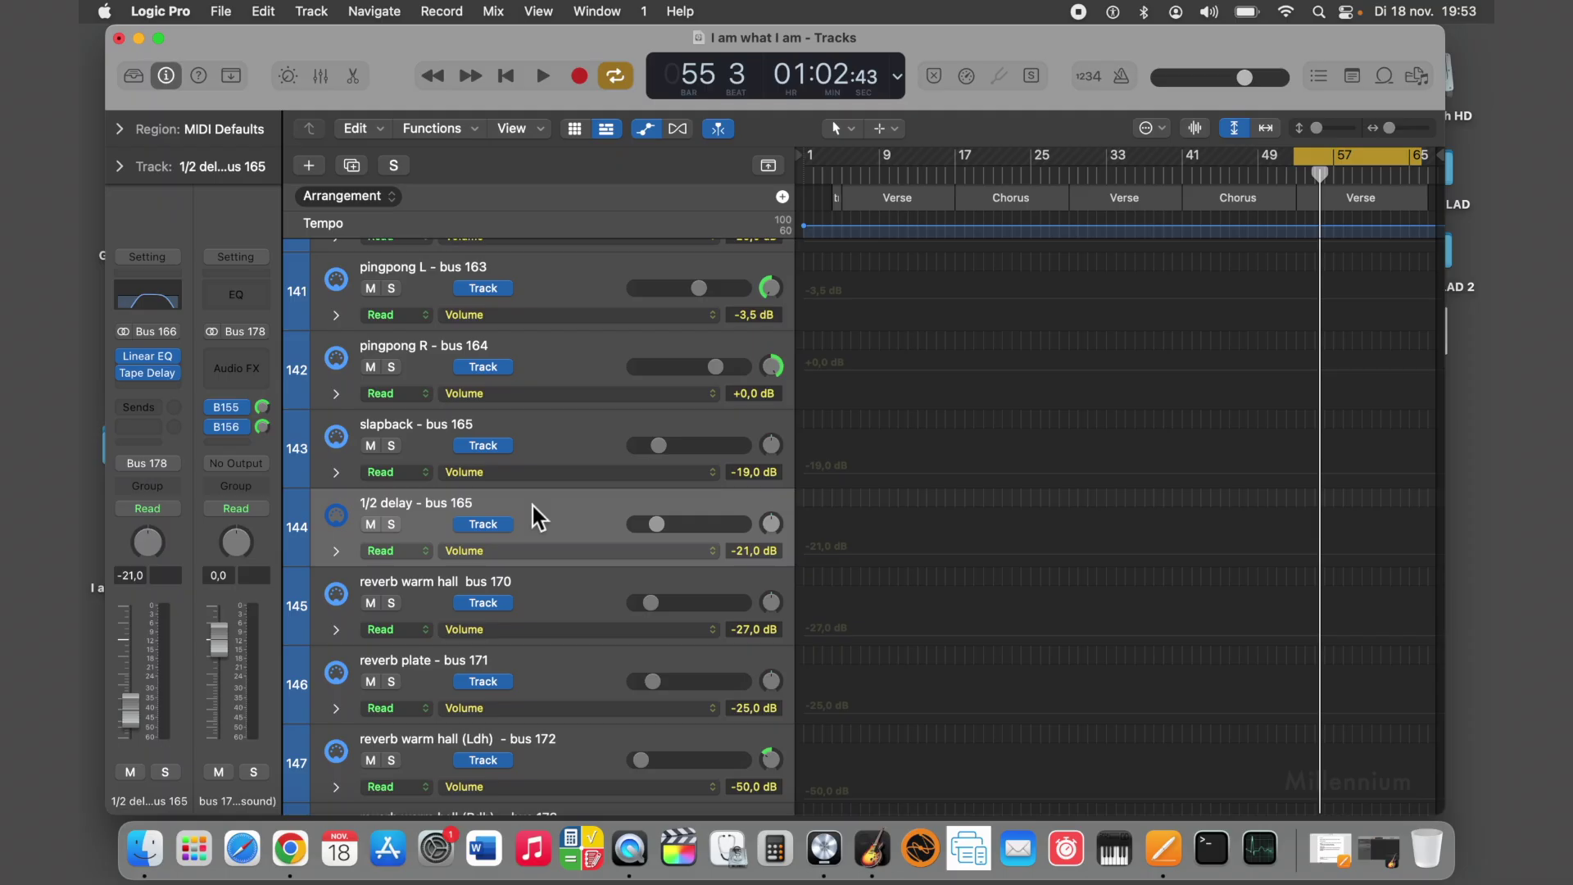
Step: Review the vocal chain from the lead vocal through the delay and reverb tracks to bus 178 and the wet compressors
{"action": "scroll", "coordinate": [553, 490], "scroll_direction": "up", "scroll_amount": 10}
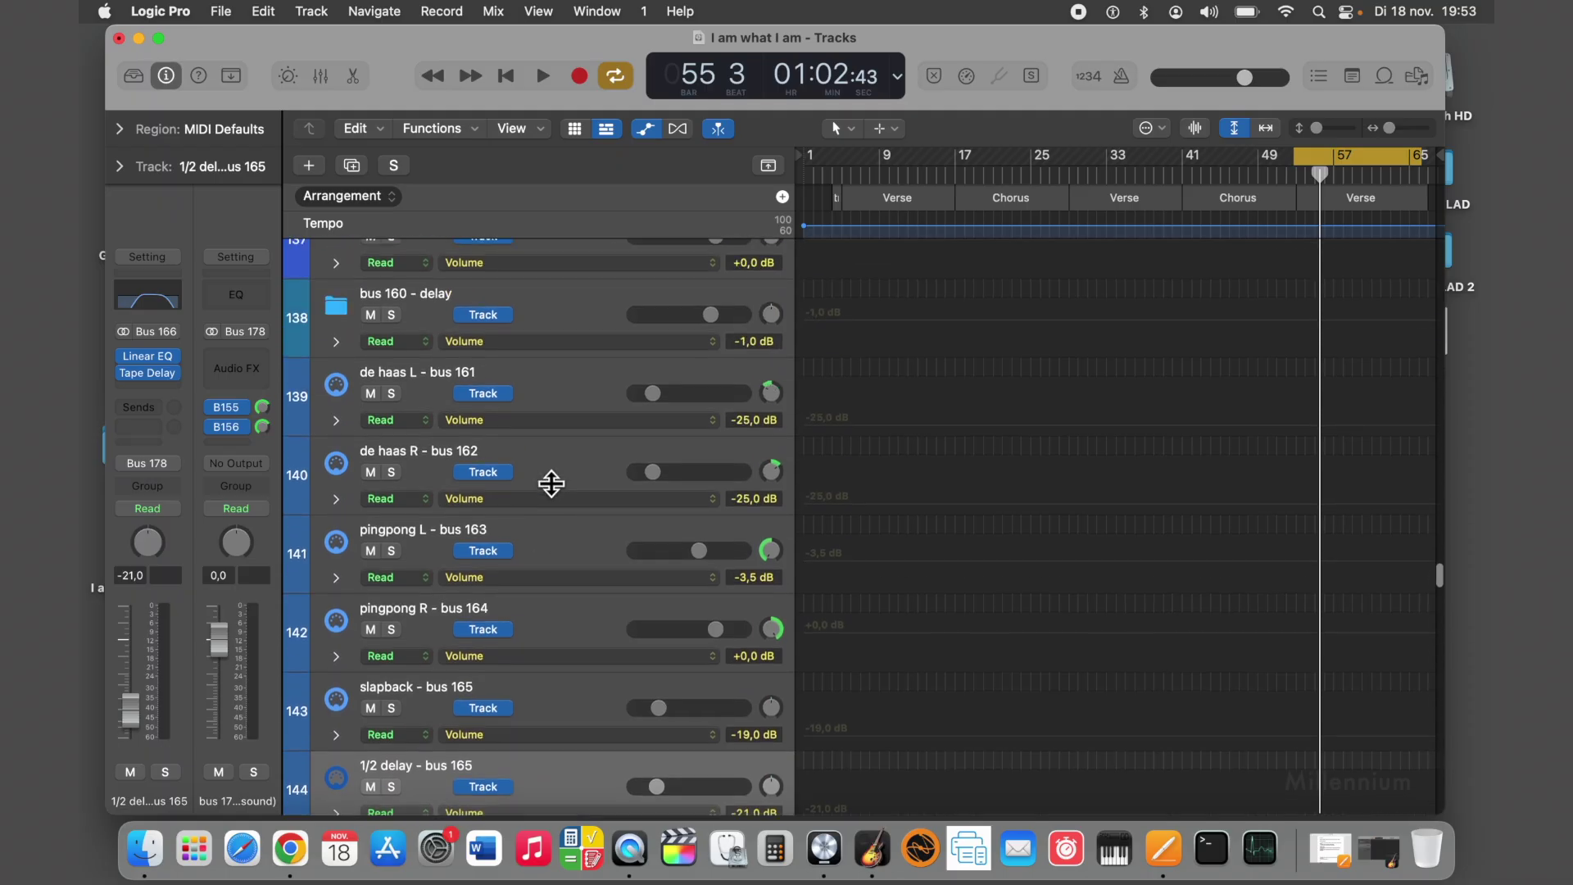
{"action": "scroll", "coordinate": [551, 484], "scroll_direction": "up", "scroll_amount": 5}
{"action": "scroll", "coordinate": [572, 452], "scroll_direction": "down", "scroll_amount": 15}
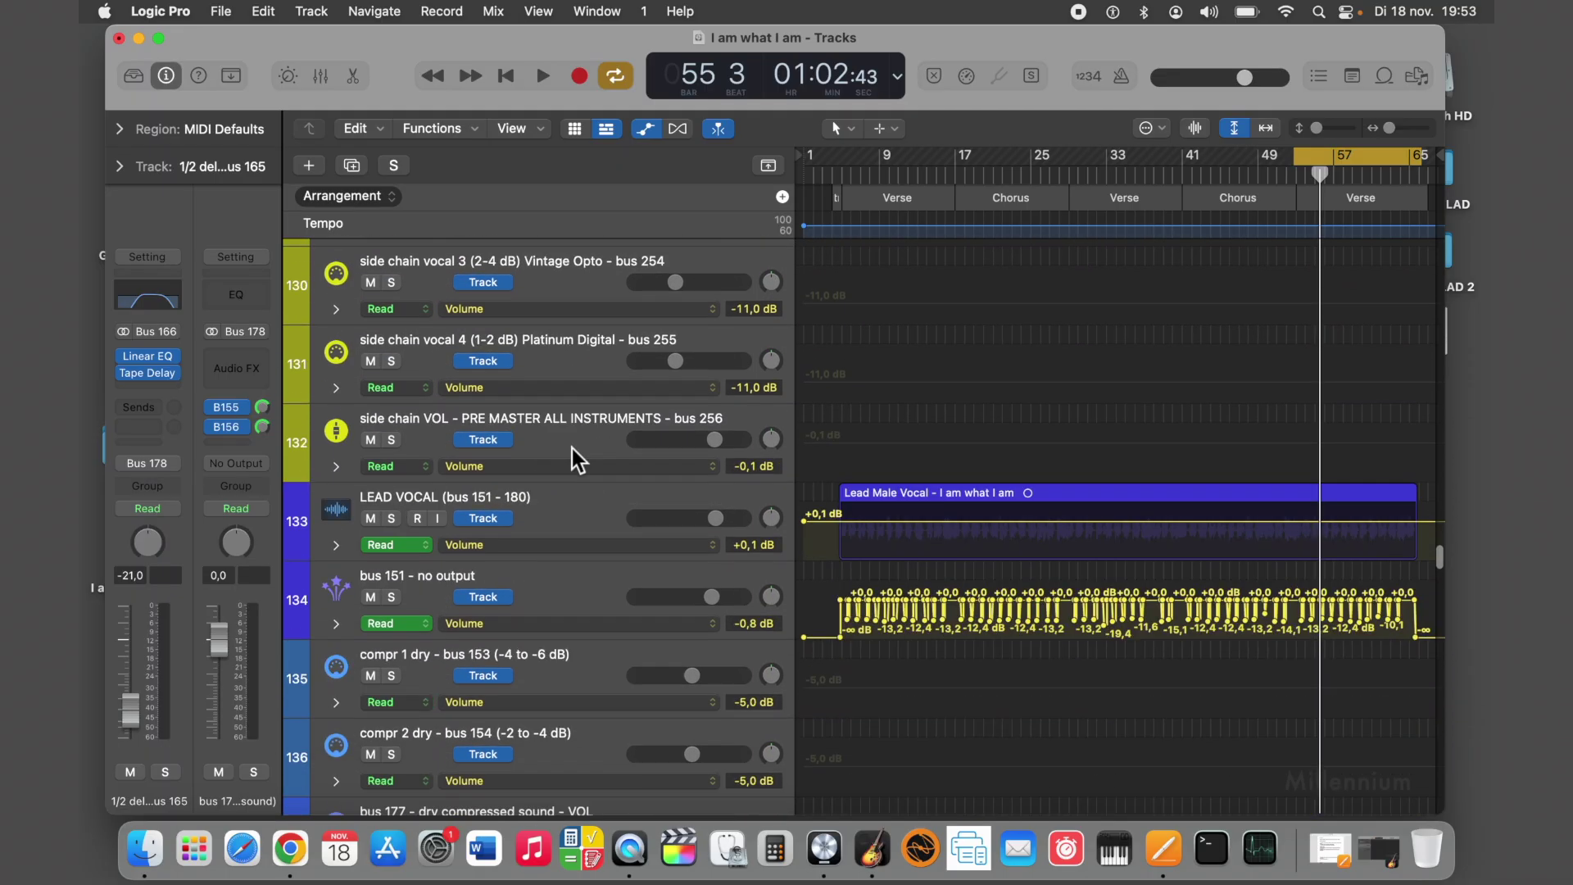
{"action": "scroll", "coordinate": [574, 445], "scroll_direction": "down", "scroll_amount": 10}
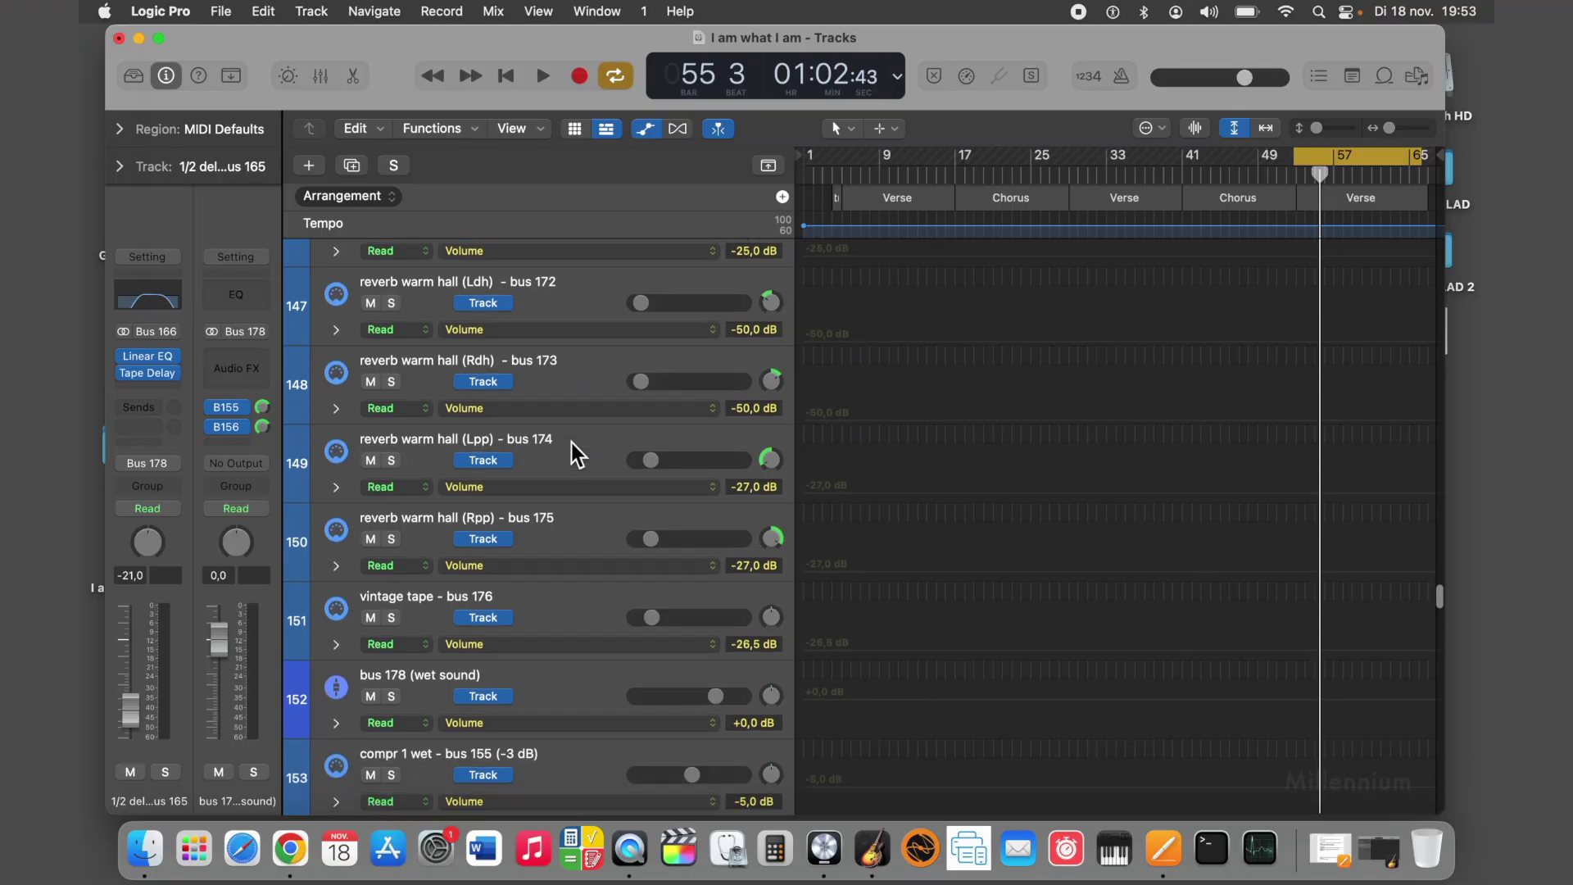
{"action": "scroll", "coordinate": [572, 443], "scroll_direction": "down", "scroll_amount": 2}
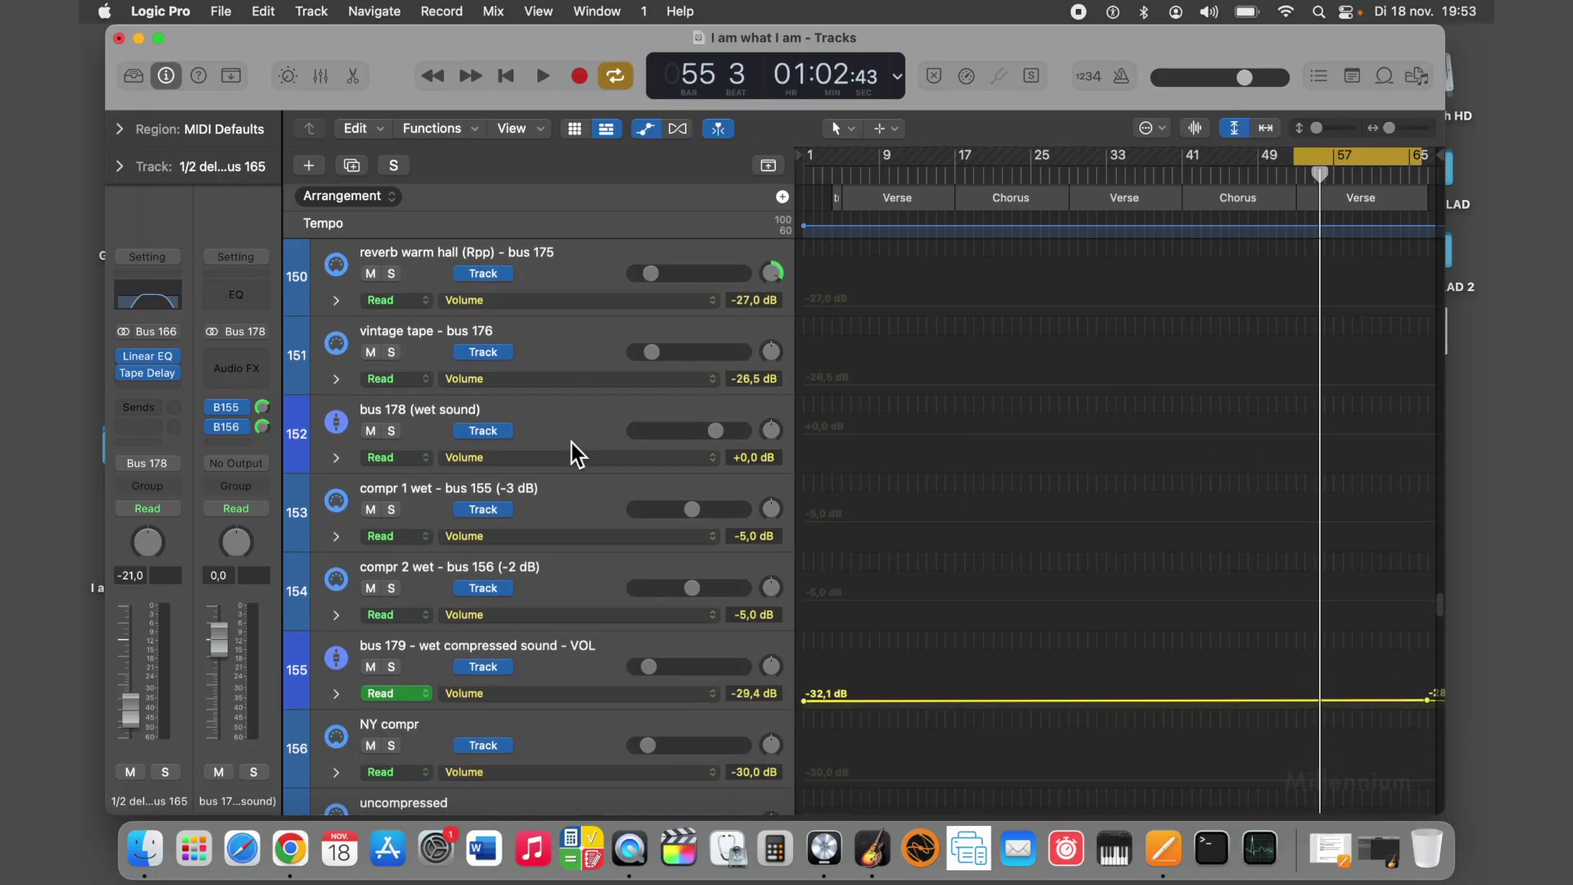
{"action": "scroll", "coordinate": [571, 442], "scroll_direction": "up", "scroll_amount": 1}
{"action": "scroll", "coordinate": [572, 442], "scroll_direction": "up", "scroll_amount": 5}
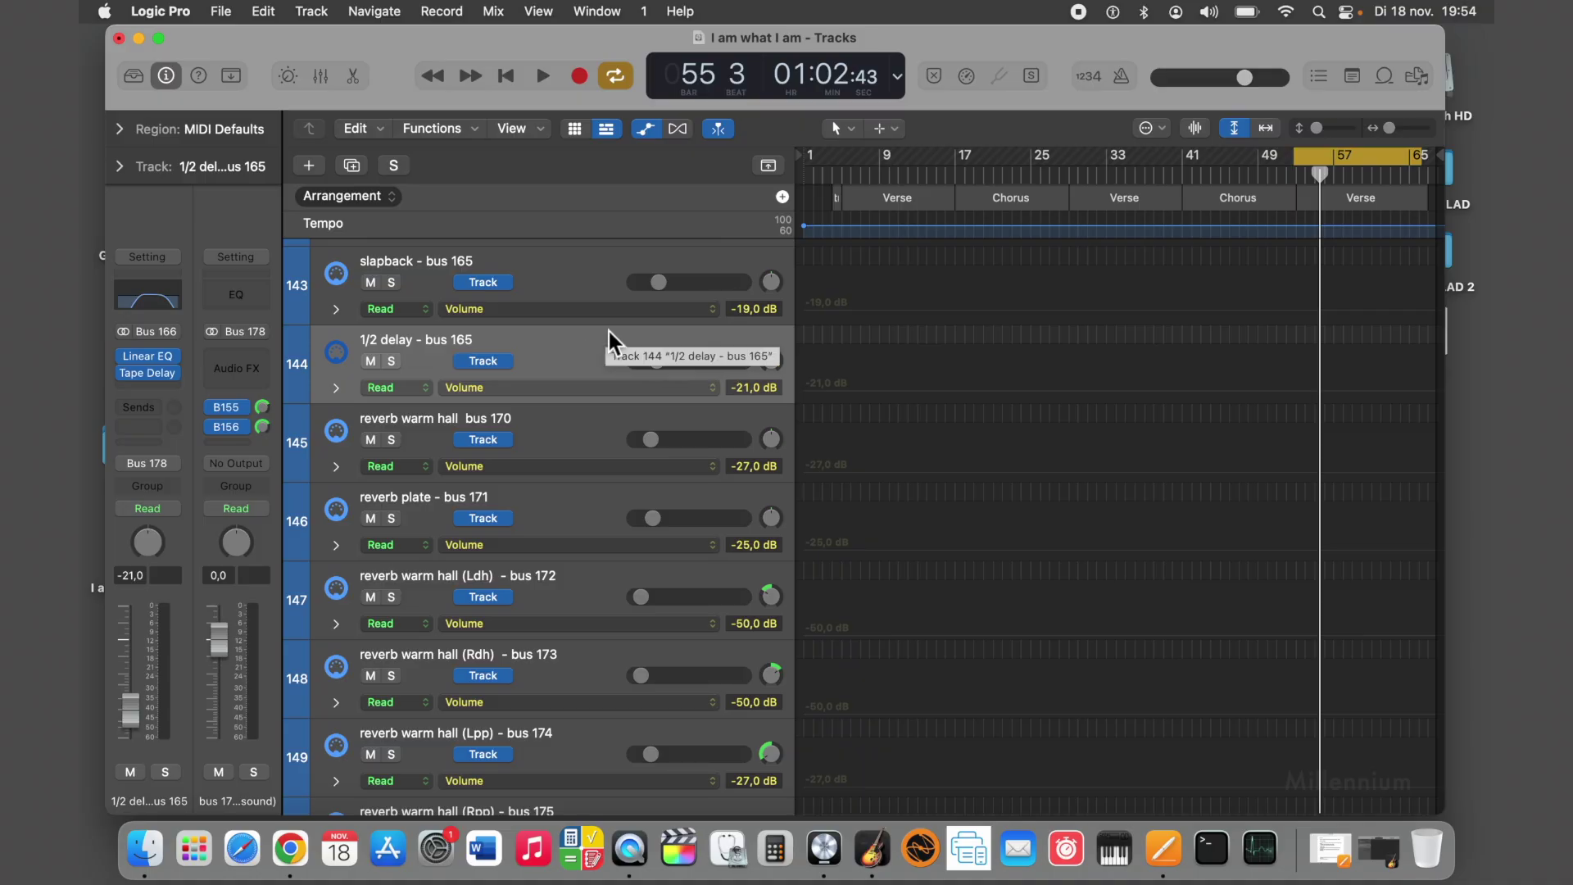
{"action": "scroll", "coordinate": [555, 347], "scroll_direction": "down", "scroll_amount": 10}
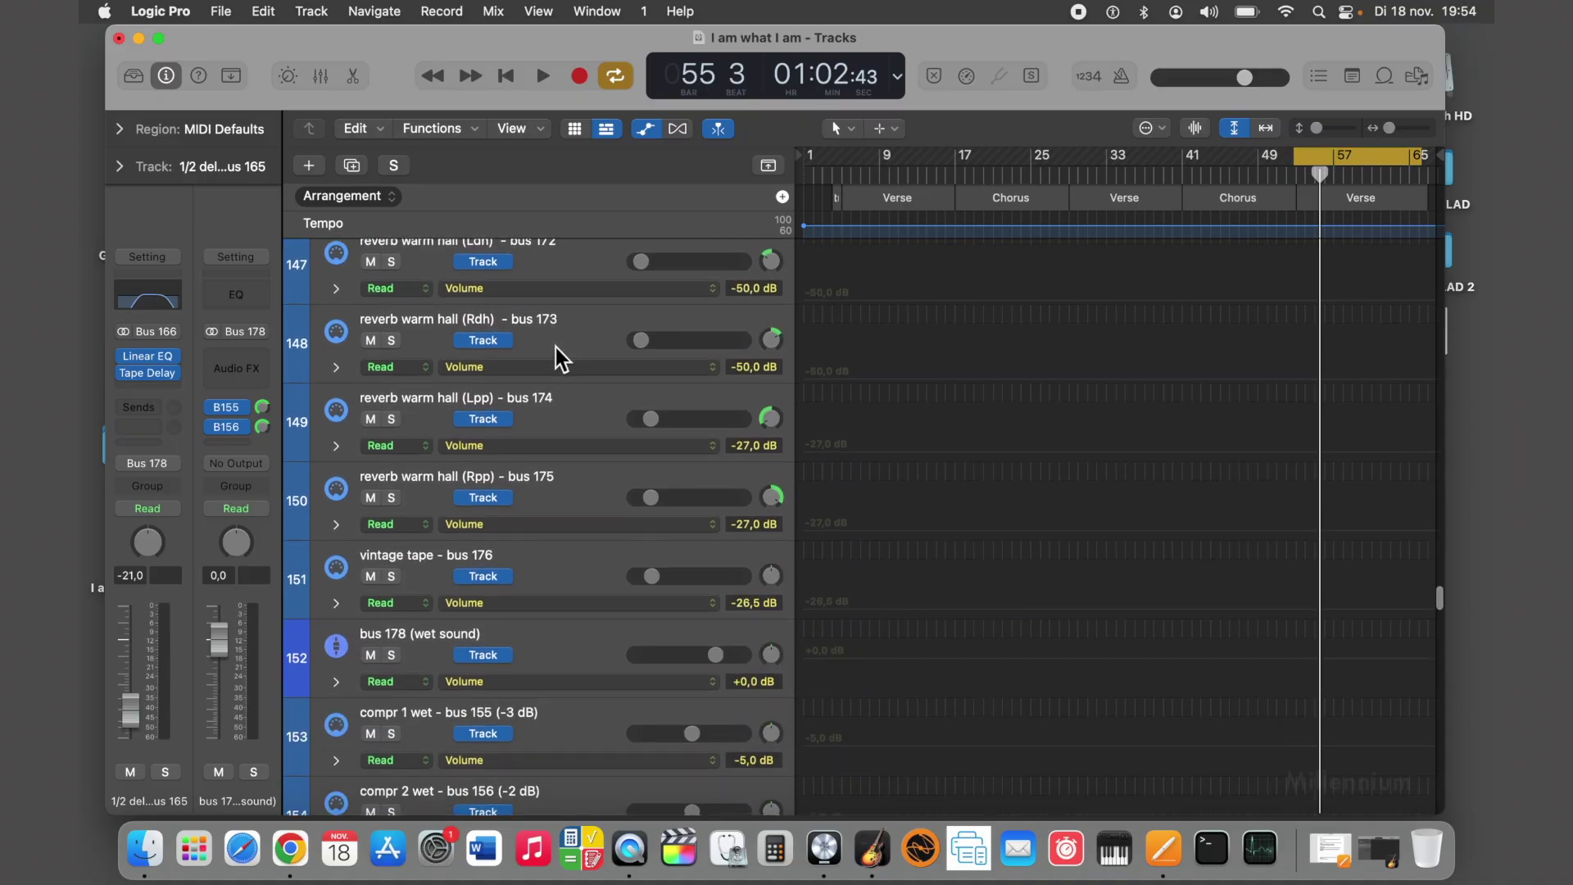
{"action": "scroll", "coordinate": [555, 347], "scroll_direction": "down", "scroll_amount": 1}
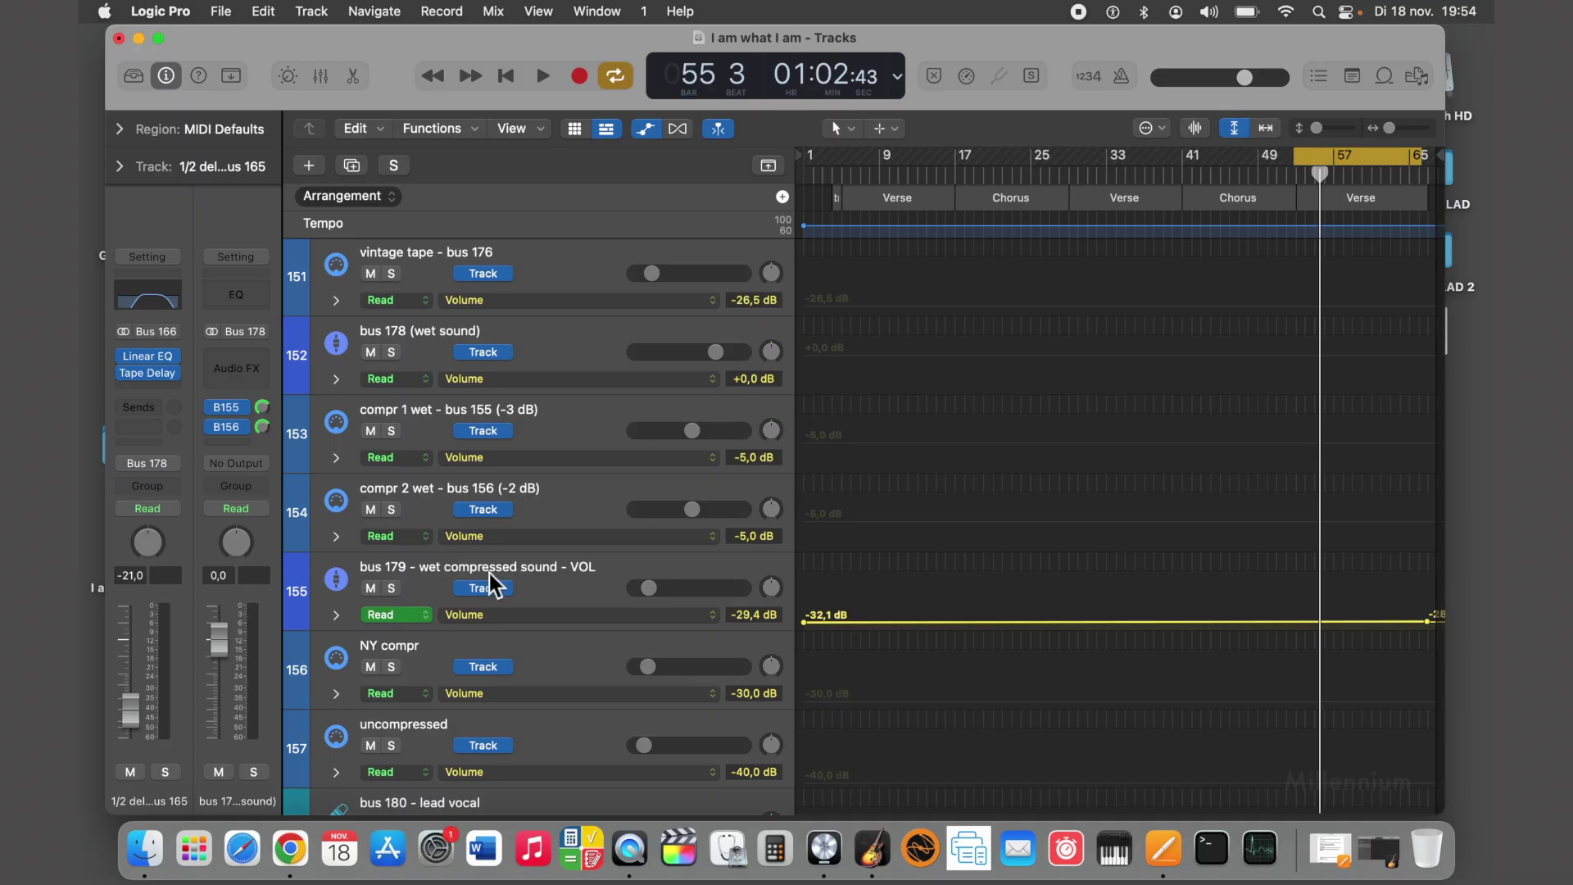
Step: Play two short passages of the full mix in the last verse, stopping playback after each
{"action": "left_click", "coordinate": [541, 76]}
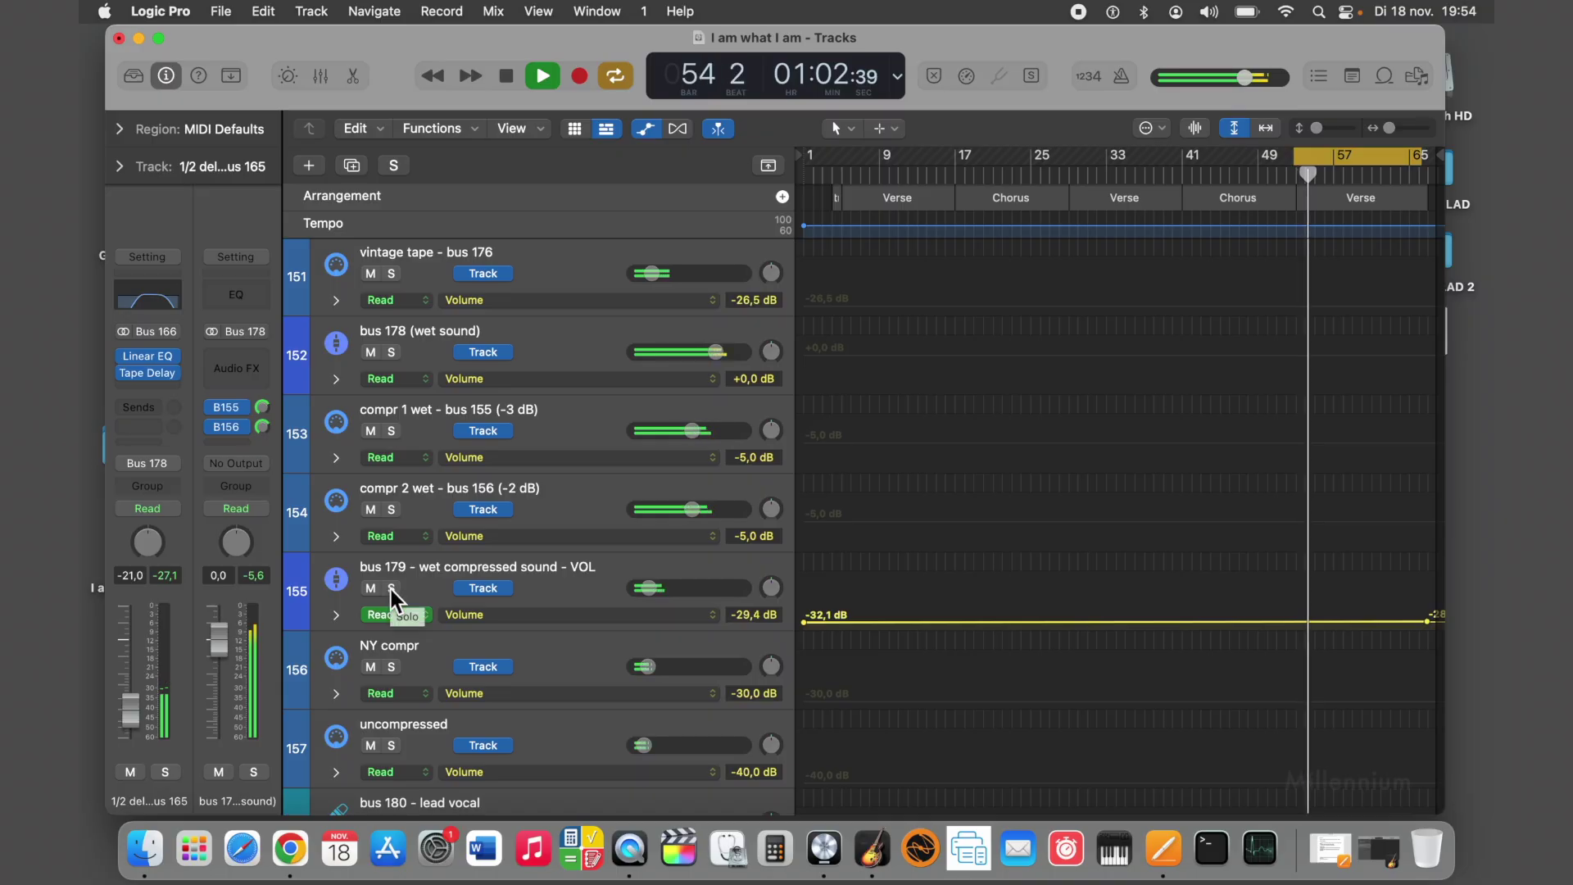
{"action": "left_click", "coordinate": [507, 77]}
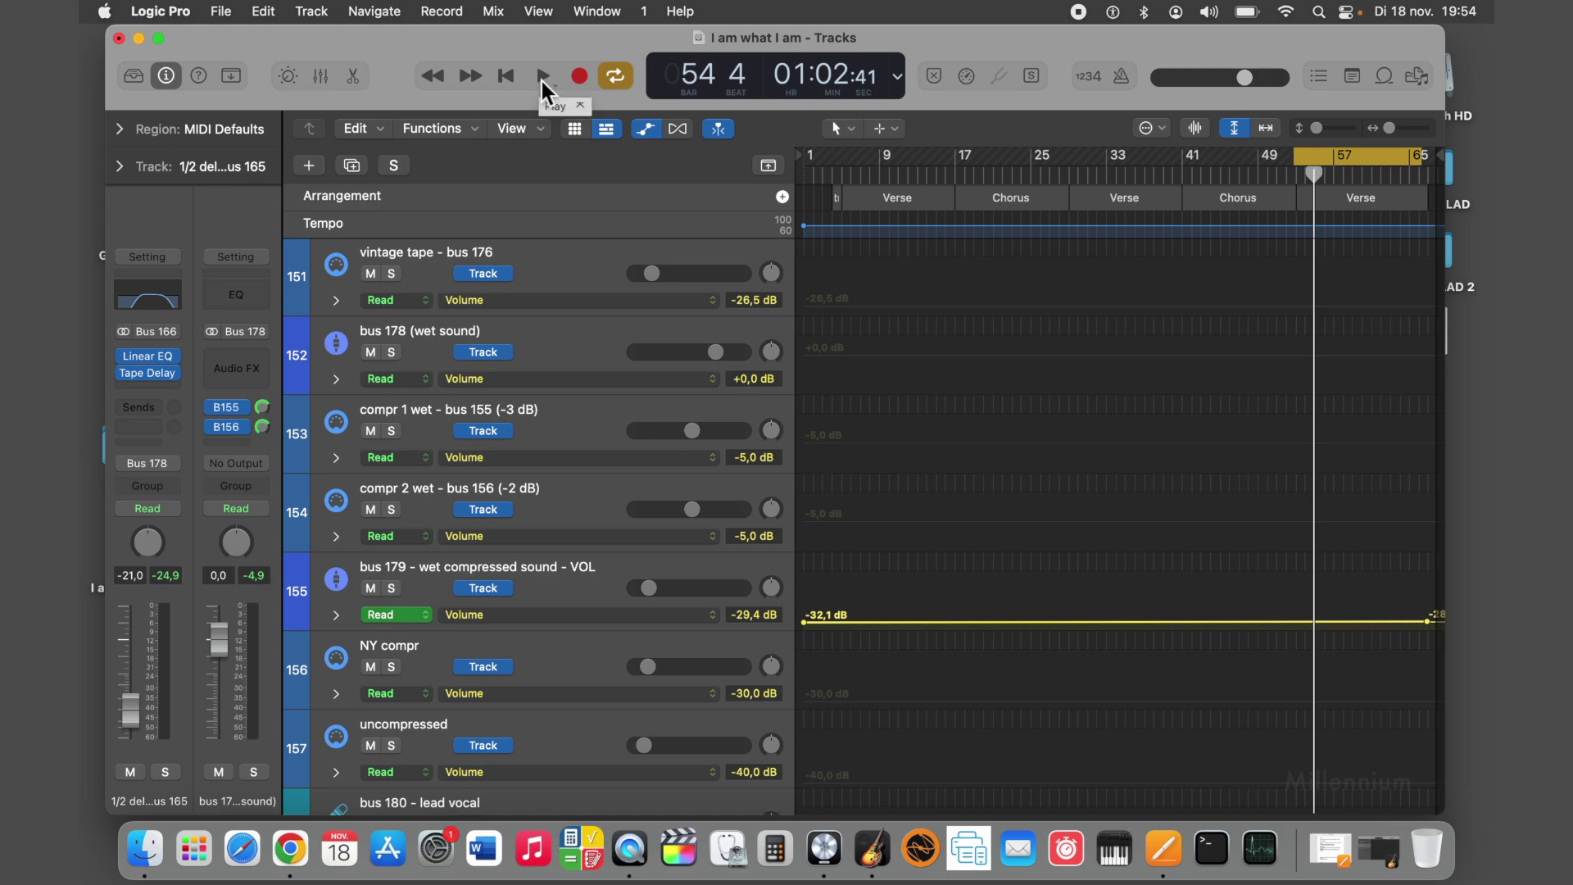
{"action": "left_click", "coordinate": [540, 79]}
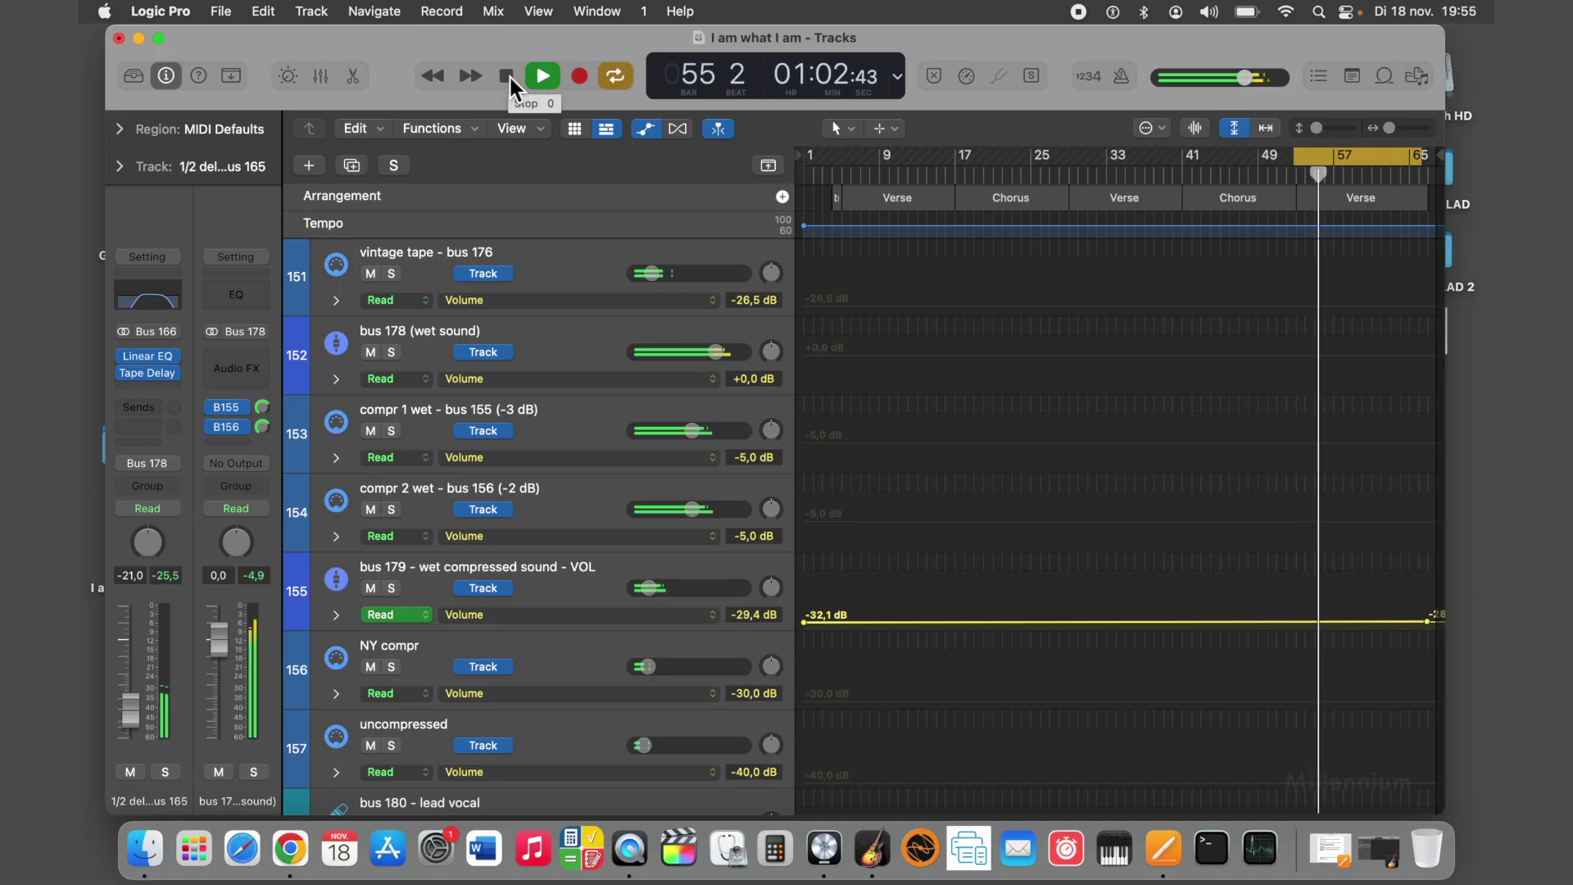
{"action": "left_click", "coordinate": [506, 75]}
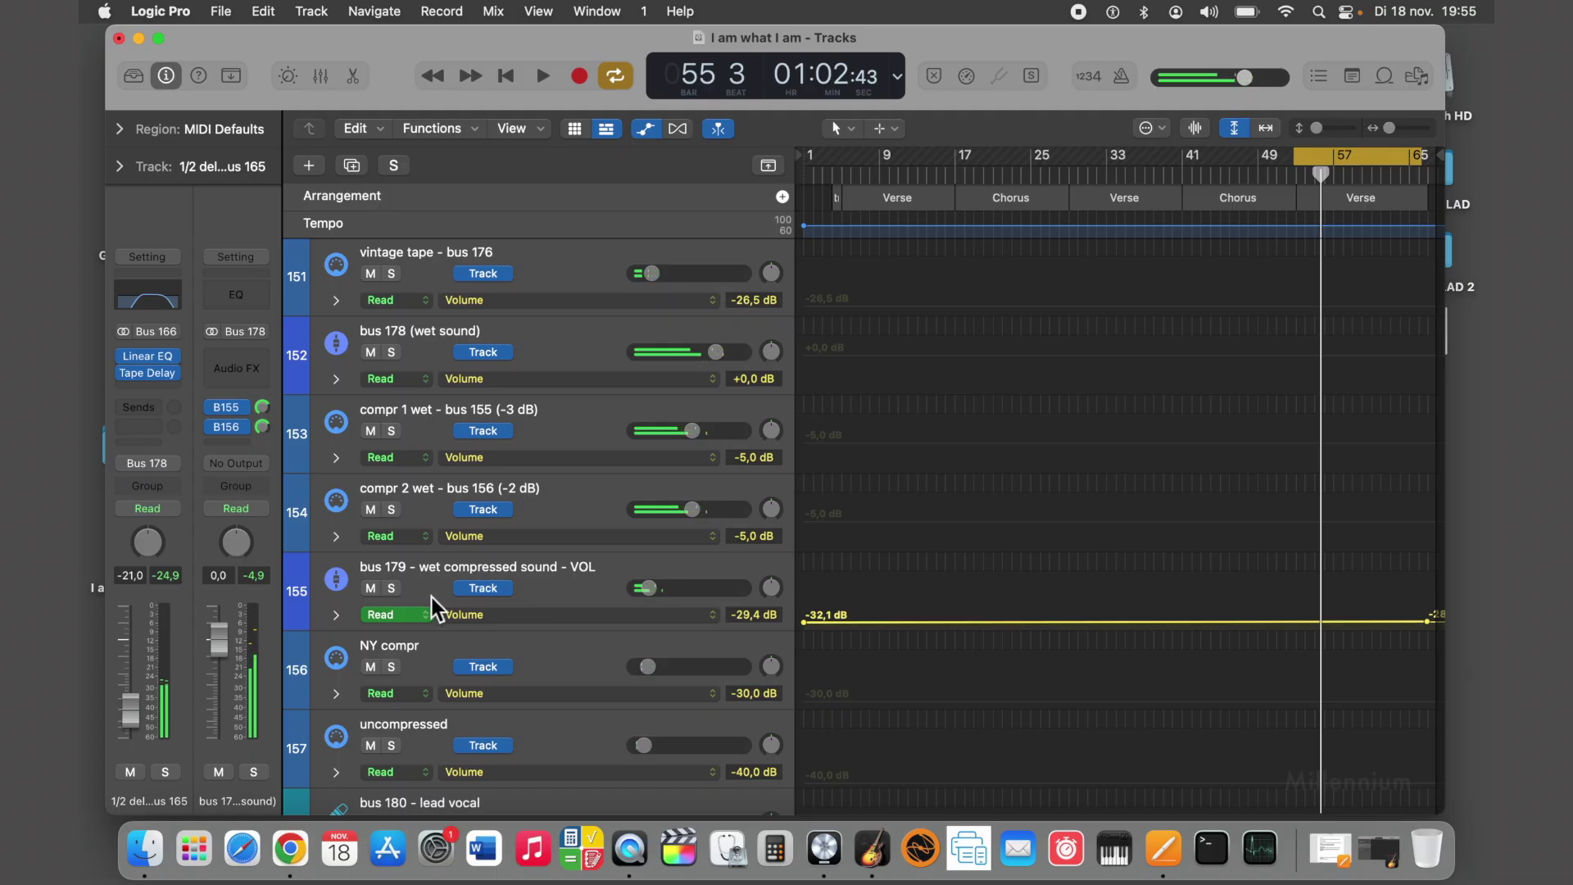
Step: Solo bus 179 - wet compressed sound and, during playback, raise its volume automation line to start at -6.3 dB, then stop
{"action": "left_click", "coordinate": [397, 589]}
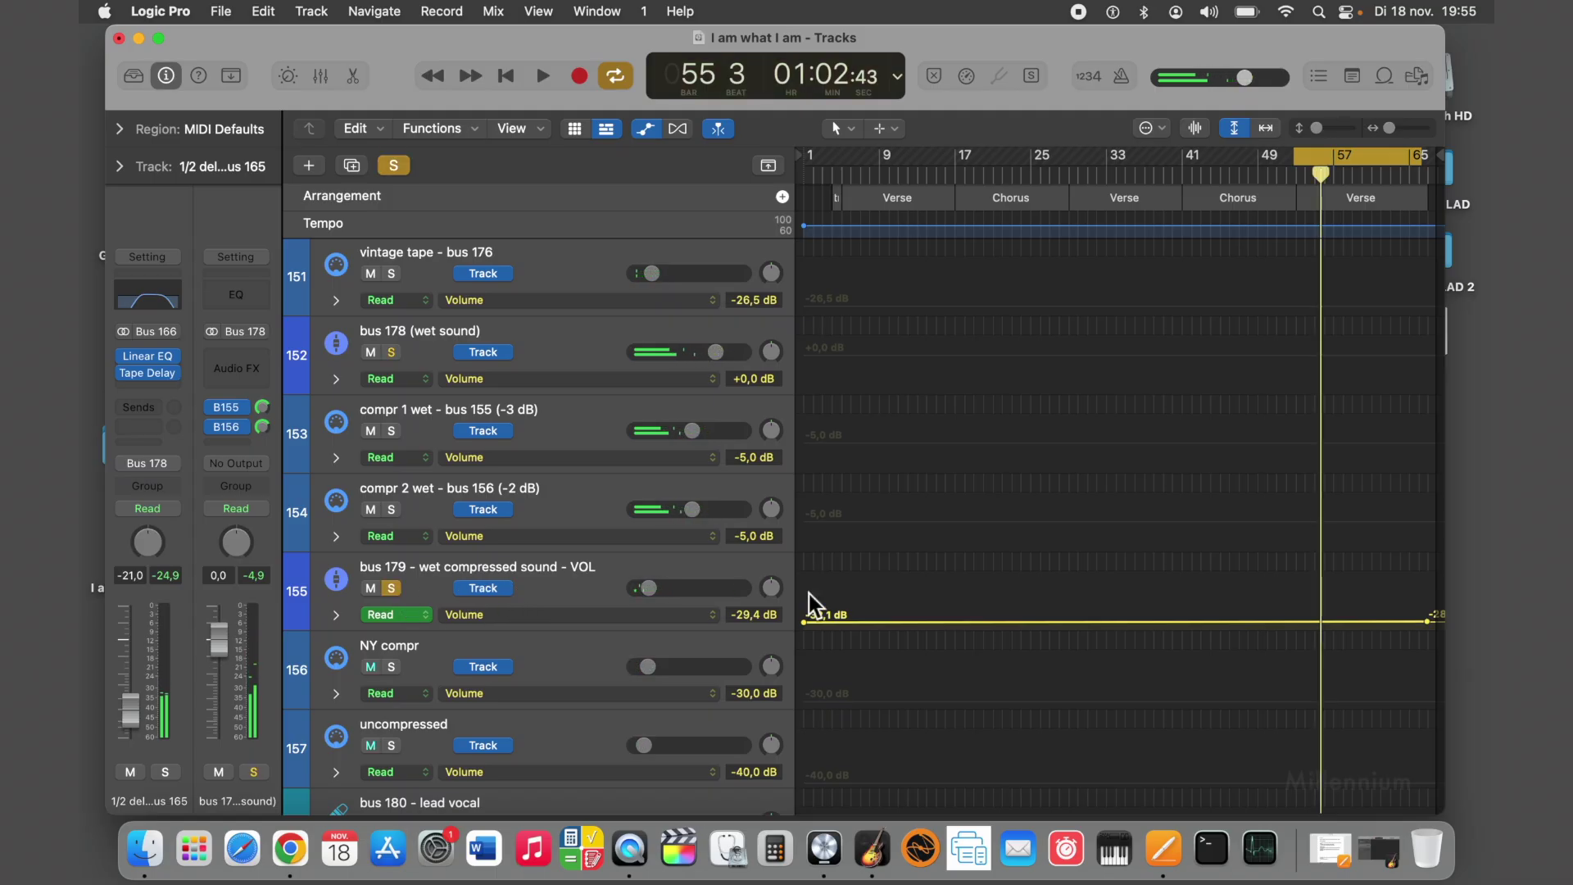
{"action": "left_click", "coordinate": [848, 626]}
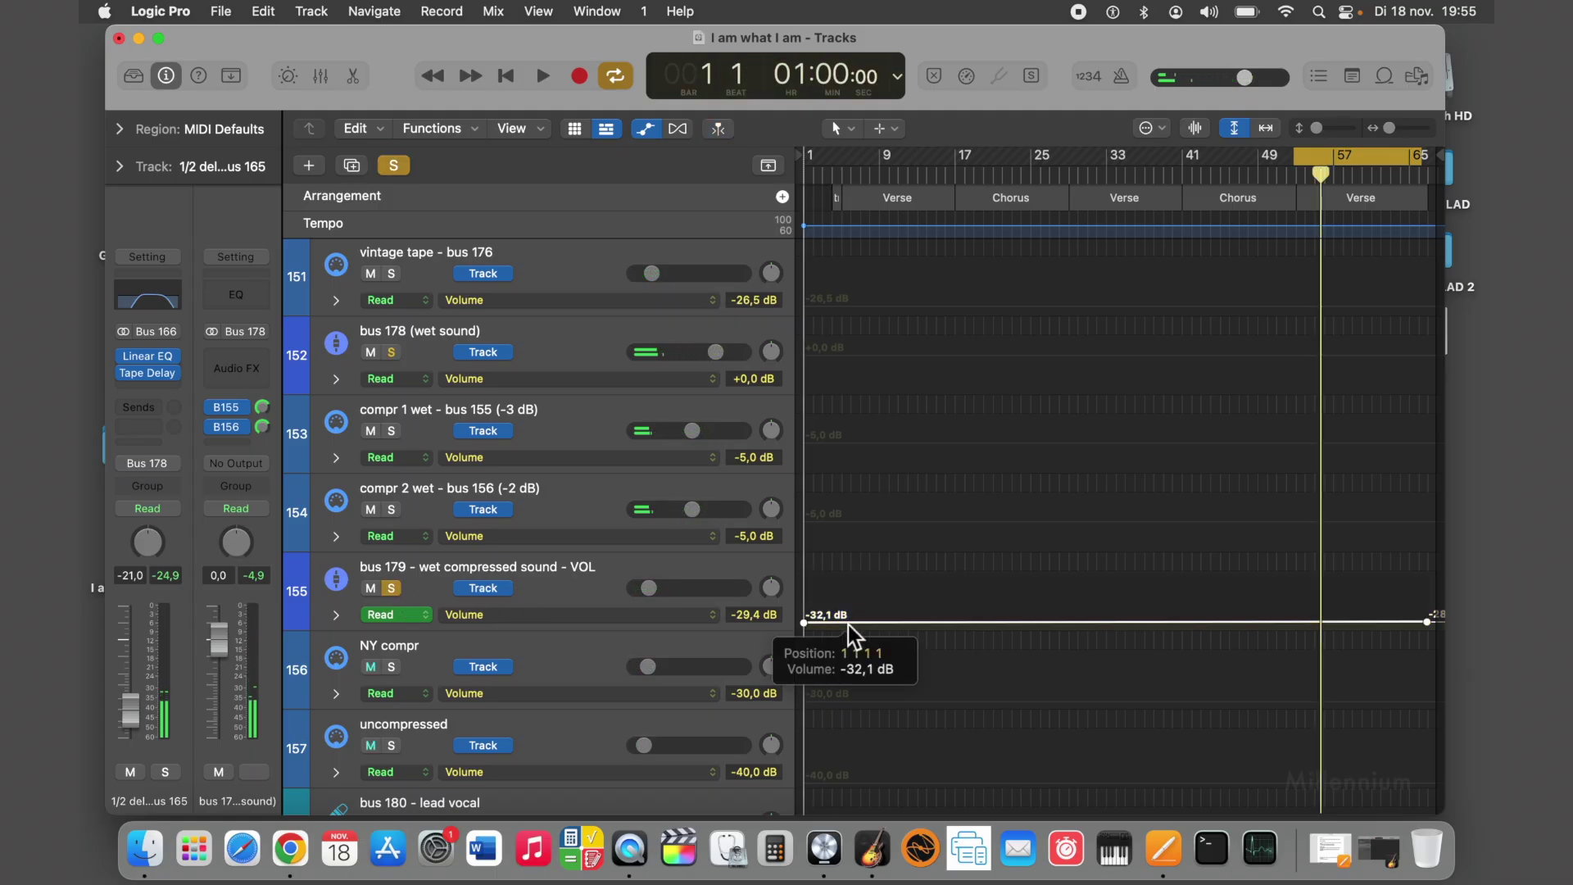
{"action": "left_click", "coordinate": [544, 75]}
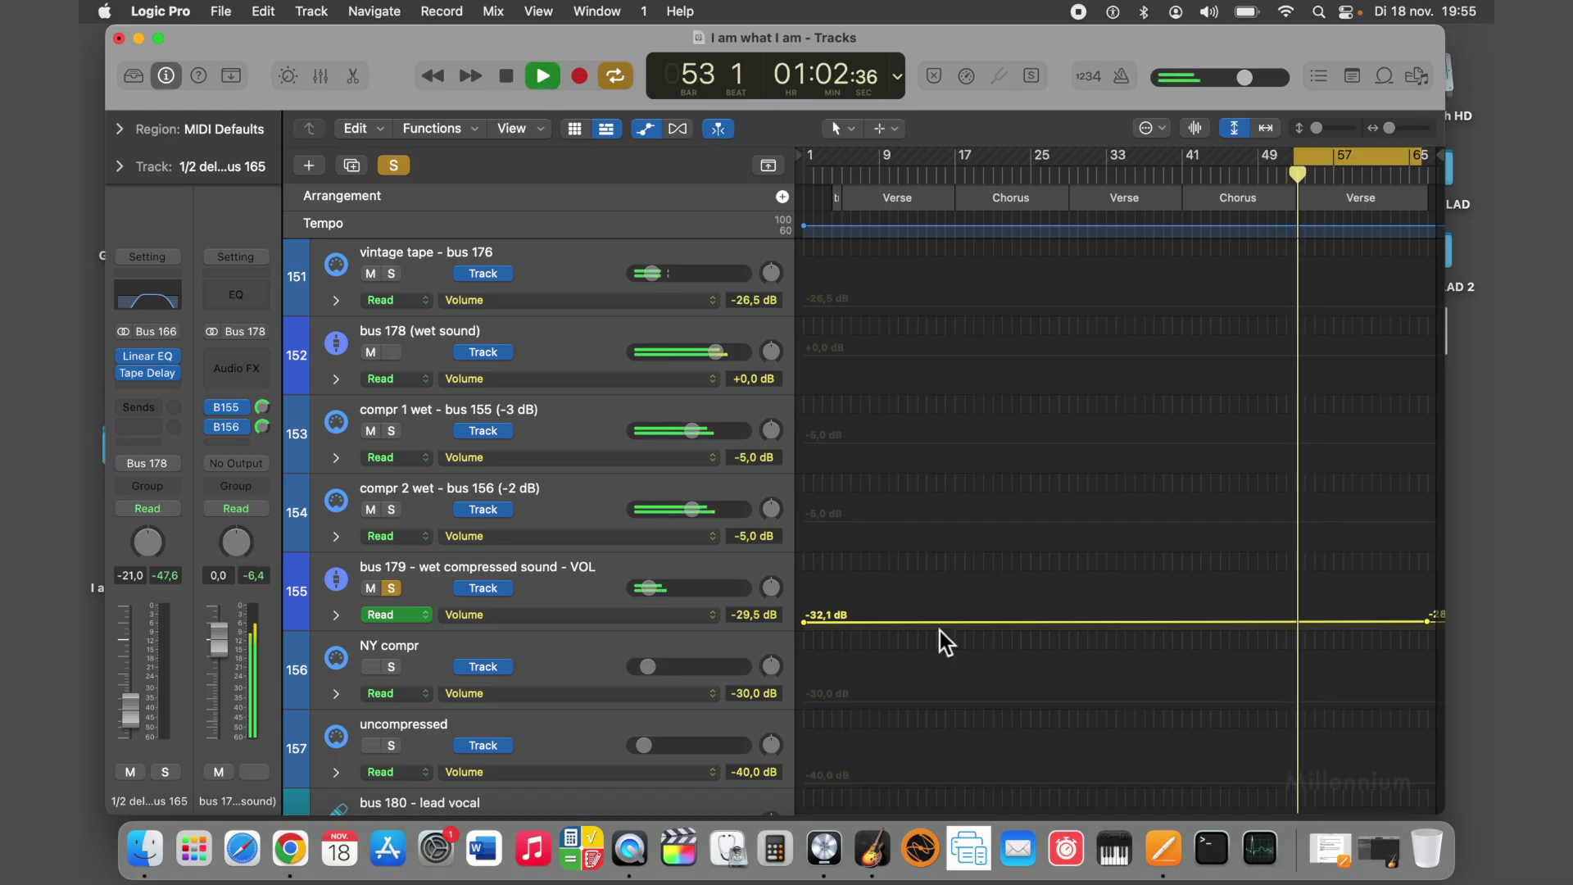
{"action": "left_click_drag", "start_coordinate": [937, 624], "coordinate": [929, 588]}
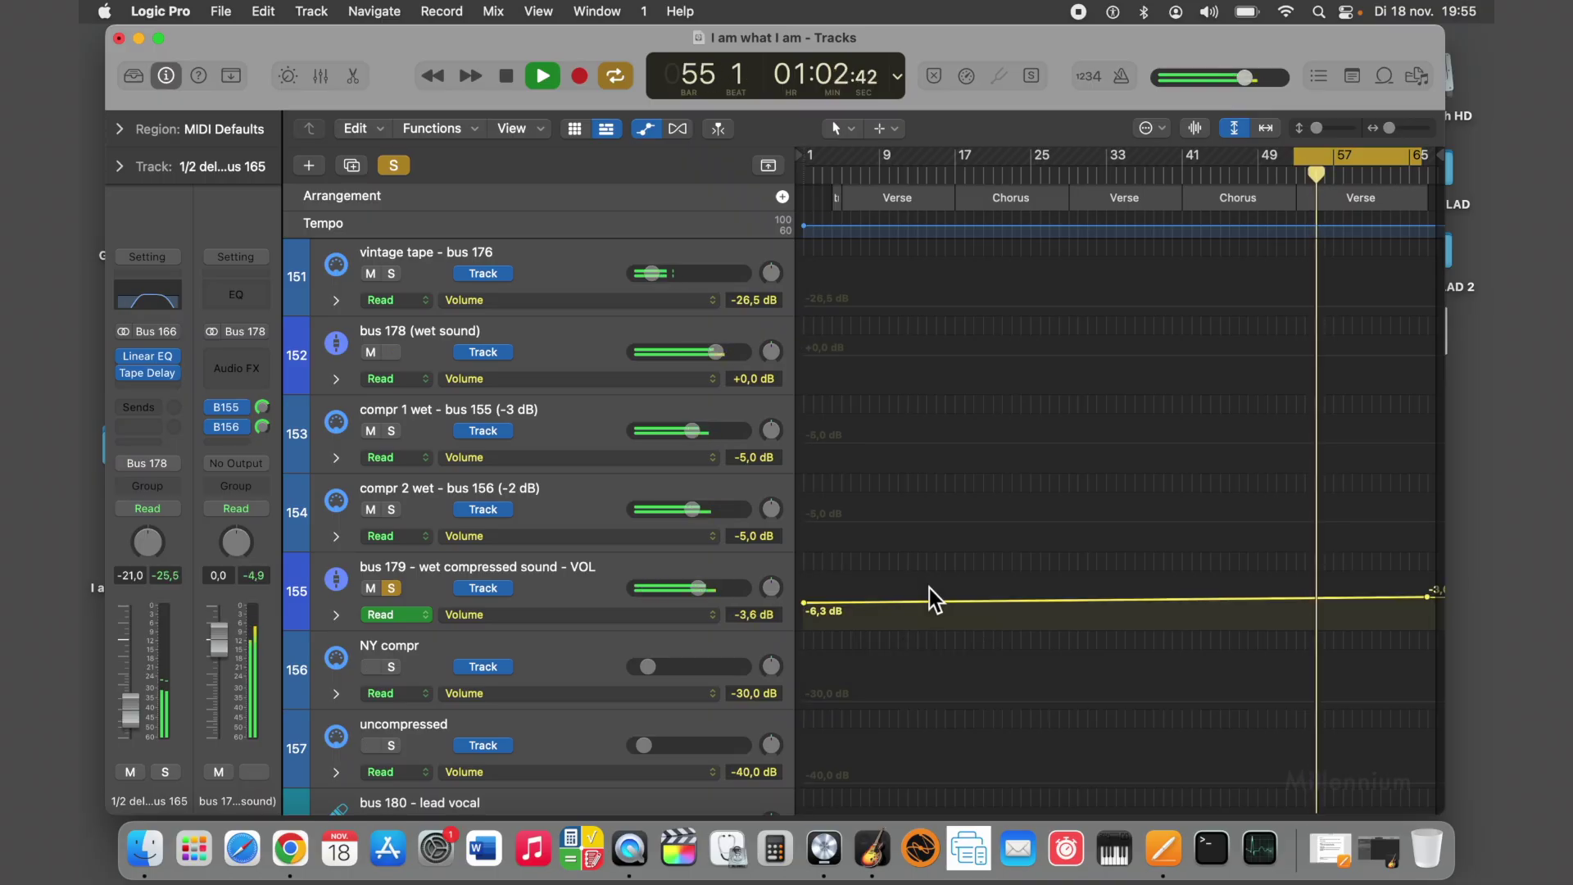
{"action": "left_click", "coordinate": [510, 75]}
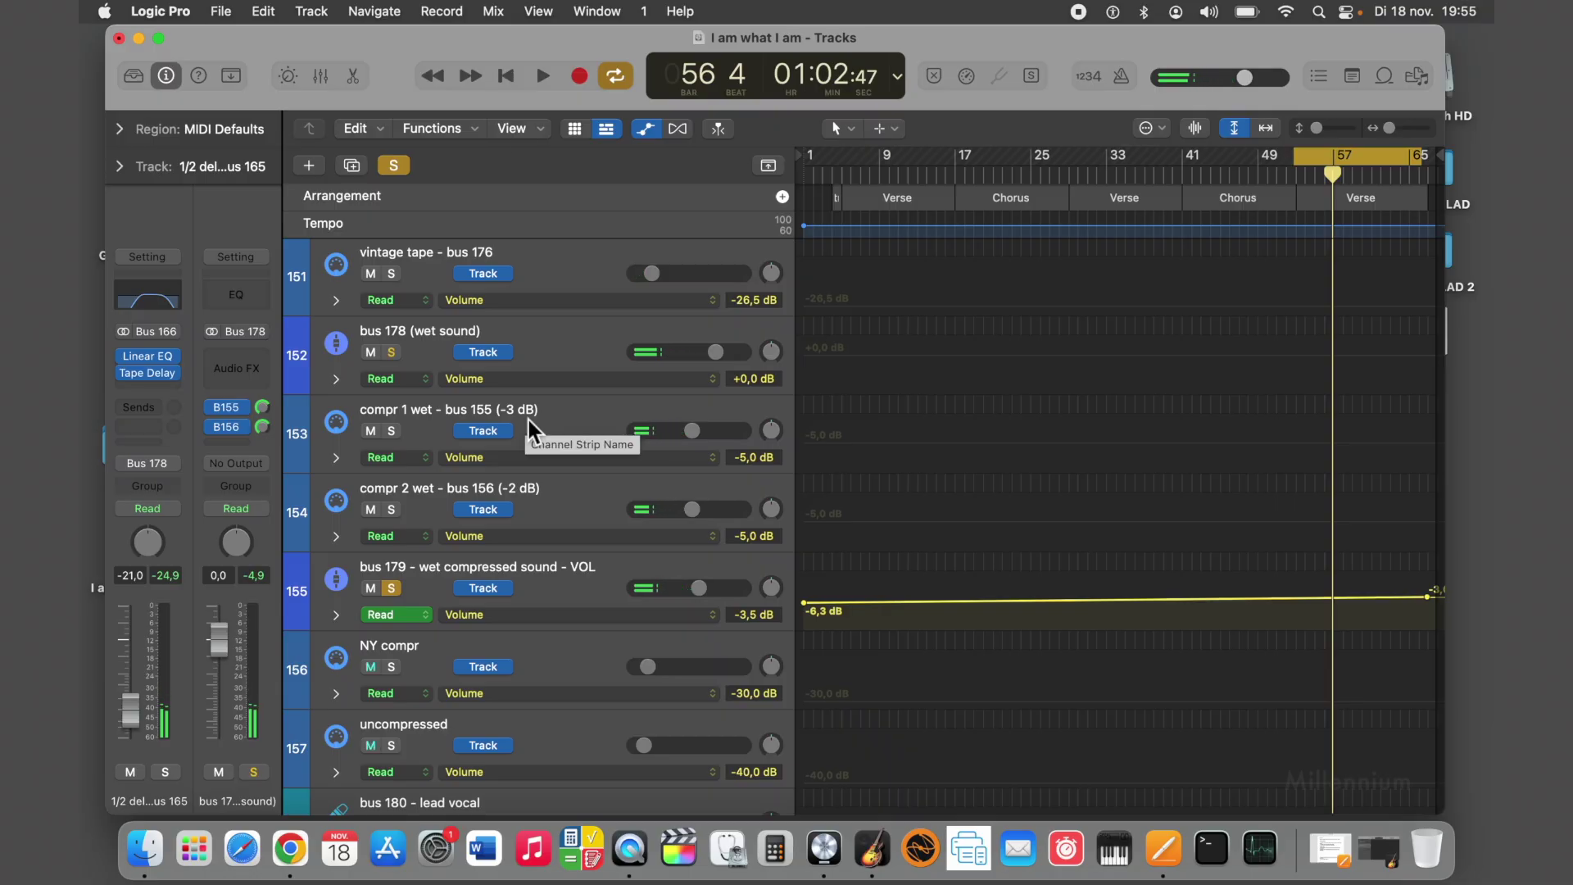
{"action": "scroll", "coordinate": [525, 416], "scroll_direction": "up", "scroll_amount": 2}
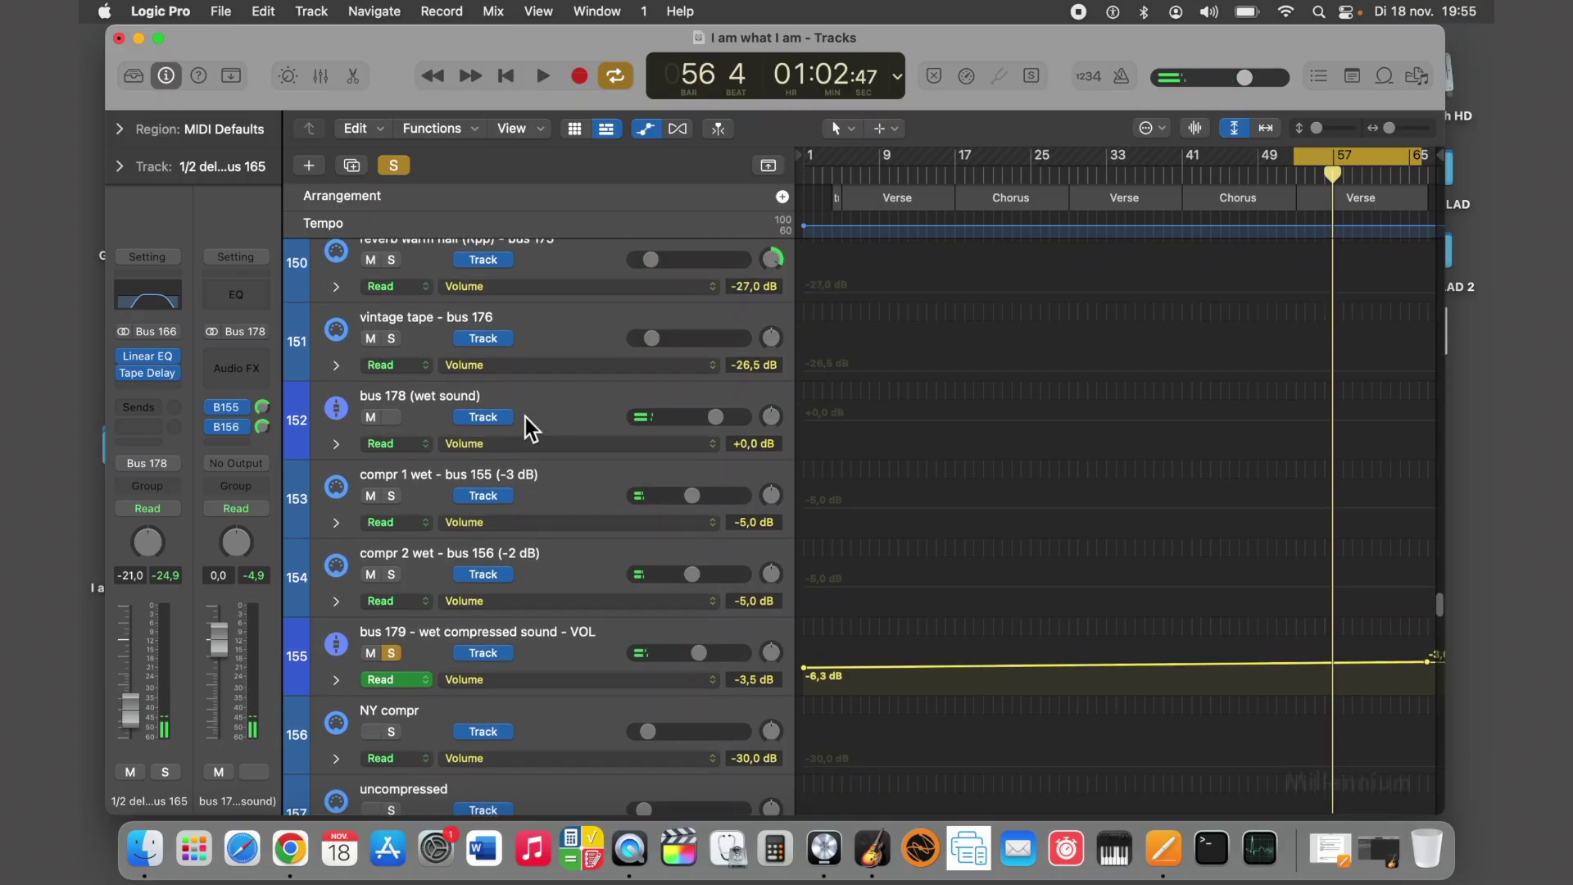
Step: Audition the soloed de haas L (bus 161) and de haas R (bus 162) delays and clear both solos
{"action": "scroll", "coordinate": [524, 416], "scroll_direction": "up", "scroll_amount": 9}
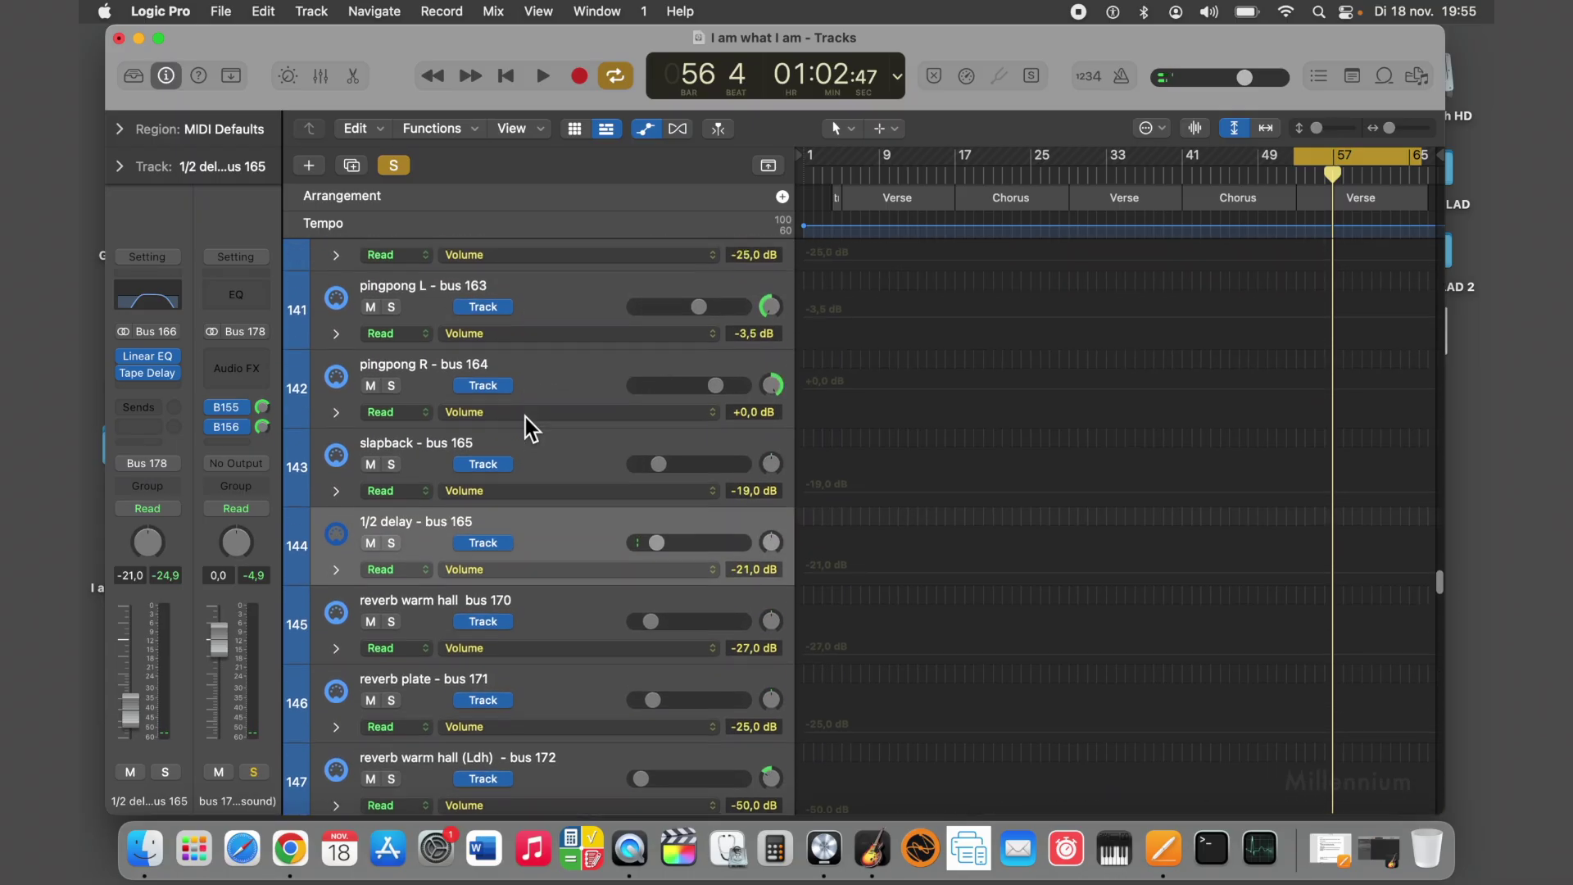
{"action": "scroll", "coordinate": [524, 416], "scroll_direction": "up", "scroll_amount": 4}
{"action": "key", "text": "space"}
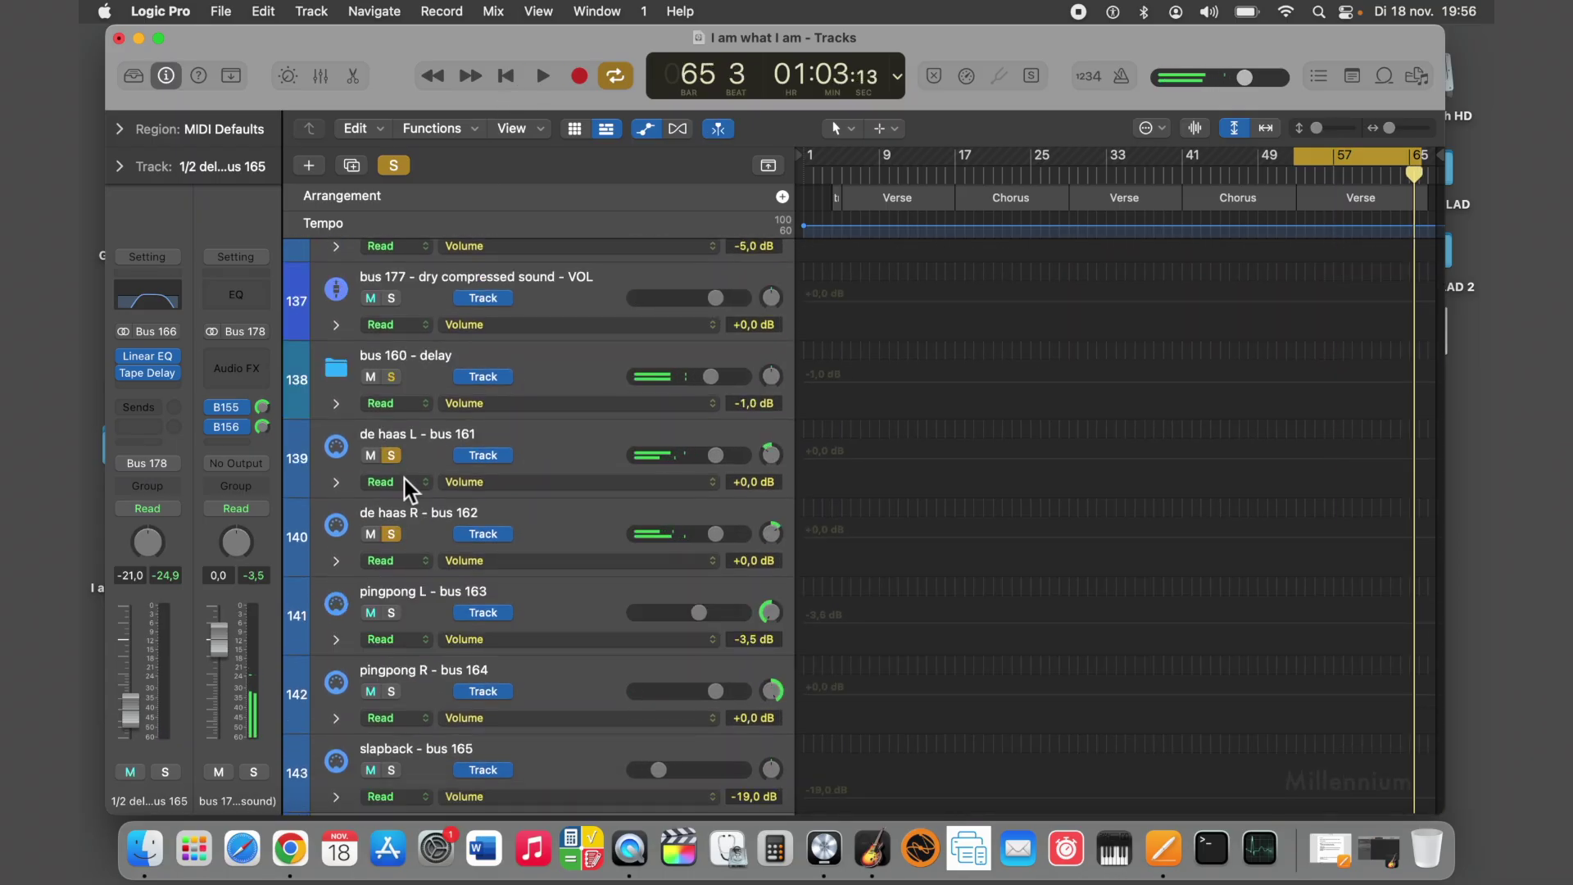
{"action": "left_click", "coordinate": [394, 457]}
{"action": "left_click", "coordinate": [393, 536]}
{"action": "scroll", "coordinate": [580, 456], "scroll_direction": "up", "scroll_amount": 1}
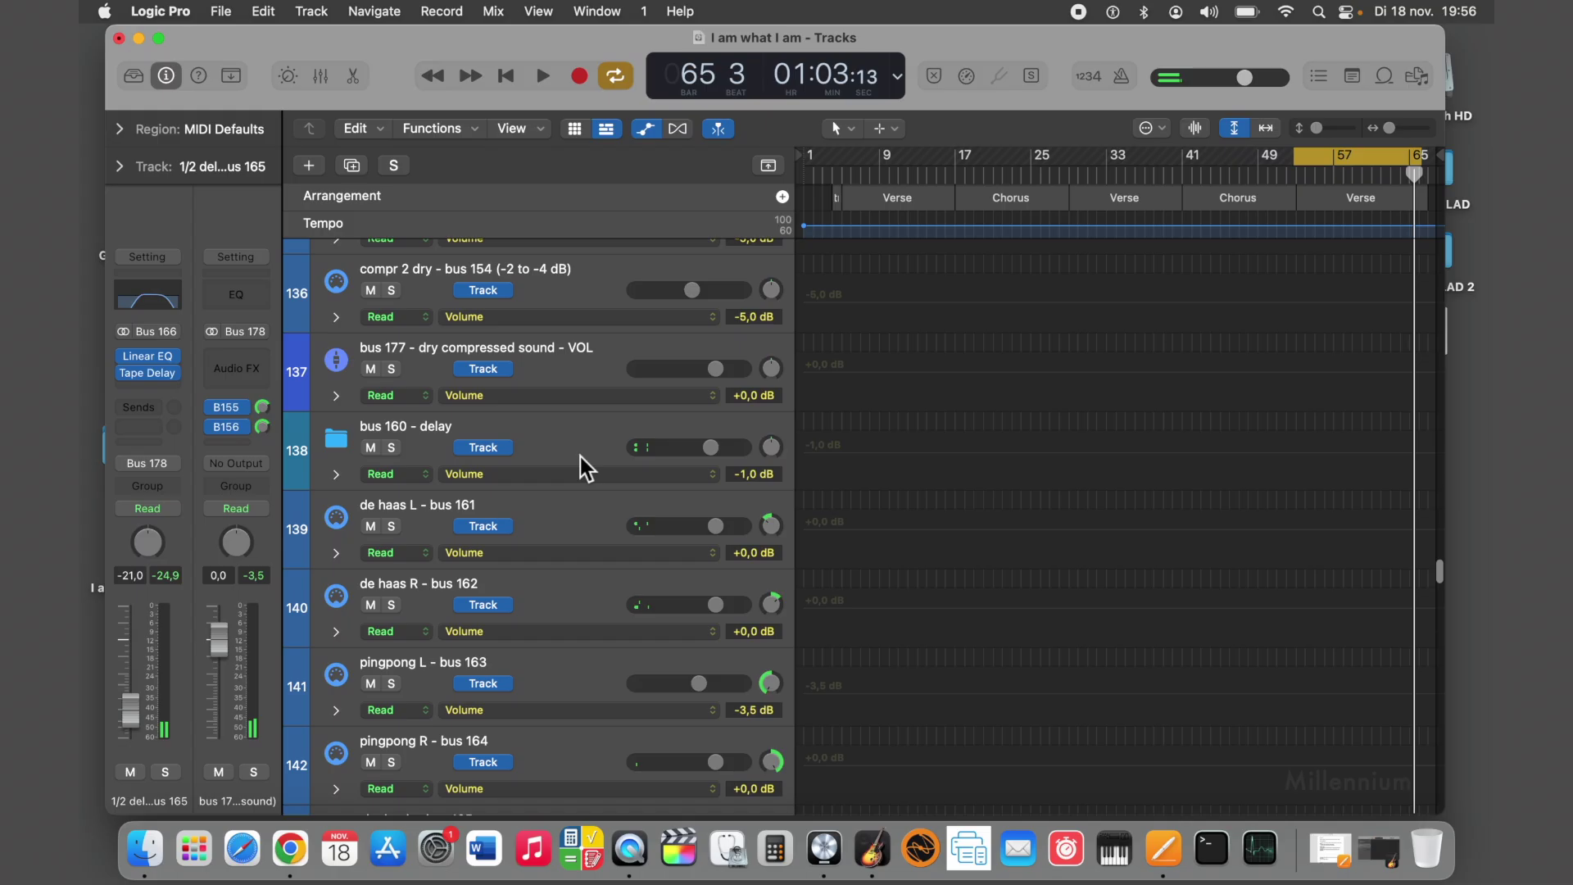
Step: Lower the de haas L - bus 161 volume to -23.5 dB and the de haas R - bus 162 volume to -22.5 dB
{"action": "scroll", "coordinate": [578, 454], "scroll_direction": "down", "scroll_amount": 2}
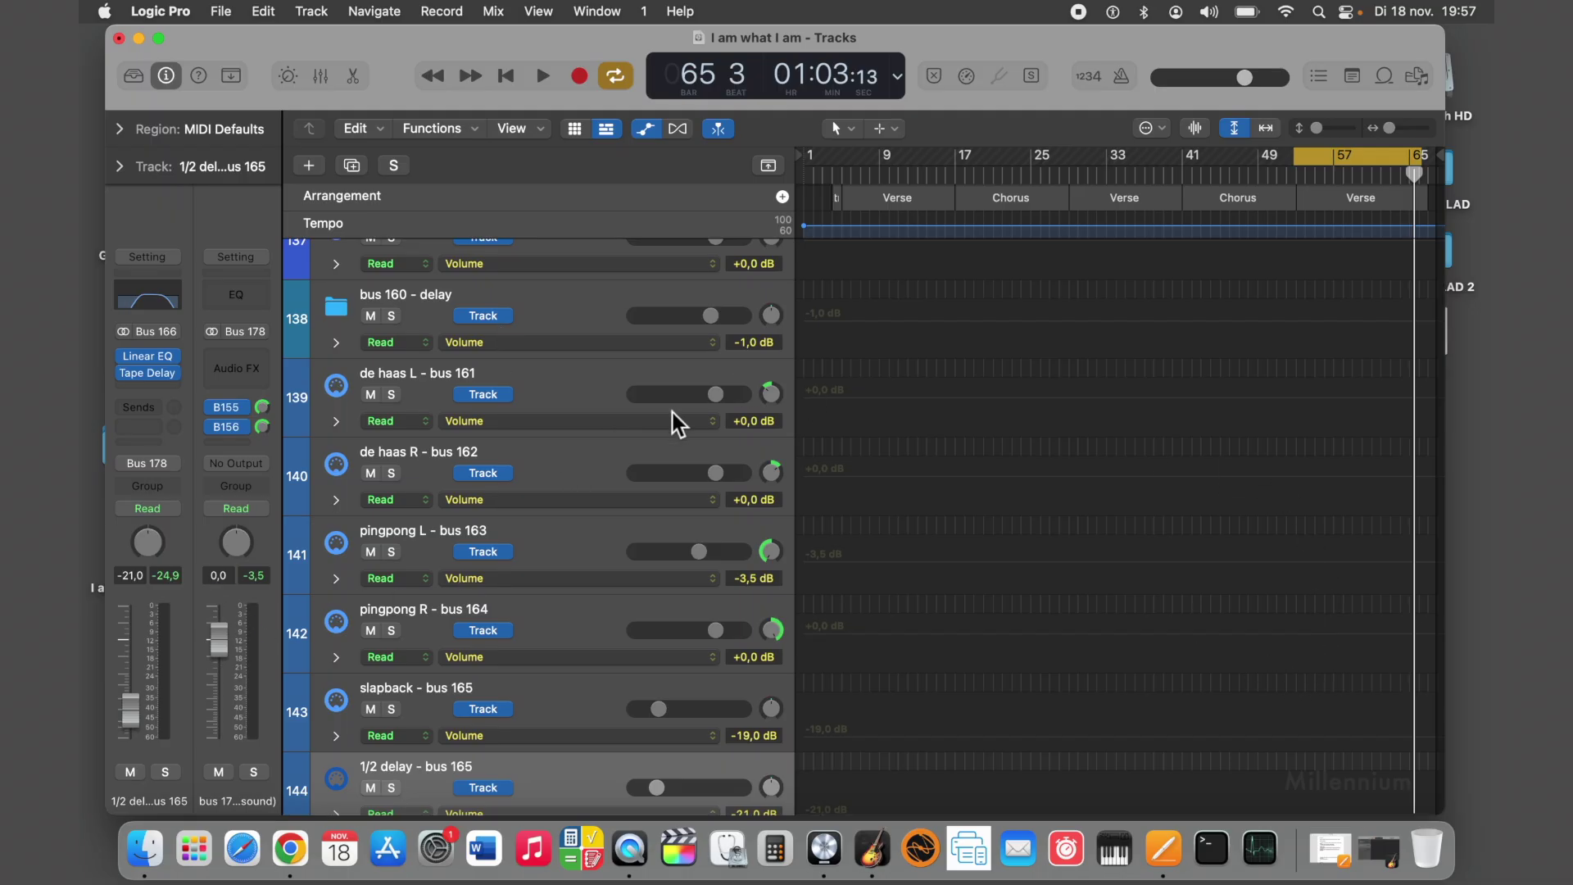
{"action": "left_click_drag", "start_coordinate": [715, 394], "coordinate": [653, 394]}
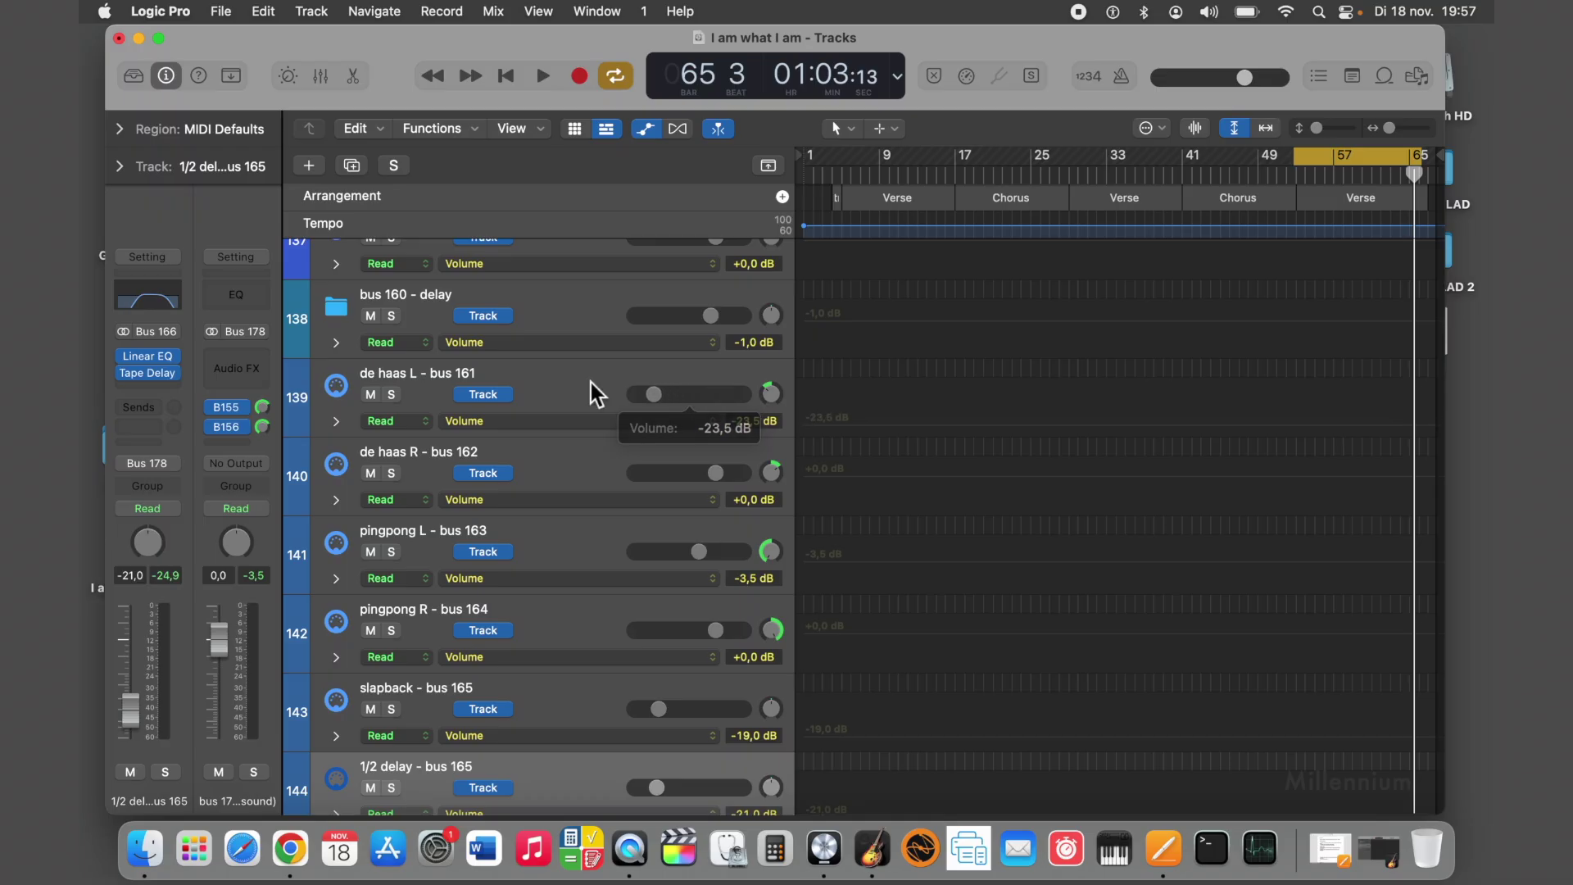
{"action": "left_click_drag", "start_coordinate": [715, 473], "coordinate": [585, 457]}
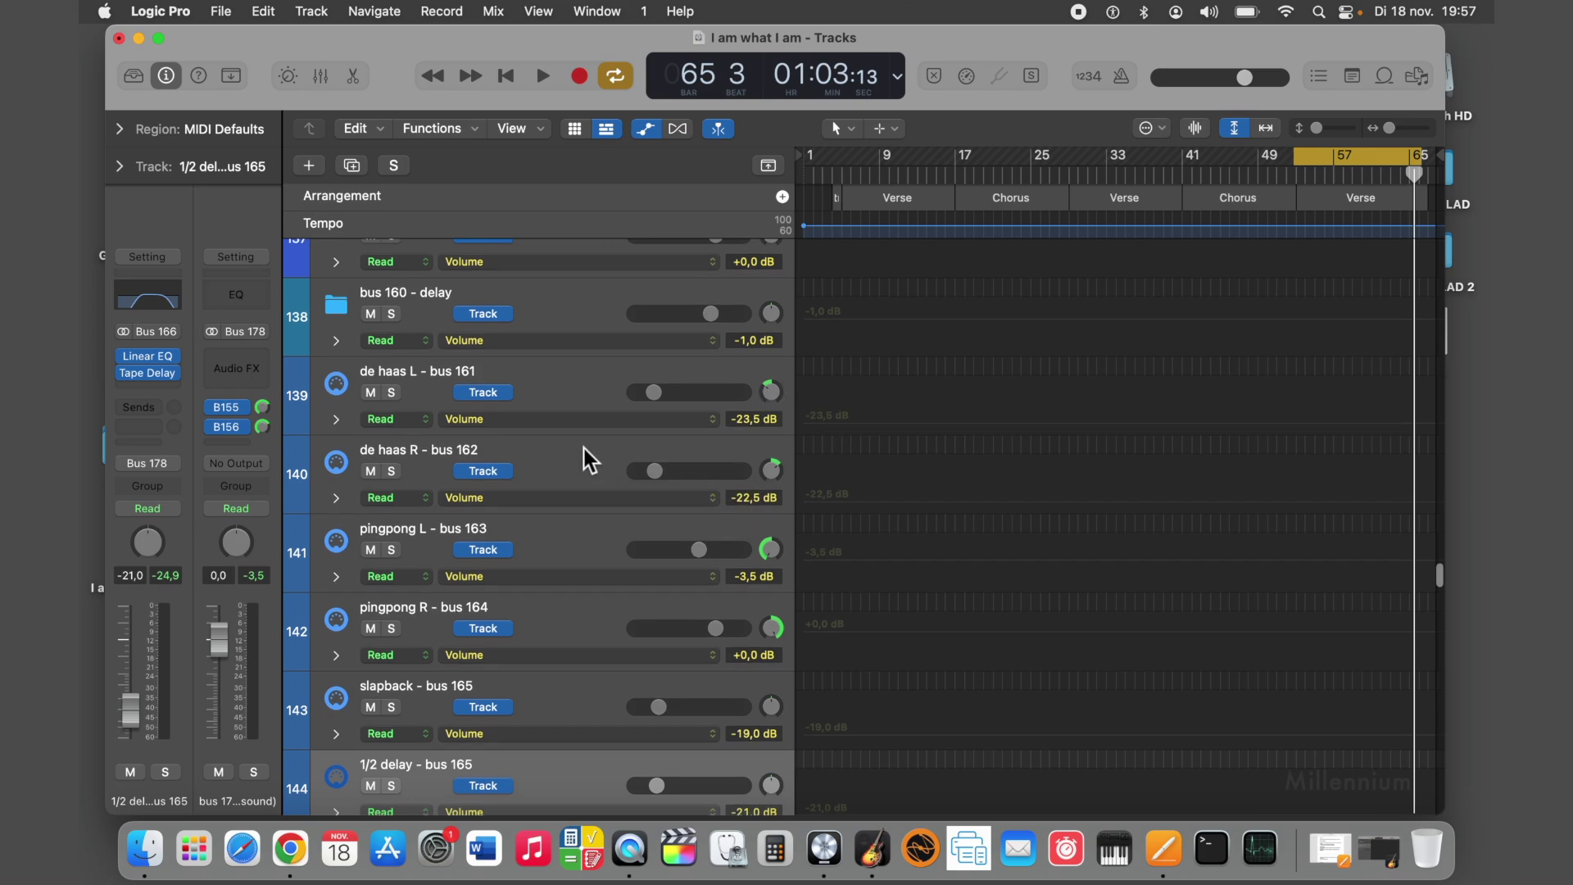
Step: Select the slapback and 1/2 delay tracks in turn to examine their channel strips
{"action": "scroll", "coordinate": [582, 447], "scroll_direction": "down", "scroll_amount": 5}
{"action": "scroll", "coordinate": [580, 458], "scroll_direction": "down", "scroll_amount": 3}
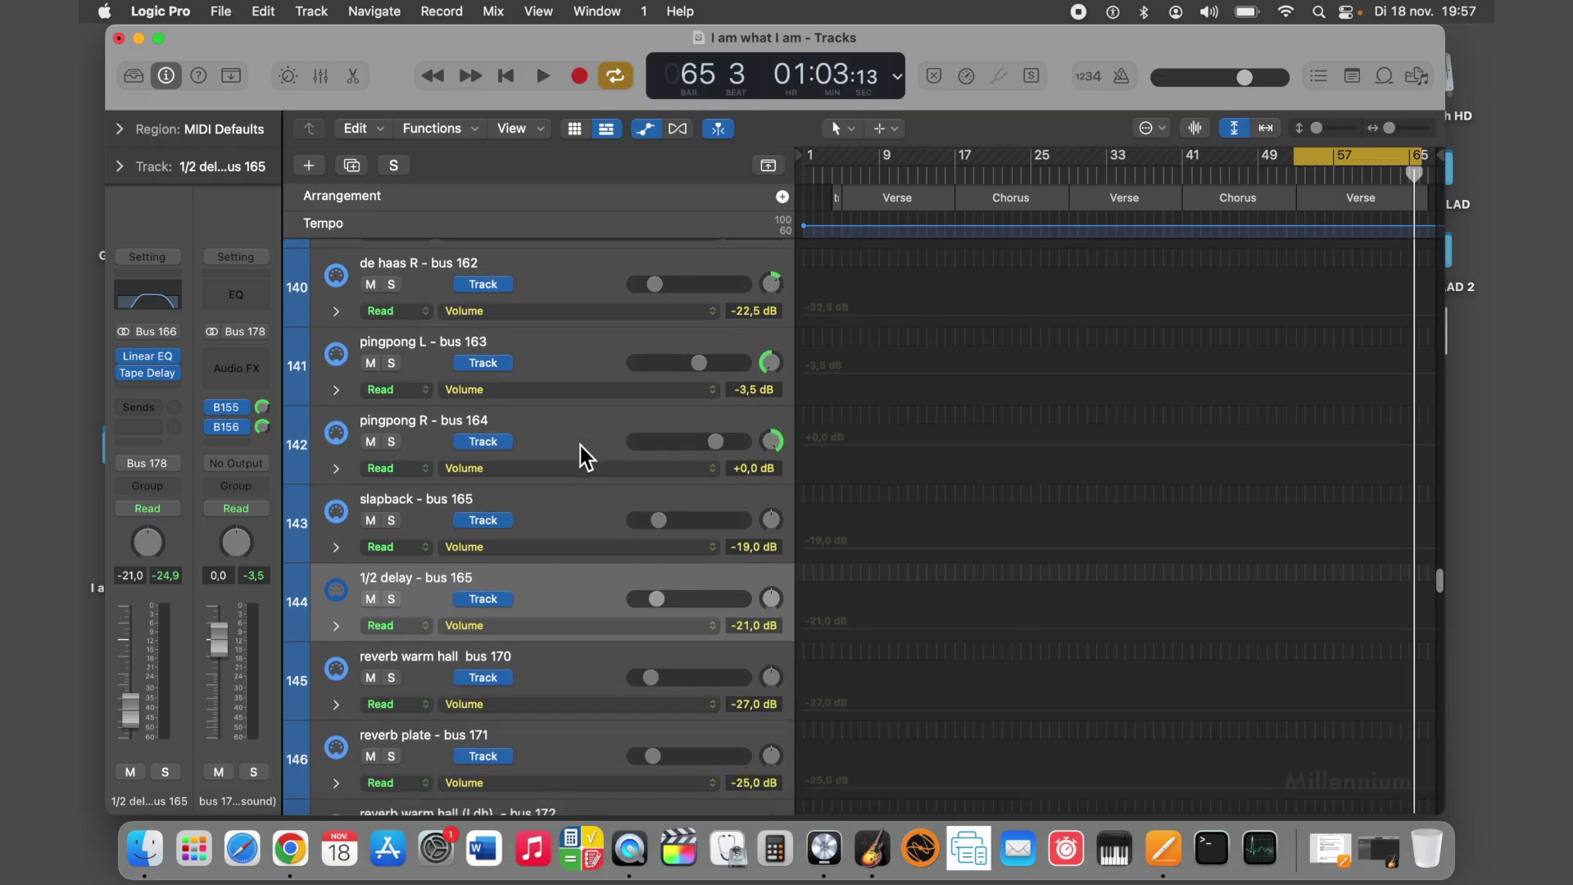
{"action": "left_click", "coordinate": [575, 514]}
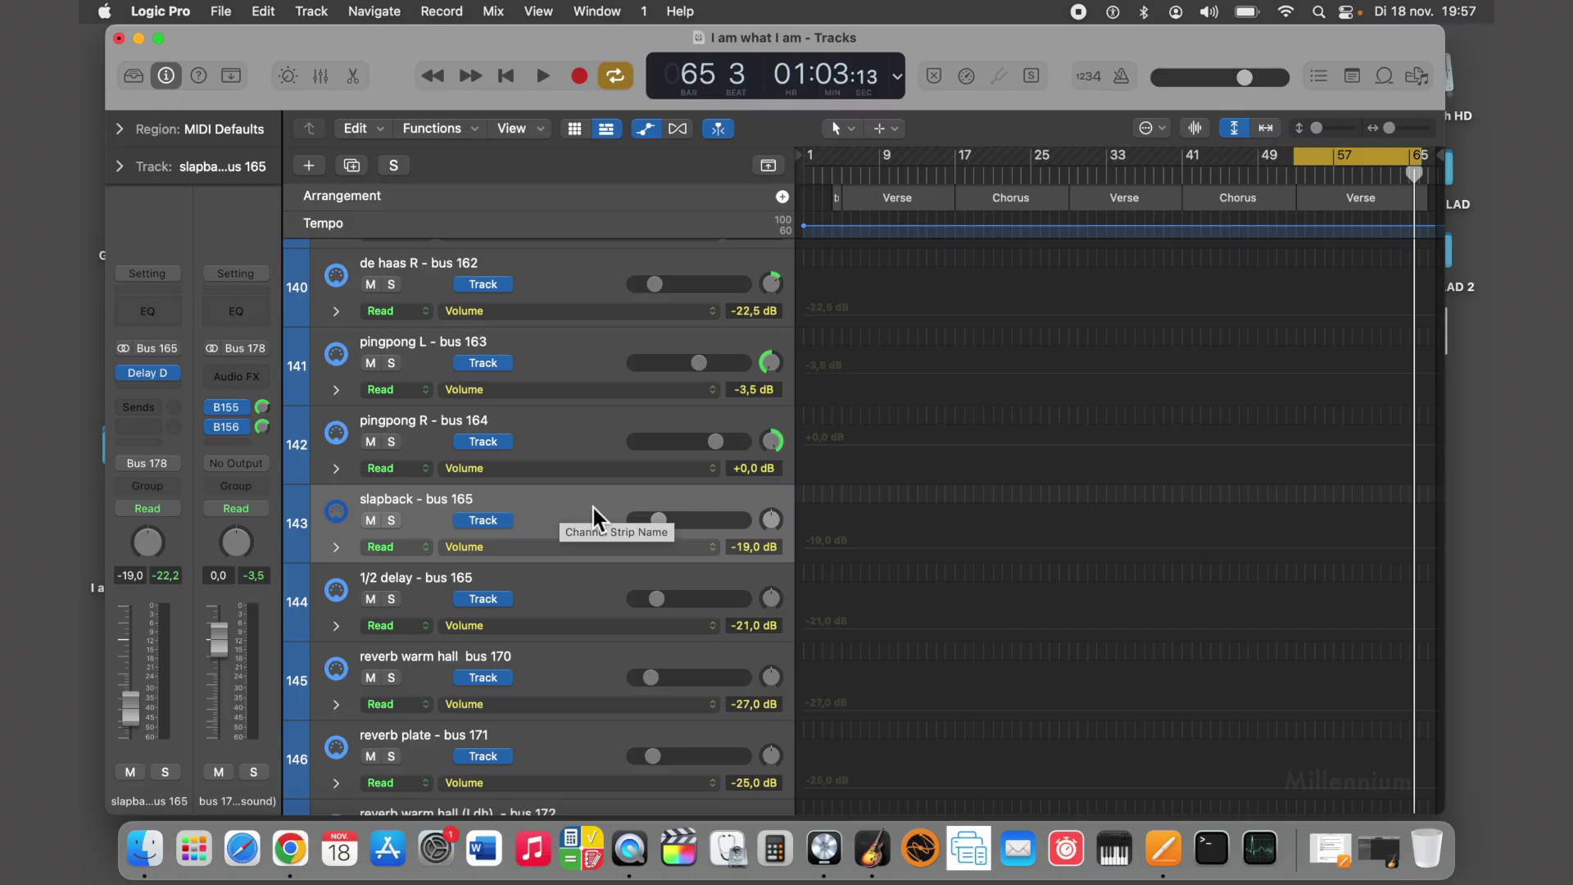
{"action": "scroll", "coordinate": [590, 505], "scroll_direction": "down", "scroll_amount": 3}
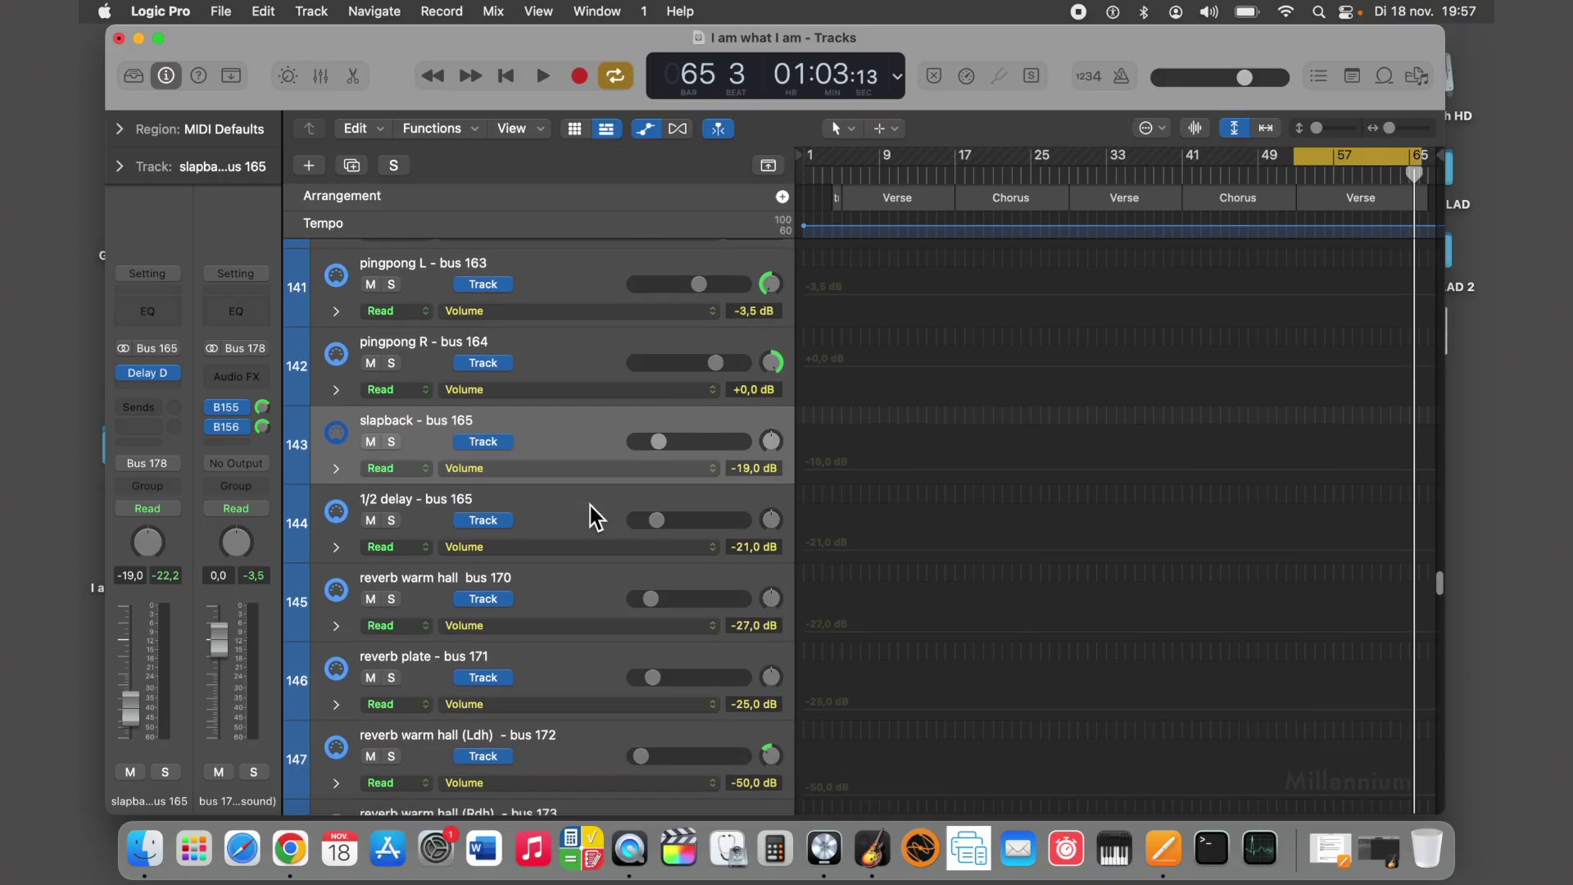
{"action": "scroll", "coordinate": [577, 439], "scroll_direction": "down", "scroll_amount": 2}
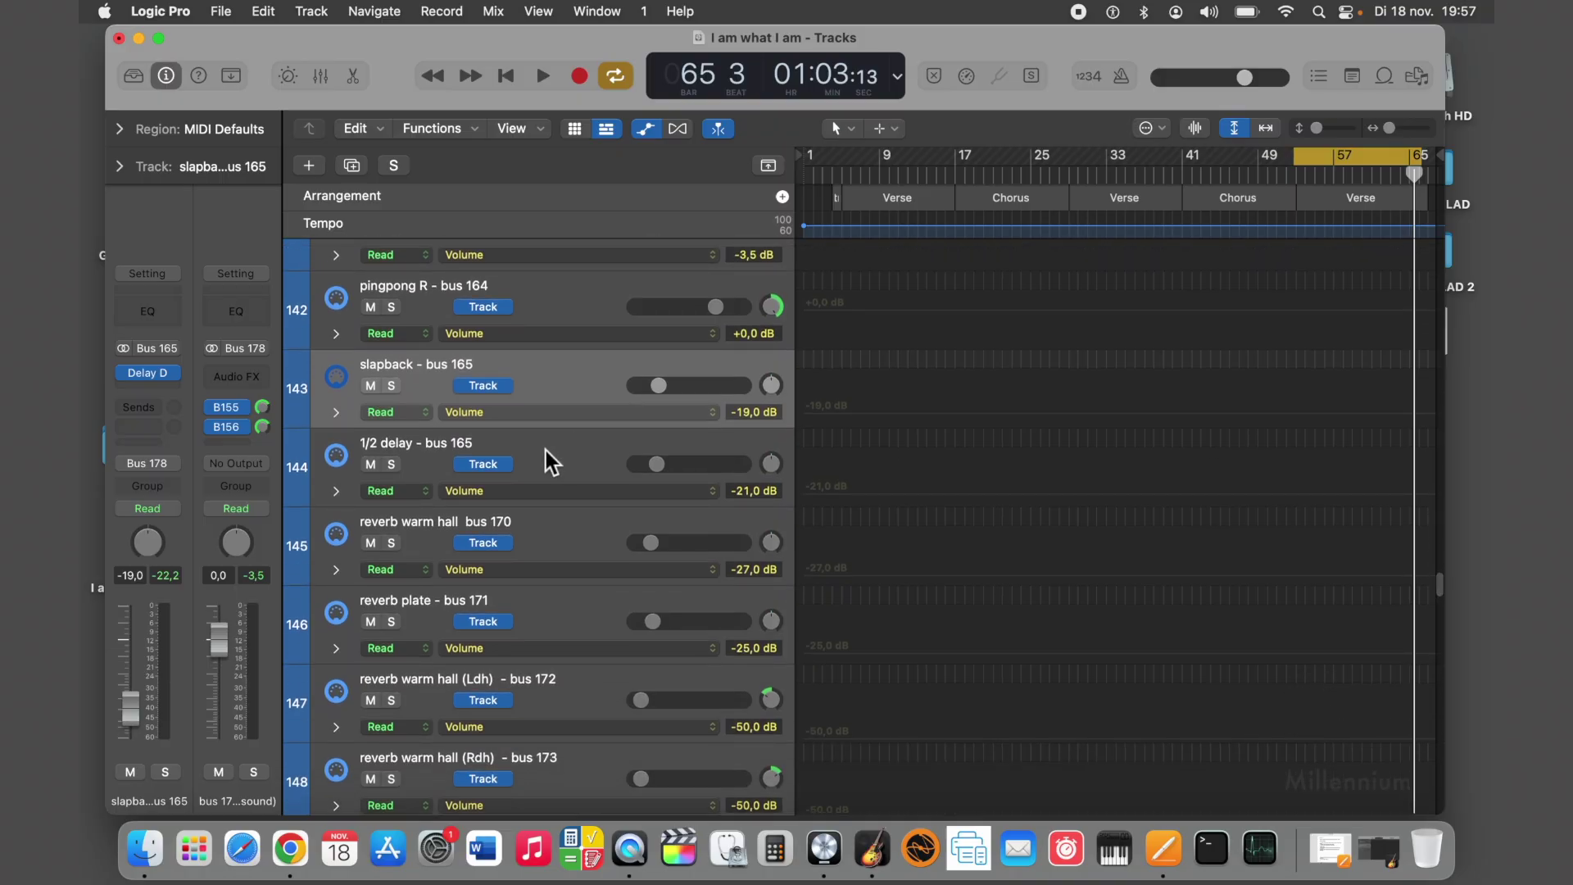
{"action": "left_click", "coordinate": [546, 450]}
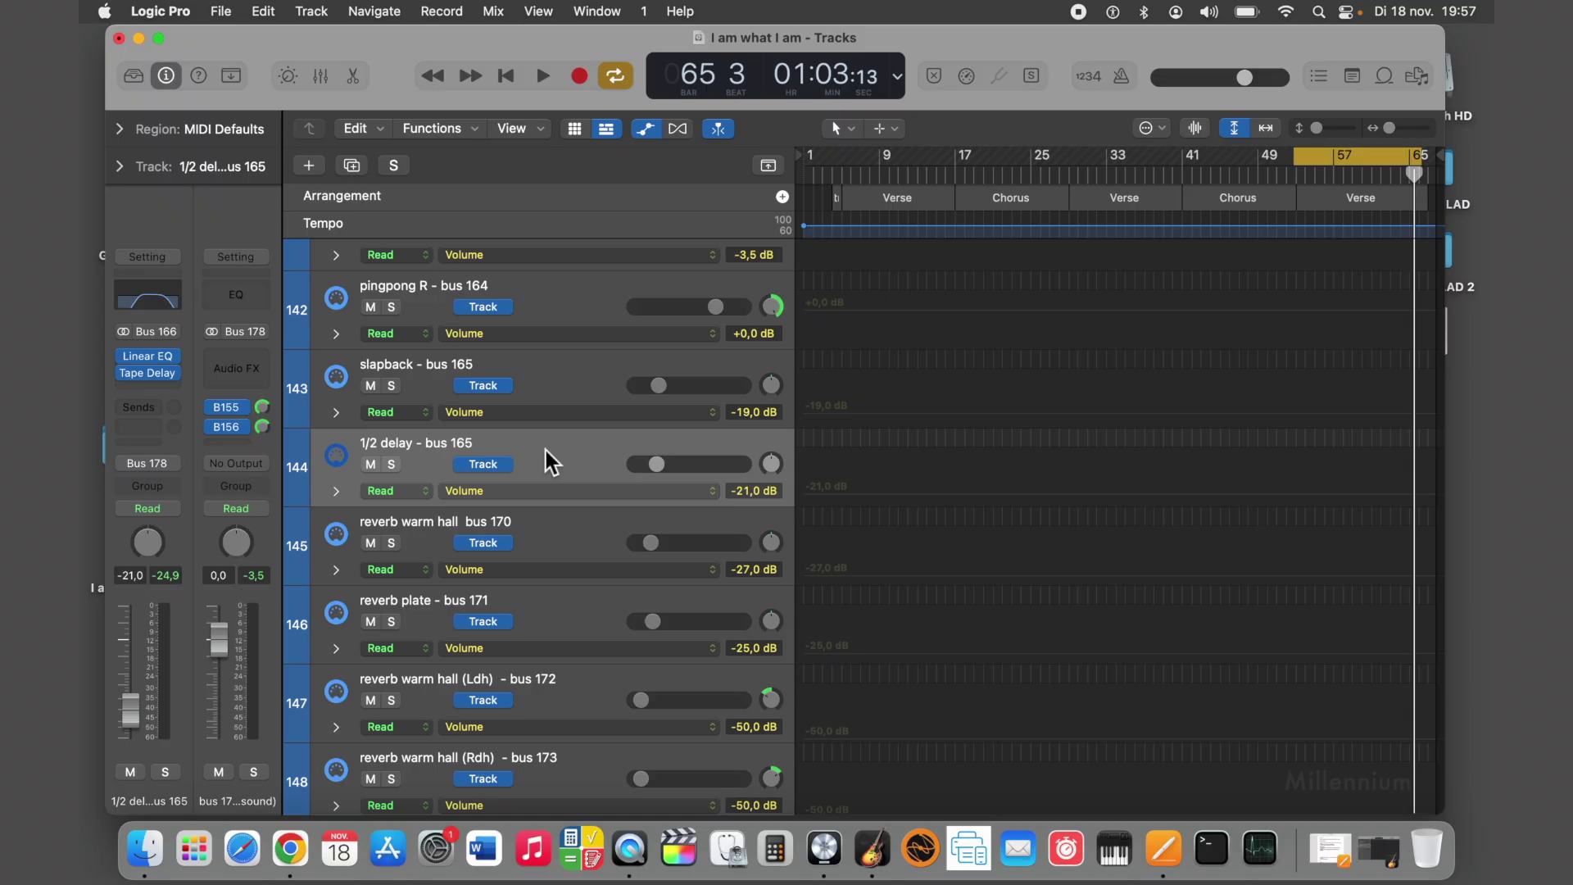
{"action": "scroll", "coordinate": [544, 447], "scroll_direction": "down", "scroll_amount": 1}
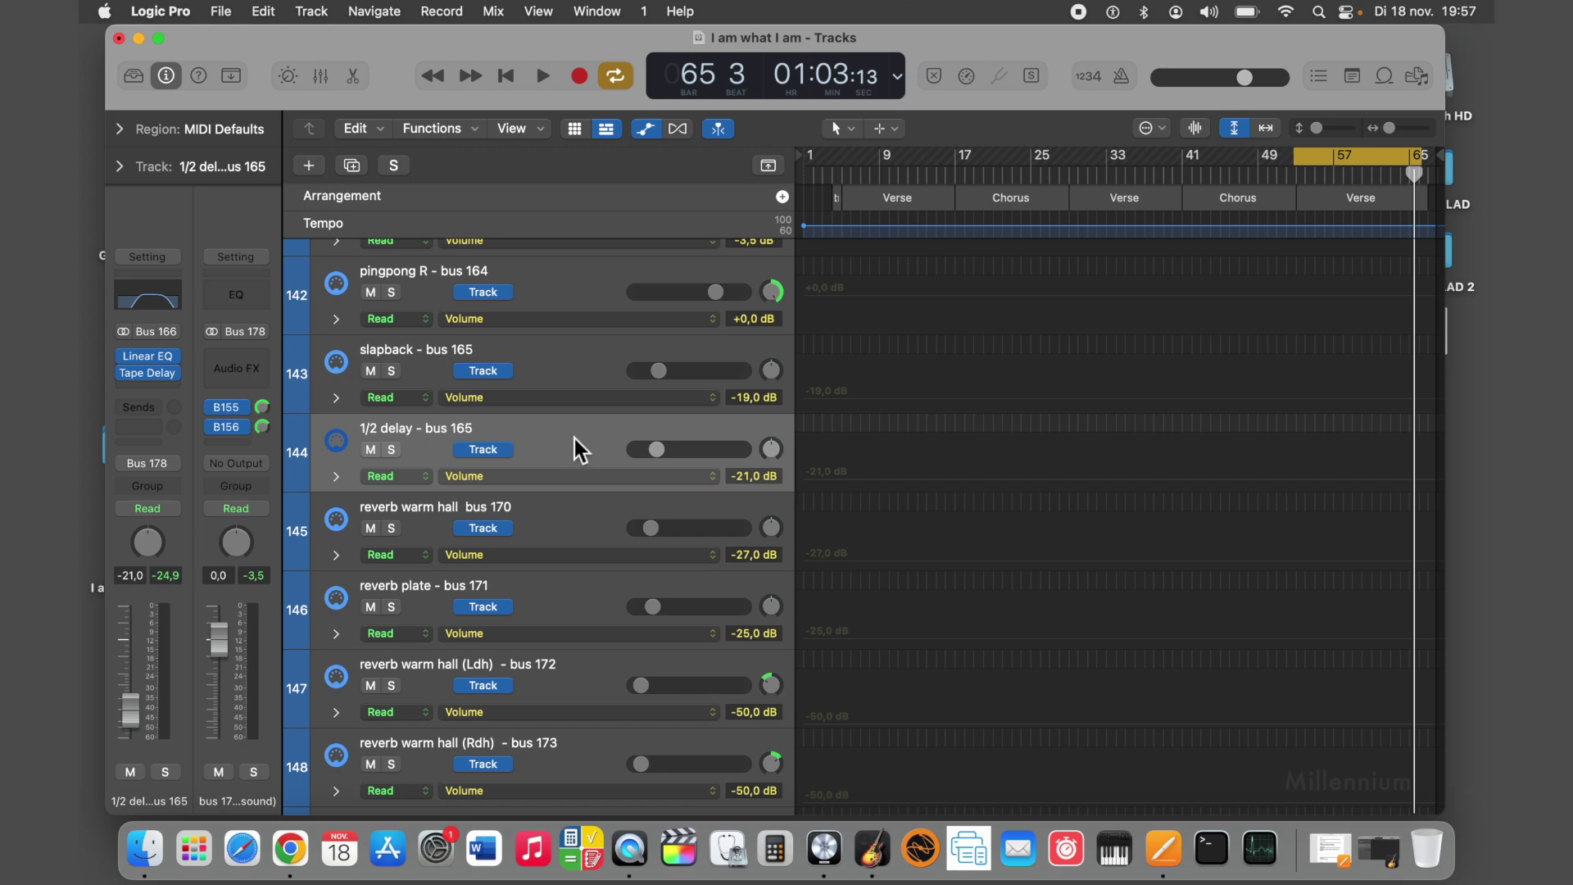
Step: Drop the volume automation line of bus 179 - wet compressed sound to start at -23.6 dB and raise it again to start at -3.4 dB
{"action": "scroll", "coordinate": [574, 446], "scroll_direction": "down", "scroll_amount": 15}
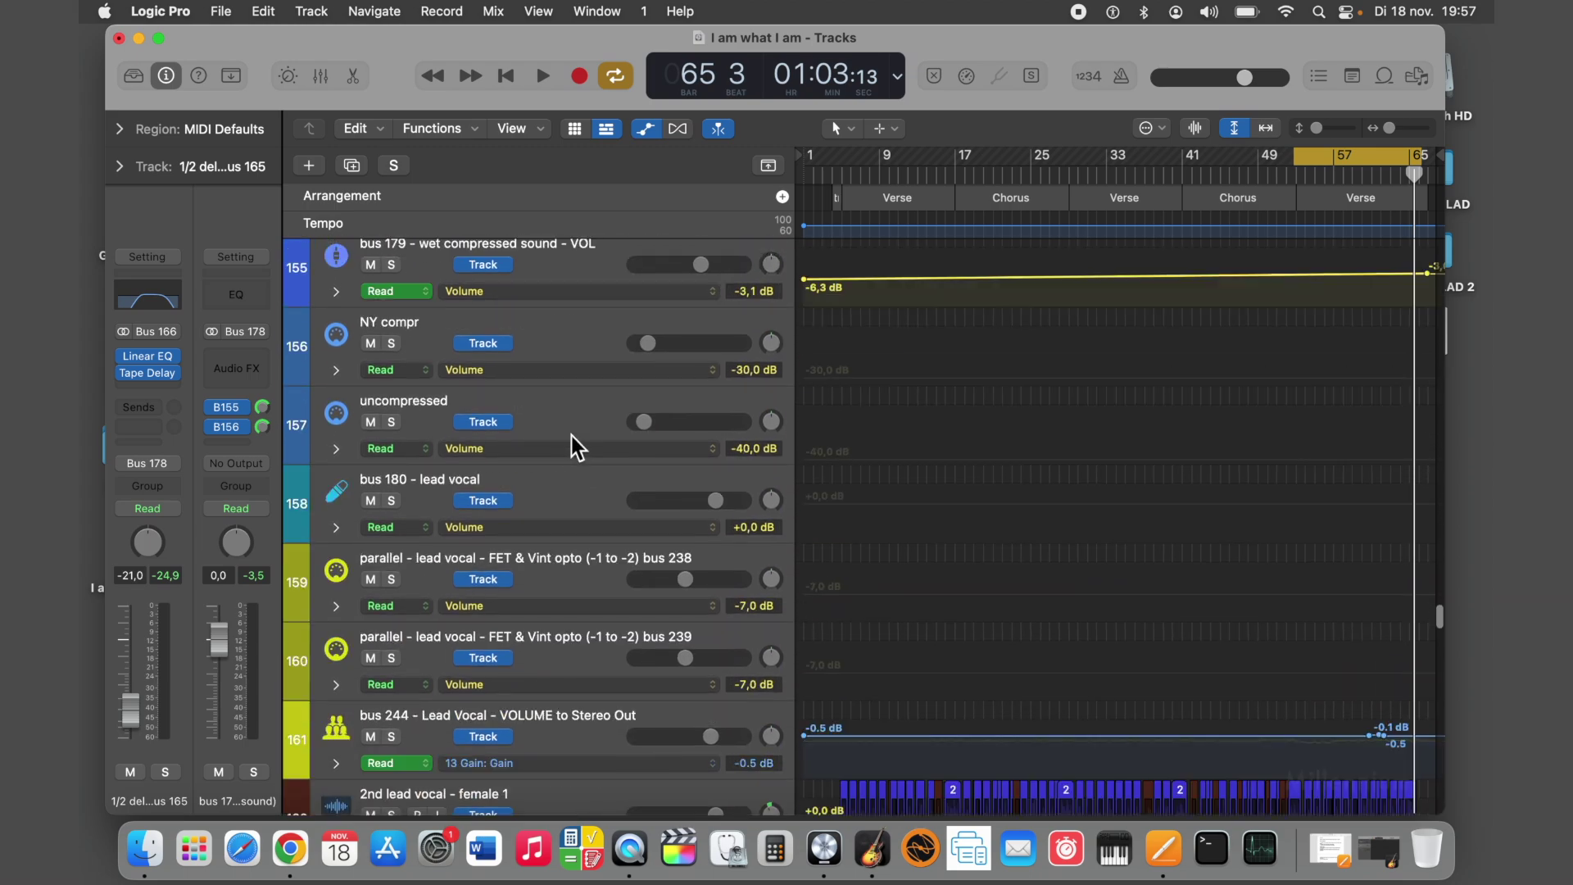
{"action": "left_click_drag", "start_coordinate": [883, 278], "coordinate": [880, 301]}
{"action": "scroll", "coordinate": [602, 440], "scroll_direction": "up", "scroll_amount": 2}
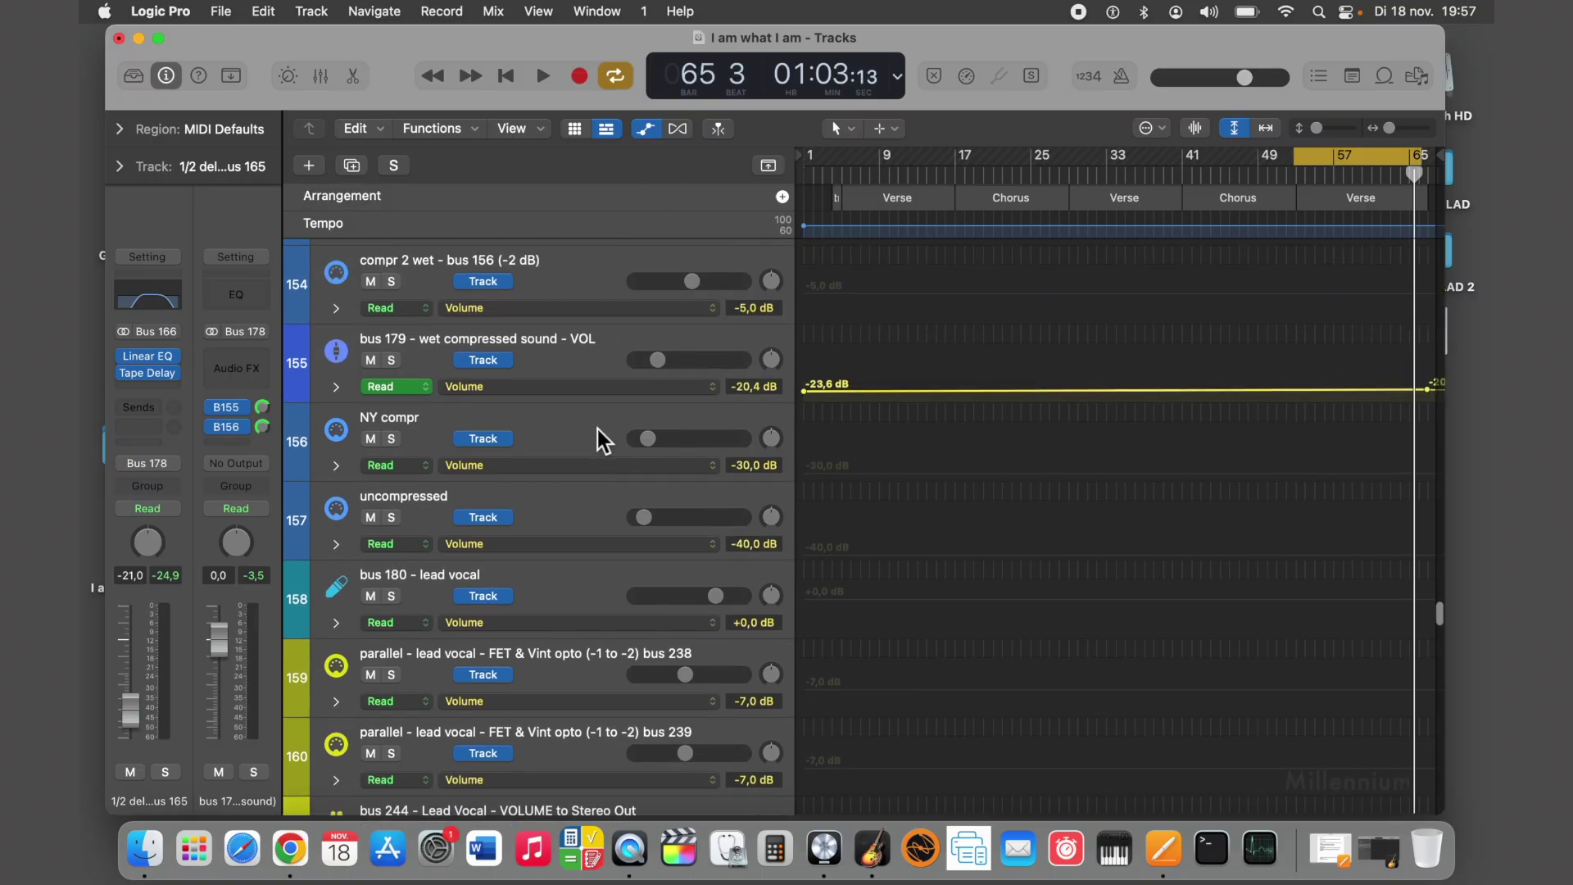
{"action": "scroll", "coordinate": [639, 442], "scroll_direction": "up", "scroll_amount": 2}
{"action": "left_click_drag", "start_coordinate": [837, 477], "coordinate": [827, 459]}
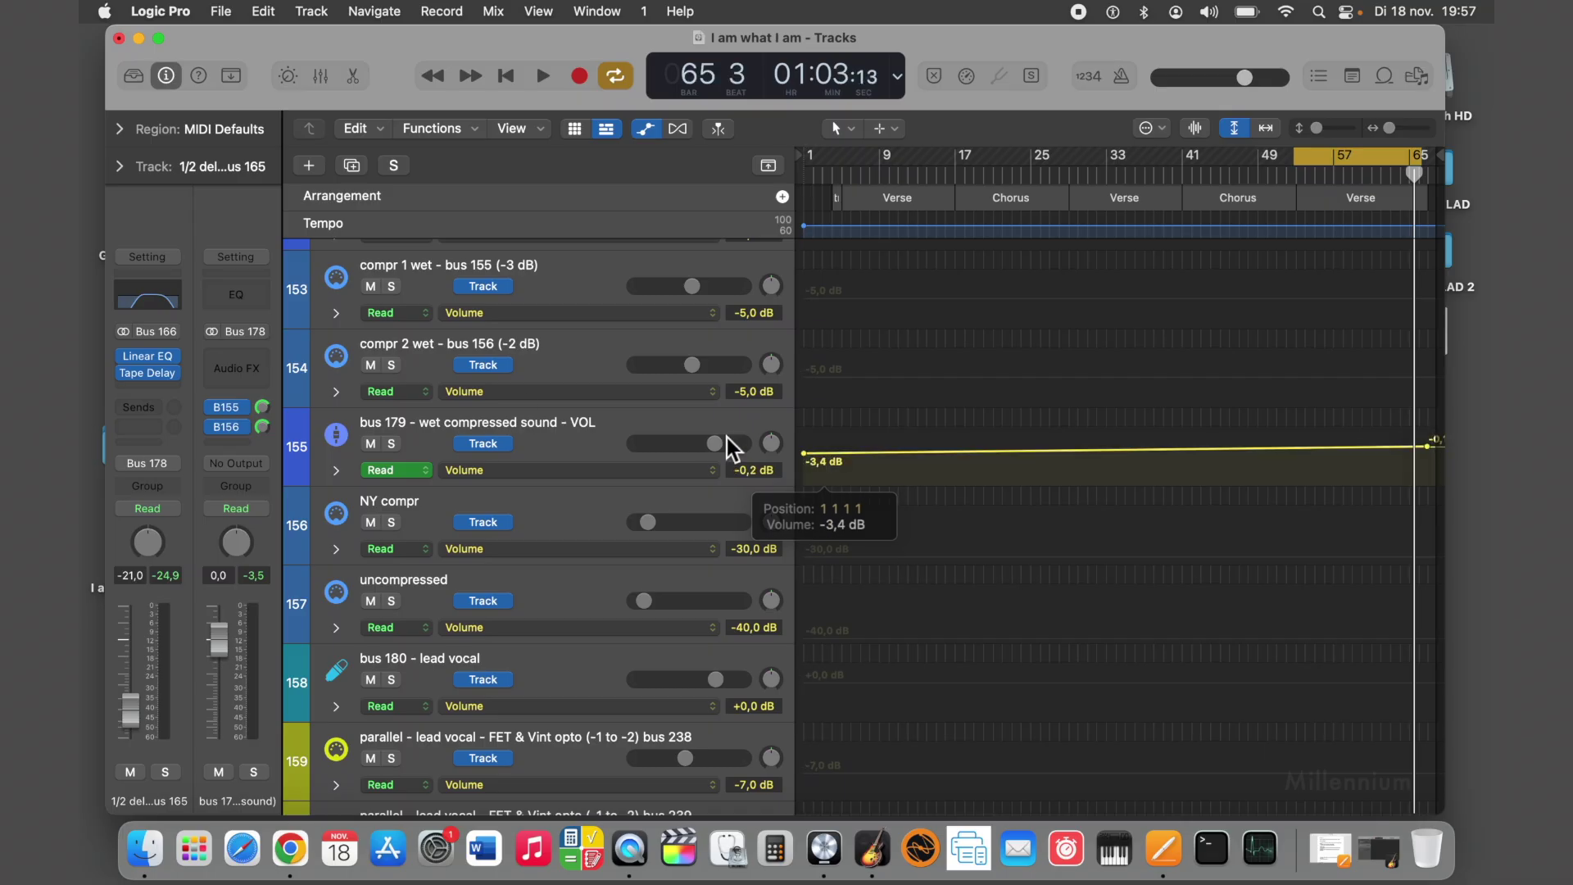
Step: Solo bus 179 - wet compressed sound, play the last verse while following the reverb and vocal bus meters, stop playback and clear the solo
{"action": "left_click", "coordinate": [391, 443]}
{"action": "scroll", "coordinate": [392, 444], "scroll_direction": "up", "scroll_amount": 1}
{"action": "scroll", "coordinate": [394, 435], "scroll_direction": "up", "scroll_amount": 6}
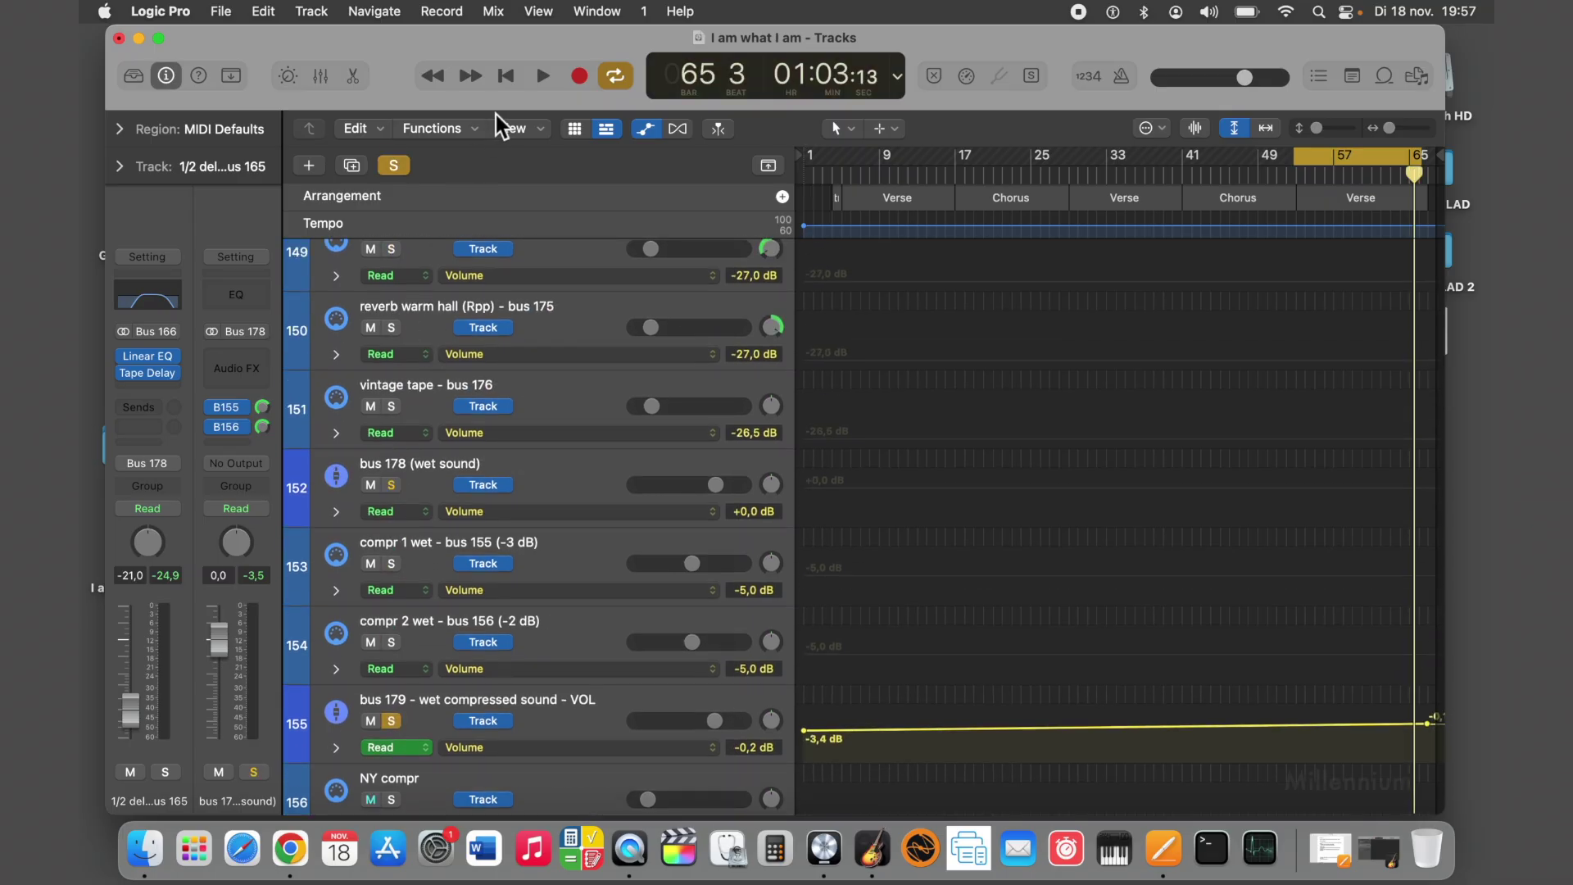
{"action": "left_click", "coordinate": [543, 76]}
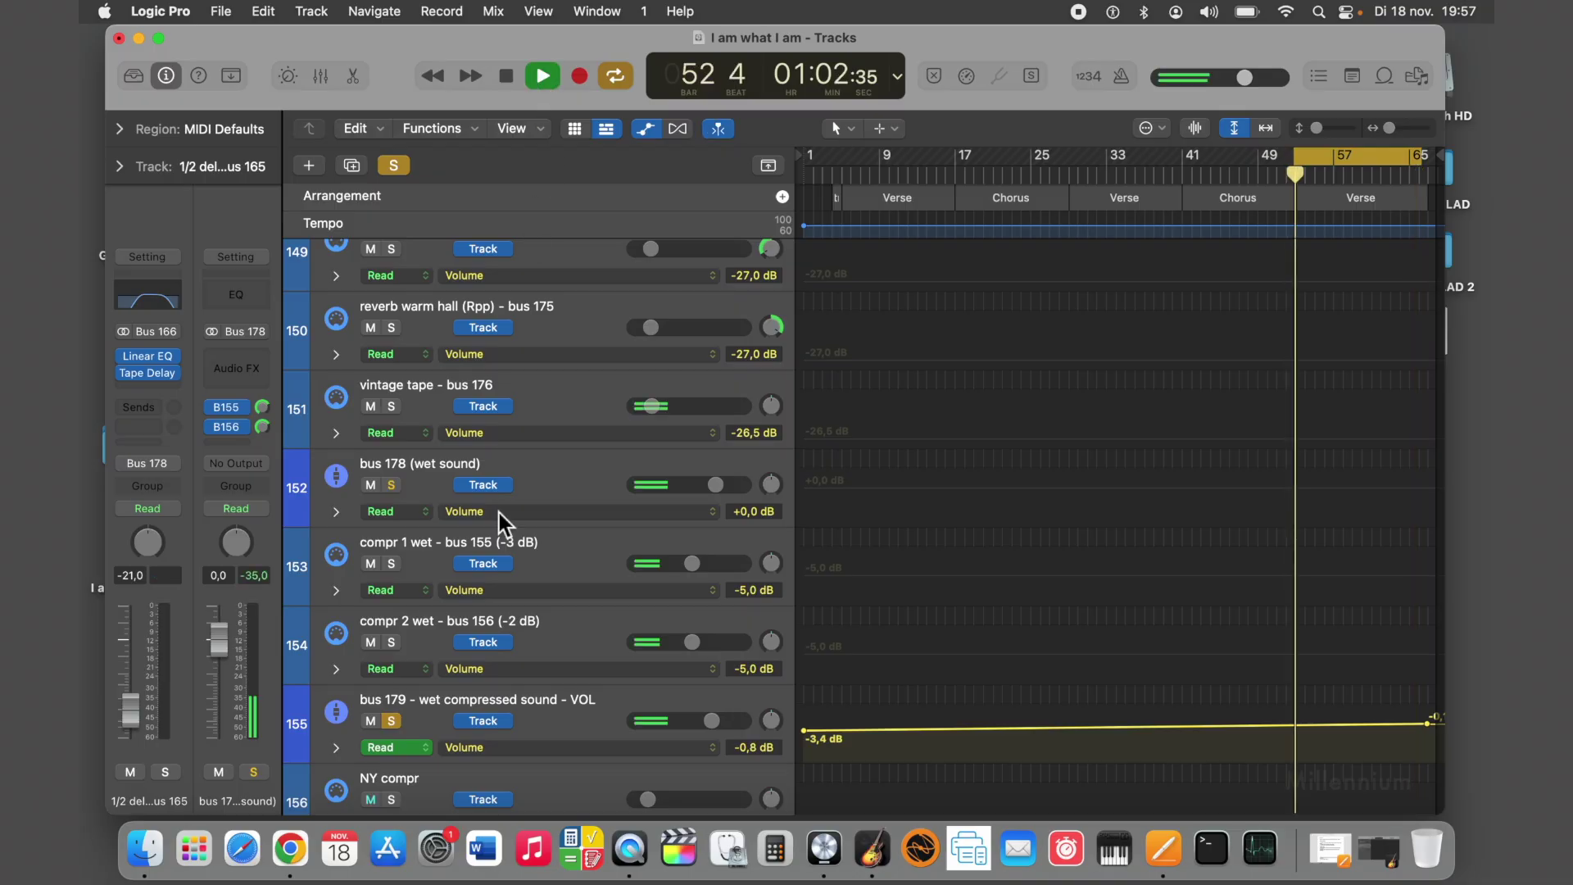
{"action": "scroll", "coordinate": [517, 554], "scroll_direction": "down", "scroll_amount": 4}
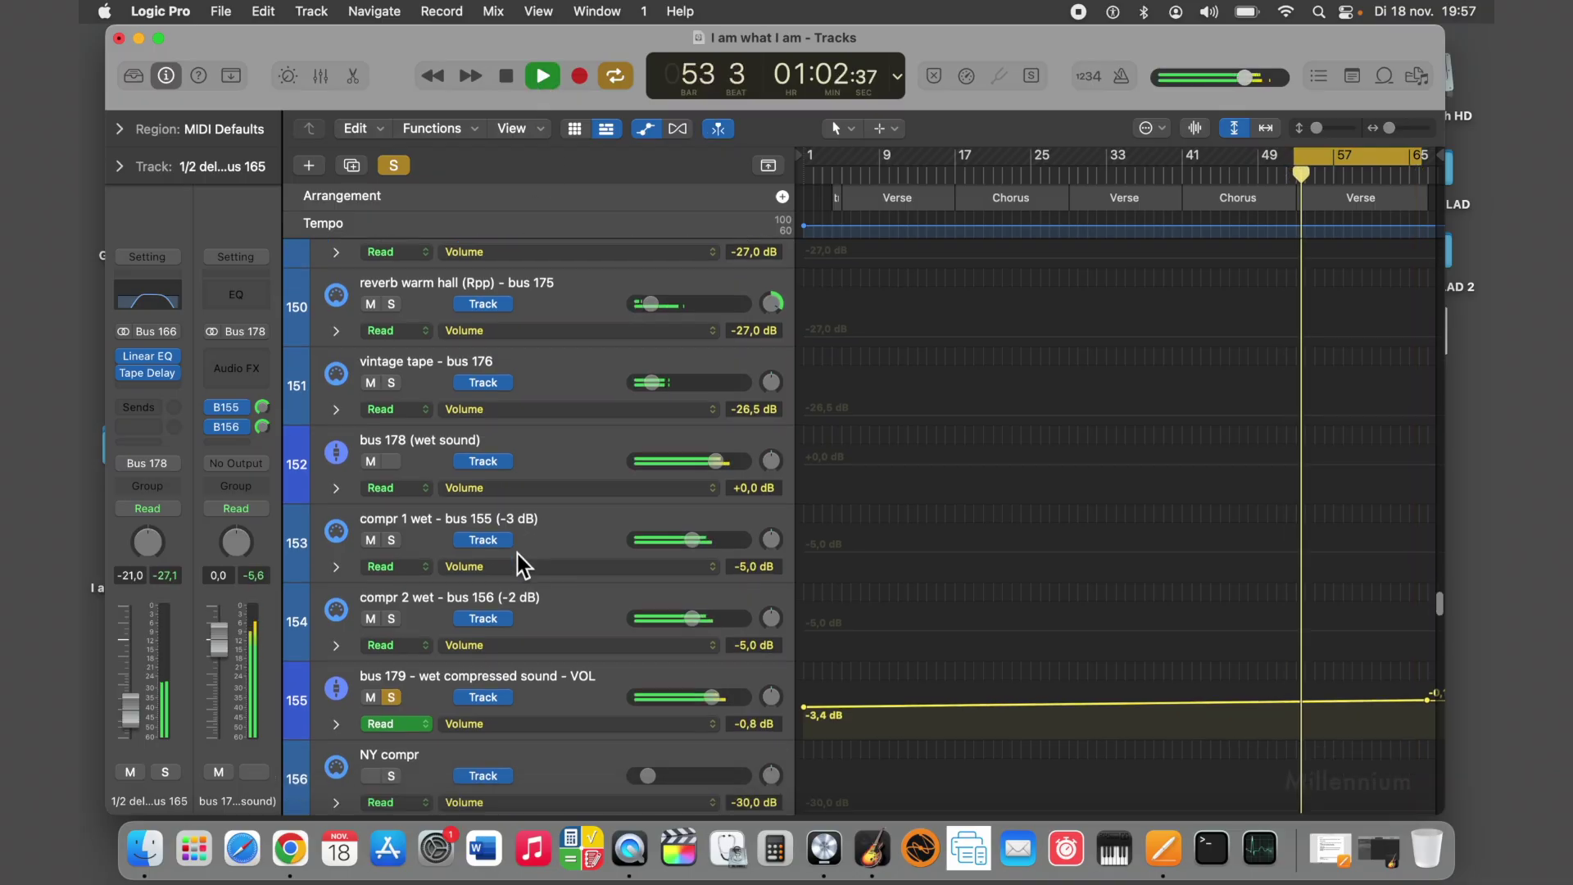
{"action": "scroll", "coordinate": [518, 553], "scroll_direction": "up", "scroll_amount": 8}
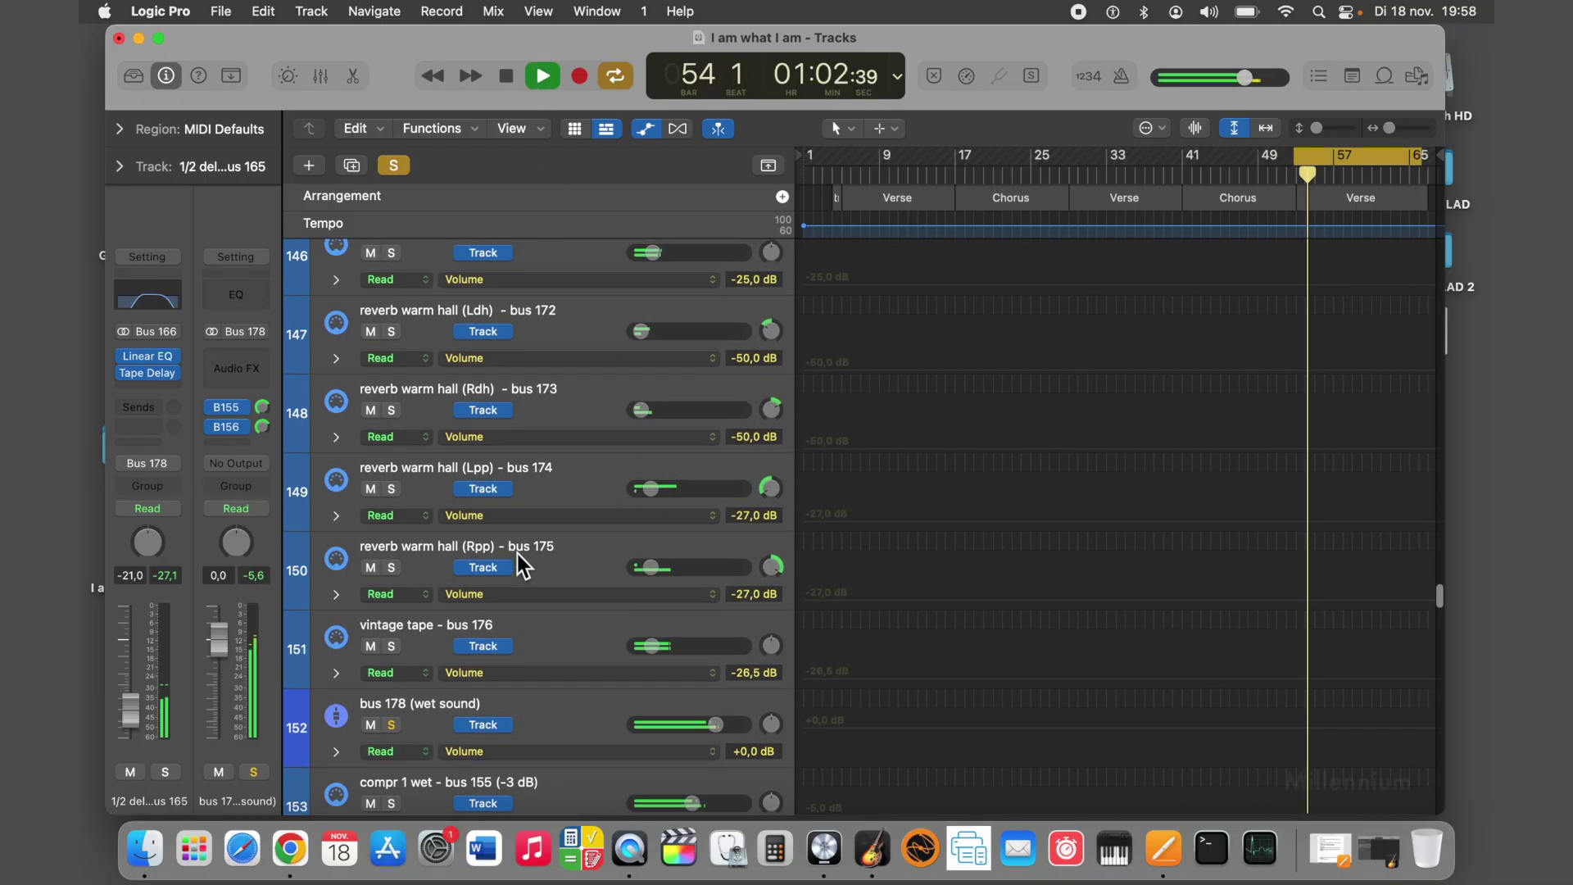
{"action": "scroll", "coordinate": [517, 554], "scroll_direction": "down", "scroll_amount": 14}
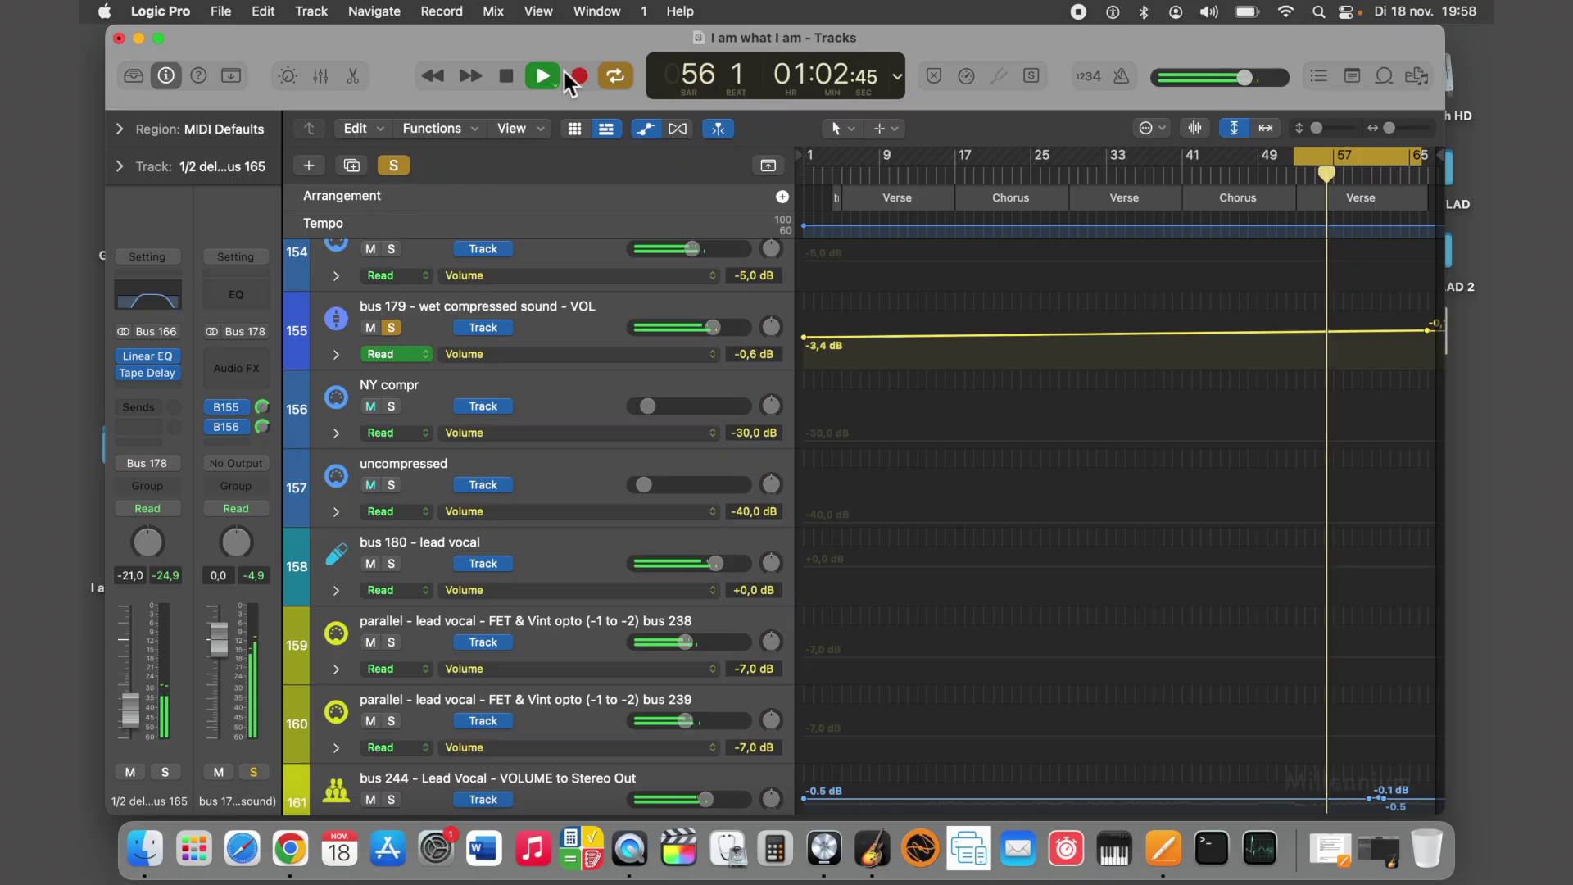
{"action": "left_click", "coordinate": [508, 77]}
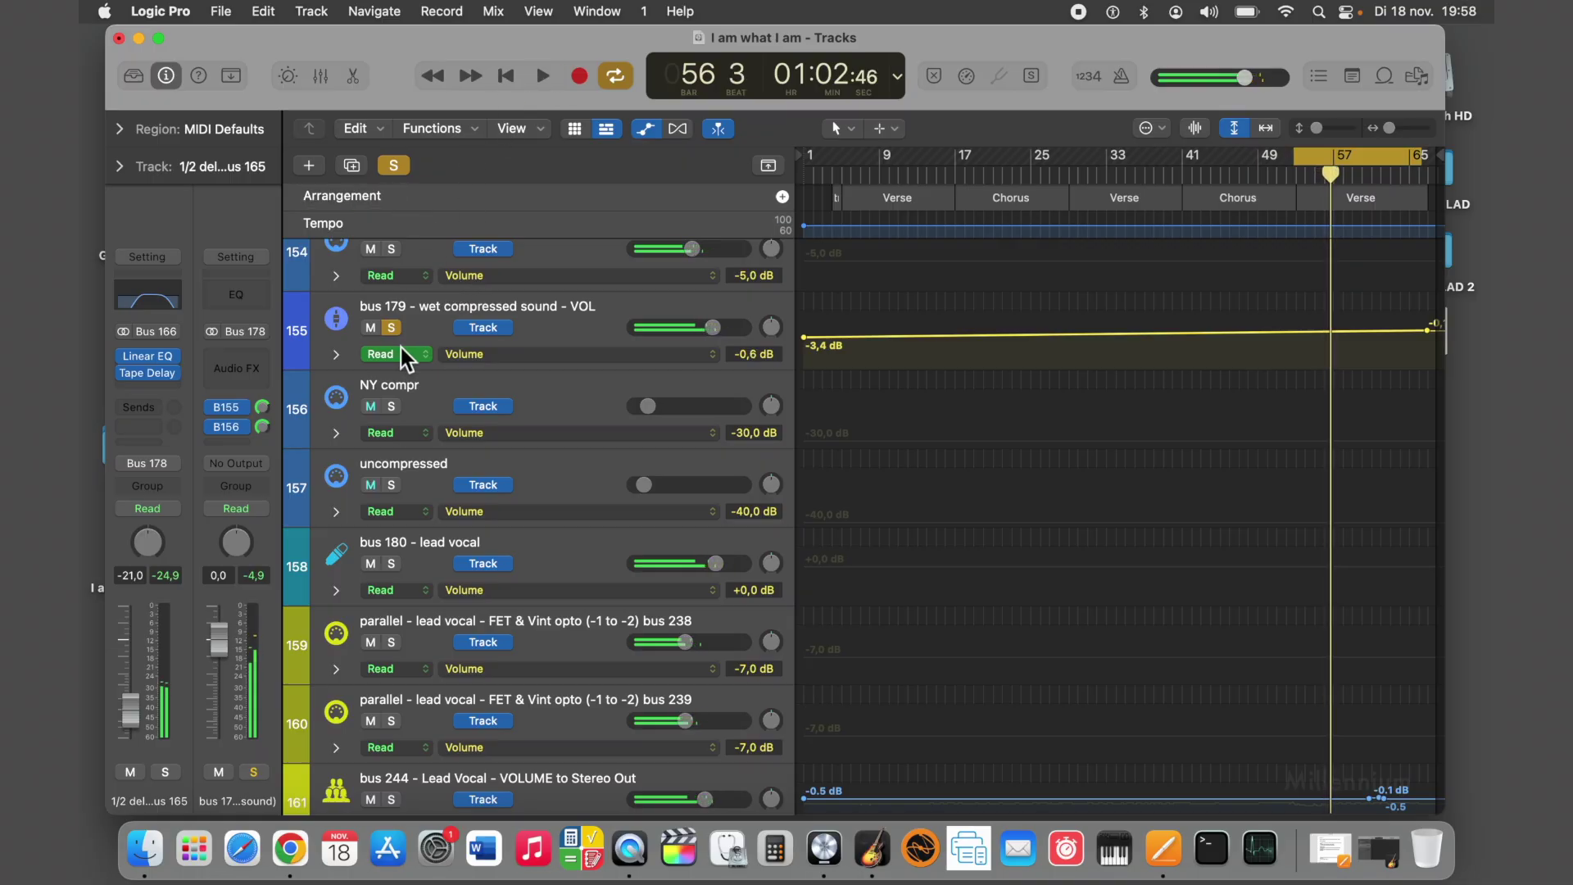
{"action": "left_click", "coordinate": [395, 166]}
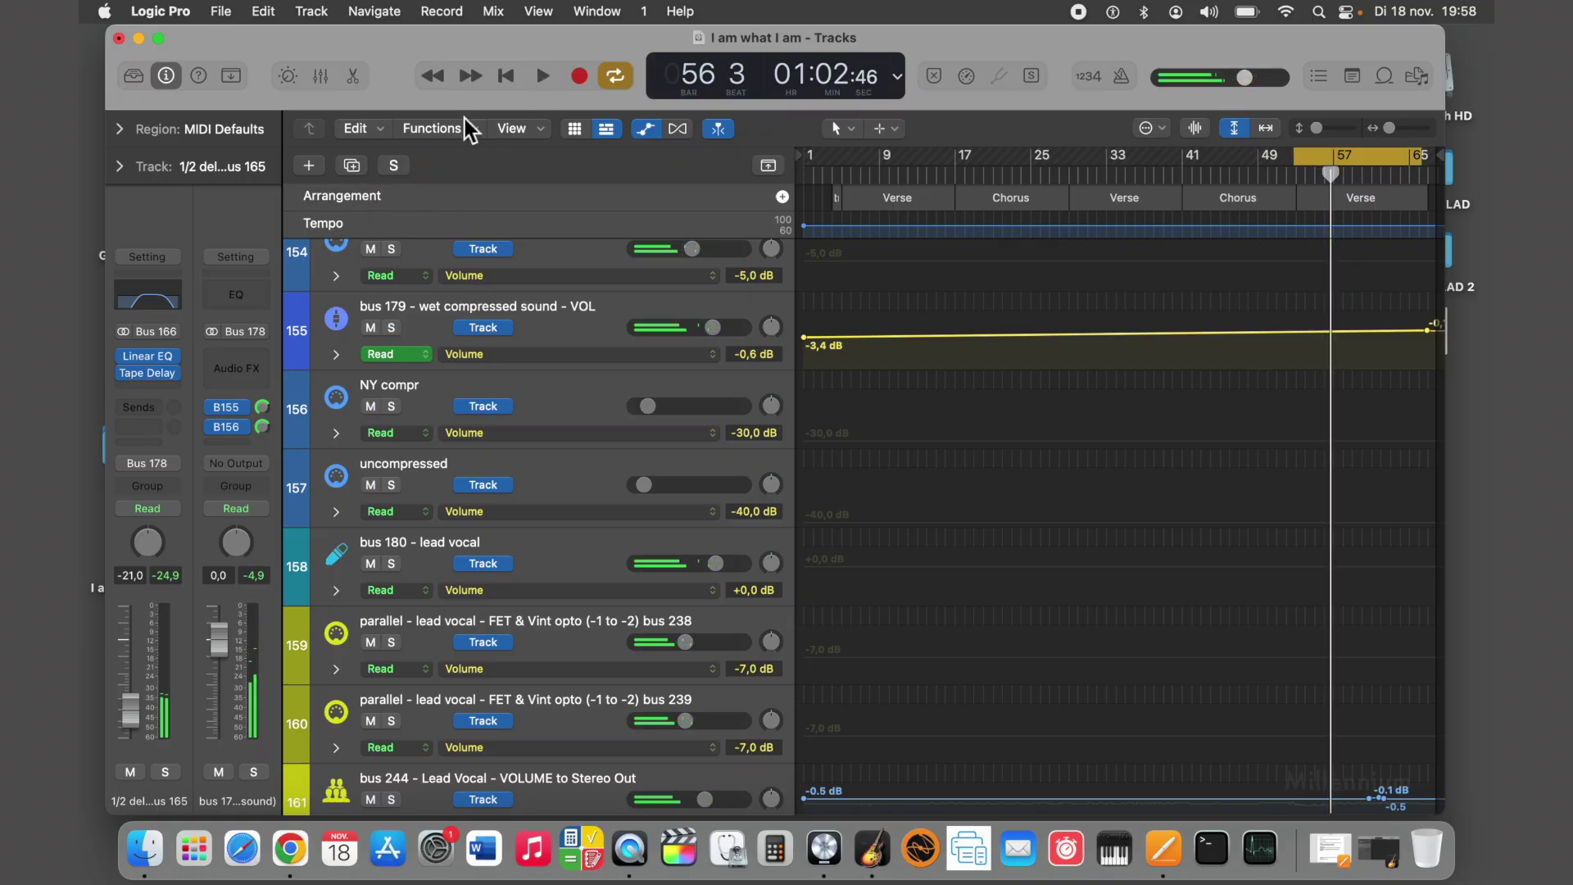
Step: Play the full mix from the last verse and lower bus 179's volume automation line to start at -27.2 dB
{"action": "left_click", "coordinate": [542, 77]}
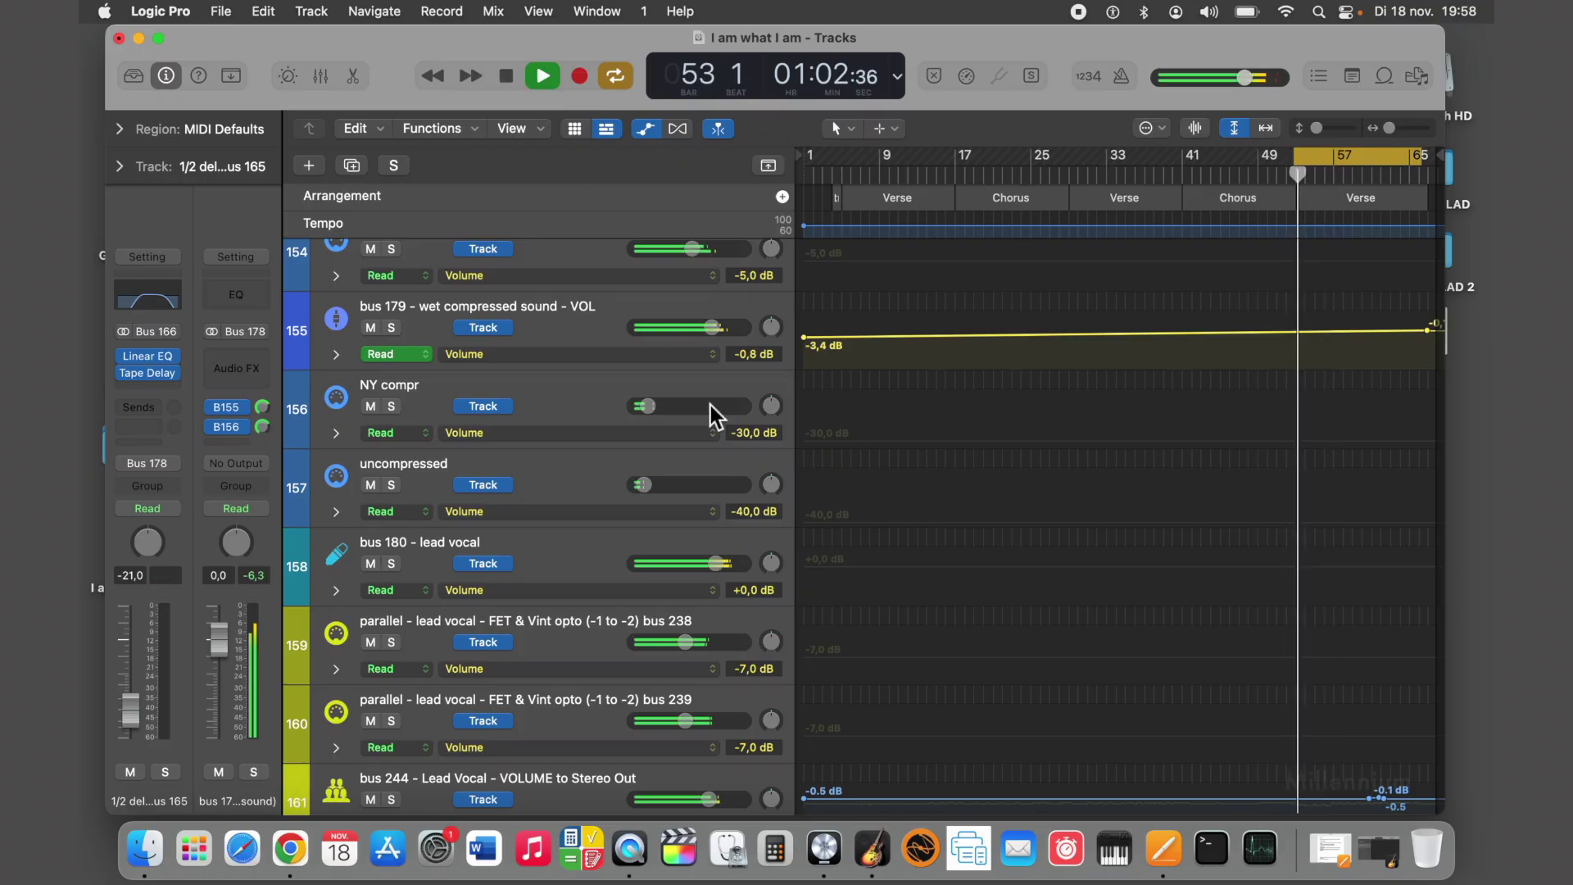
{"action": "scroll", "coordinate": [741, 504], "scroll_direction": "down", "scroll_amount": 4}
{"action": "scroll", "coordinate": [743, 509], "scroll_direction": "up", "scroll_amount": 4}
{"action": "scroll", "coordinate": [744, 510], "scroll_direction": "up", "scroll_amount": 3}
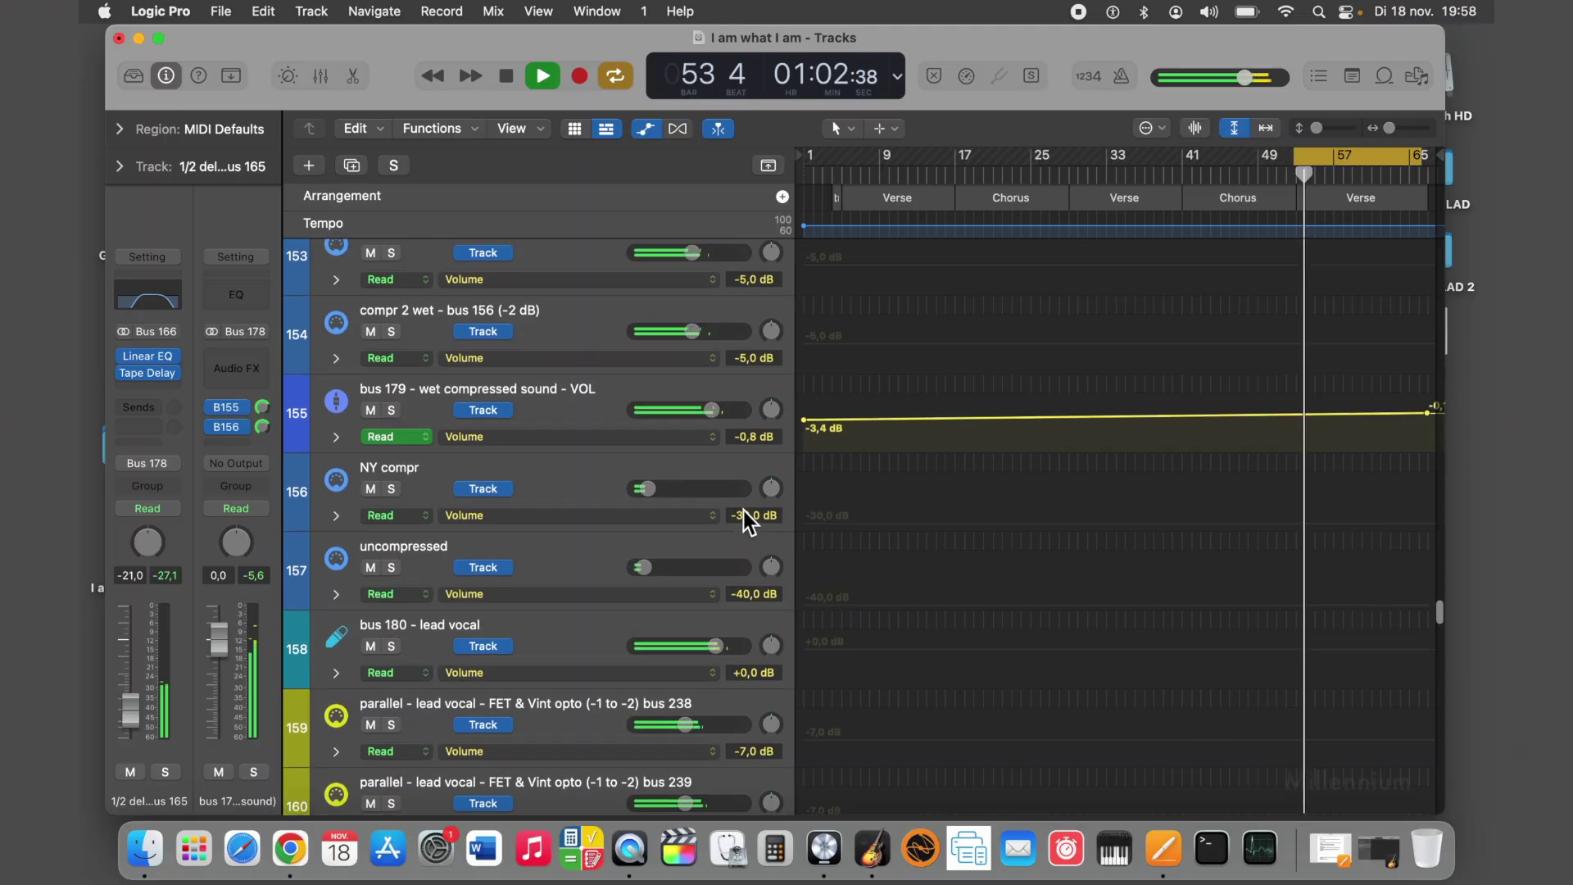
{"action": "left_click_drag", "start_coordinate": [829, 454], "coordinate": [839, 477]}
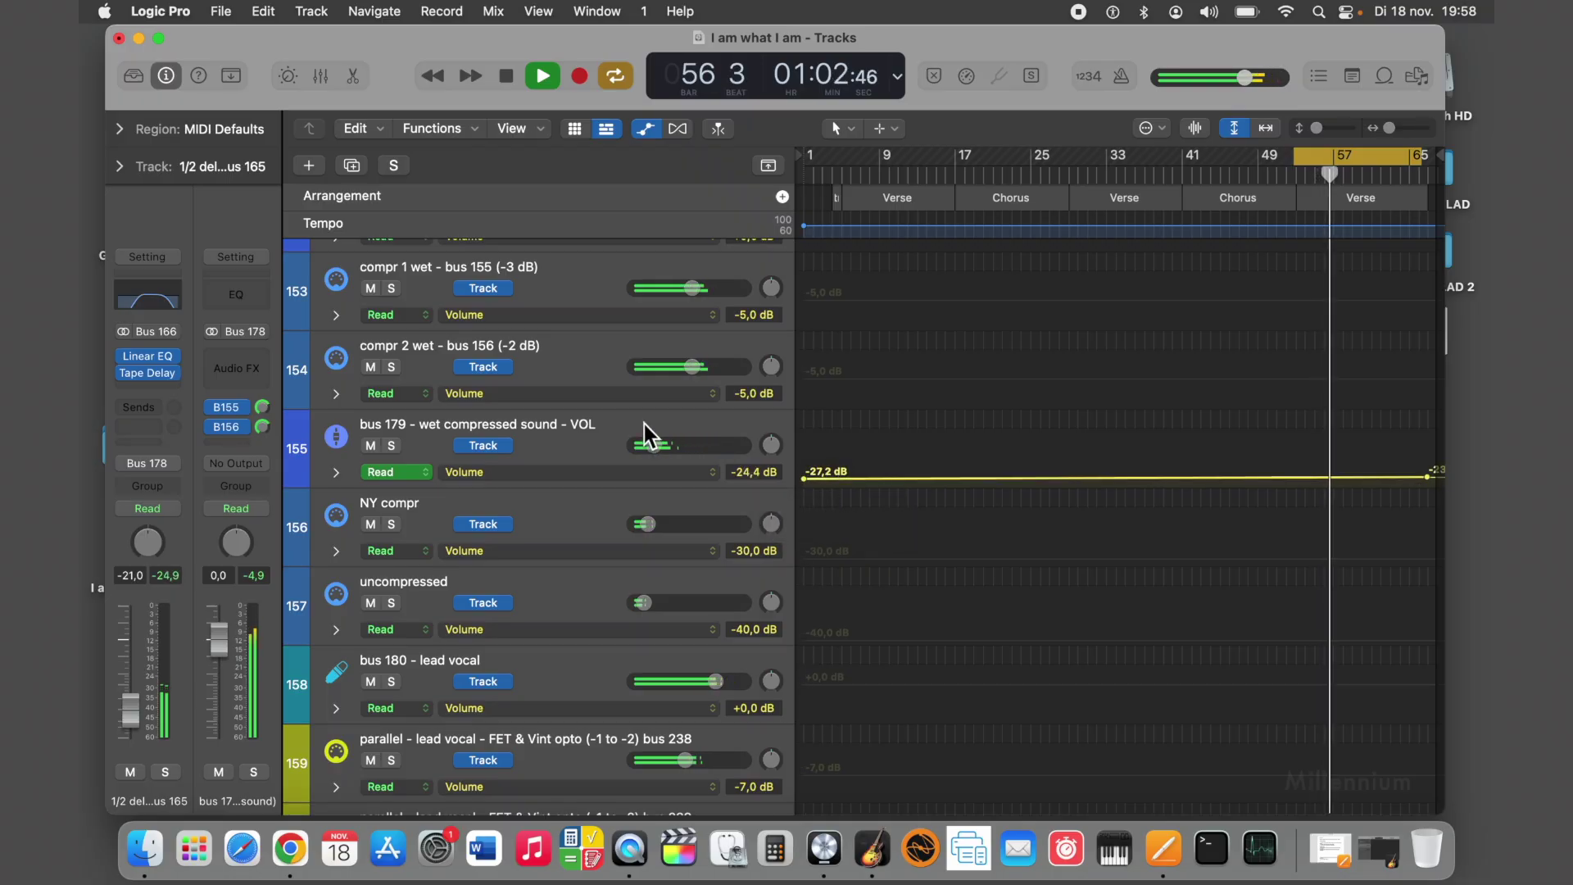
Step: Follow the levels of the reverb, delay and dry compressor tracks during full-mix playback, ending at the de haas delays, and stop playback
{"action": "scroll", "coordinate": [644, 424], "scroll_direction": "up", "scroll_amount": 1}
{"action": "scroll", "coordinate": [644, 425], "scroll_direction": "up", "scroll_amount": 10}
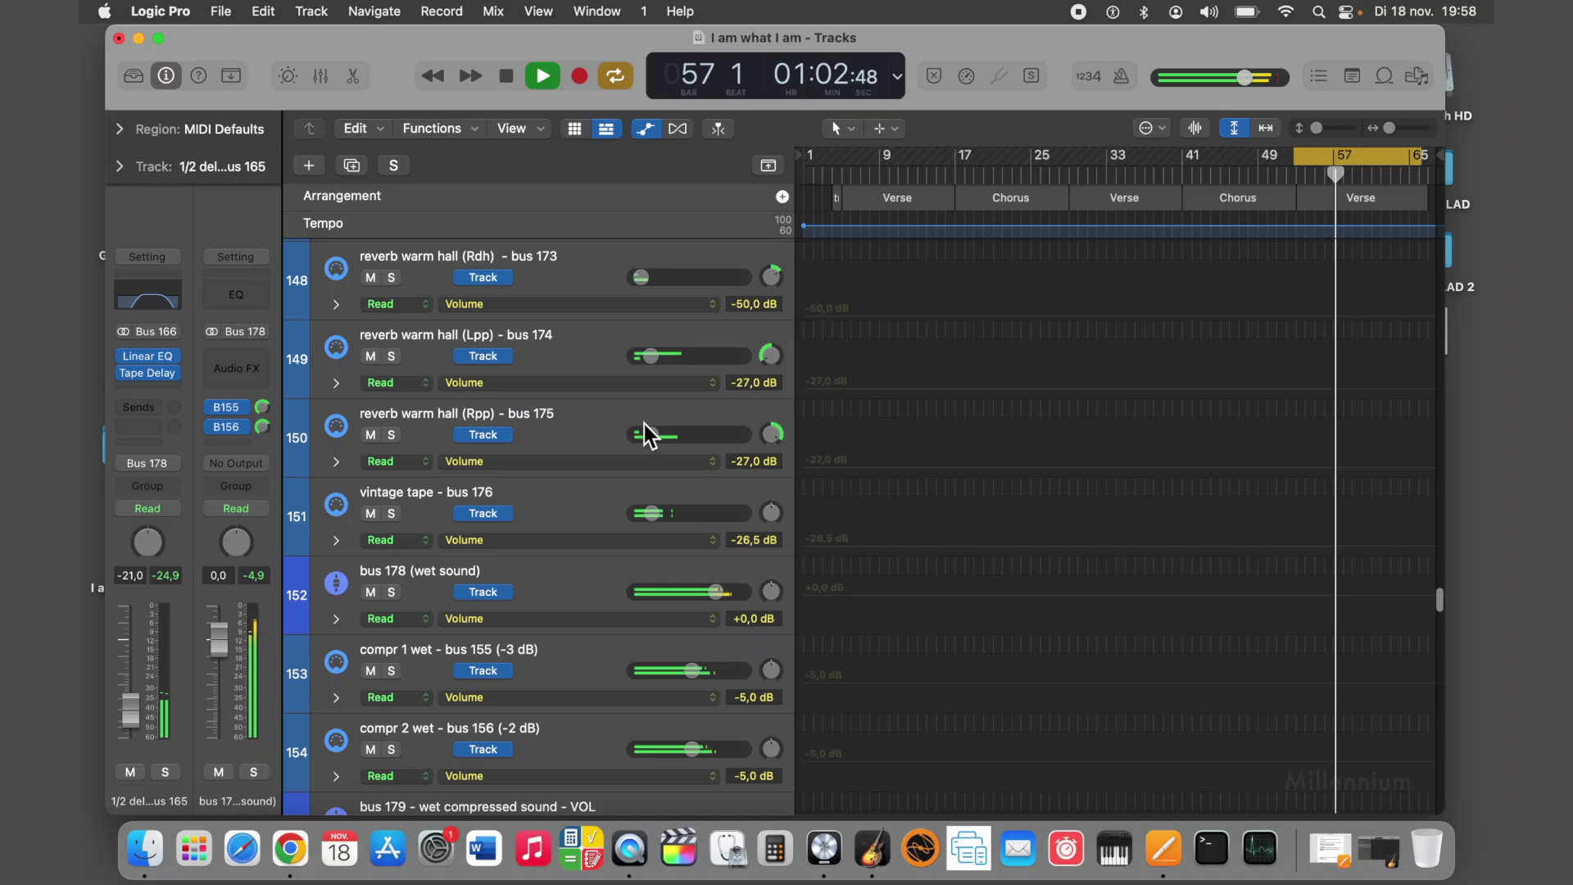
{"action": "scroll", "coordinate": [643, 425], "scroll_direction": "up", "scroll_amount": 6}
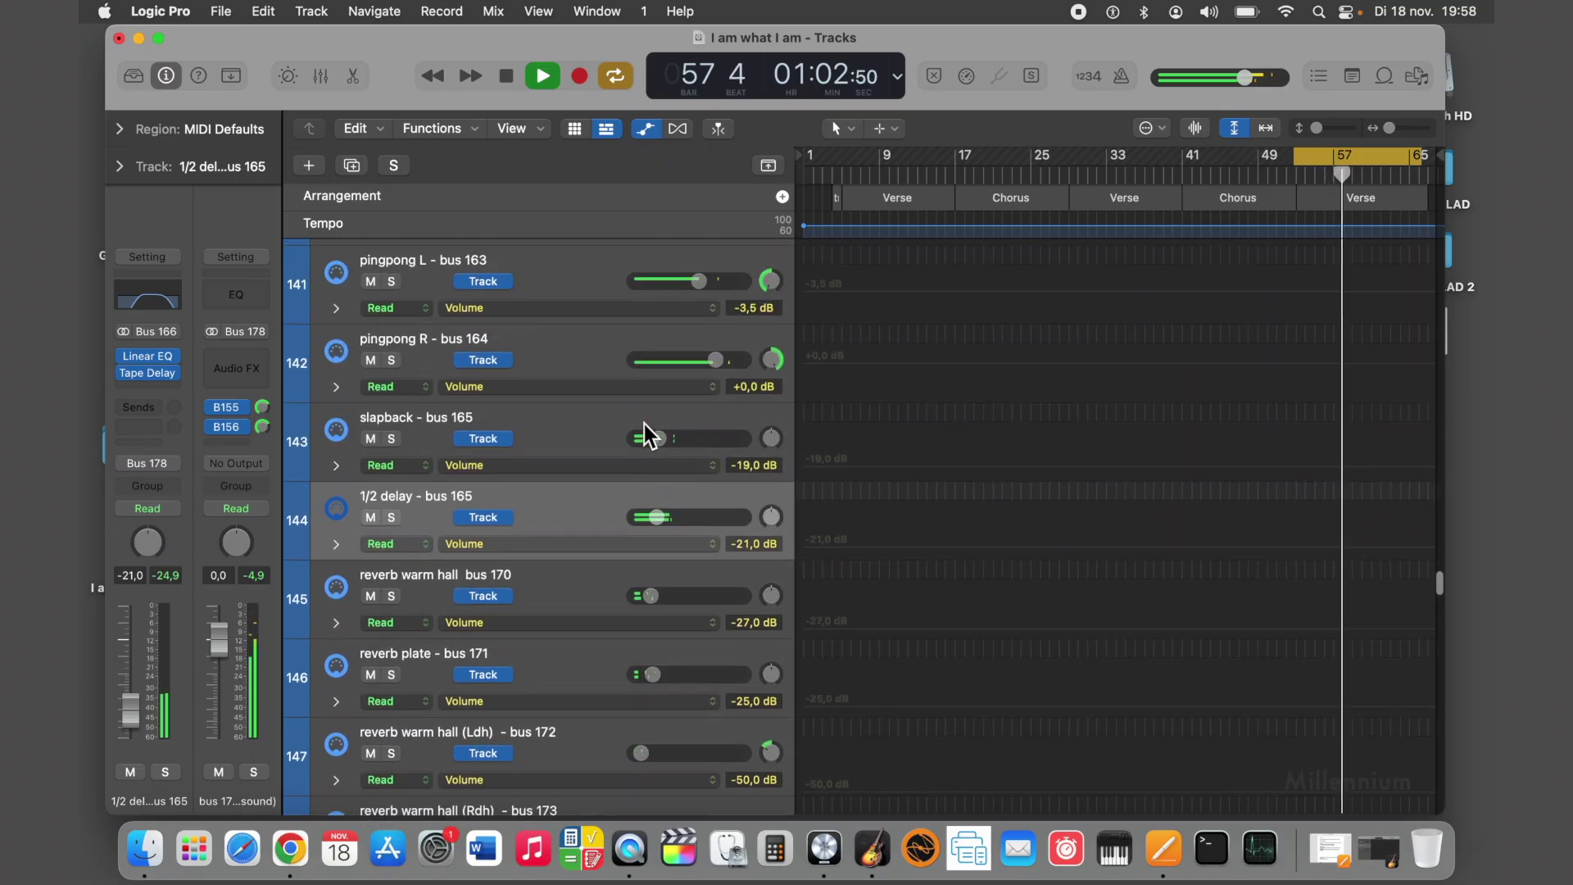
{"action": "scroll", "coordinate": [644, 424], "scroll_direction": "up", "scroll_amount": 3}
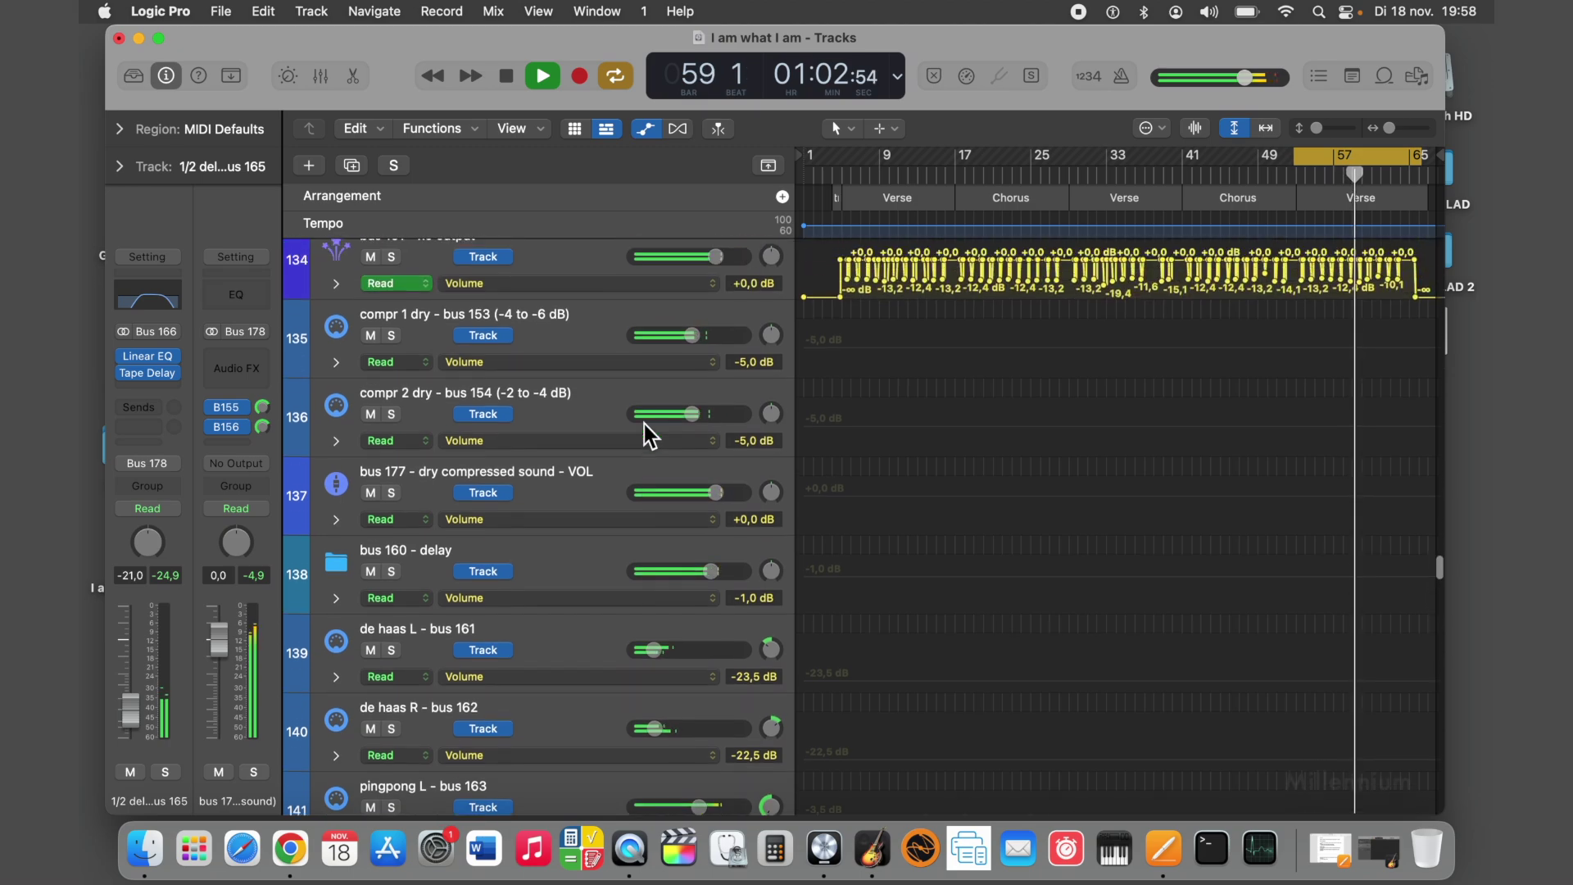
{"action": "scroll", "coordinate": [643, 424], "scroll_direction": "up", "scroll_amount": 1}
{"action": "scroll", "coordinate": [644, 425], "scroll_direction": "down", "scroll_amount": 2}
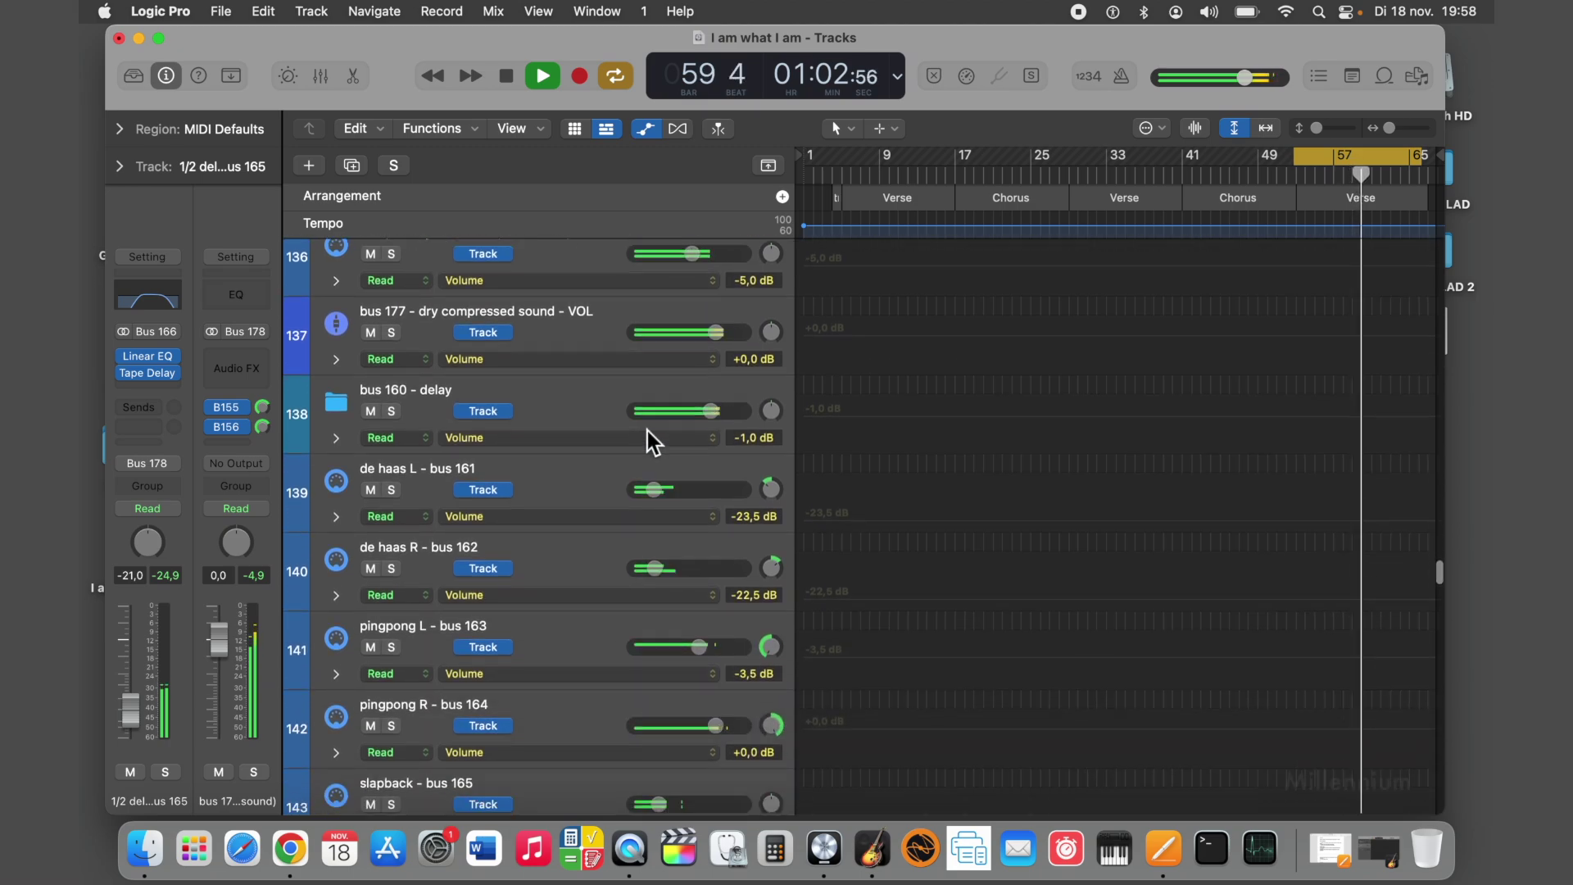
{"action": "scroll", "coordinate": [644, 426], "scroll_direction": "down", "scroll_amount": 3}
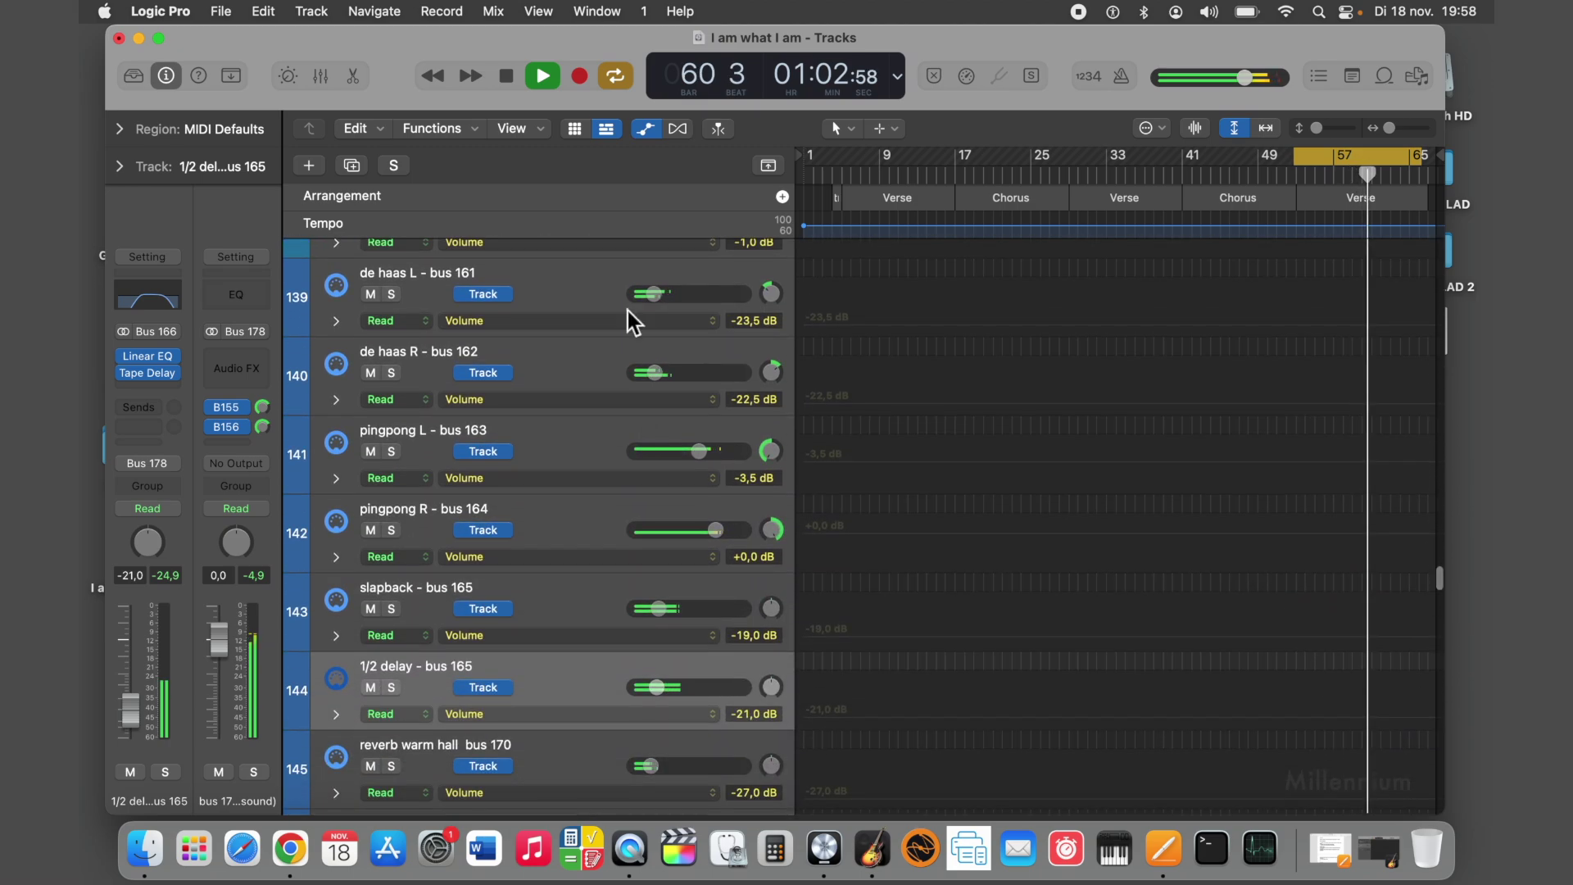
{"action": "left_click", "coordinate": [508, 77]}
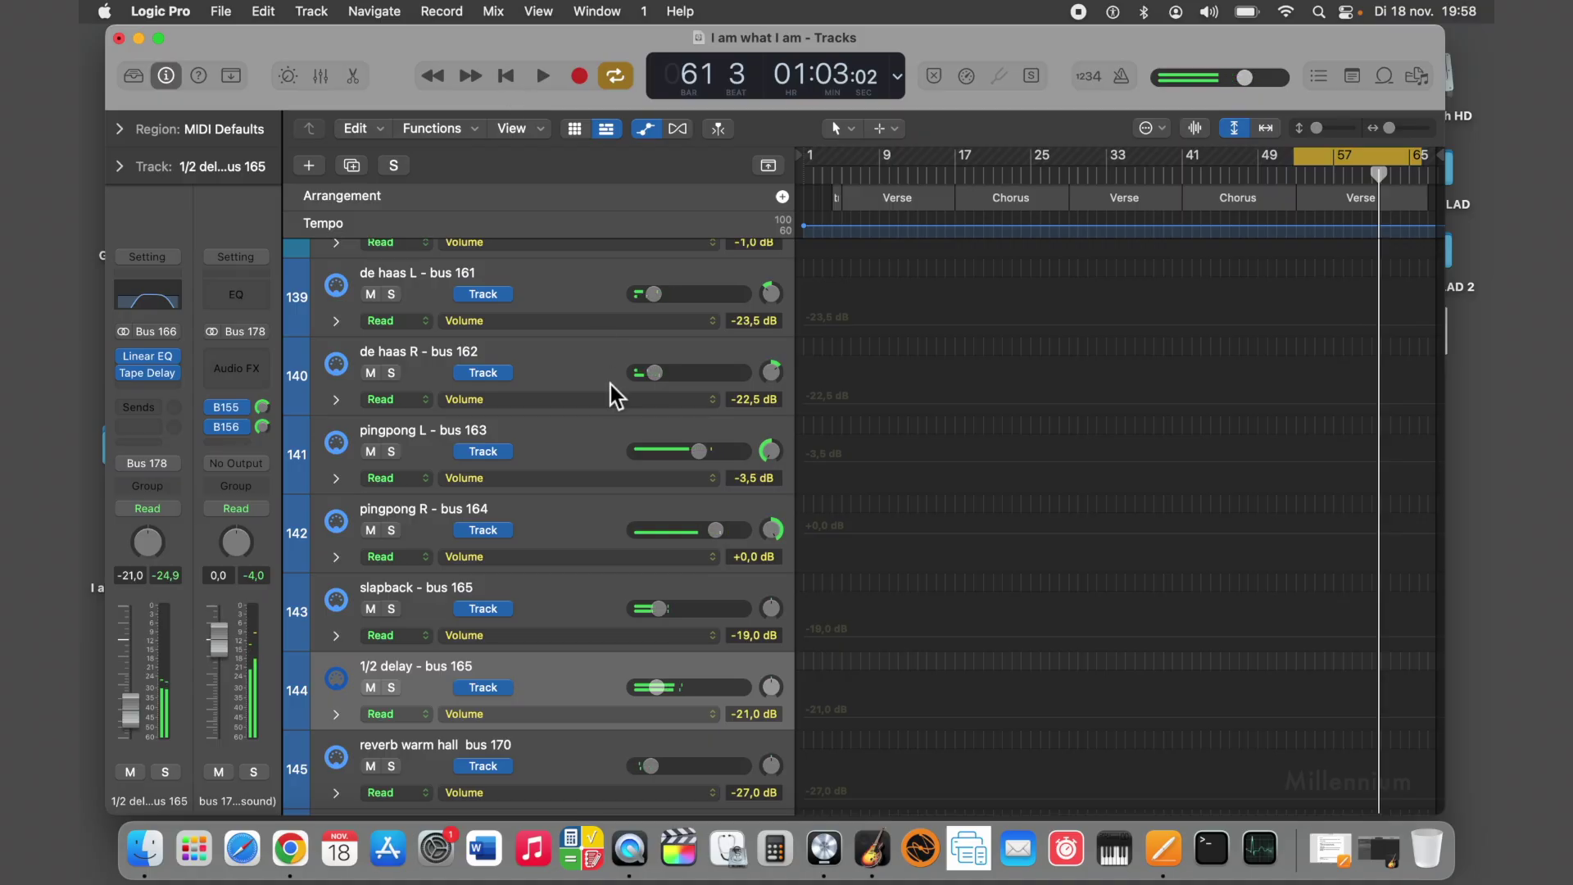
Step: Review the lead vocal chain from bus 244 back up to bus 151 and the dry compressors, and down to the delay and reverb tracks
{"action": "scroll", "coordinate": [608, 385], "scroll_direction": "down", "scroll_amount": 10}
{"action": "scroll", "coordinate": [608, 384], "scroll_direction": "down", "scroll_amount": 10}
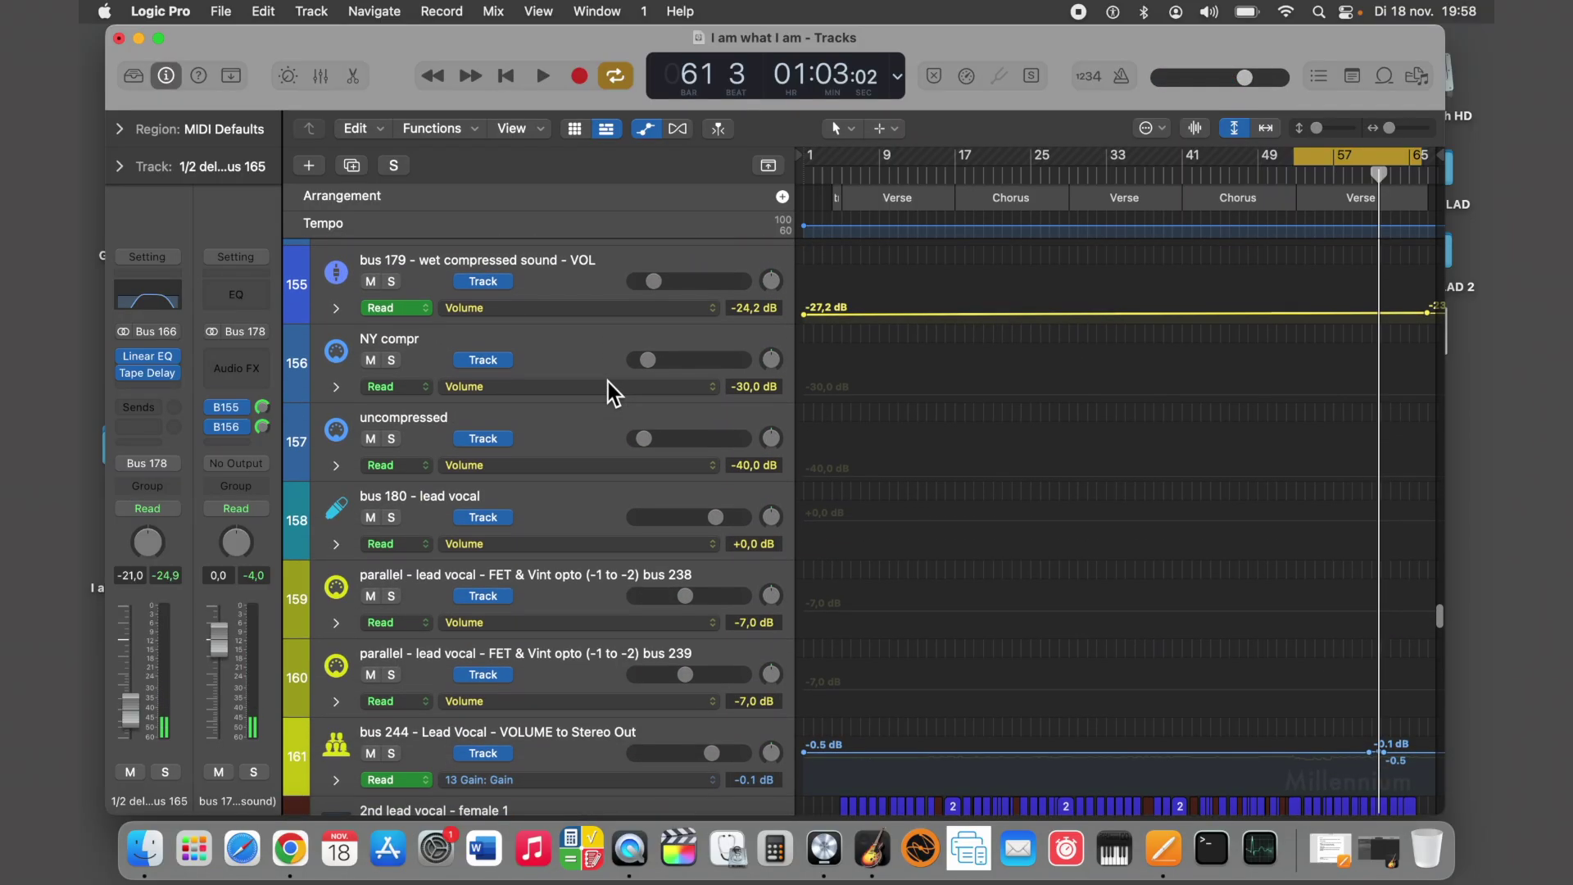
{"action": "scroll", "coordinate": [608, 382], "scroll_direction": "up", "scroll_amount": 6}
{"action": "scroll", "coordinate": [608, 381], "scroll_direction": "up", "scroll_amount": 15}
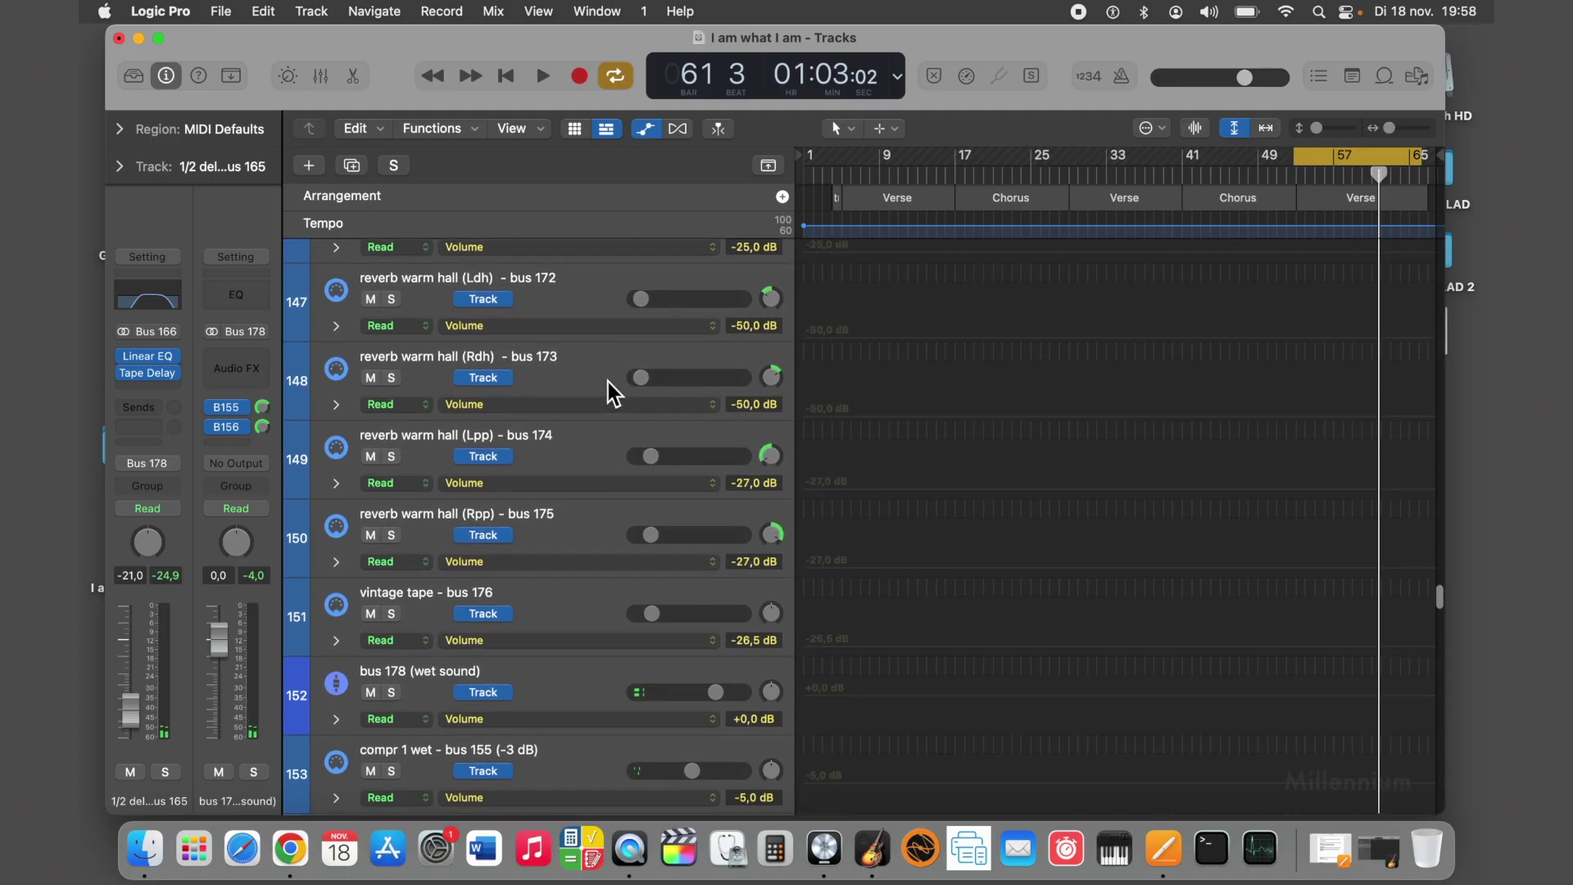
{"action": "scroll", "coordinate": [608, 382], "scroll_direction": "up", "scroll_amount": 1}
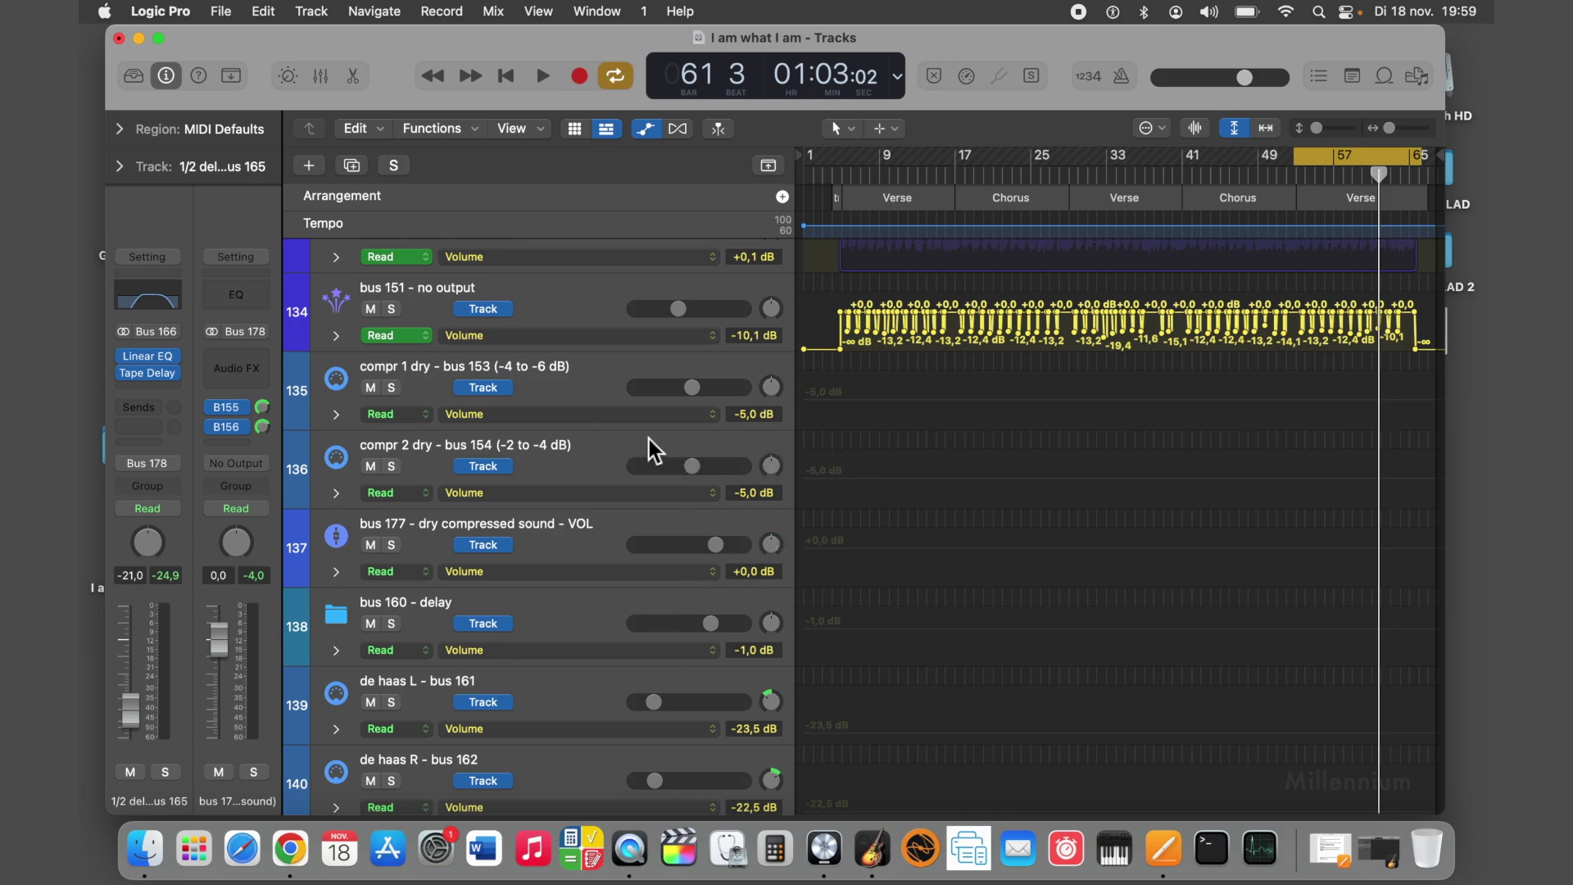
{"action": "scroll", "coordinate": [654, 496], "scroll_direction": "down", "scroll_amount": 2}
{"action": "scroll", "coordinate": [518, 448], "scroll_direction": "down", "scroll_amount": 5}
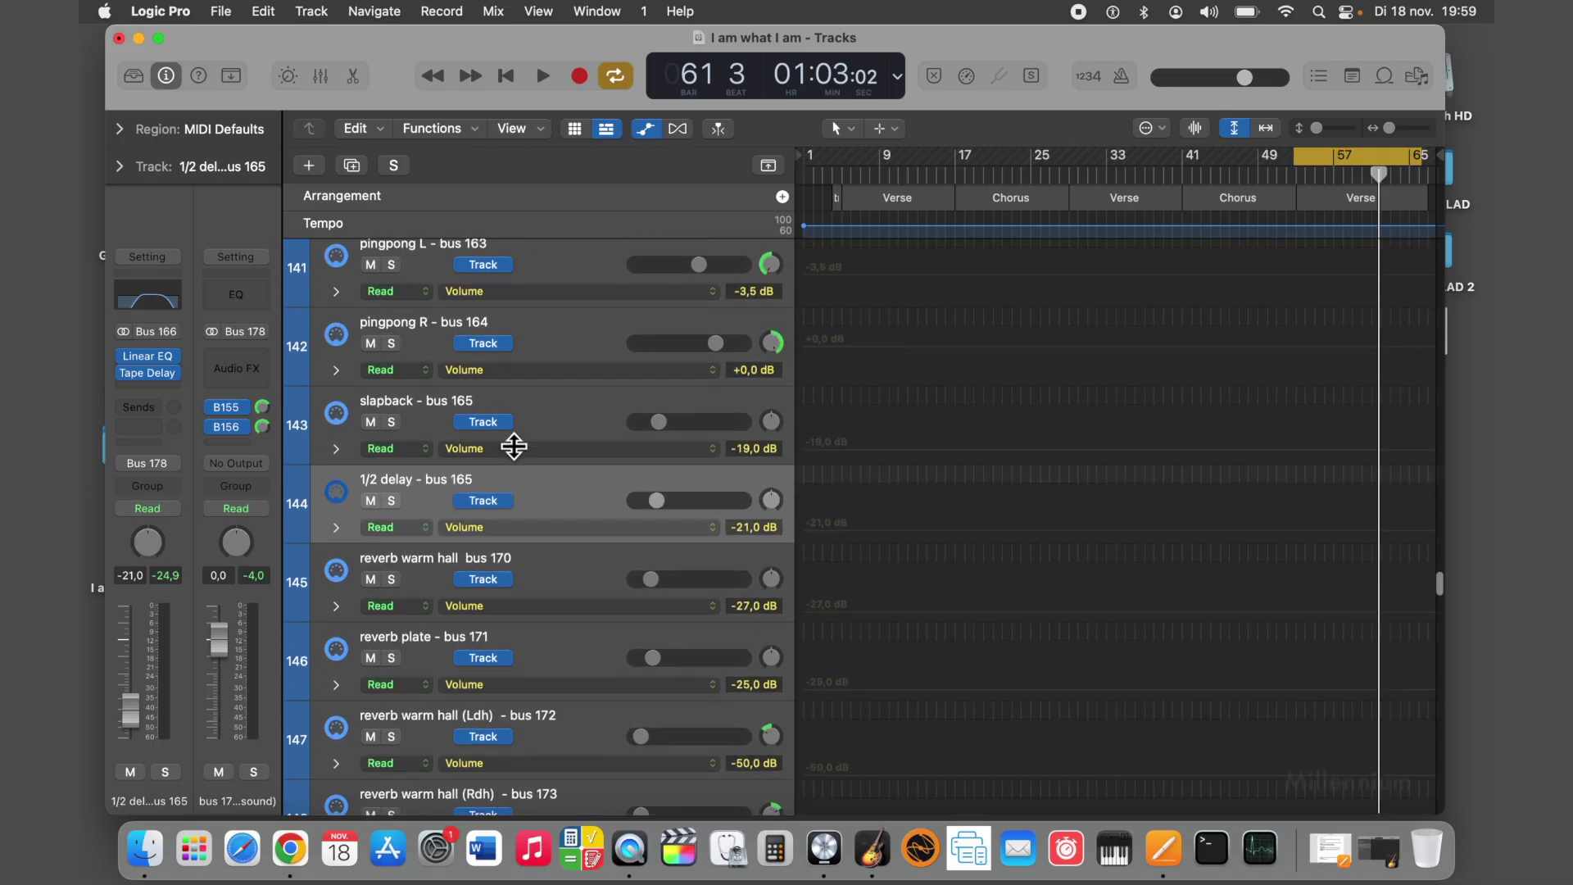
Step: Select the RES GUITAR (bus 91-120) track and enlarge the track heights to show its waveform in detail
{"action": "scroll", "coordinate": [514, 446], "scroll_direction": "down", "scroll_amount": 8}
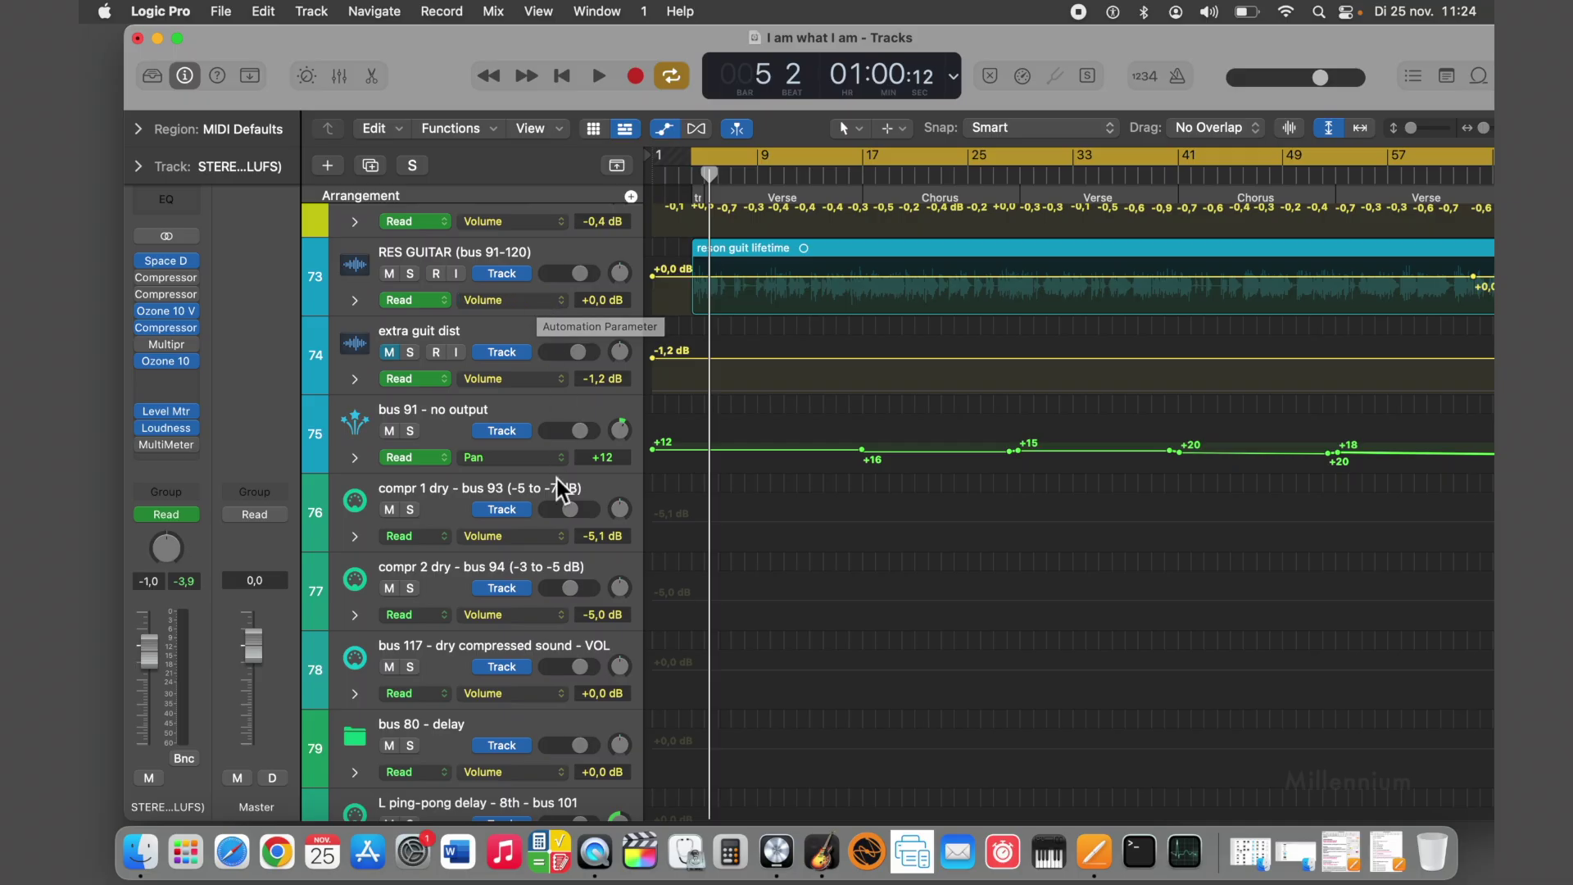
{"action": "scroll", "coordinate": [555, 477], "scroll_direction": "down", "scroll_amount": 1}
{"action": "scroll", "coordinate": [554, 477], "scroll_direction": "down", "scroll_amount": 1}
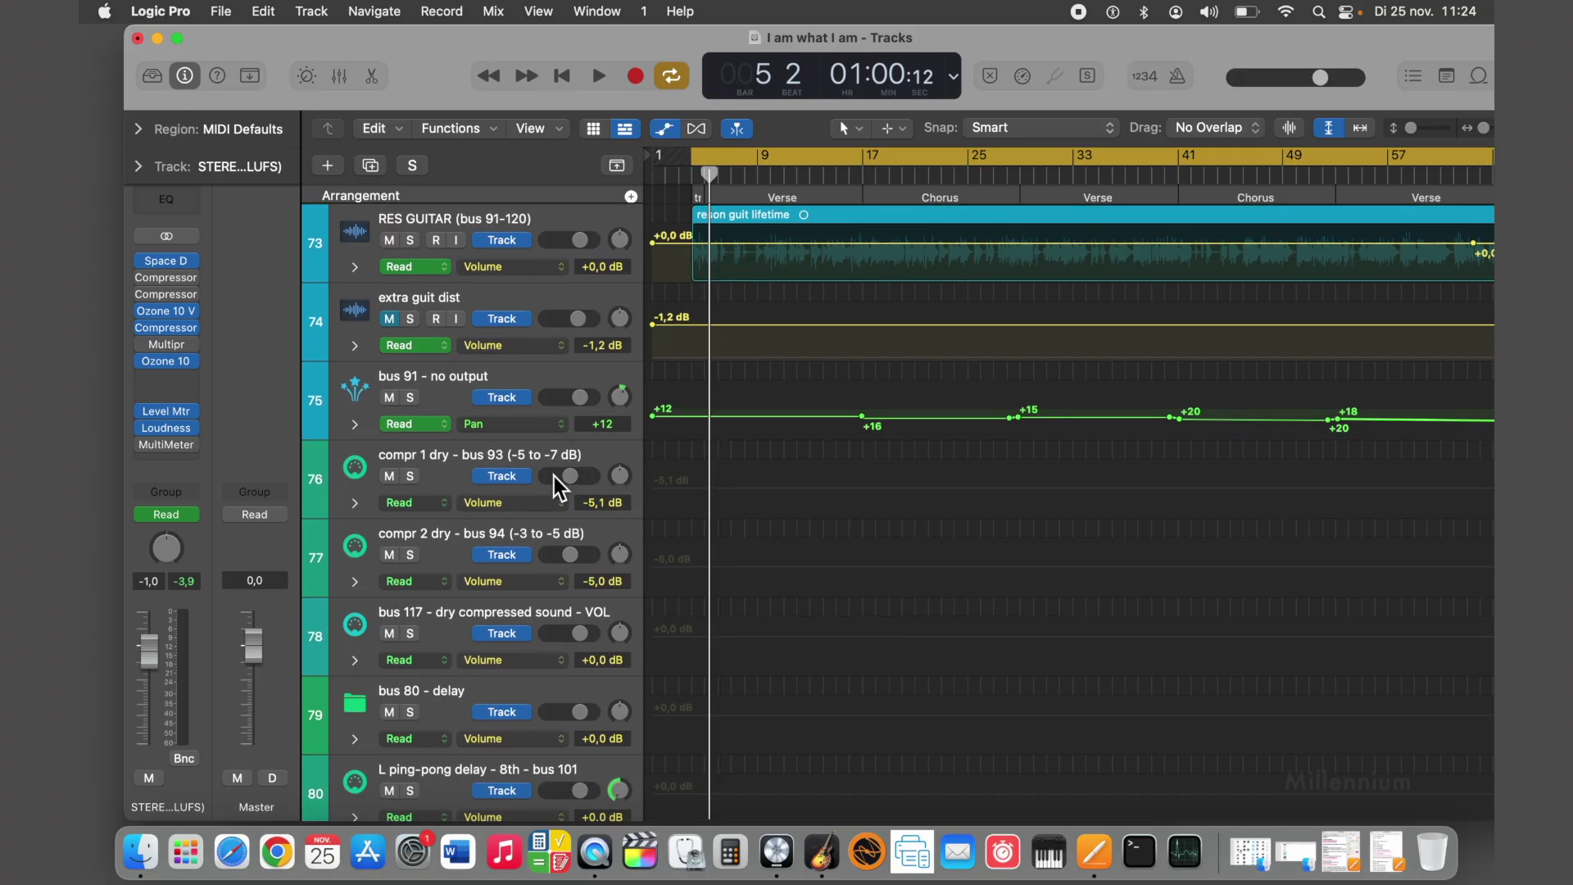
{"action": "scroll", "coordinate": [554, 476], "scroll_direction": "up", "scroll_amount": 5}
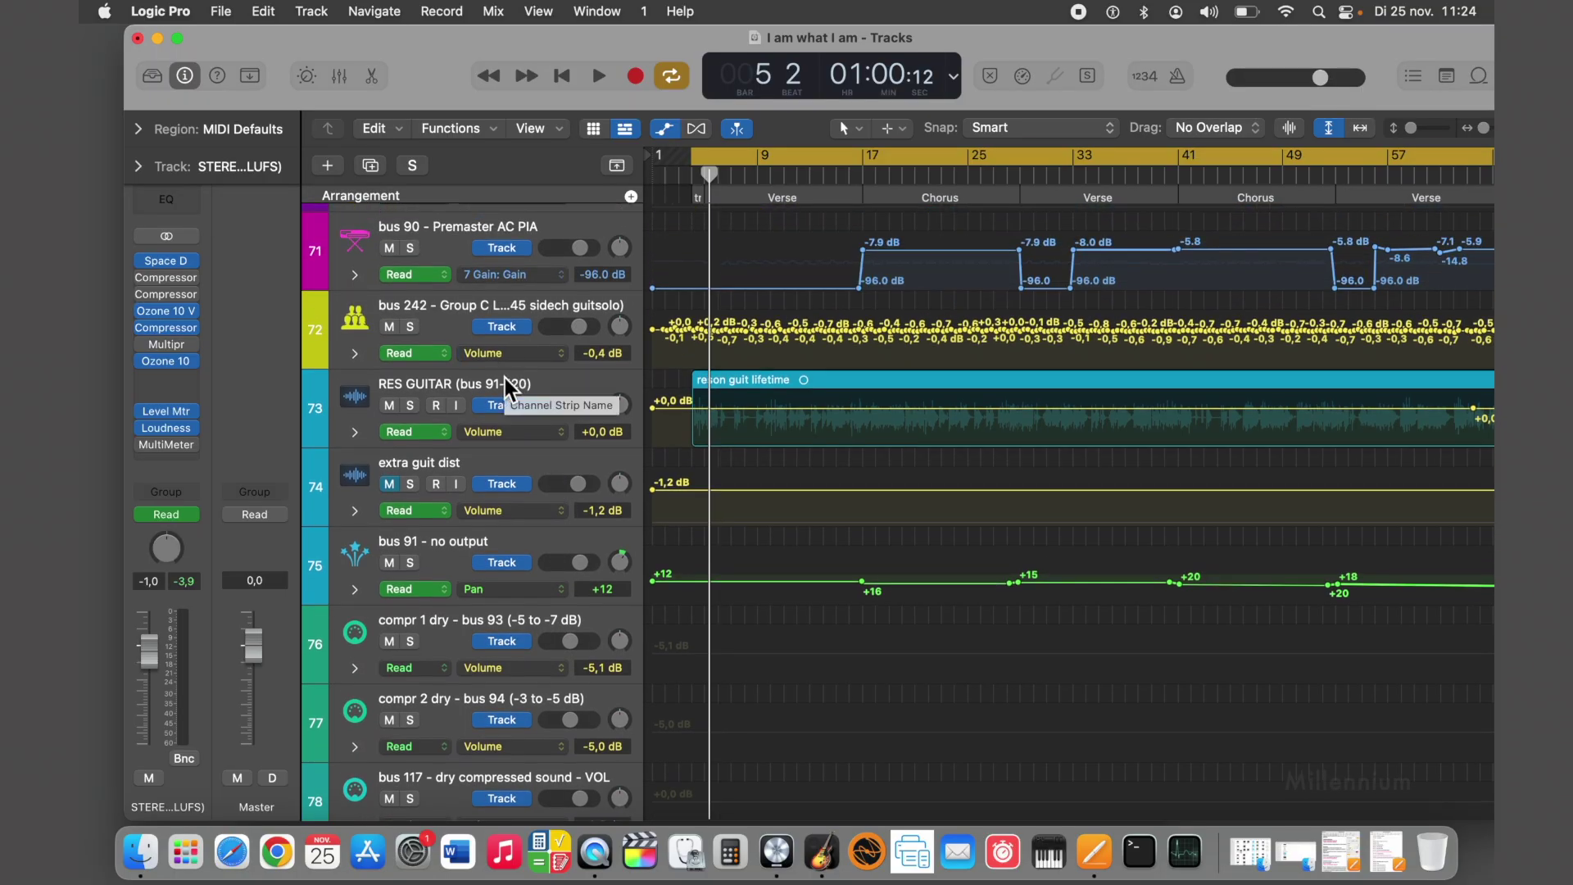
{"action": "left_click", "coordinate": [505, 377]}
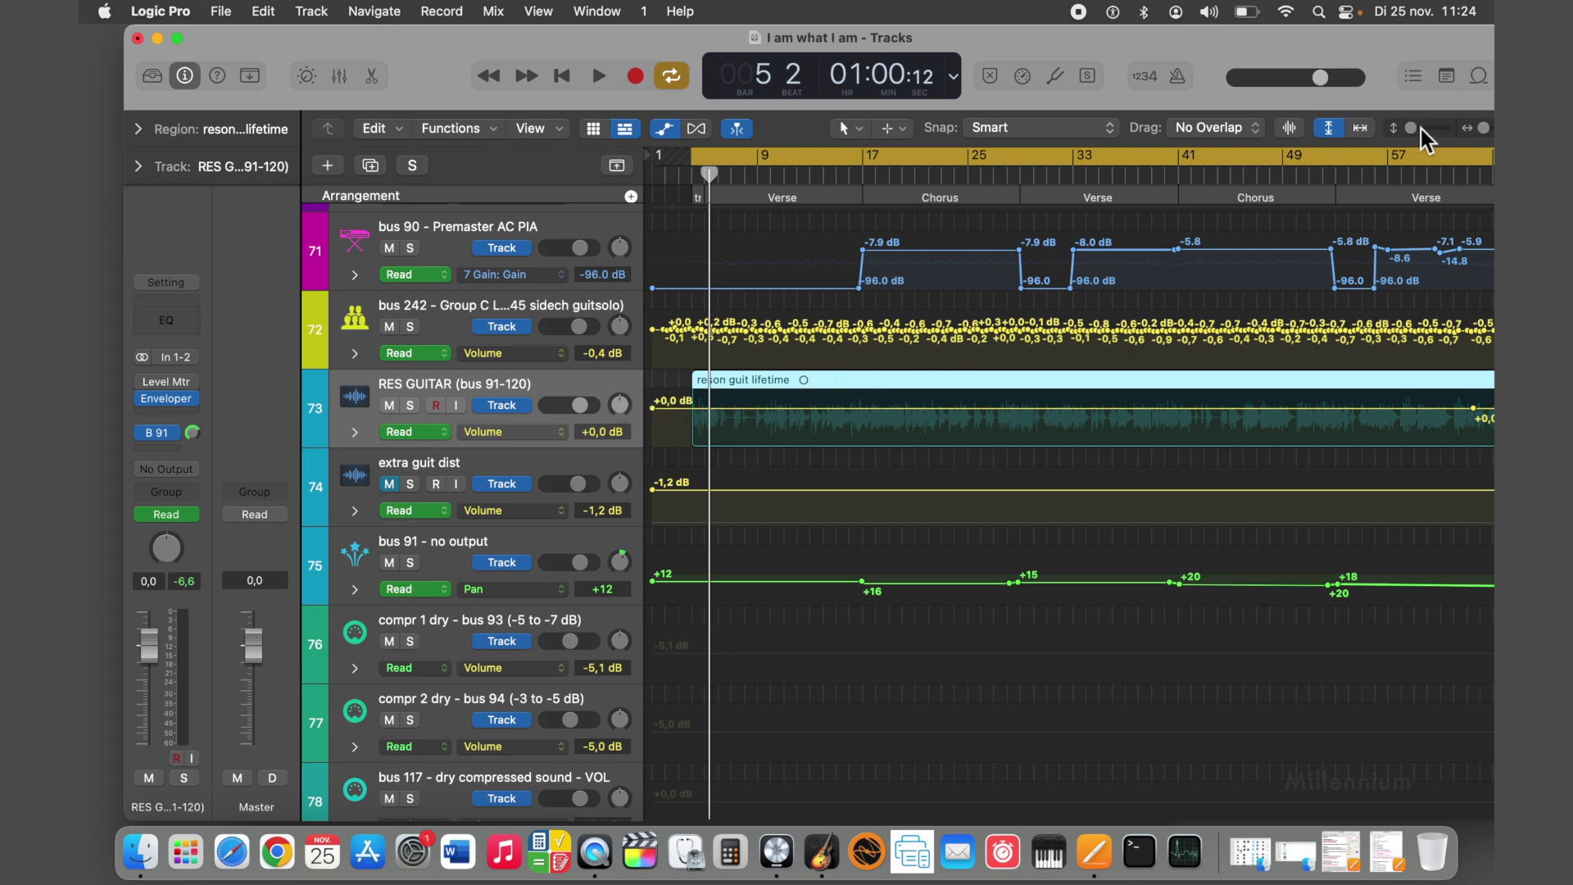
{"action": "left_click_drag", "start_coordinate": [1418, 129], "coordinate": [1466, 135]}
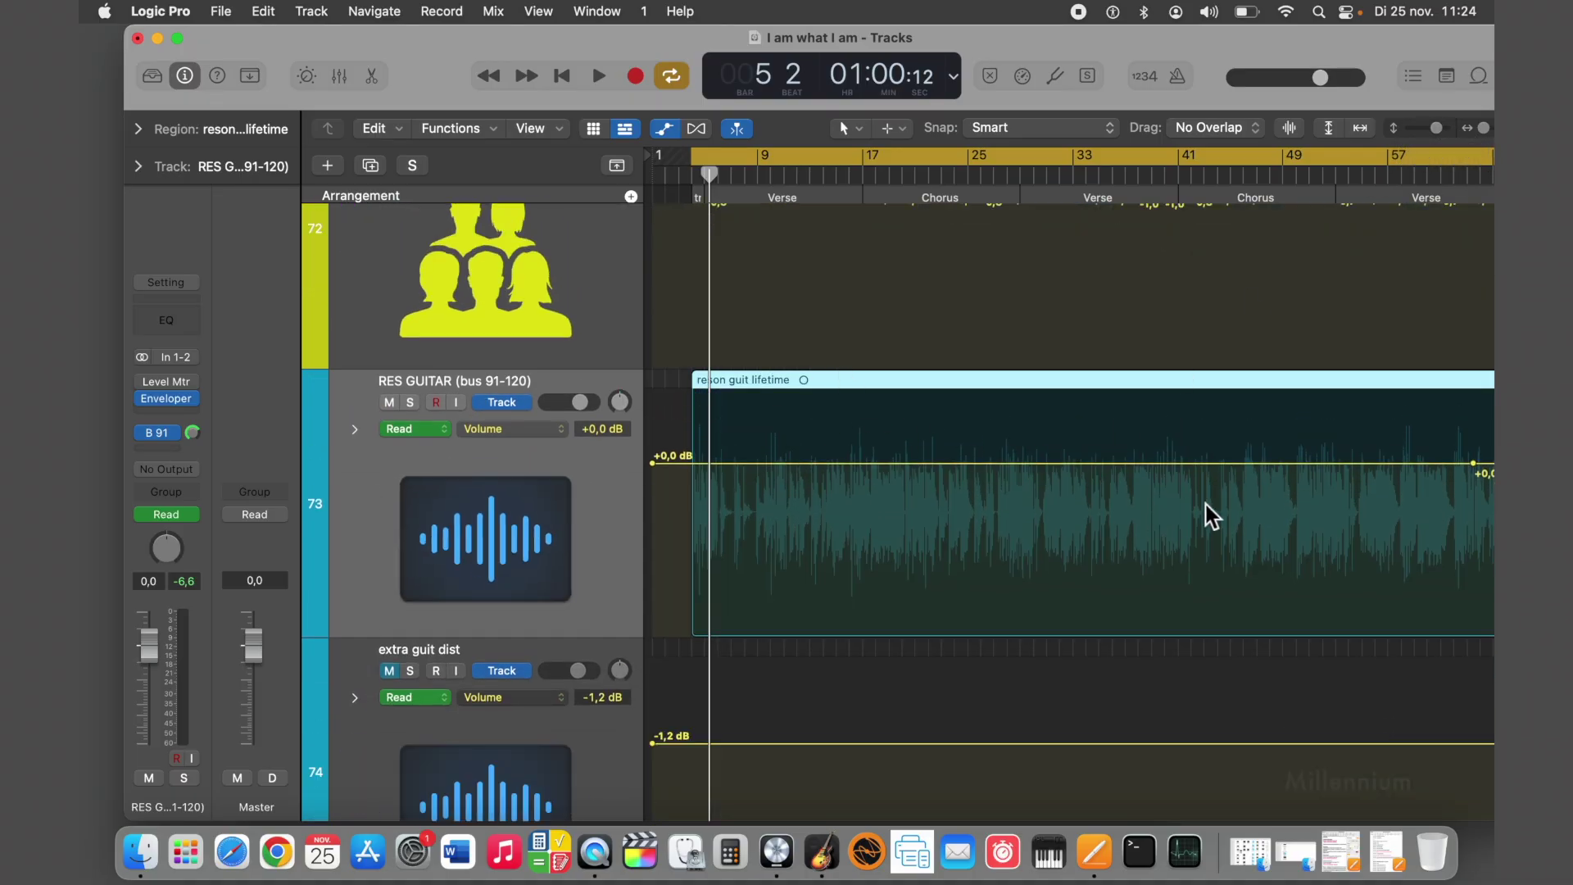
Step: Compare the stereo waveform of the AC PIA (bus 61-90) piano track with the RES GUITAR track's waveform
{"action": "scroll", "coordinate": [1204, 503], "scroll_direction": "up", "scroll_amount": 15}
{"action": "scroll", "coordinate": [1202, 501], "scroll_direction": "up", "scroll_amount": 15}
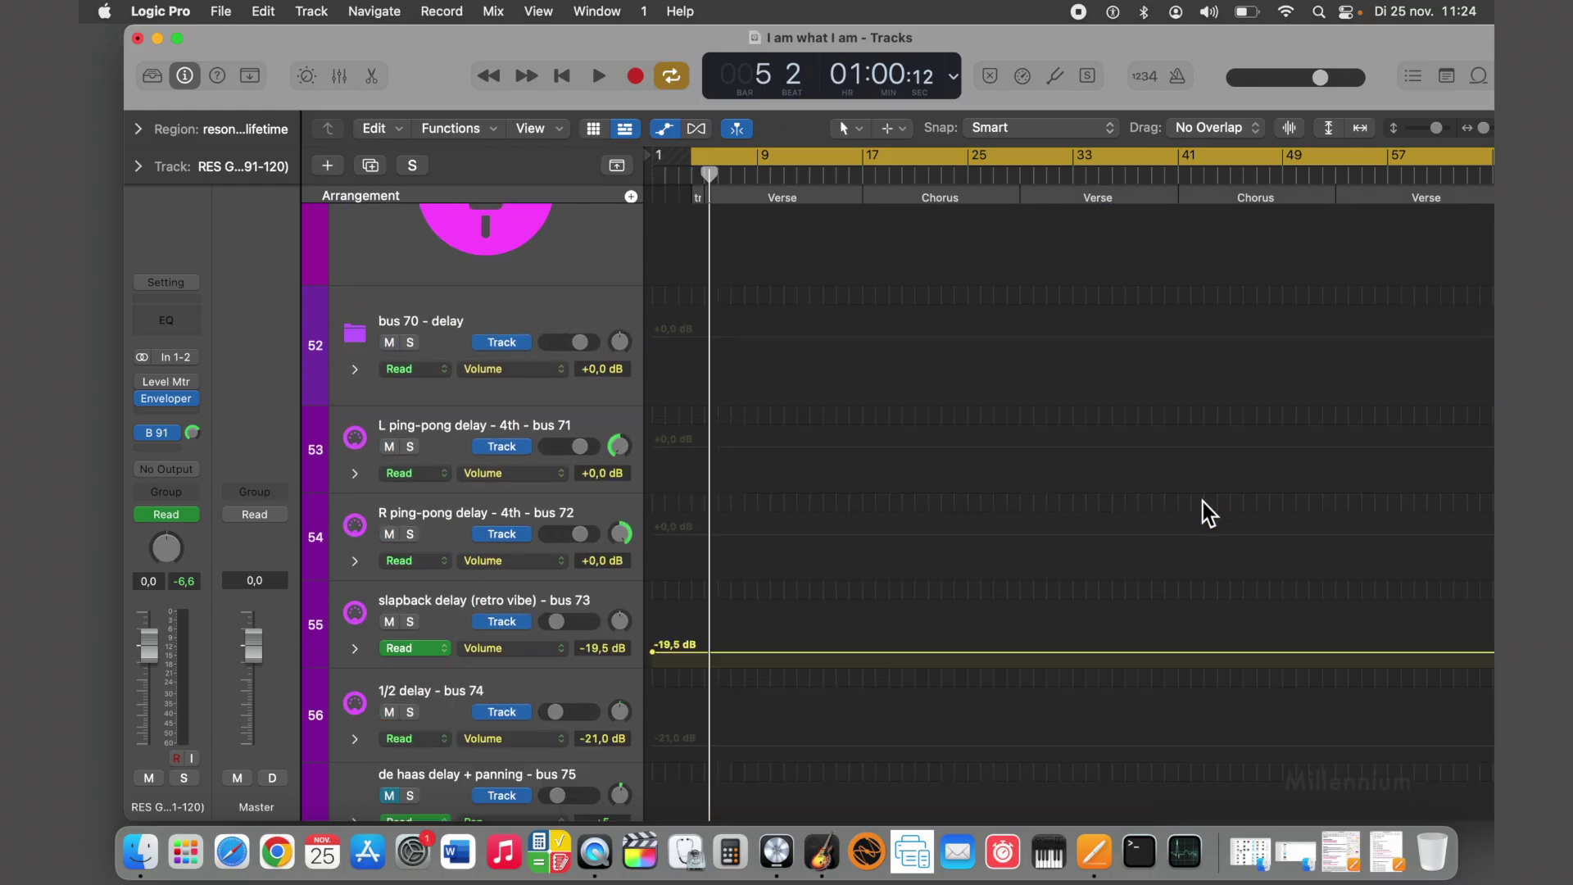
{"action": "scroll", "coordinate": [1202, 501], "scroll_direction": "up", "scroll_amount": 2}
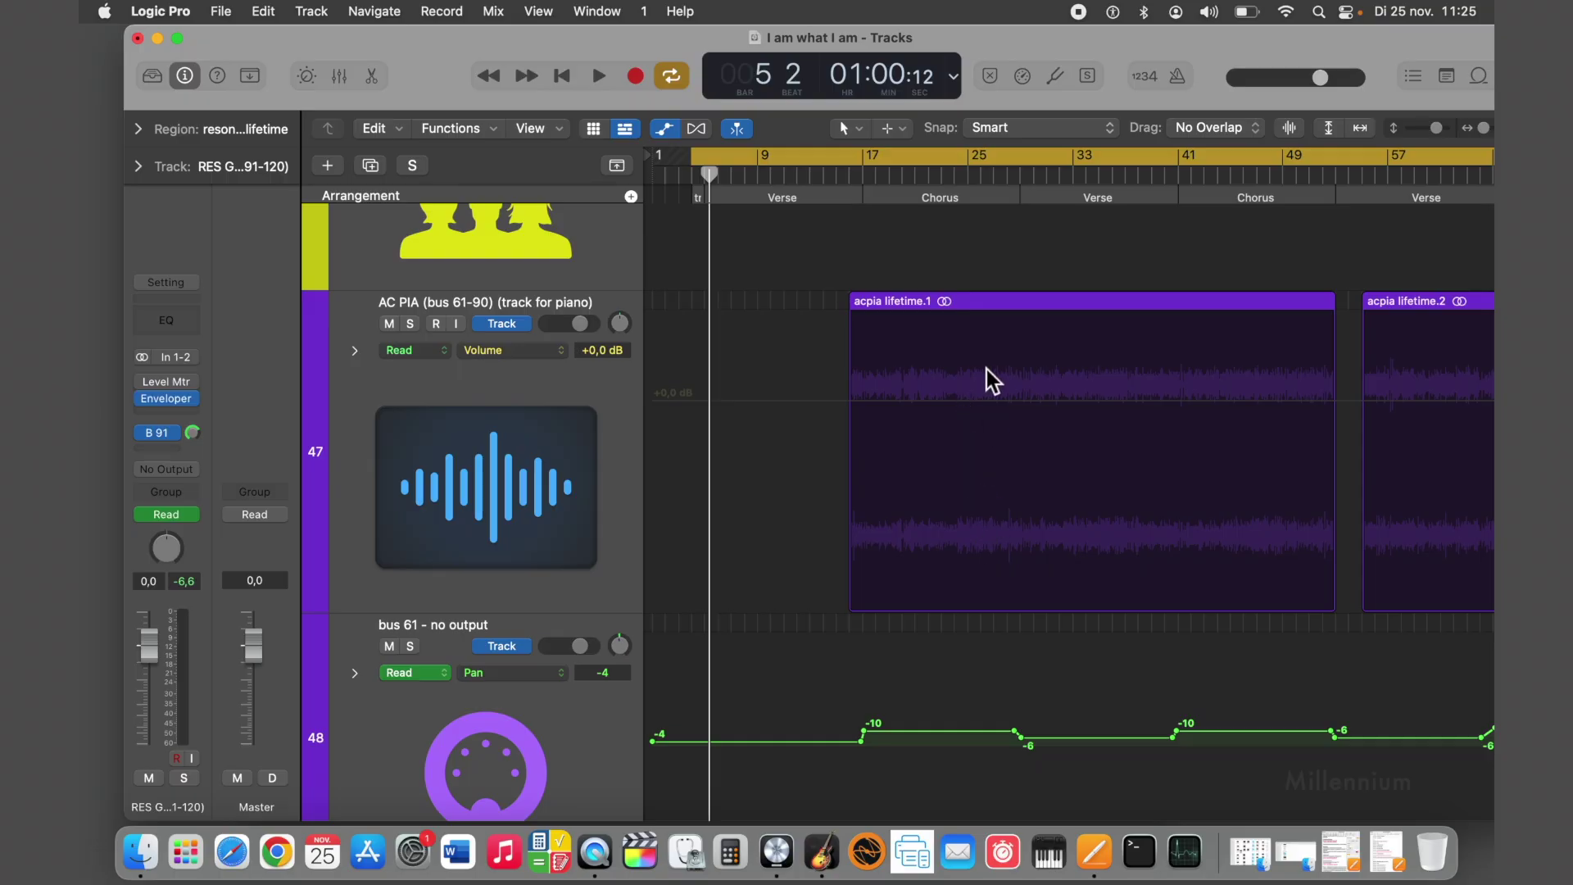
{"action": "scroll", "coordinate": [990, 487], "scroll_direction": "down", "scroll_amount": 1}
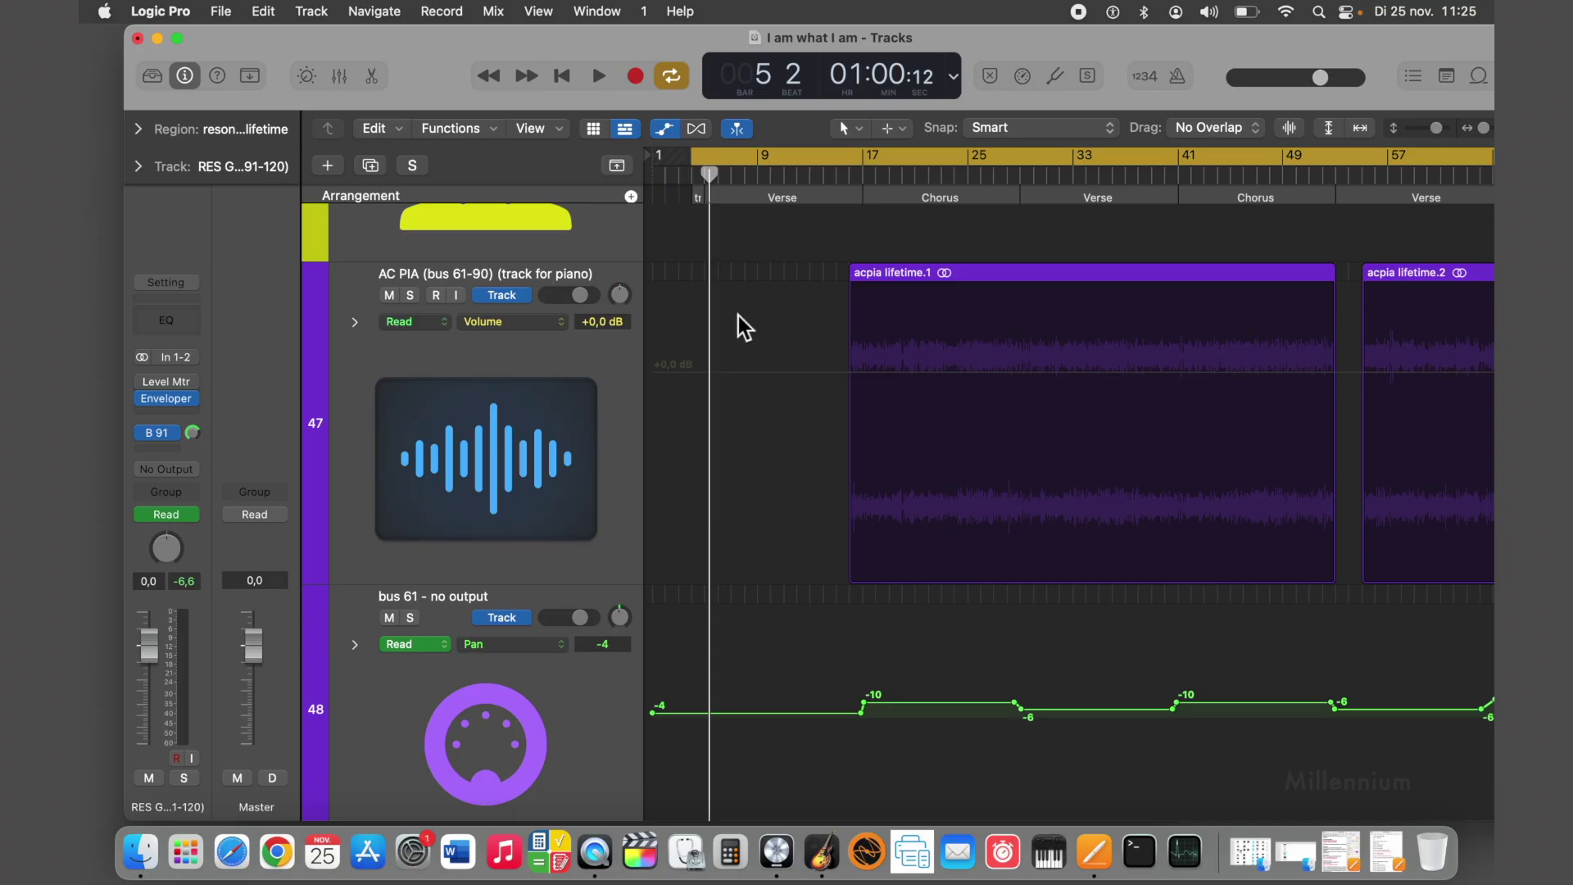
{"action": "scroll", "coordinate": [778, 333], "scroll_direction": "down", "scroll_amount": 2}
{"action": "scroll", "coordinate": [819, 353], "scroll_direction": "up", "scroll_amount": 3}
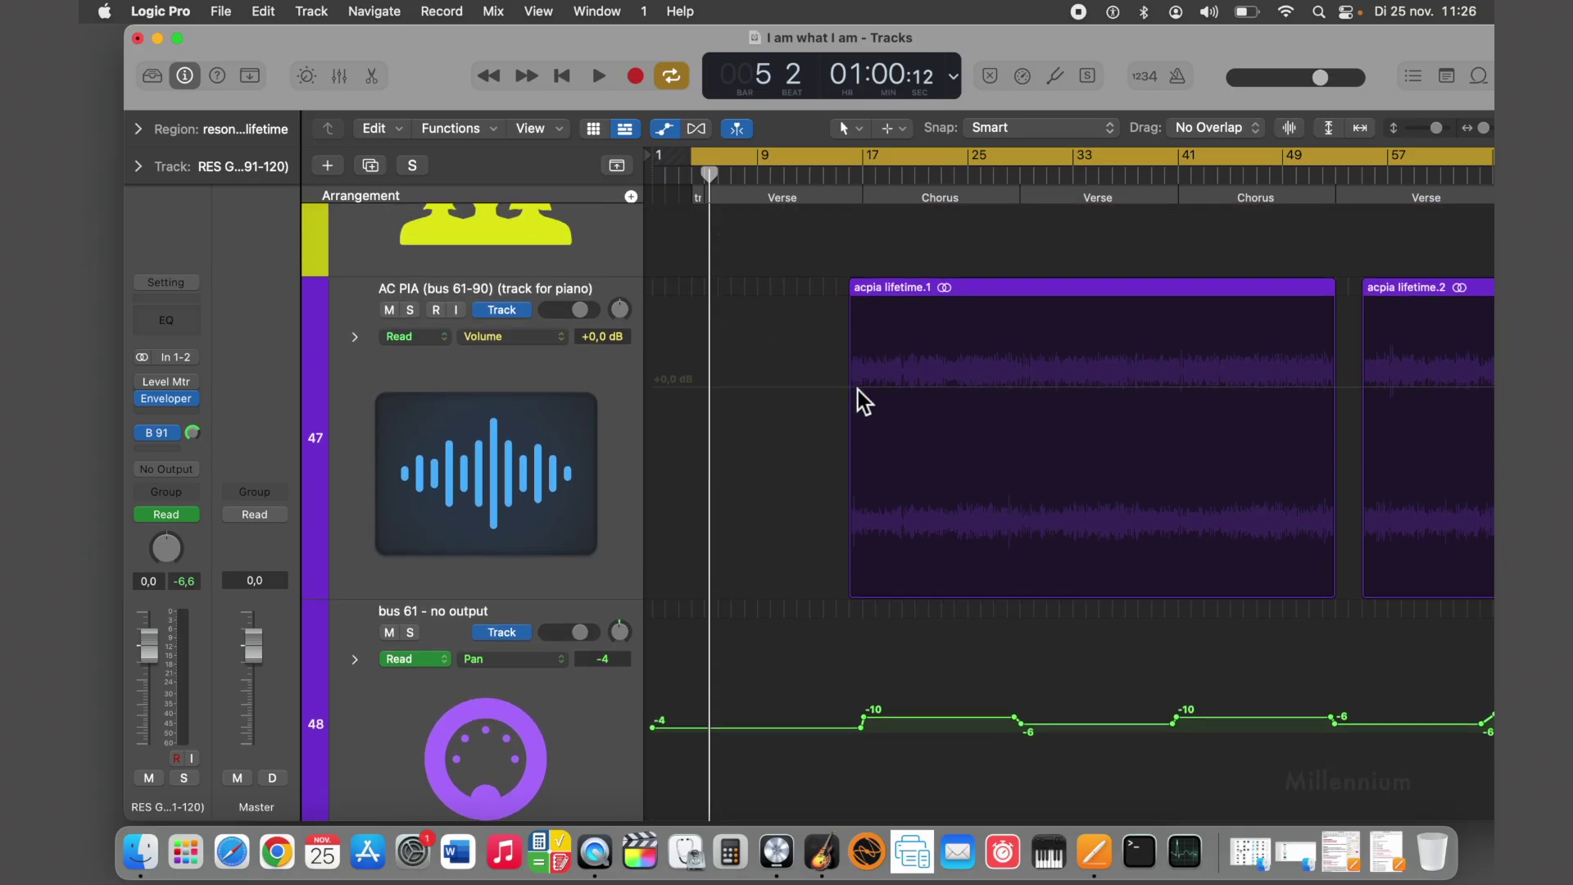
{"action": "scroll", "coordinate": [854, 387], "scroll_direction": "down", "scroll_amount": 15}
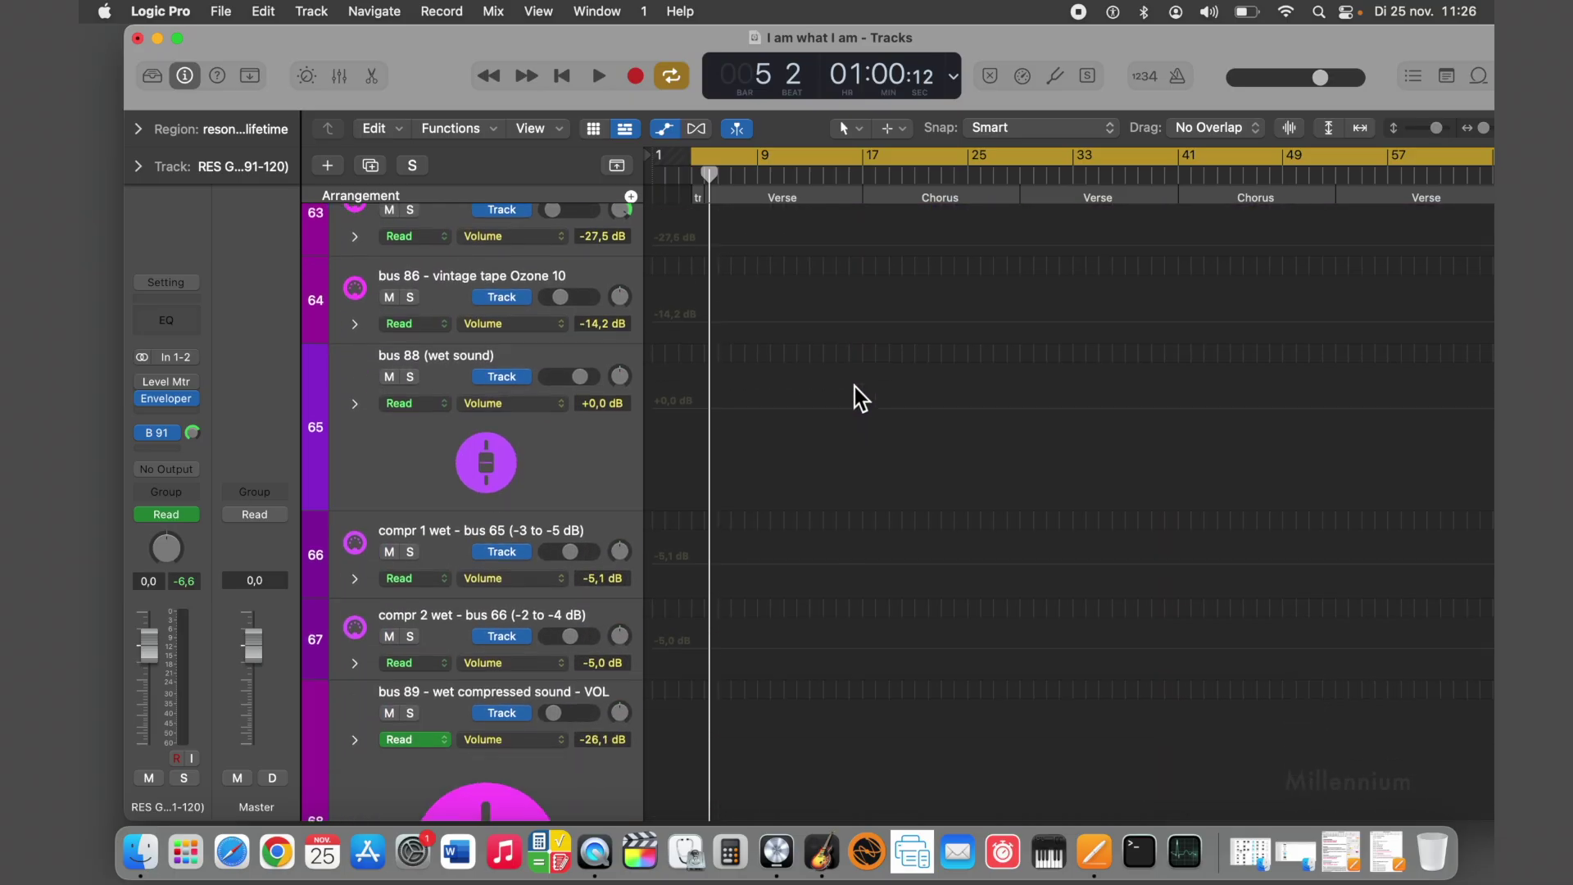
{"action": "scroll", "coordinate": [853, 386], "scroll_direction": "down", "scroll_amount": 10}
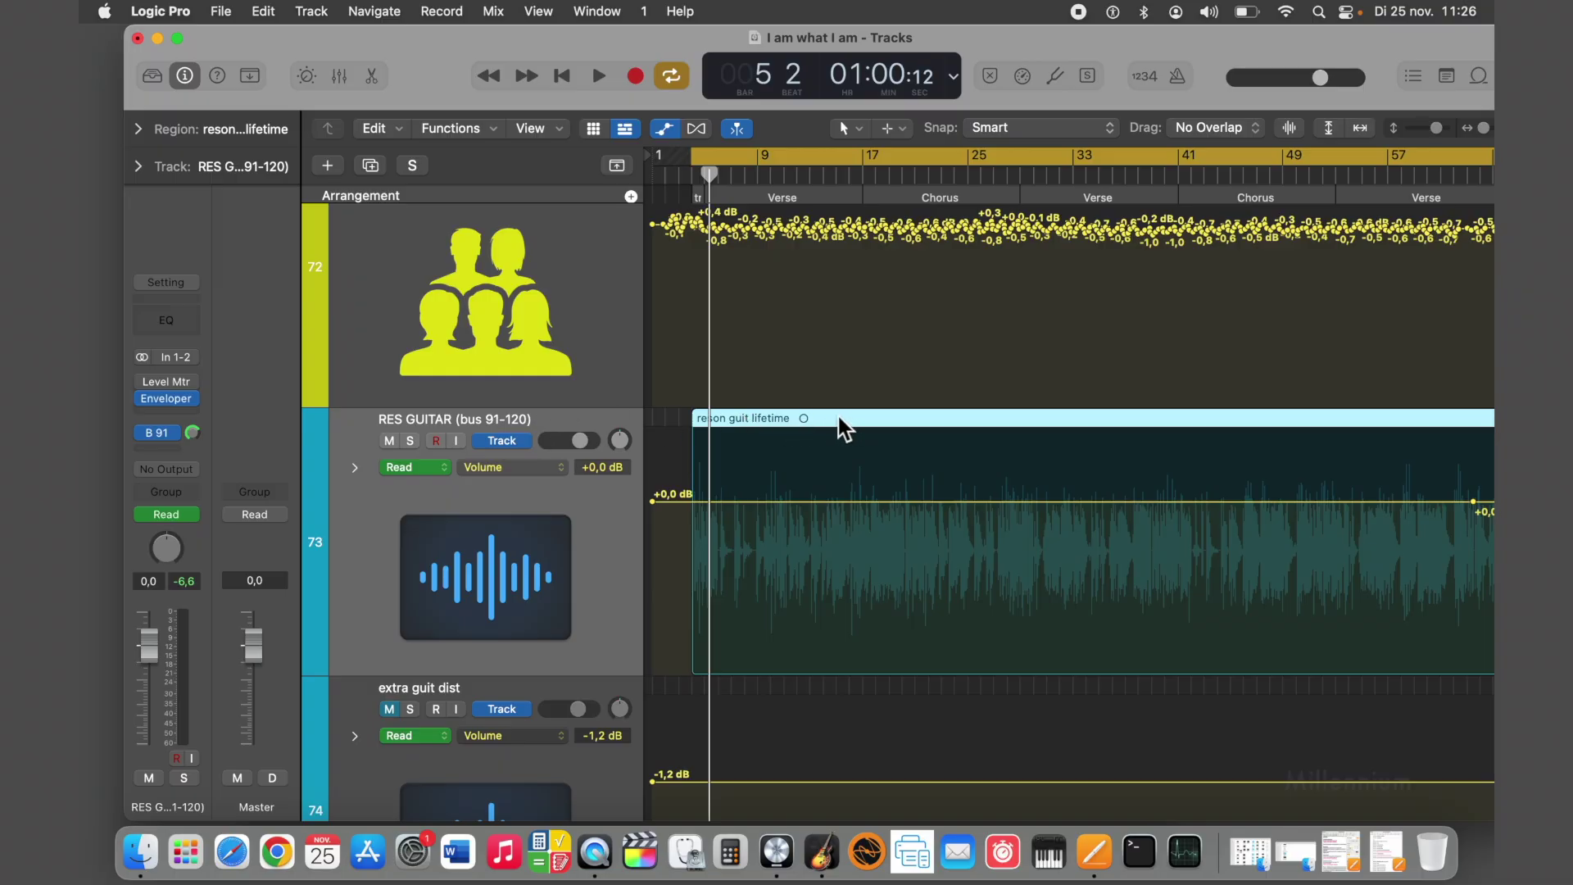
Step: Switch the RES GUITAR channel's format to mono and back to stereo
{"action": "left_click", "coordinate": [144, 361]}
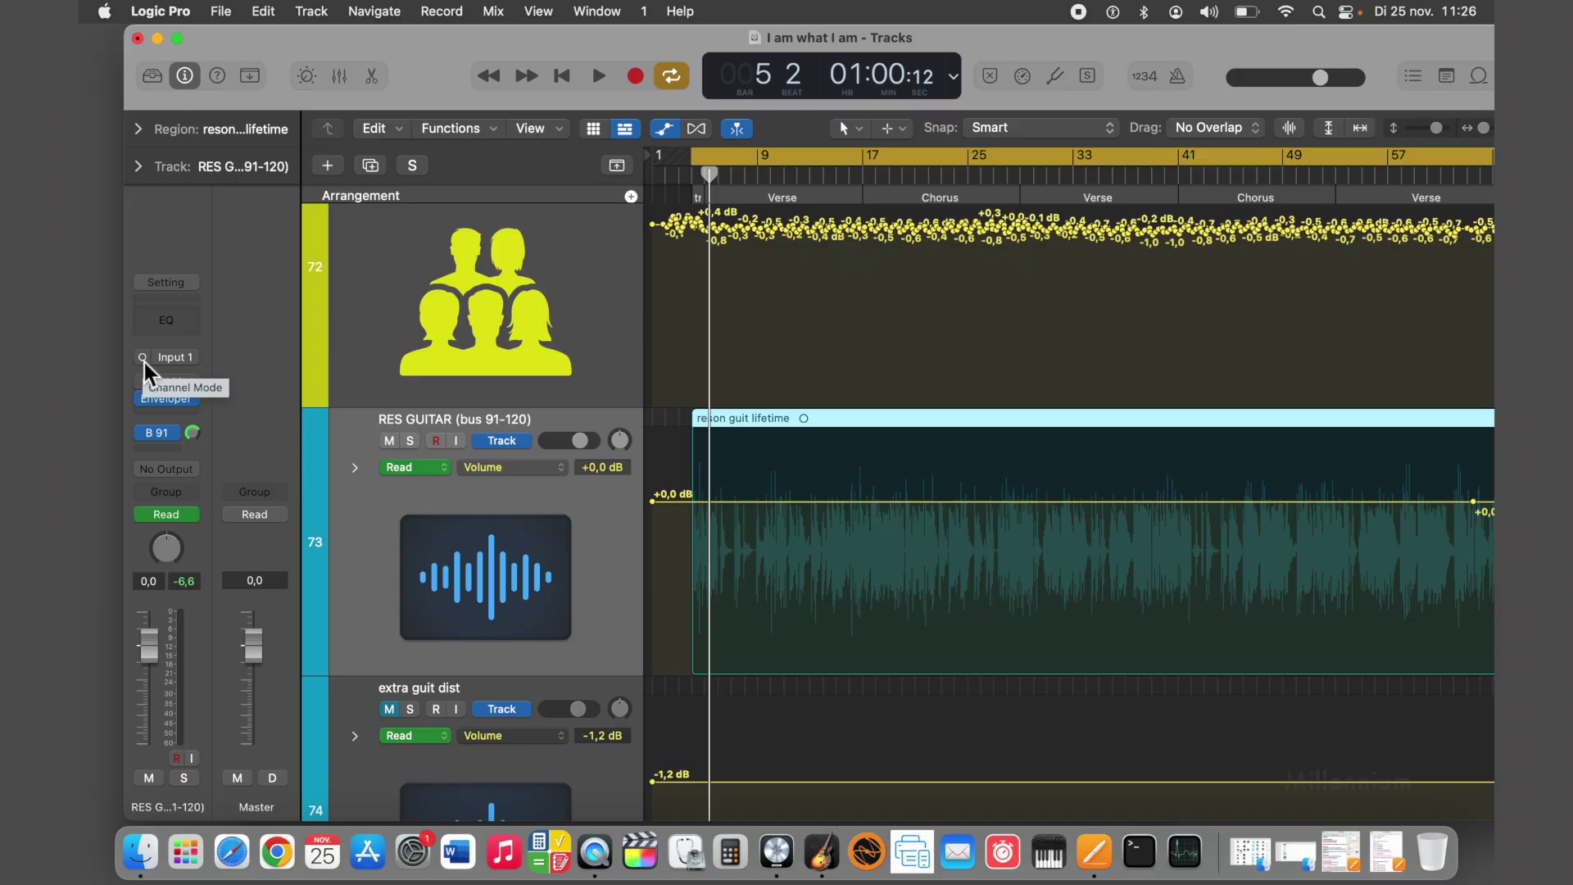
{"action": "left_click", "coordinate": [144, 361]}
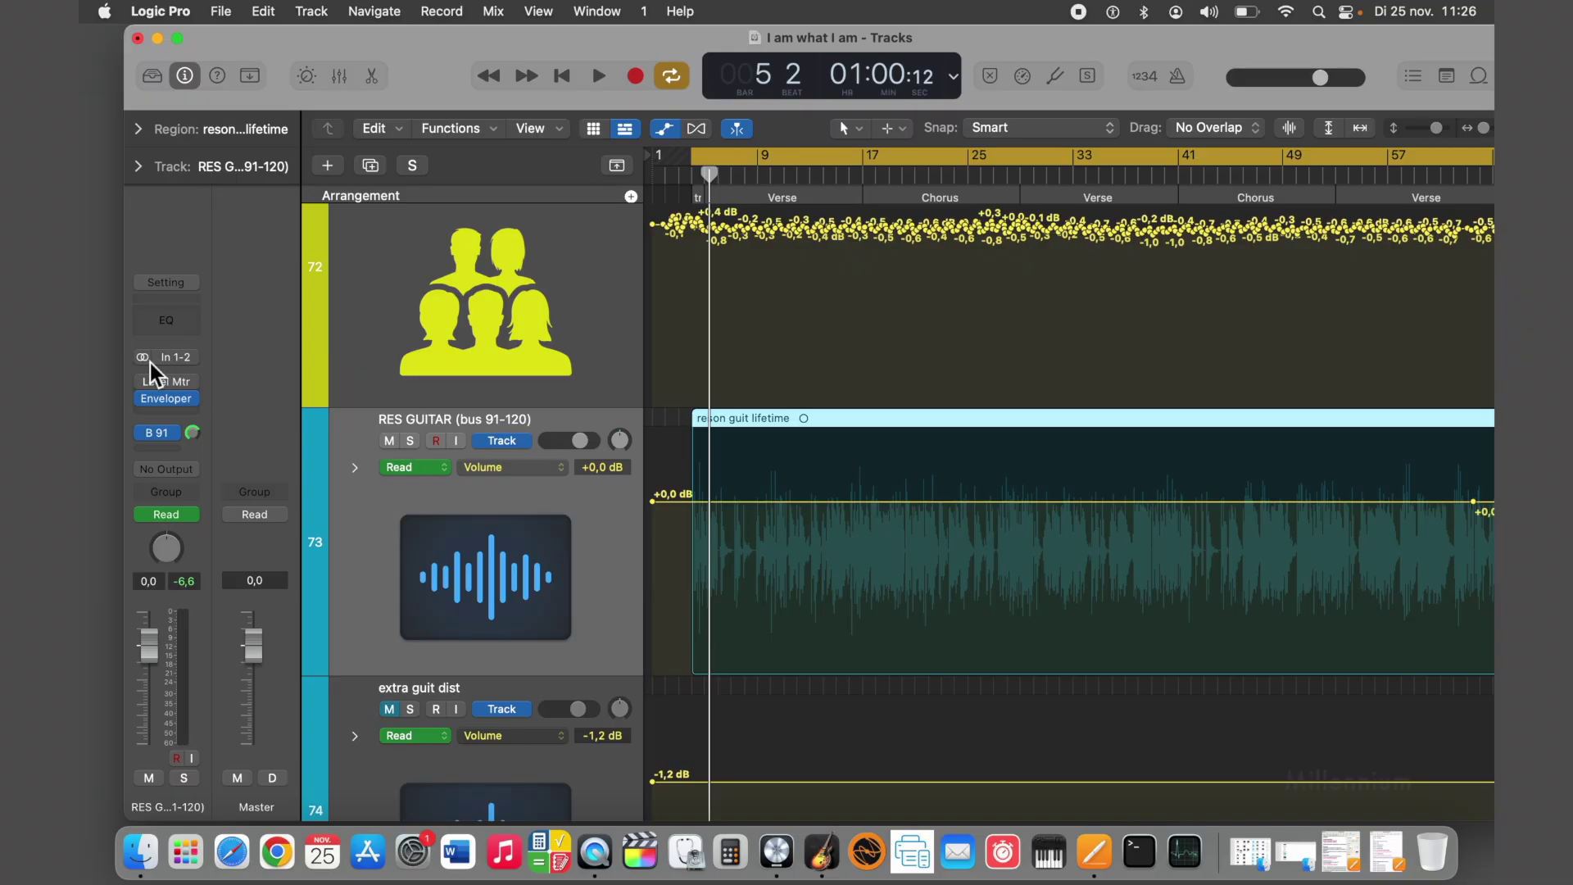
Step: Reduce the track heights and examine the pan automation of bus 91 - no output across the verses and choruses
{"action": "mouse_move", "coordinate": [493, 463]}
{"action": "scroll", "coordinate": [523, 467], "scroll_direction": "down", "scroll_amount": 2}
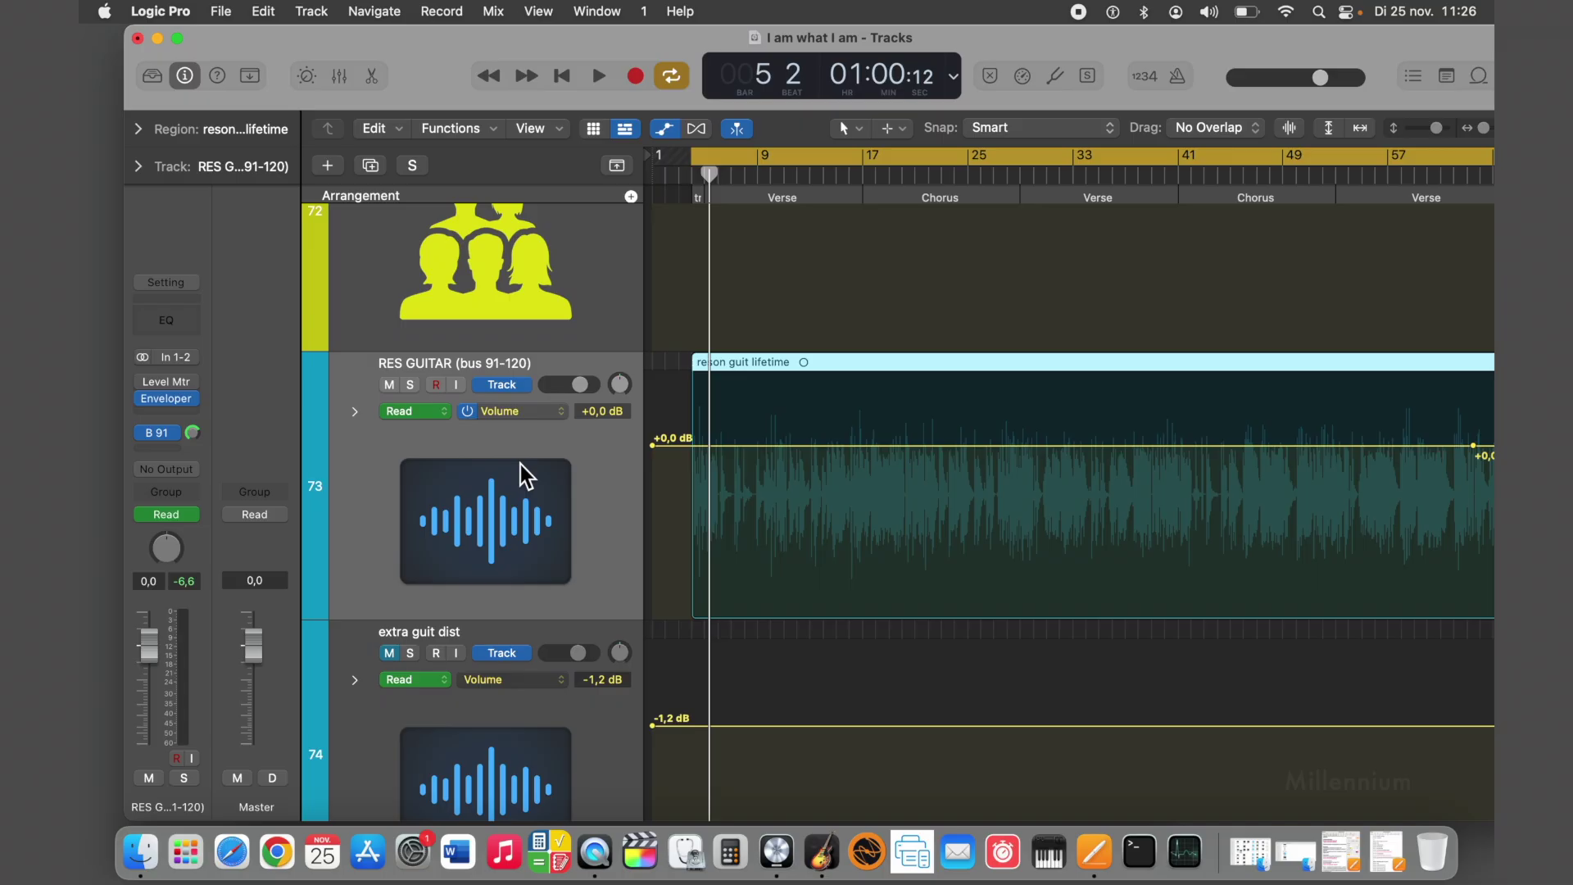
{"action": "scroll", "coordinate": [520, 464], "scroll_direction": "down", "scroll_amount": 2}
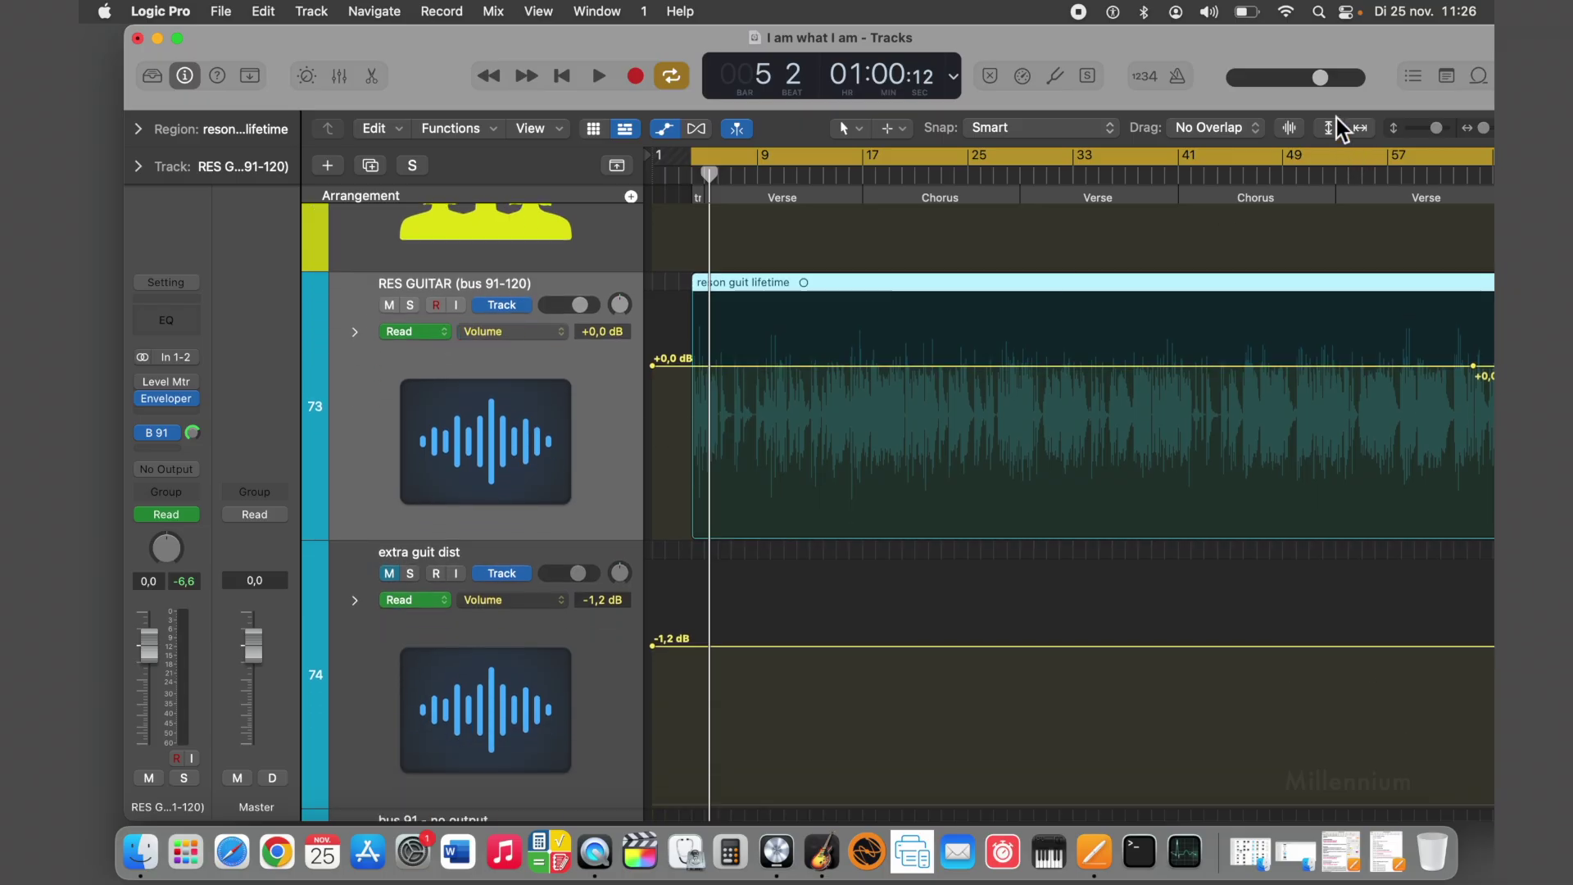
{"action": "left_click_drag", "start_coordinate": [1437, 131], "coordinate": [1427, 131]}
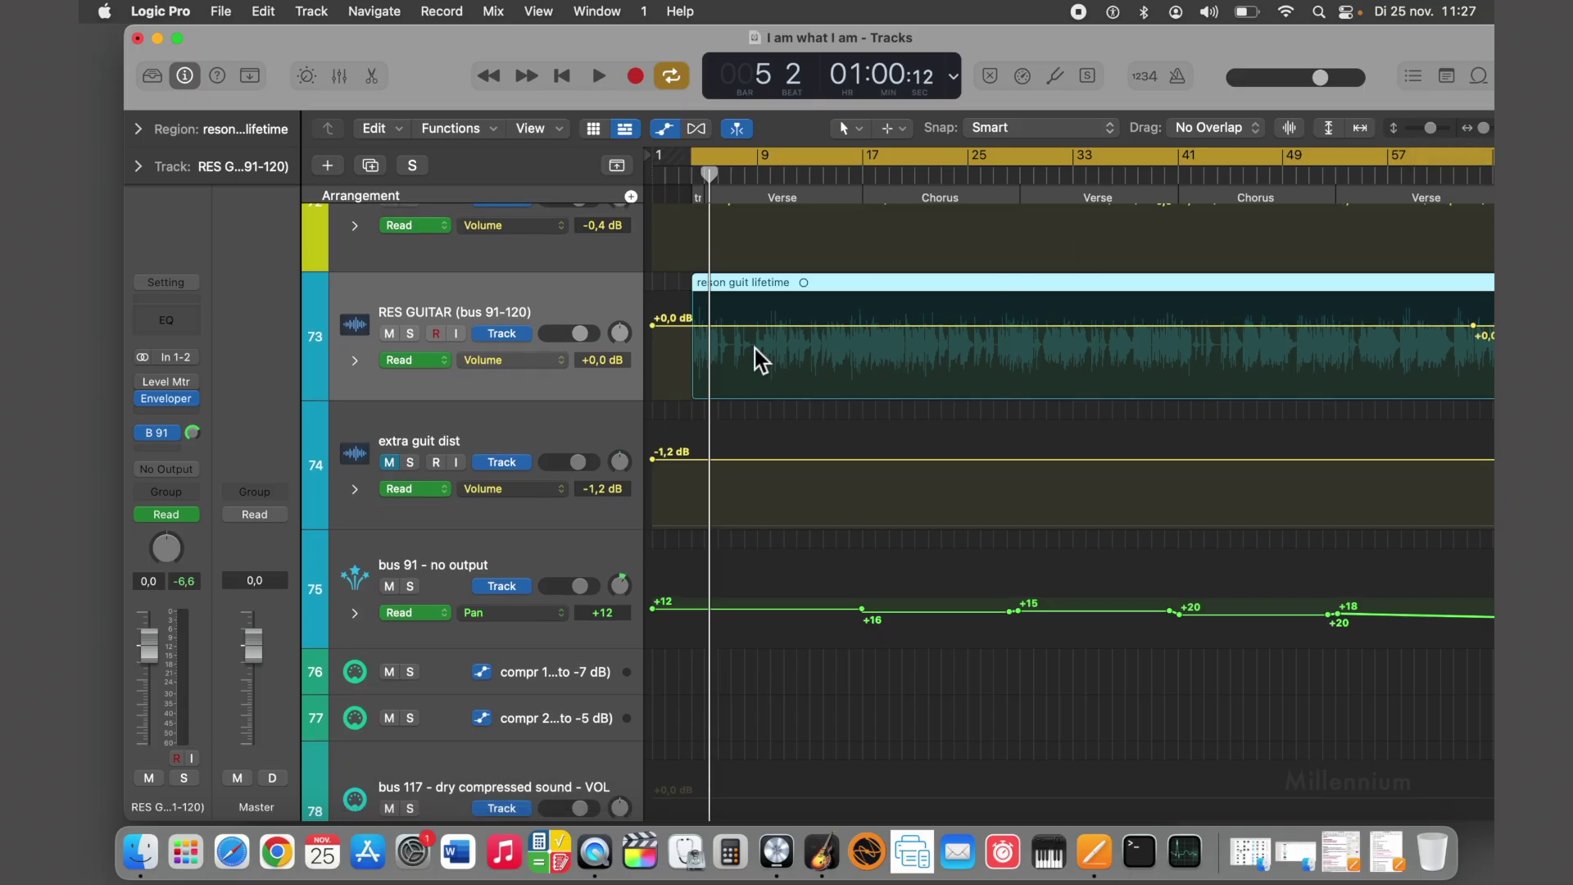
{"action": "scroll", "coordinate": [577, 448], "scroll_direction": "down", "scroll_amount": 2}
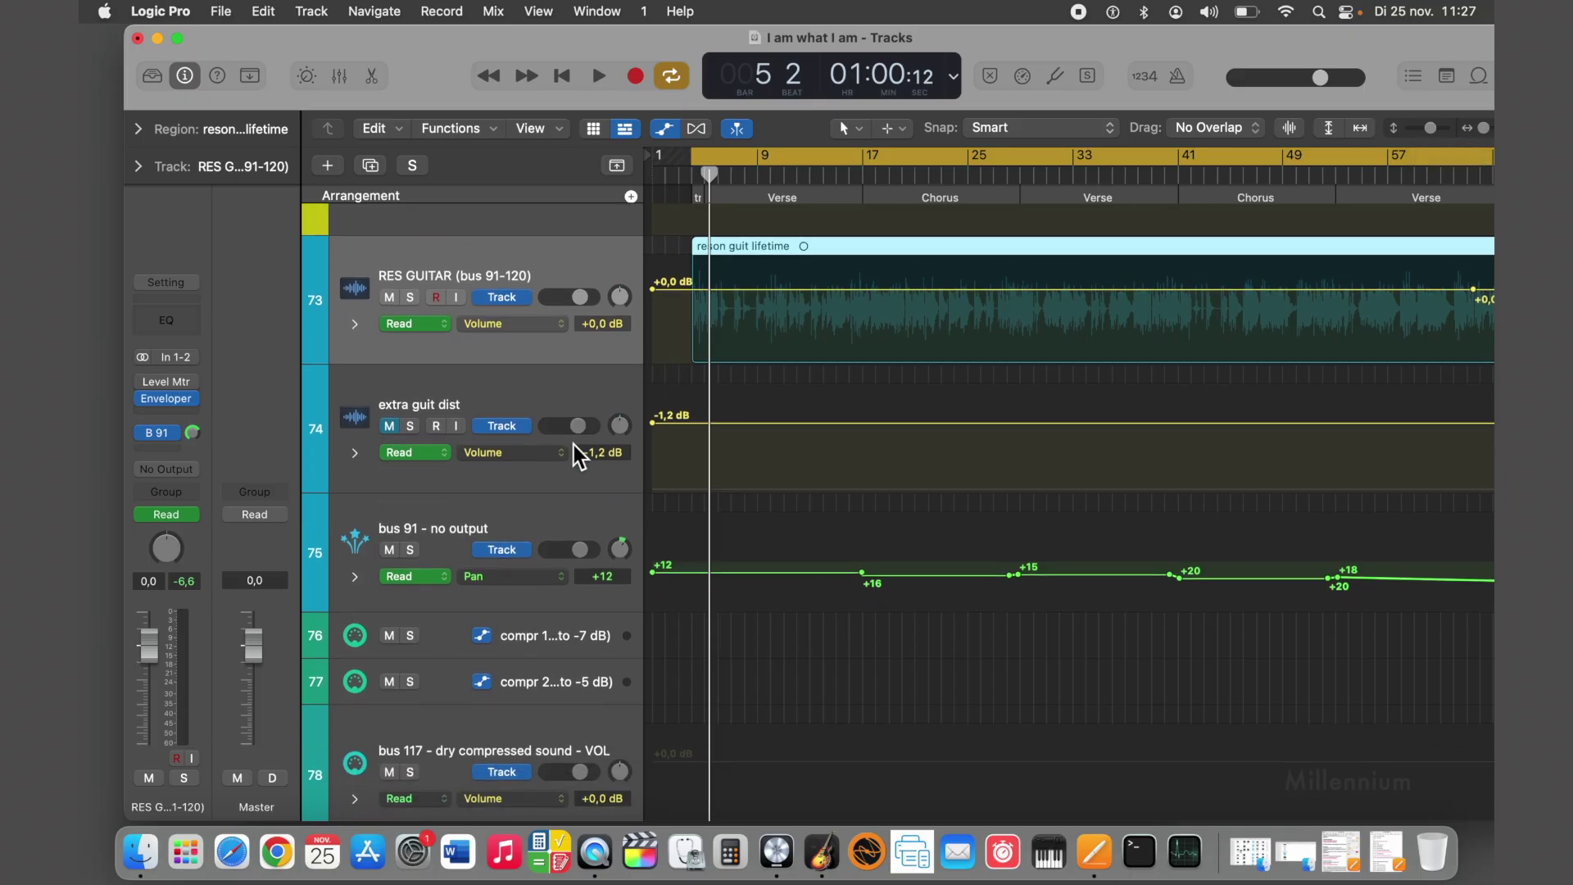
{"action": "scroll", "coordinate": [573, 445], "scroll_direction": "up", "scroll_amount": 1}
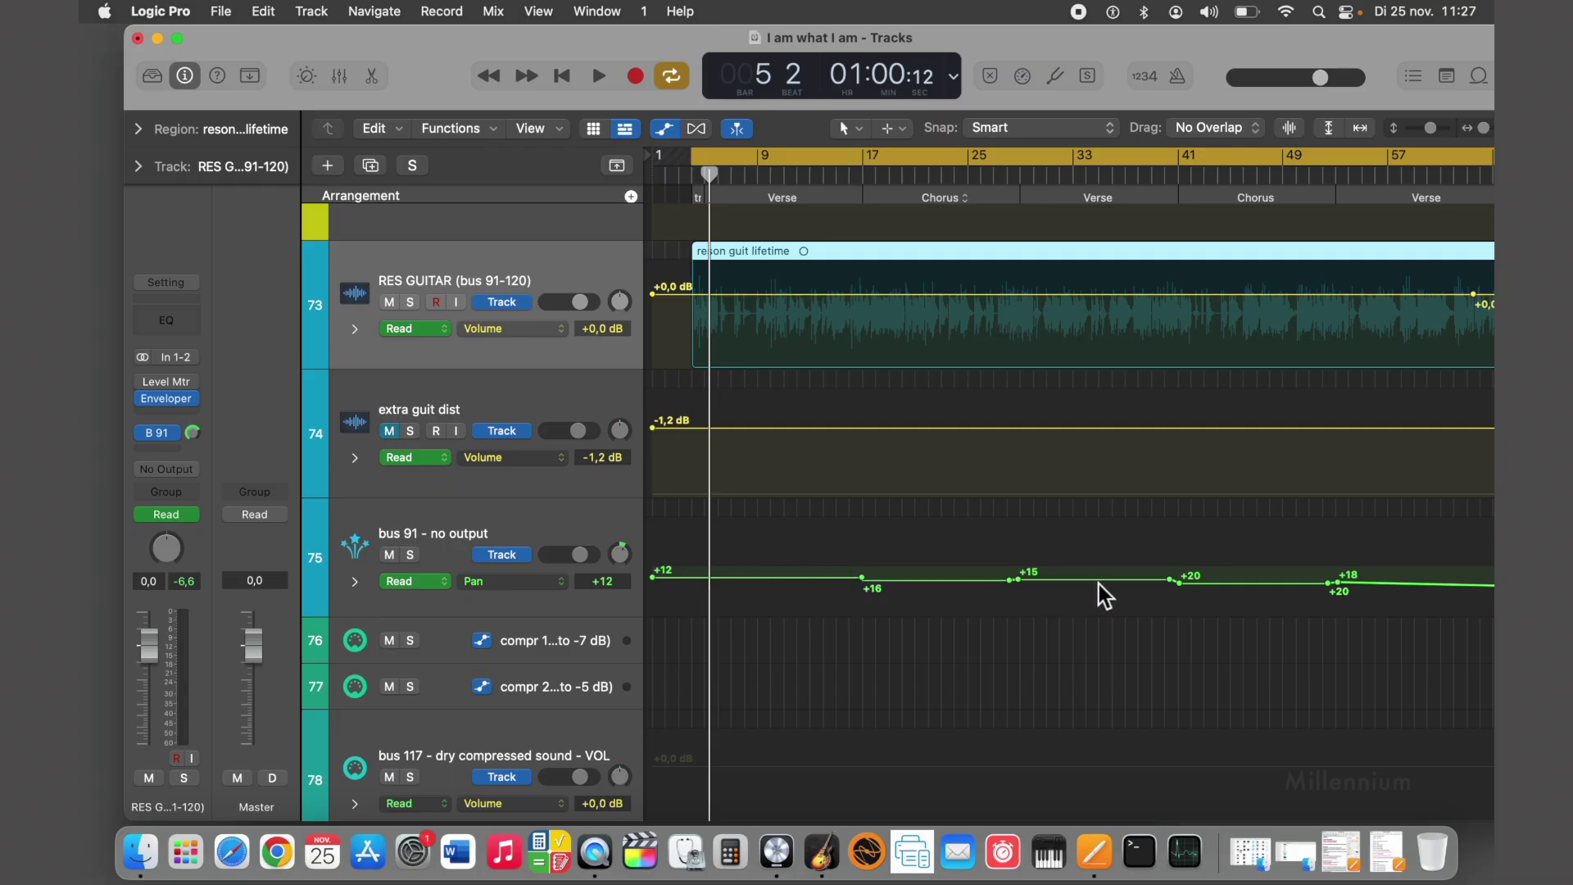
{"action": "scroll", "coordinate": [1346, 582], "scroll_direction": "down", "scroll_amount": 1}
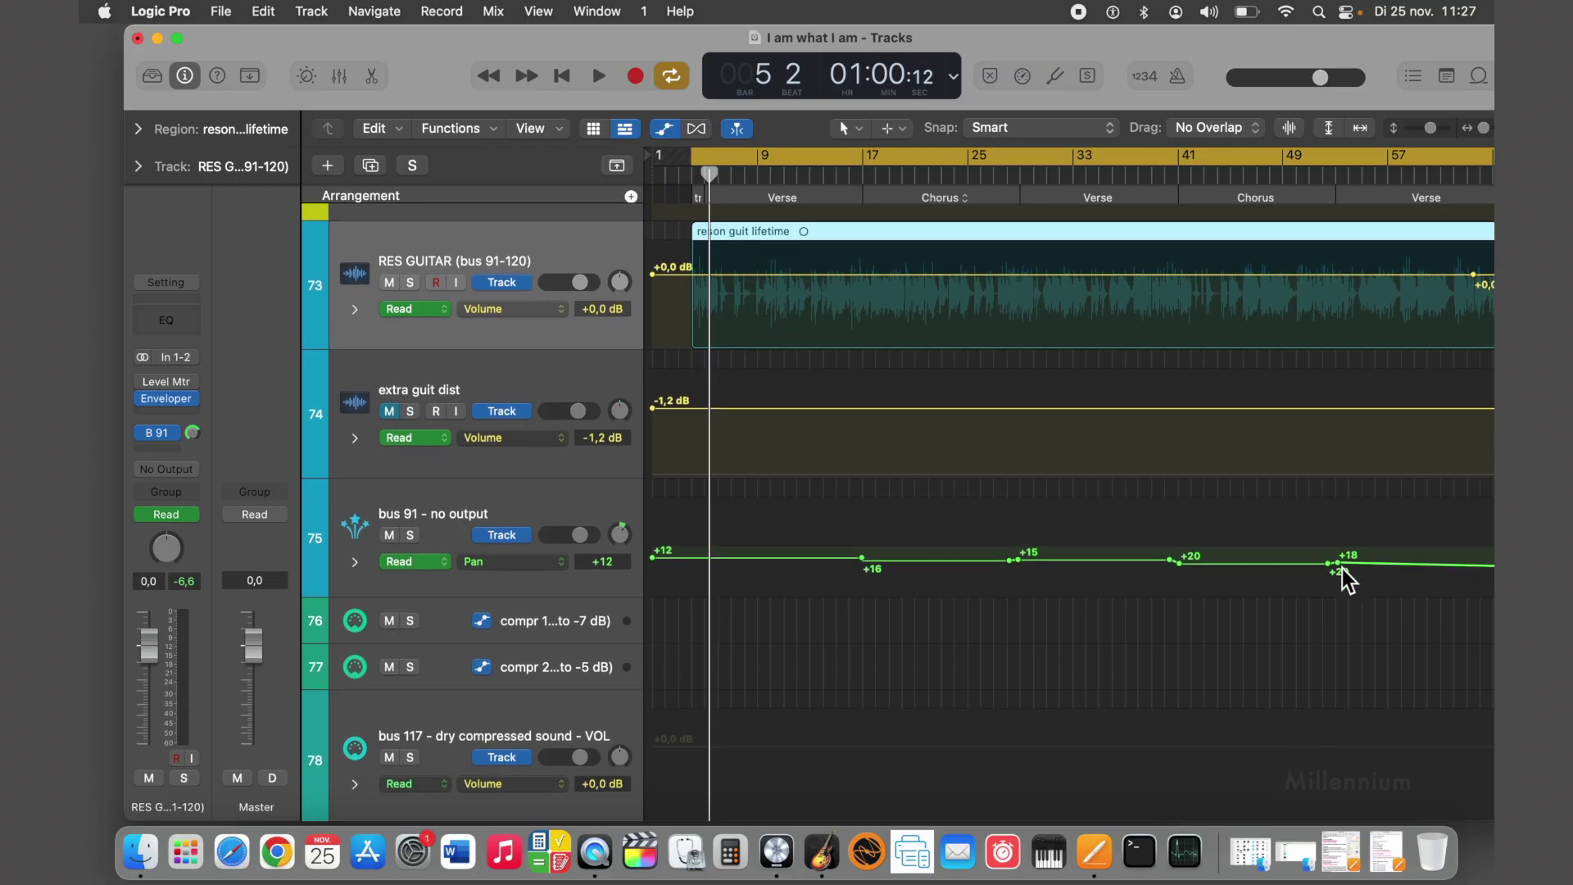
{"action": "scroll", "coordinate": [1346, 581], "scroll_direction": "down", "scroll_amount": 3}
{"action": "scroll", "coordinate": [1345, 581], "scroll_direction": "up", "scroll_amount": 2}
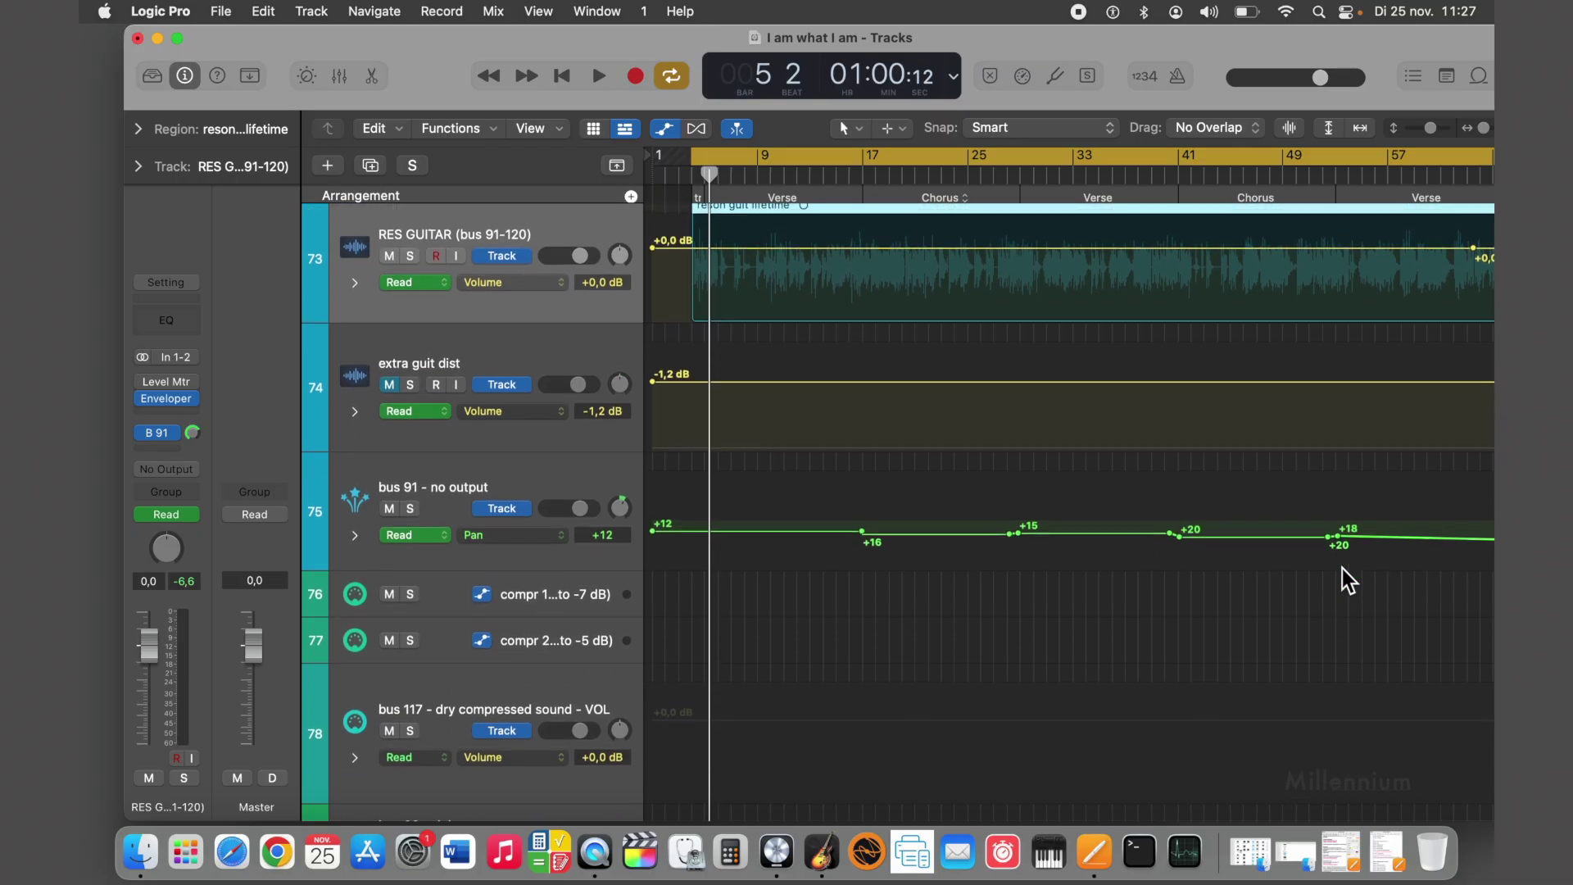
Step: Select the de haas delay + panning - bus 105 track and inspect its channel strip and pan automation
{"action": "scroll", "coordinate": [1346, 582], "scroll_direction": "down", "scroll_amount": 10}
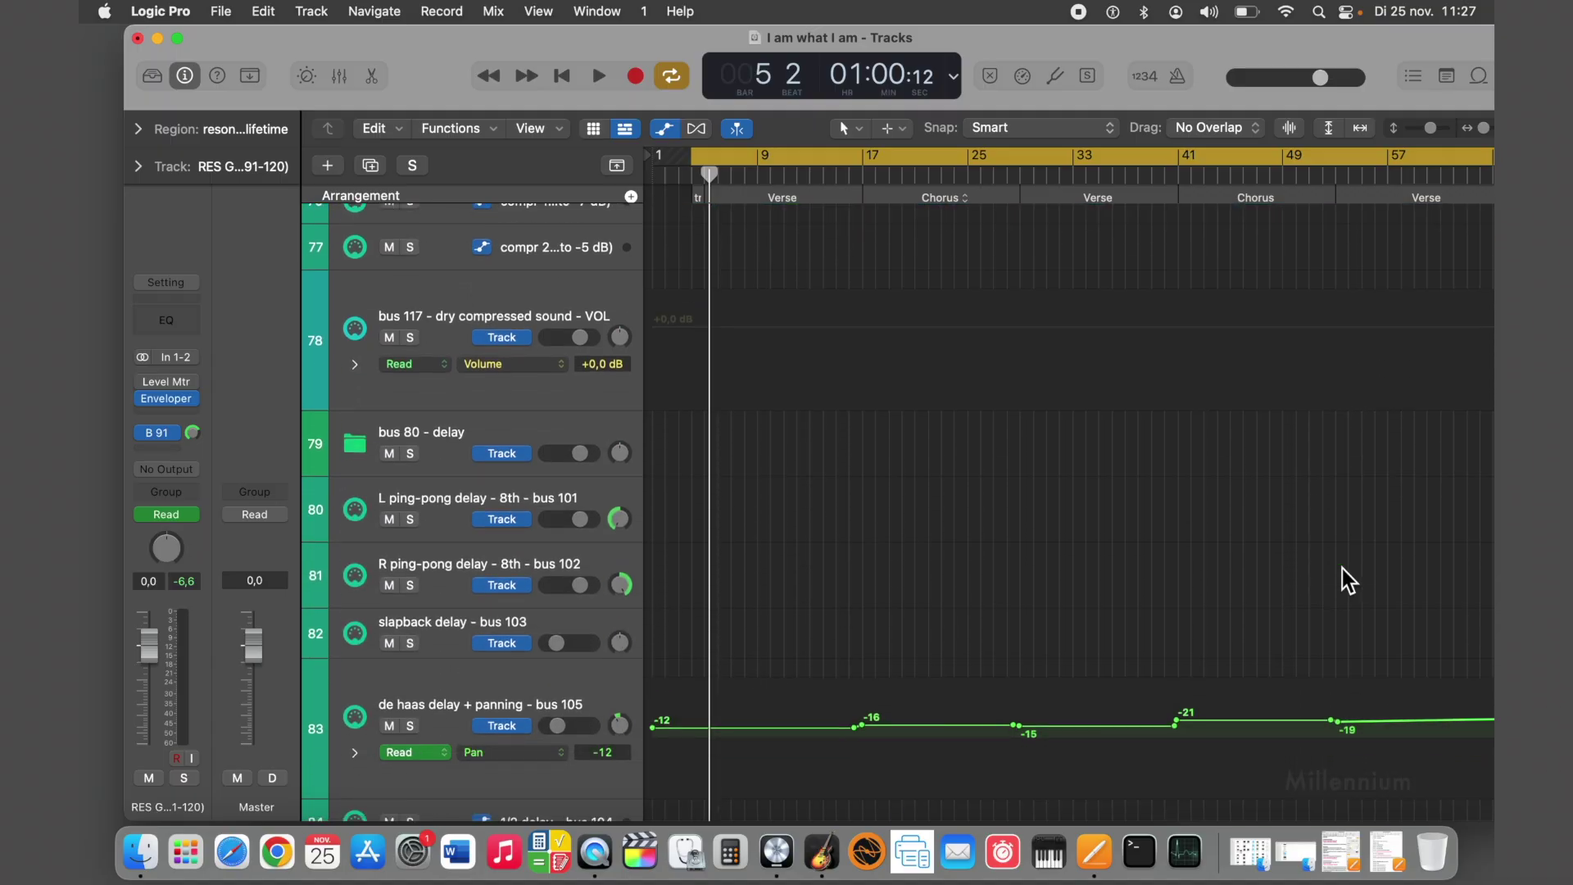
{"action": "scroll", "coordinate": [1346, 582], "scroll_direction": "down", "scroll_amount": 2}
{"action": "scroll", "coordinate": [853, 407], "scroll_direction": "up", "scroll_amount": 2}
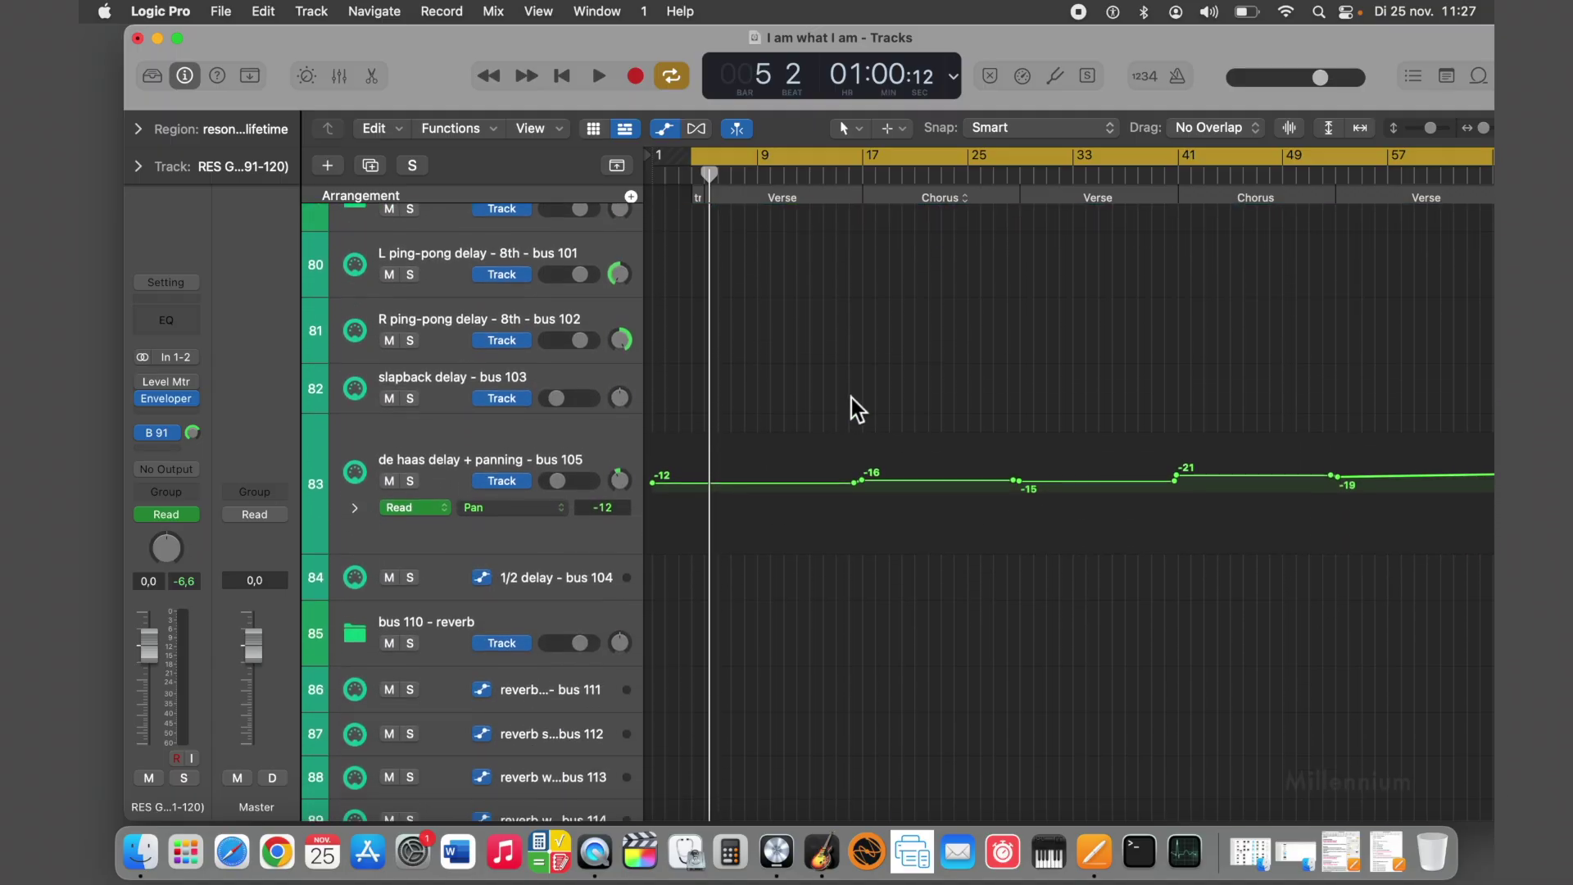
{"action": "scroll", "coordinate": [941, 410], "scroll_direction": "up", "scroll_amount": 3}
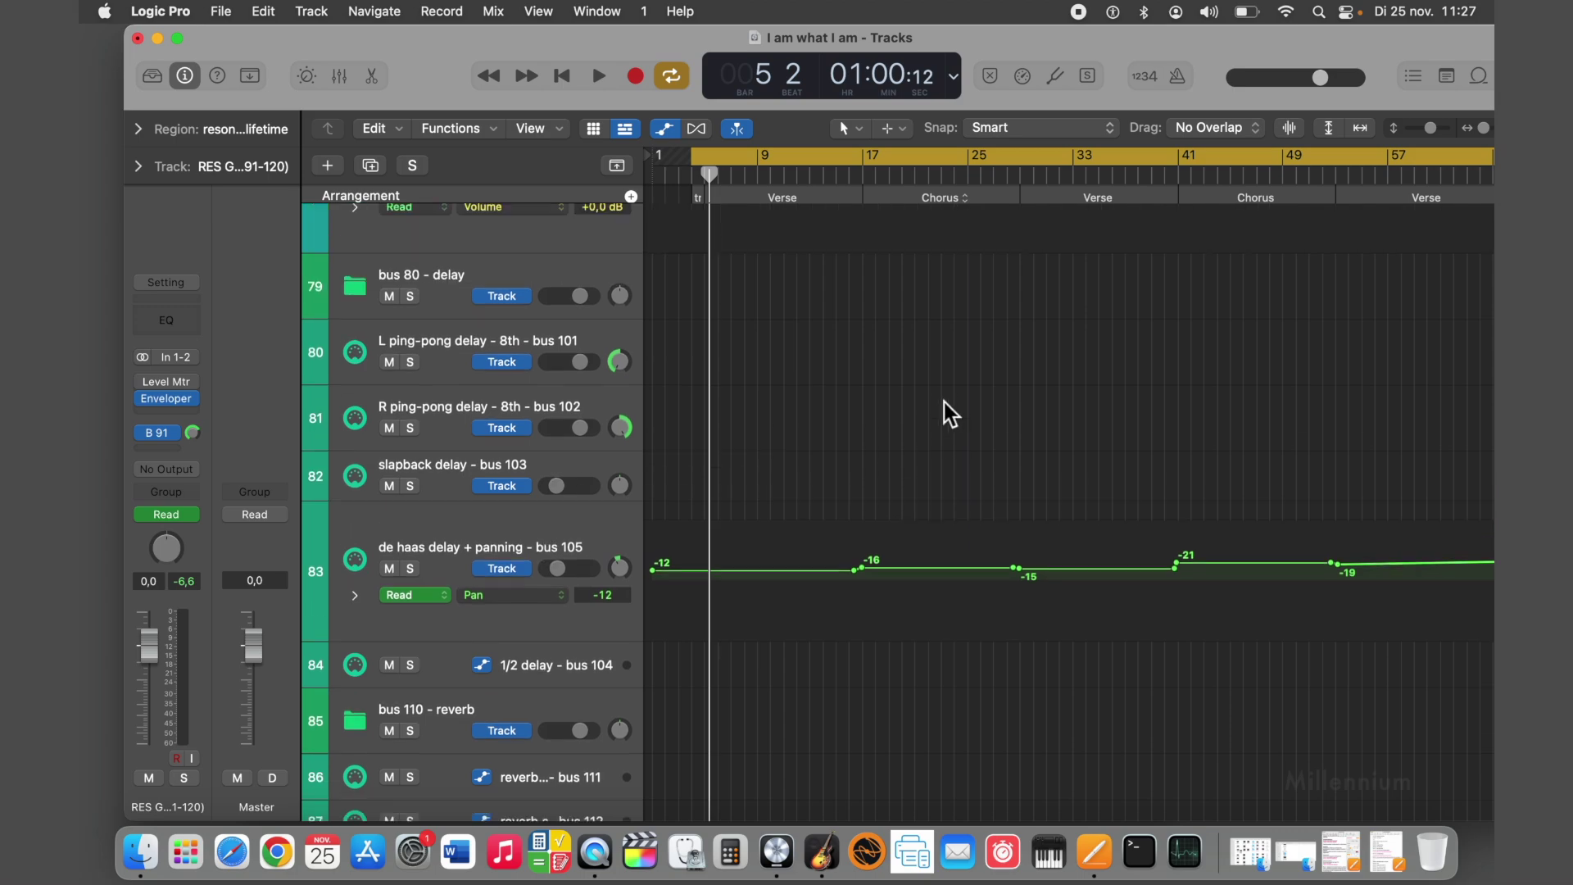
{"action": "scroll", "coordinate": [942, 410], "scroll_direction": "down", "scroll_amount": 4}
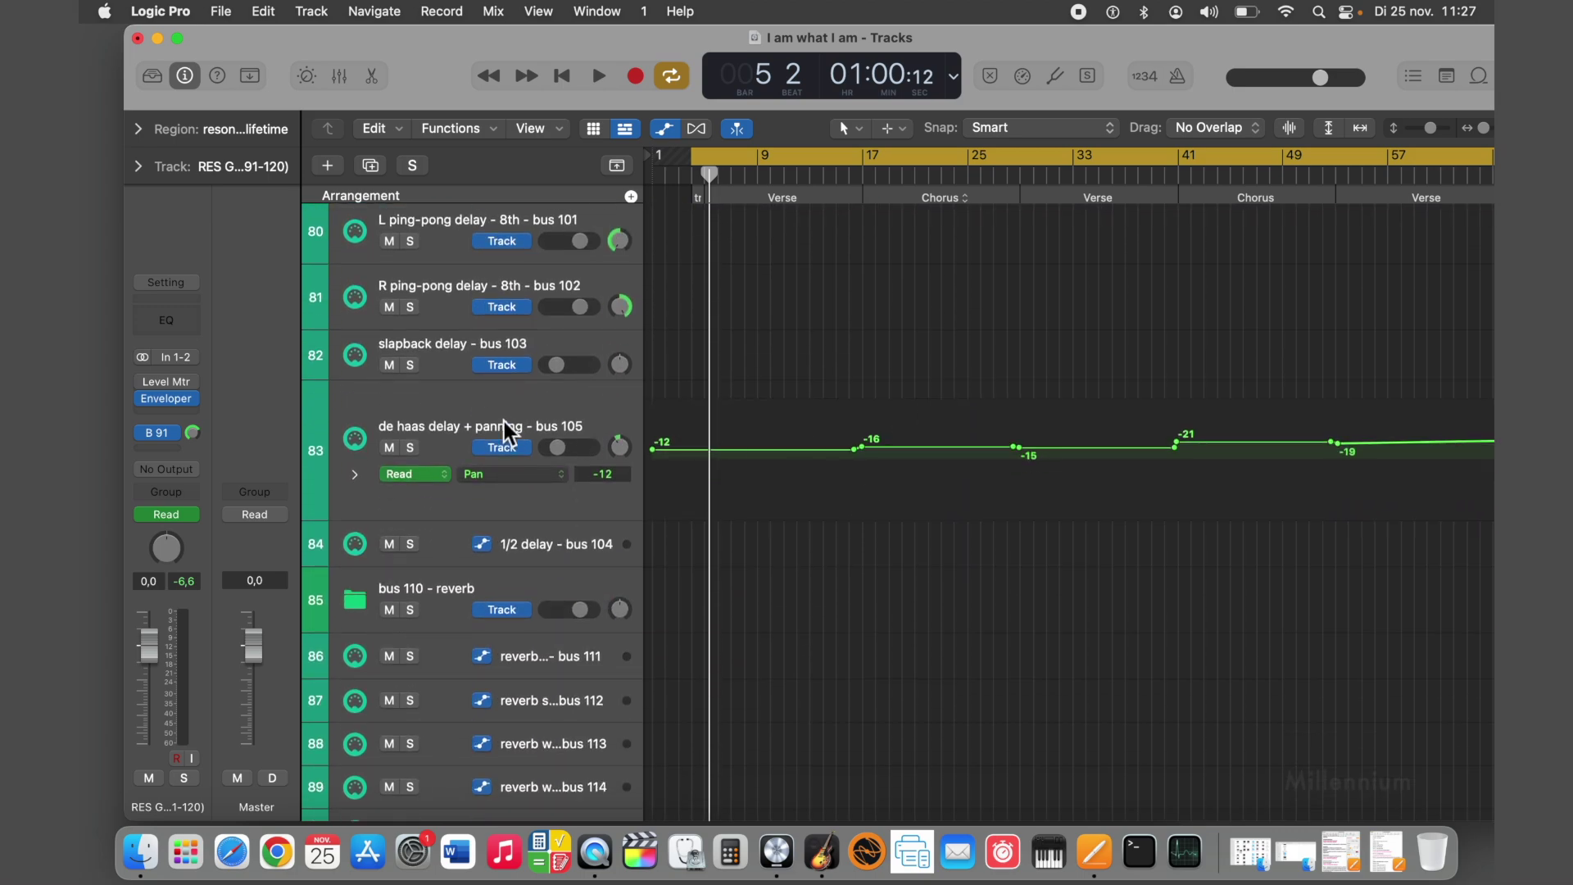
{"action": "left_click", "coordinate": [507, 433]}
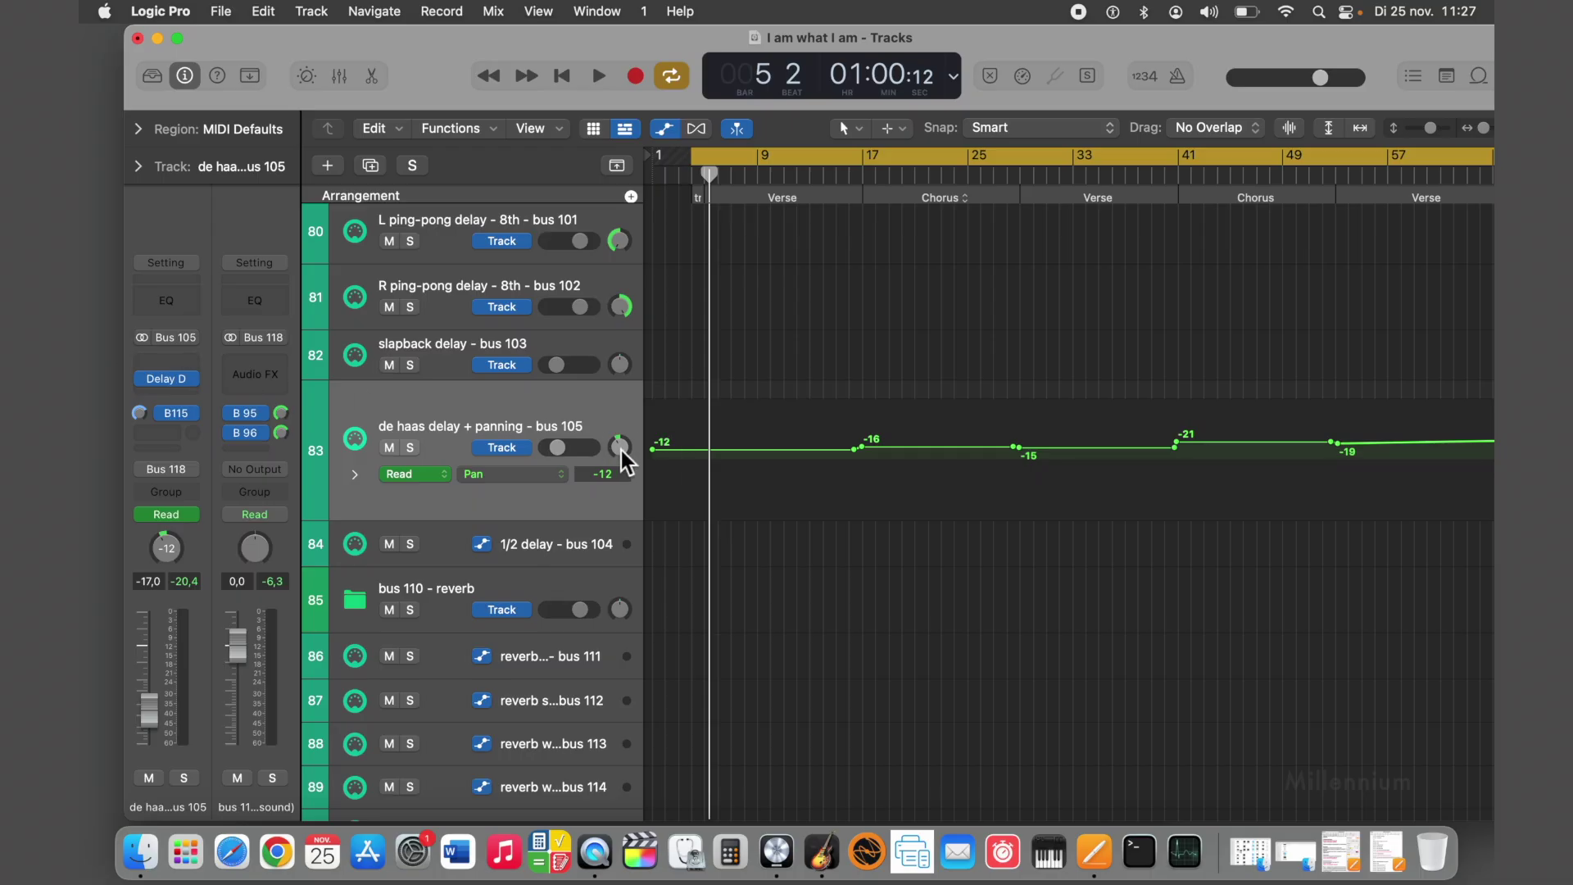
Step: Shift the project window to show the last verse and compare bus 91's pan automation with the opposite panning of the bus 105 de haas delay
{"action": "scroll", "coordinate": [617, 453], "scroll_direction": "up", "scroll_amount": 8}
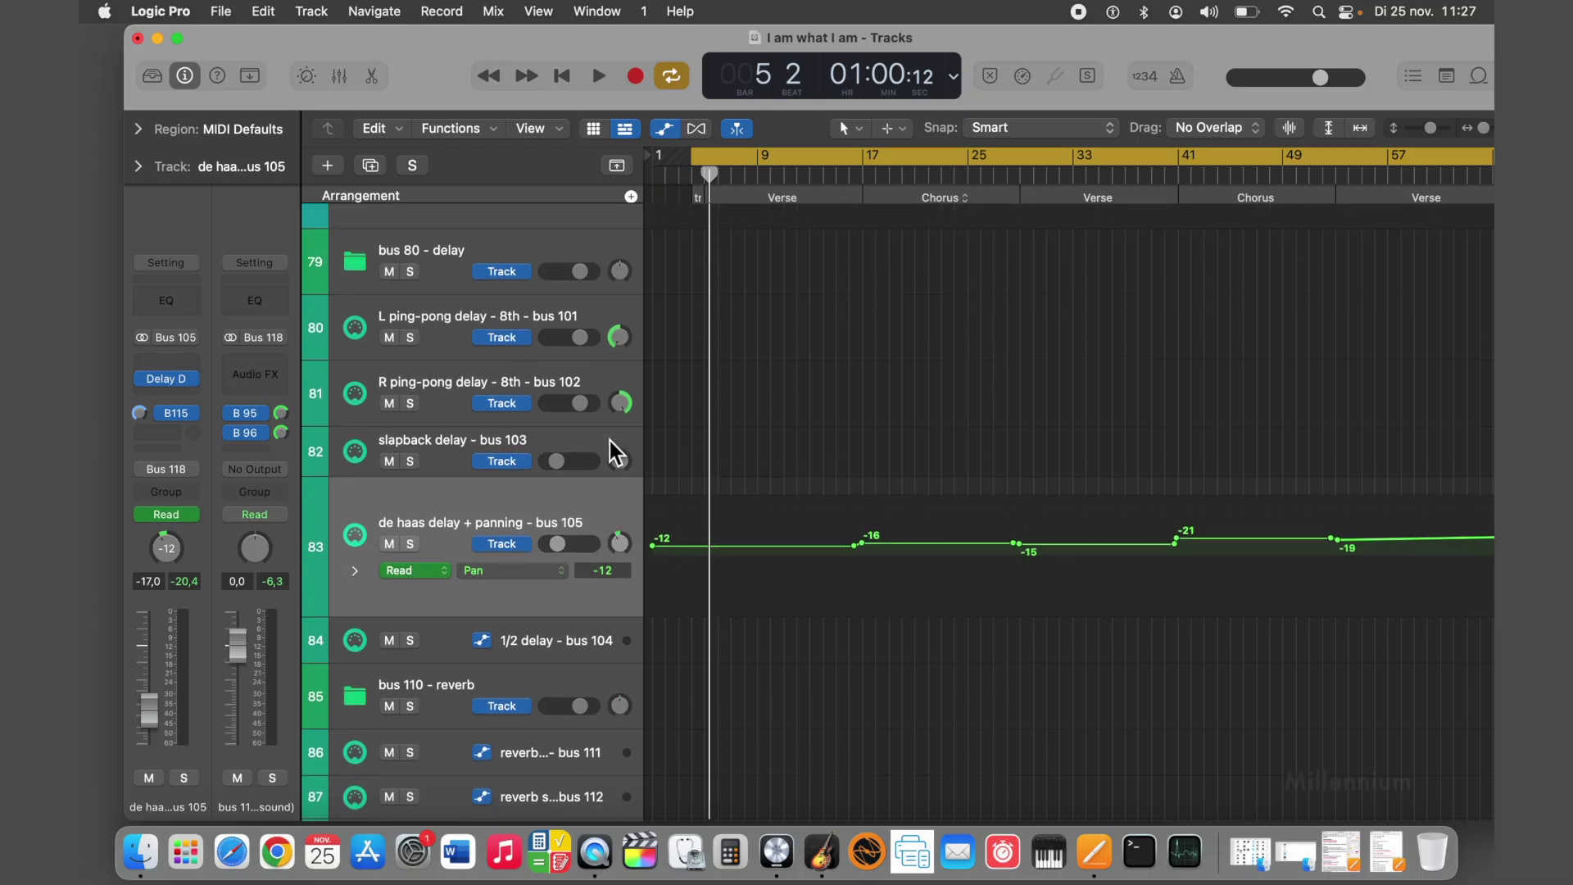
{"action": "scroll", "coordinate": [617, 453], "scroll_direction": "up", "scroll_amount": 2}
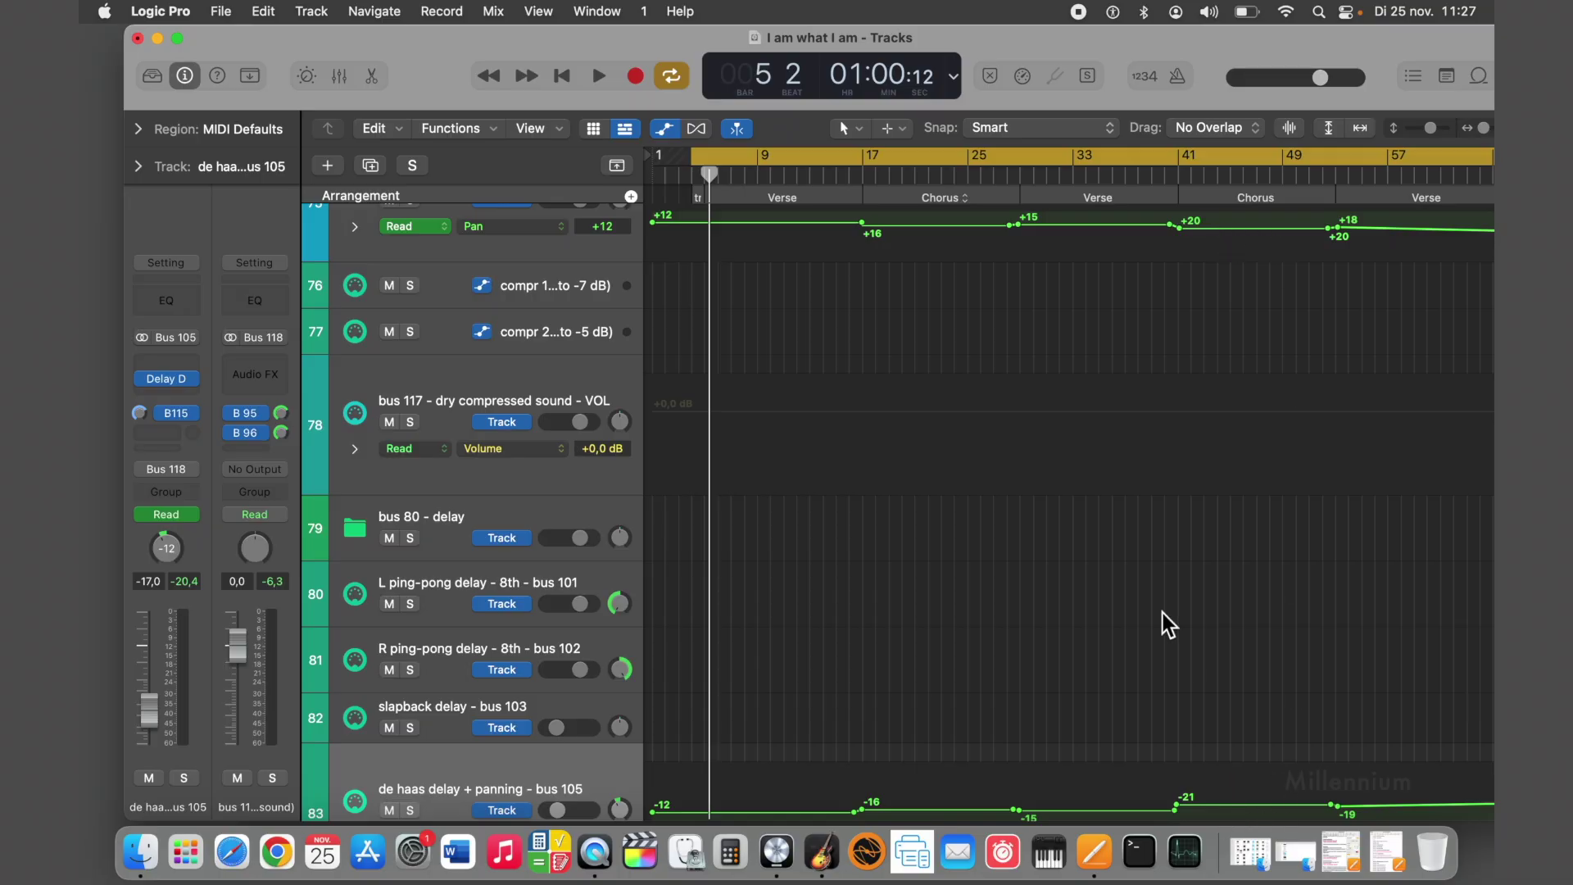
{"action": "scroll", "coordinate": [1168, 624], "scroll_direction": "down", "scroll_amount": 1}
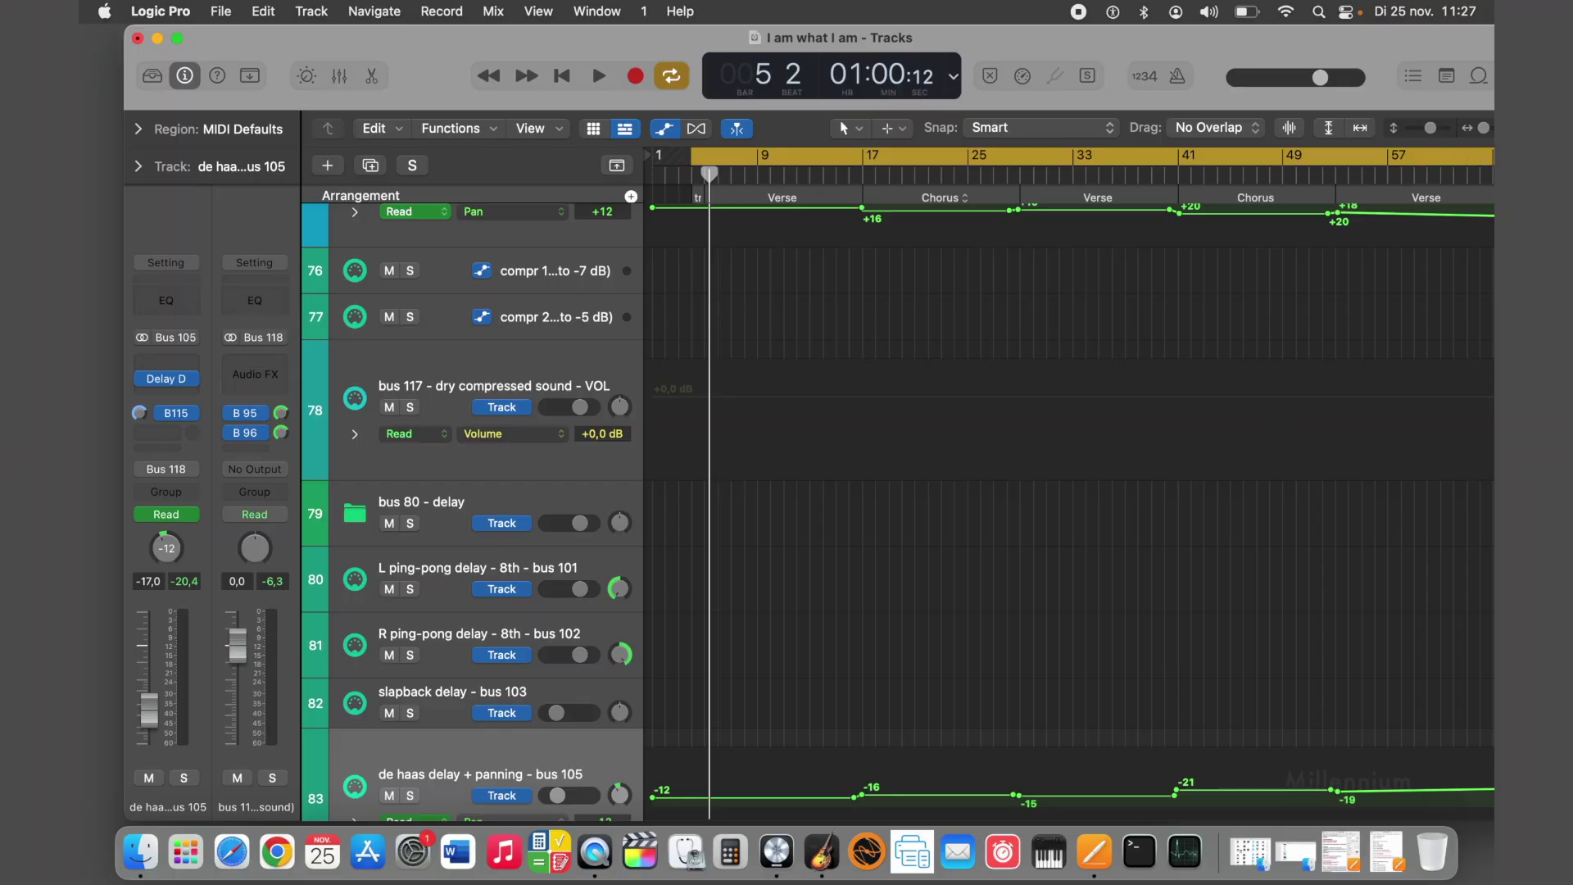
{"action": "left_click_drag", "start_coordinate": [1372, 54], "coordinate": [1345, 53]}
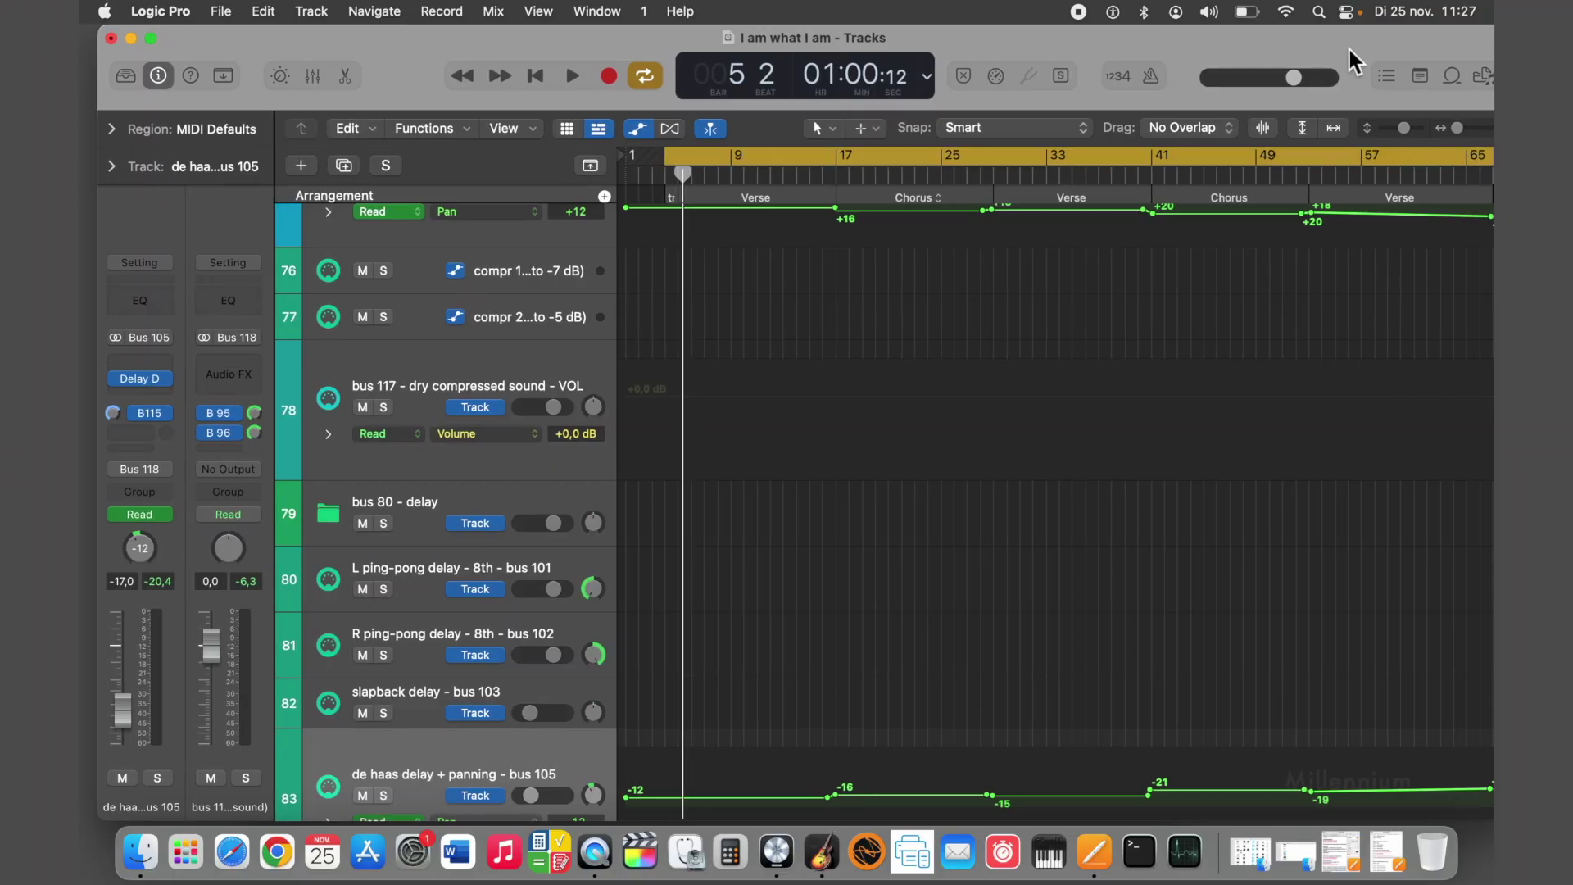
{"action": "left_click_drag", "start_coordinate": [1450, 131], "coordinate": [1450, 131]}
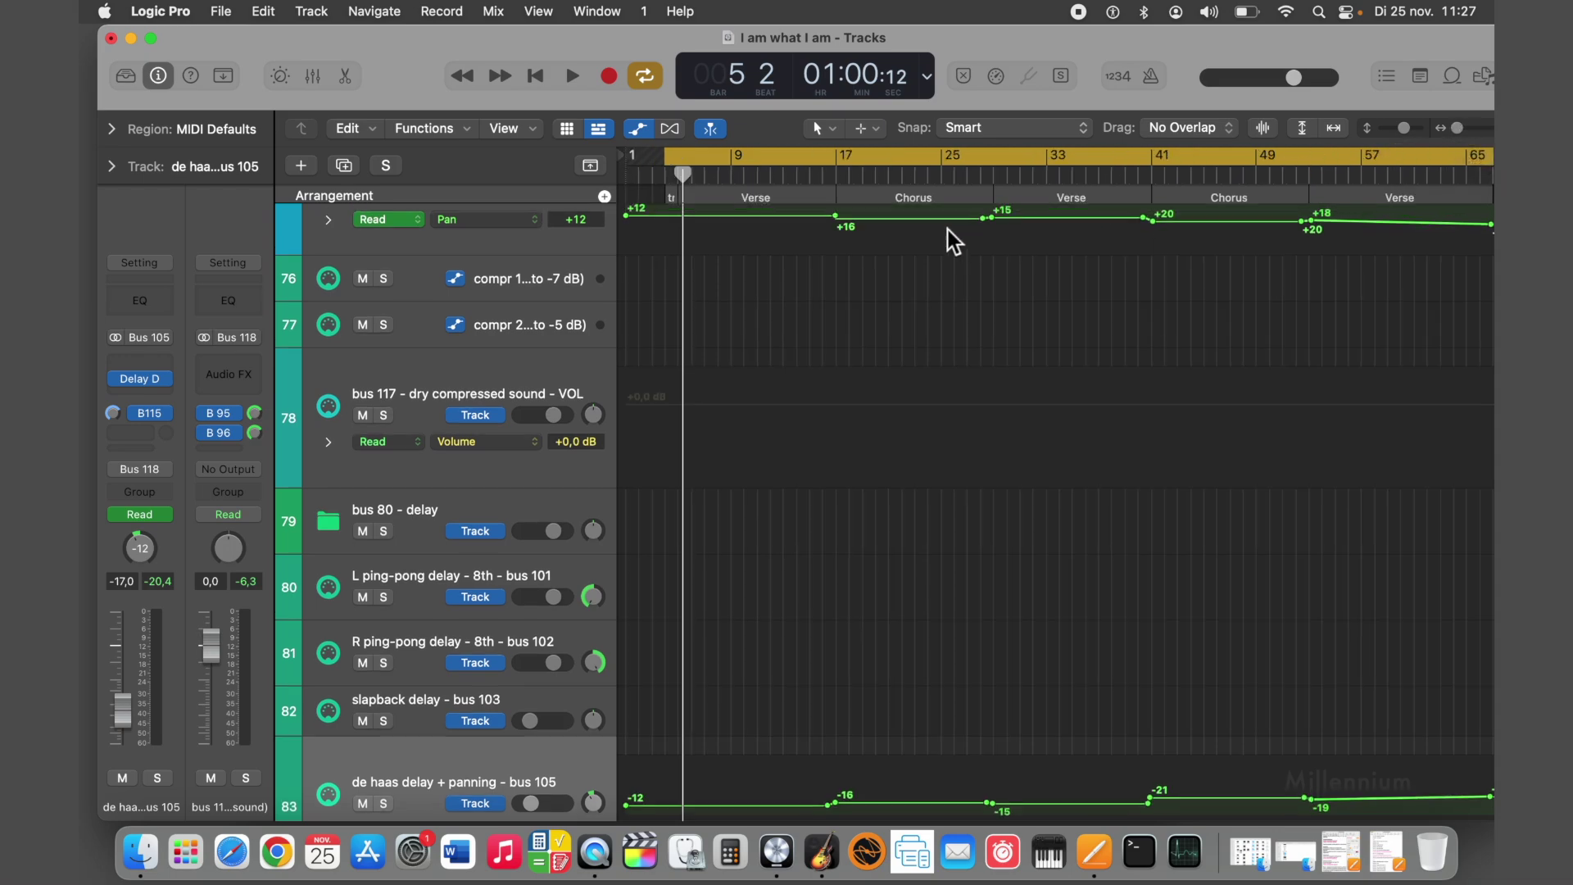
{"action": "scroll", "coordinate": [944, 239], "scroll_direction": "up", "scroll_amount": 2}
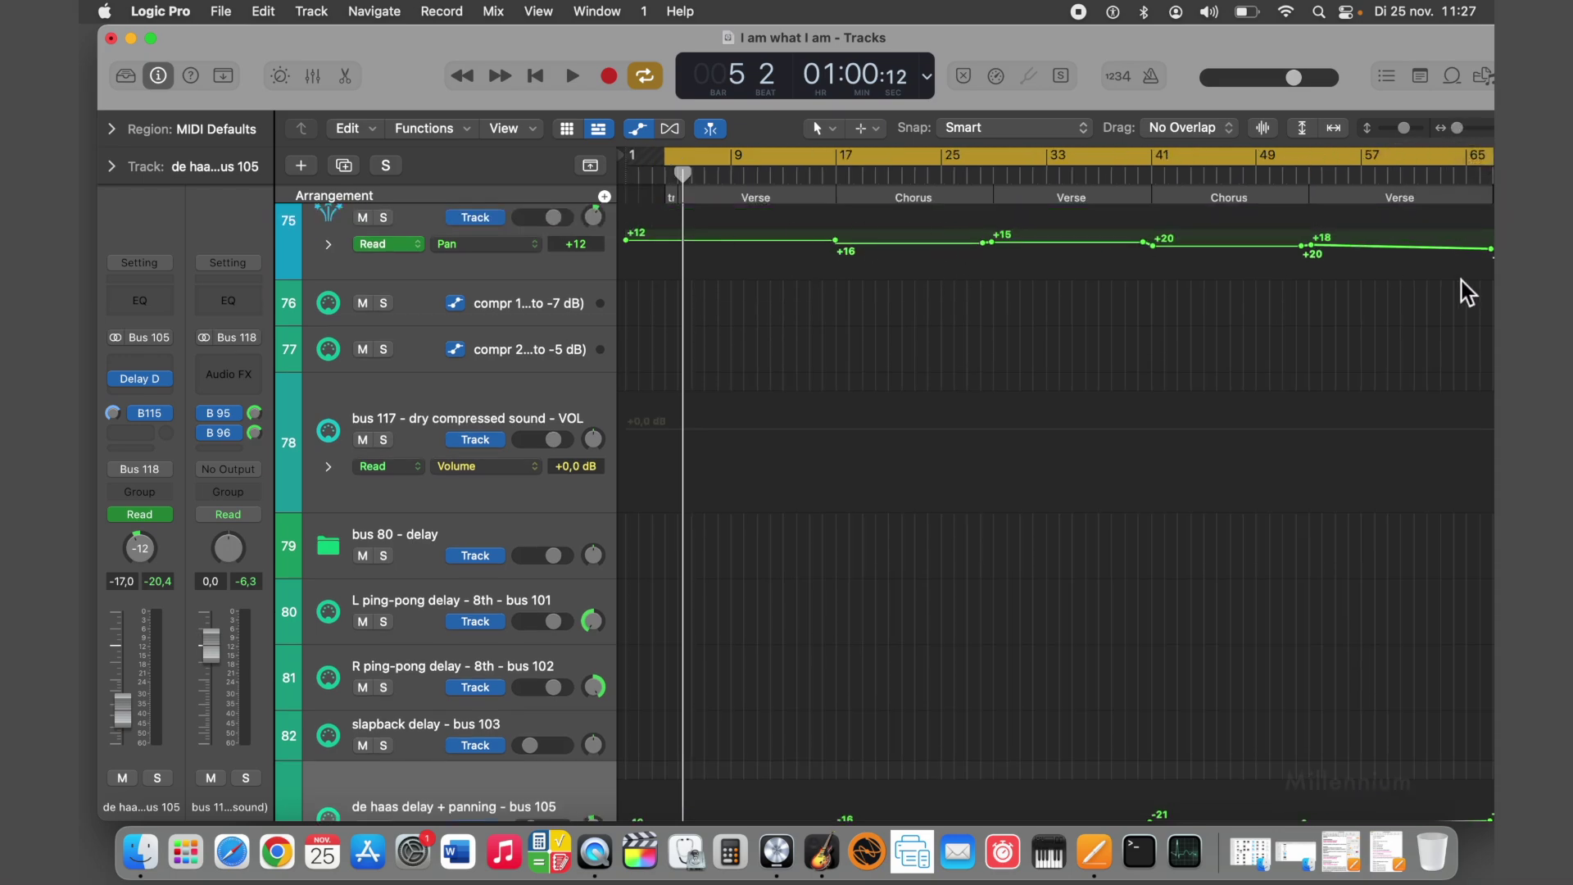
{"action": "scroll", "coordinate": [1461, 287], "scroll_direction": "down", "scroll_amount": 4}
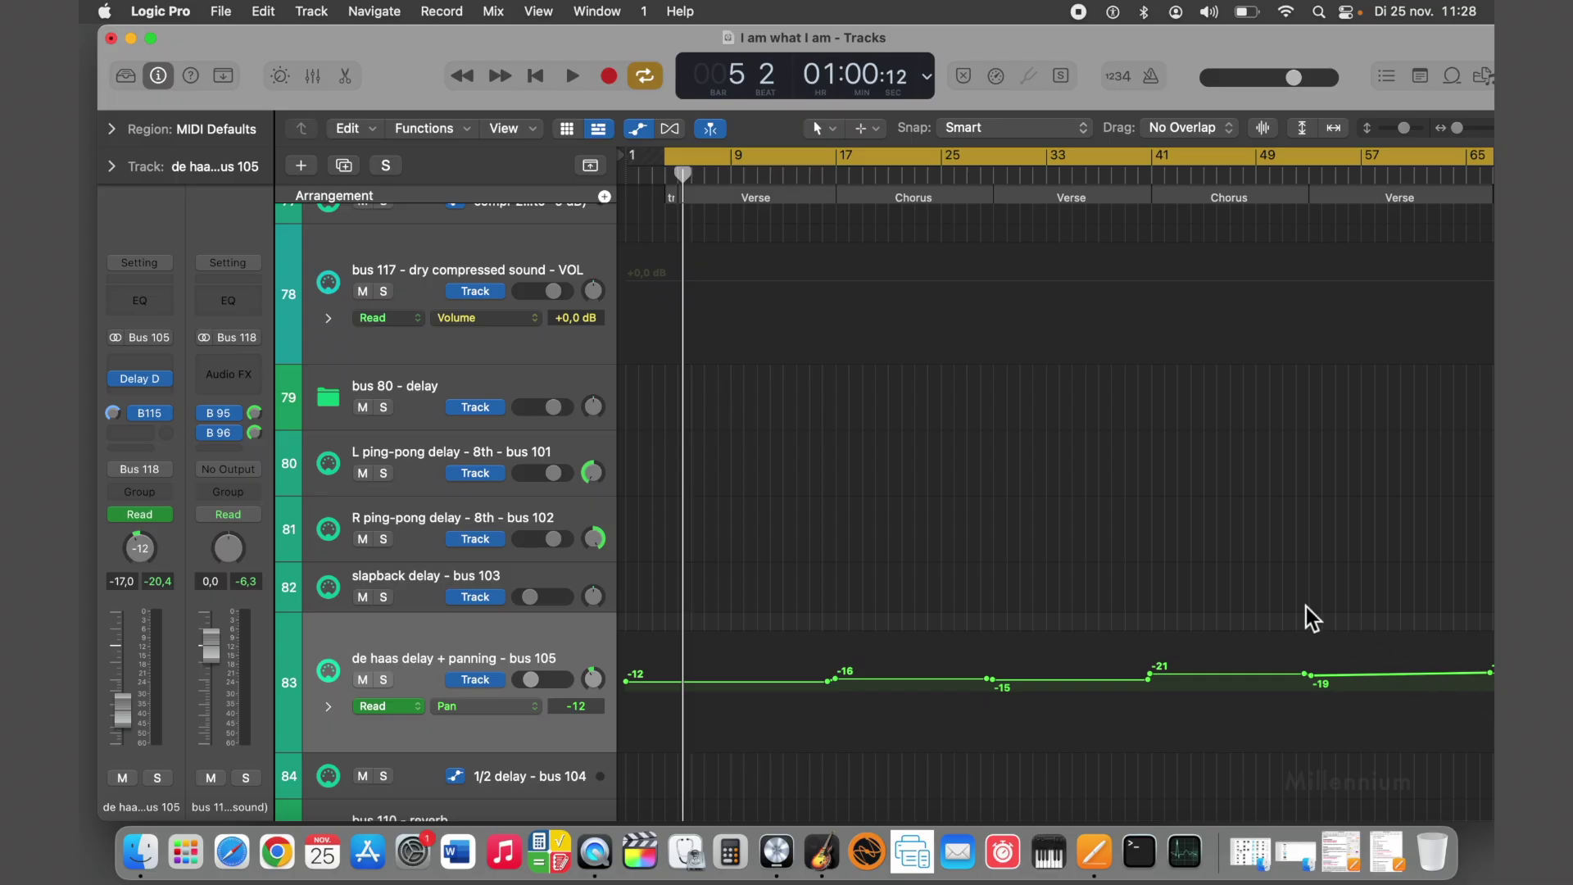
{"action": "scroll", "coordinate": [1173, 542], "scroll_direction": "up", "scroll_amount": 5}
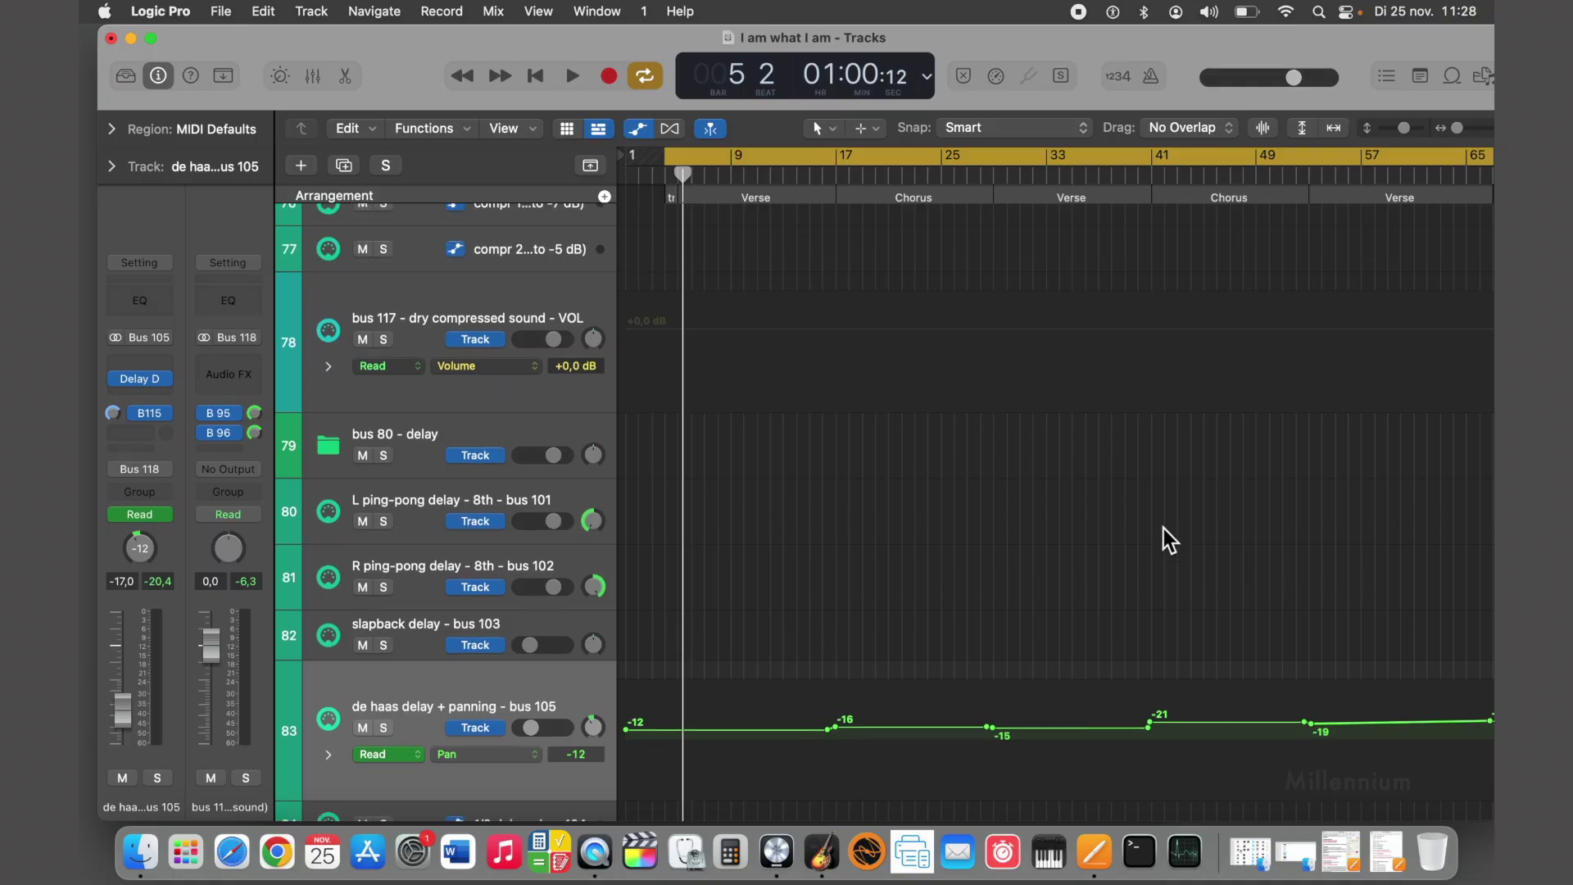
{"action": "scroll", "coordinate": [1169, 539], "scroll_direction": "up", "scroll_amount": 1}
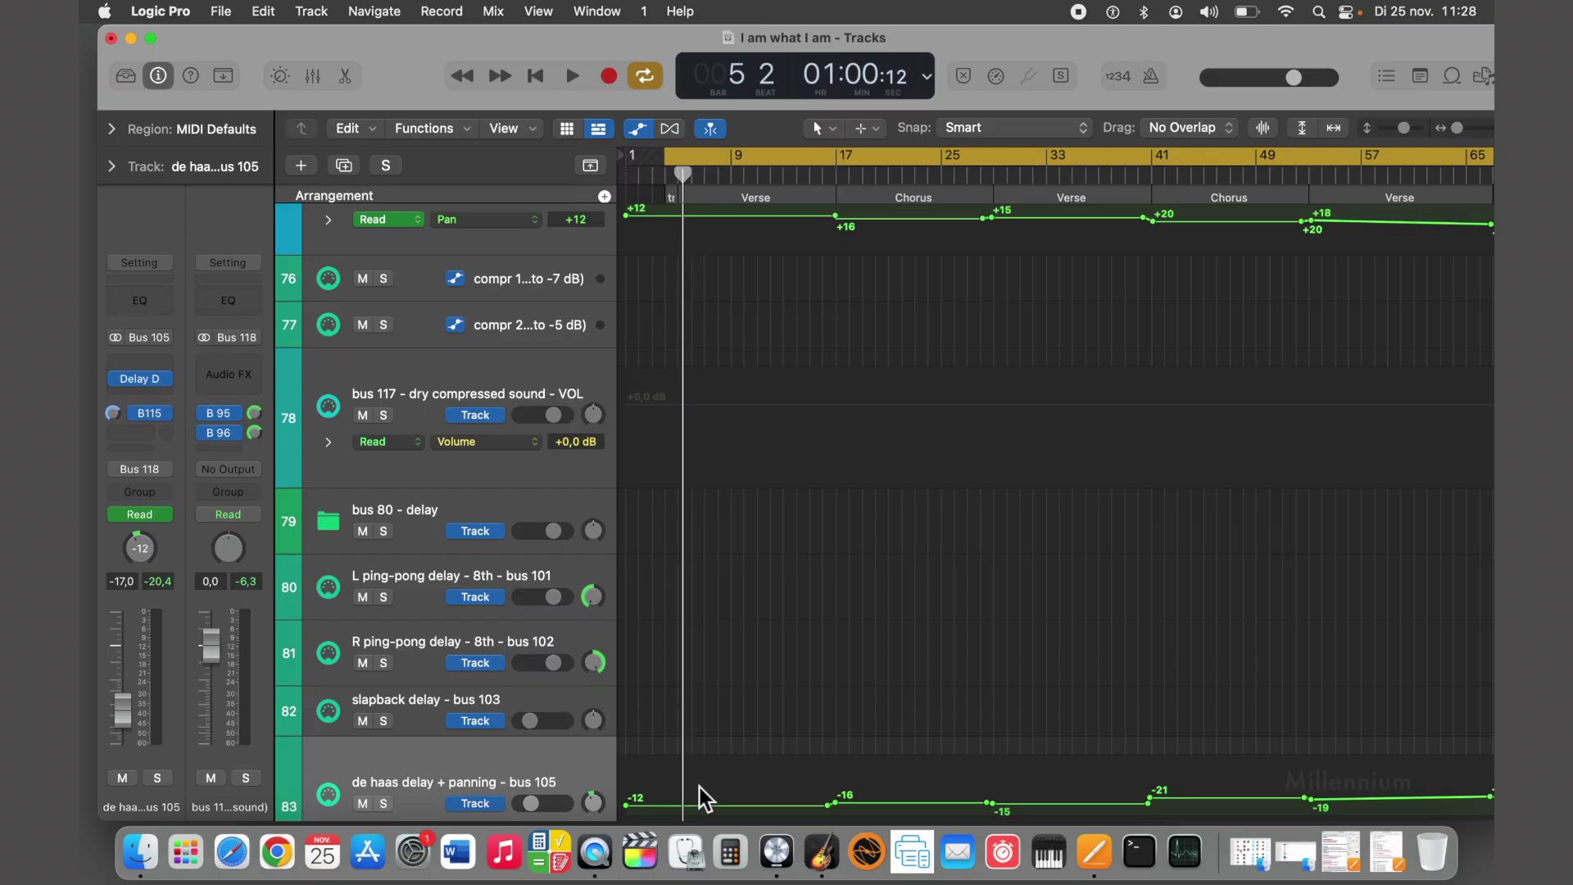
{"action": "scroll", "coordinate": [849, 643], "scroll_direction": "down", "scroll_amount": 1}
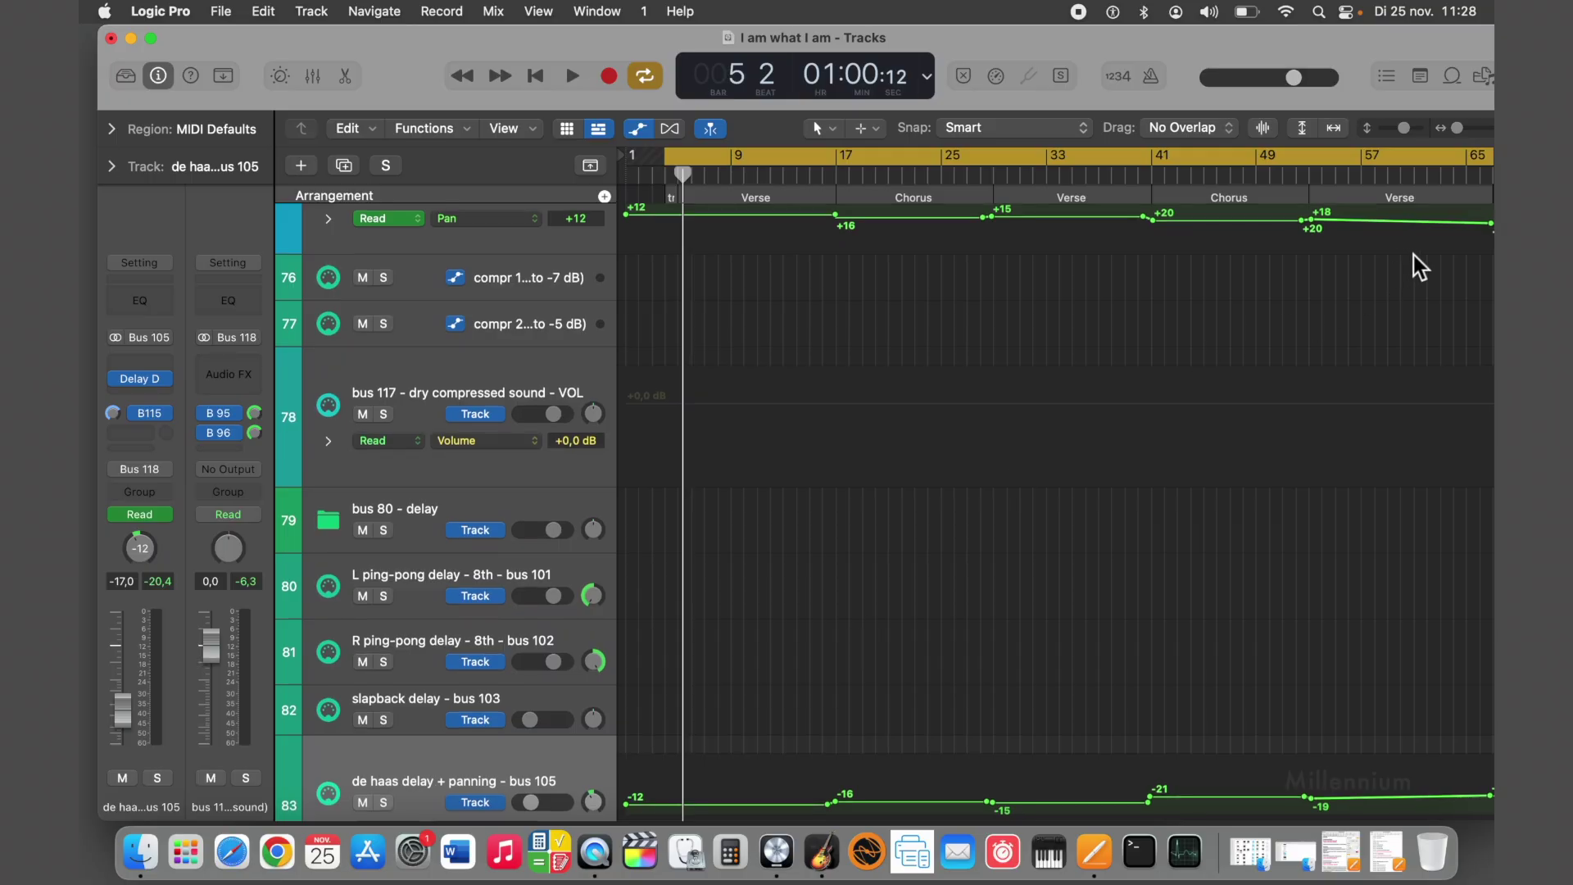
Step: Locate the AC PIA piano track and inspect bus 61's pan automation with the playhead at bar 20 and at bar 32
{"action": "left_click_drag", "start_coordinate": [1417, 64], "coordinate": [1399, 63]}
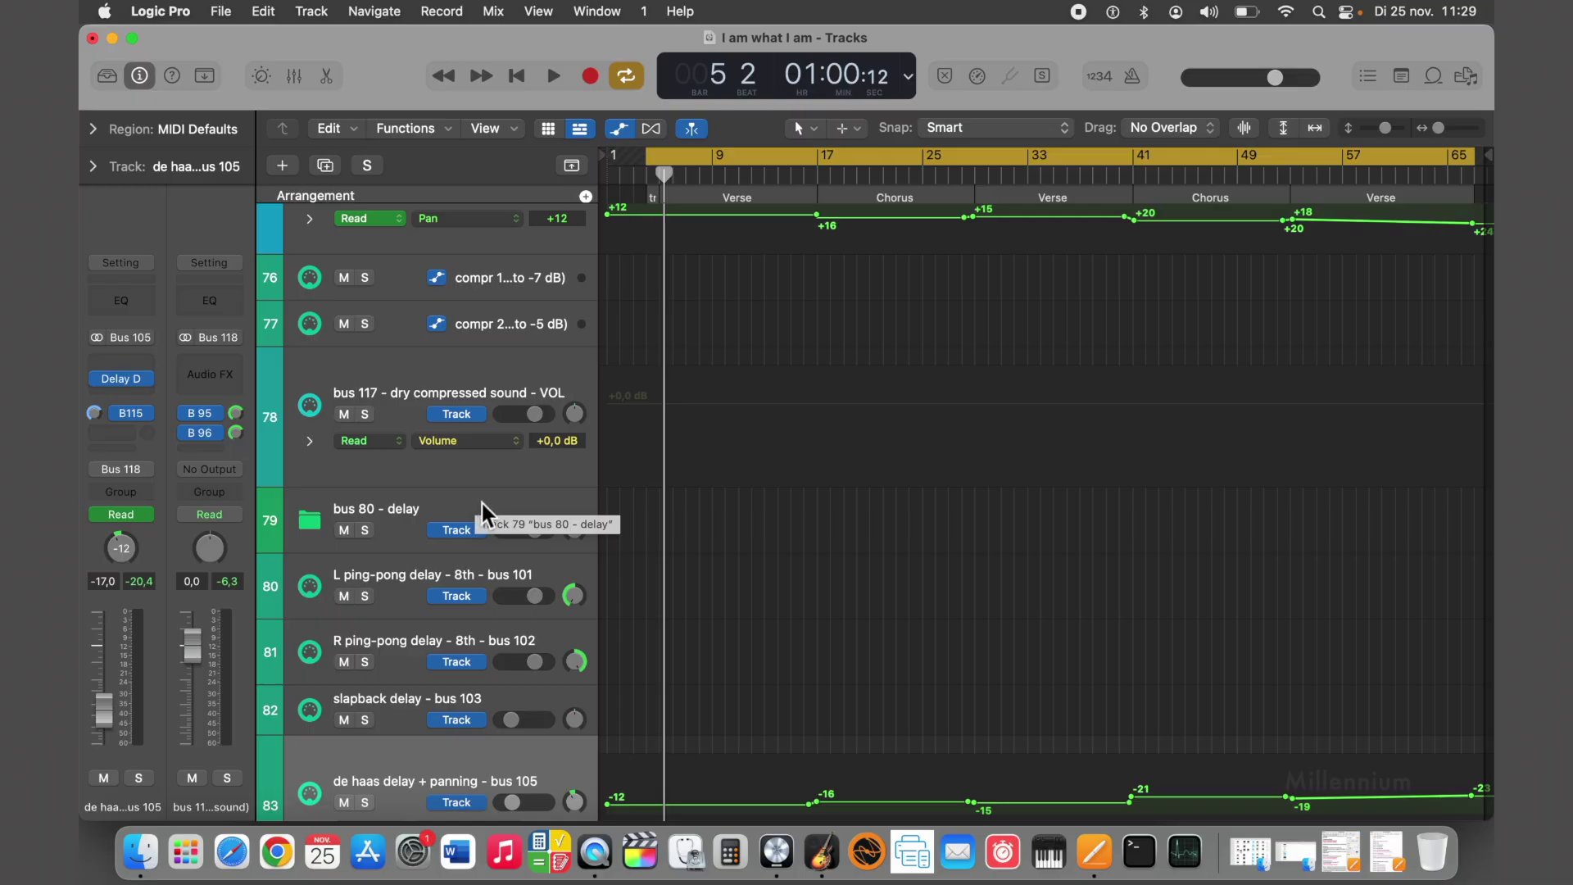
{"action": "scroll", "coordinate": [483, 512], "scroll_direction": "up", "scroll_amount": 10}
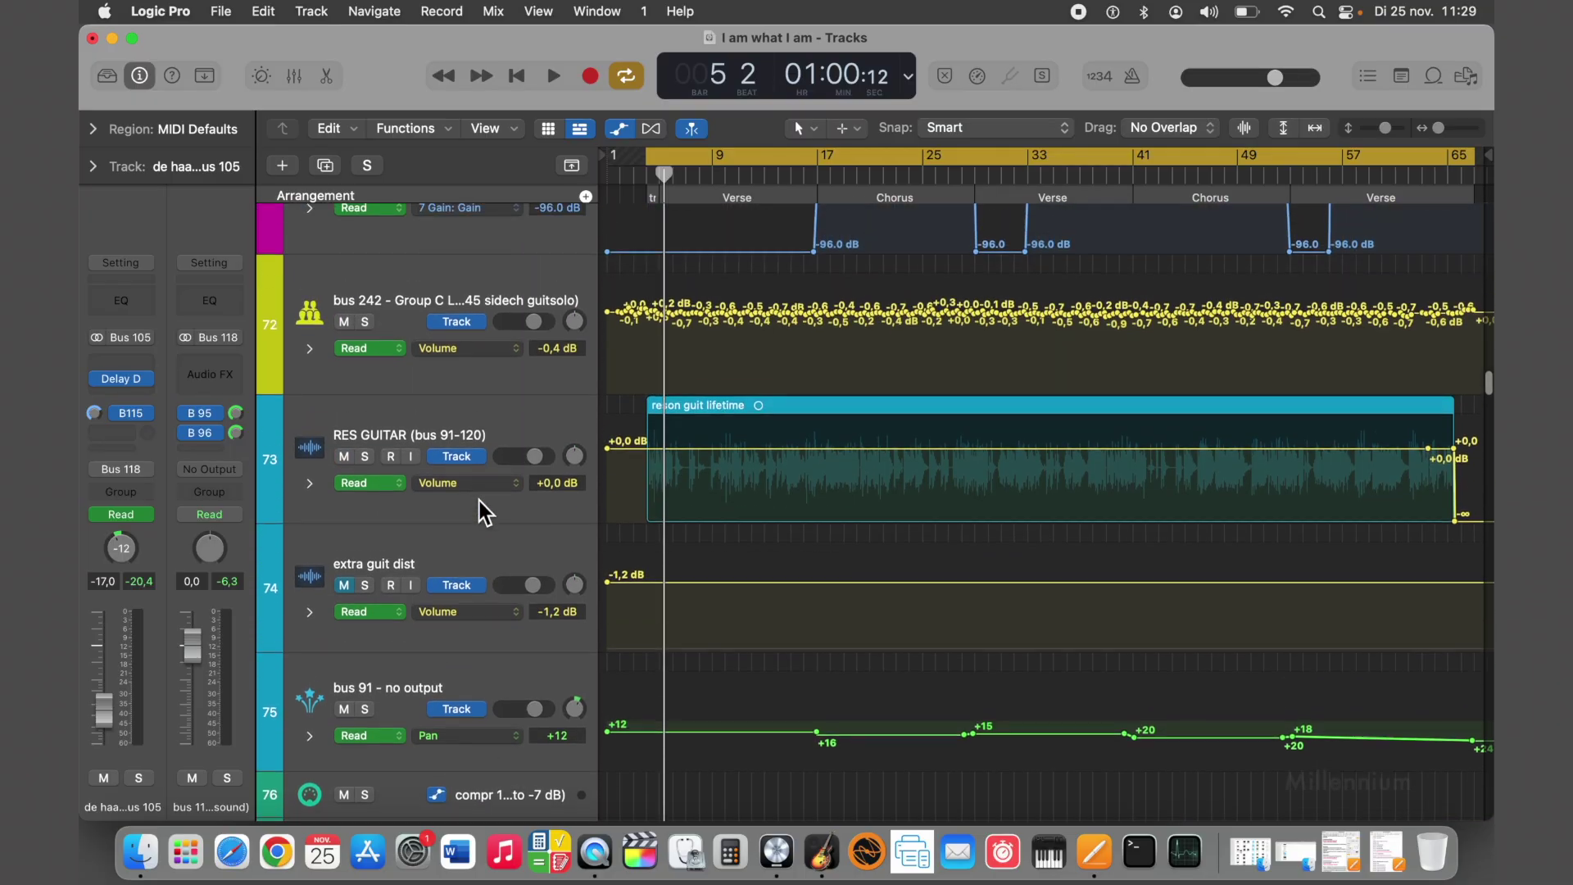
{"action": "scroll", "coordinate": [737, 447], "scroll_direction": "up", "scroll_amount": 15}
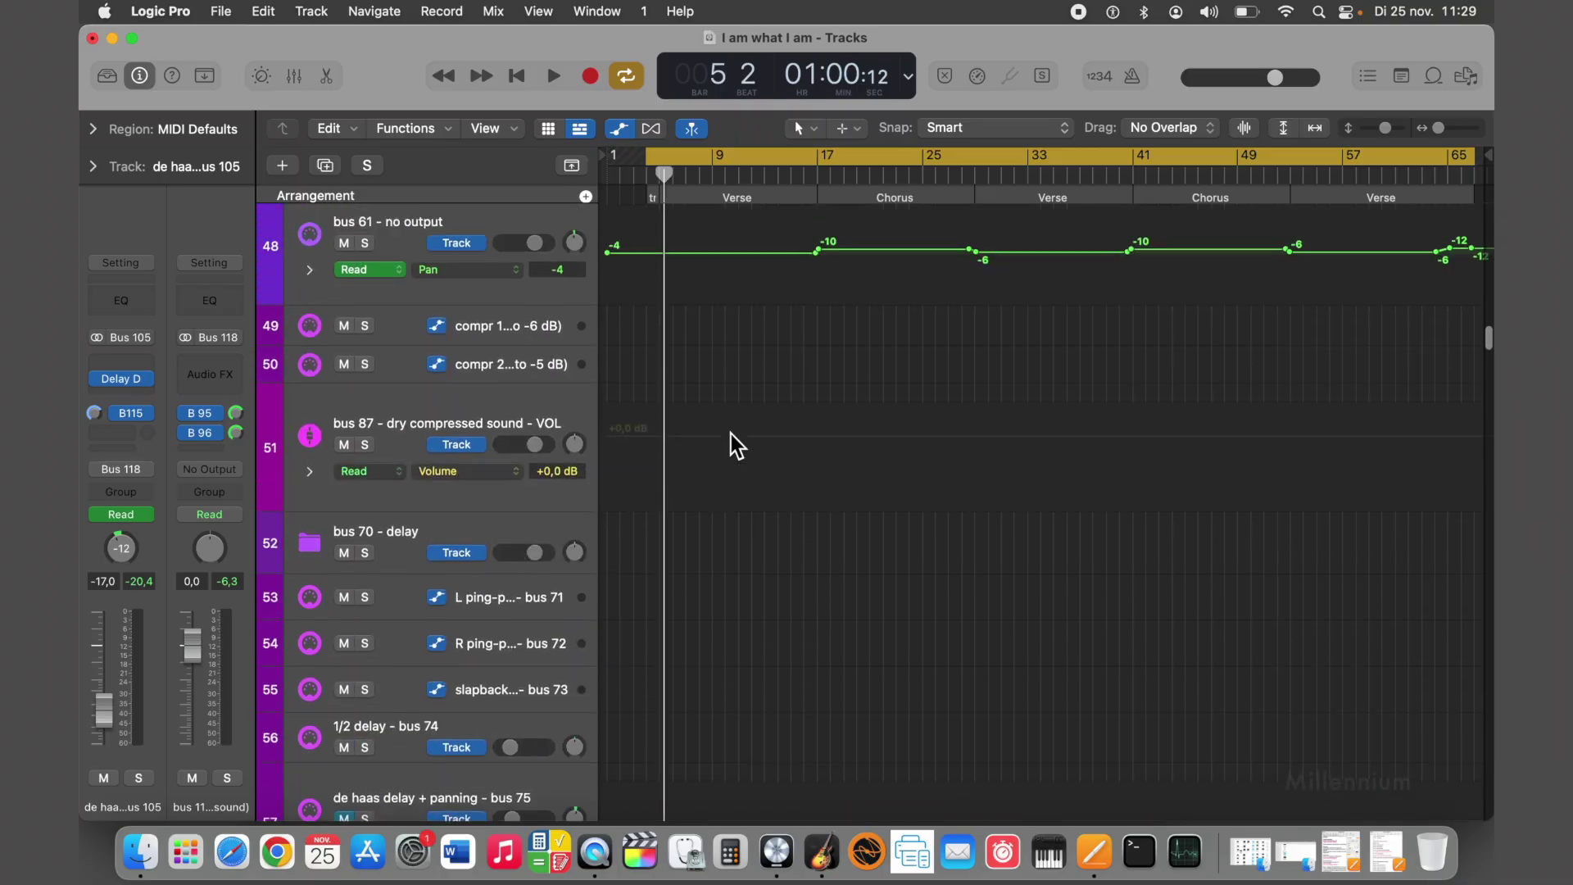
{"action": "scroll", "coordinate": [737, 446], "scroll_direction": "down", "scroll_amount": 5}
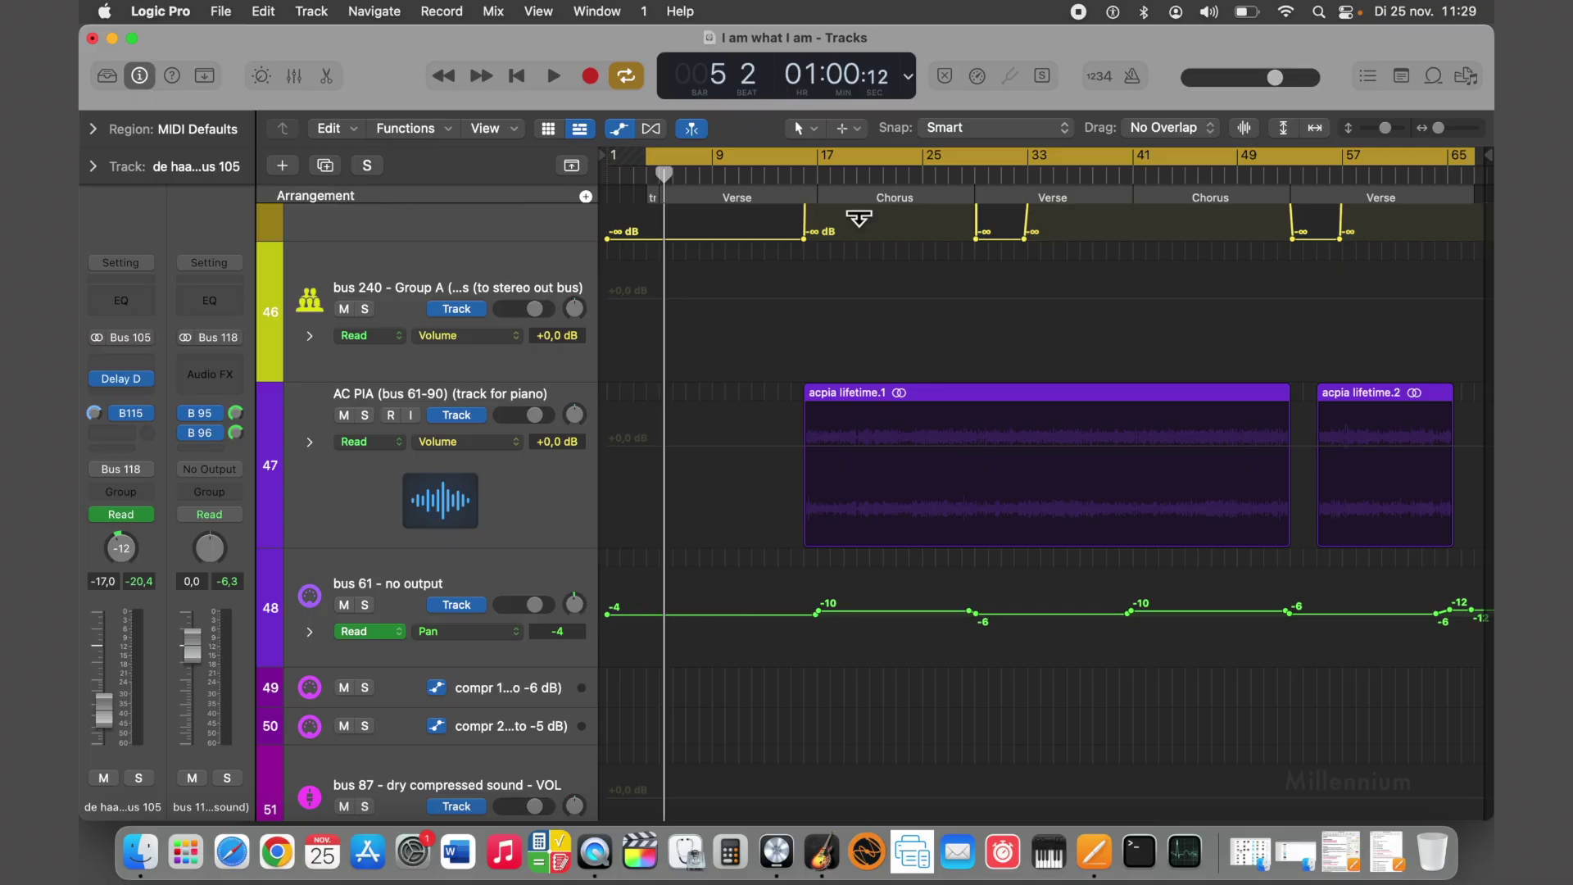
{"action": "left_click", "coordinate": [857, 174]}
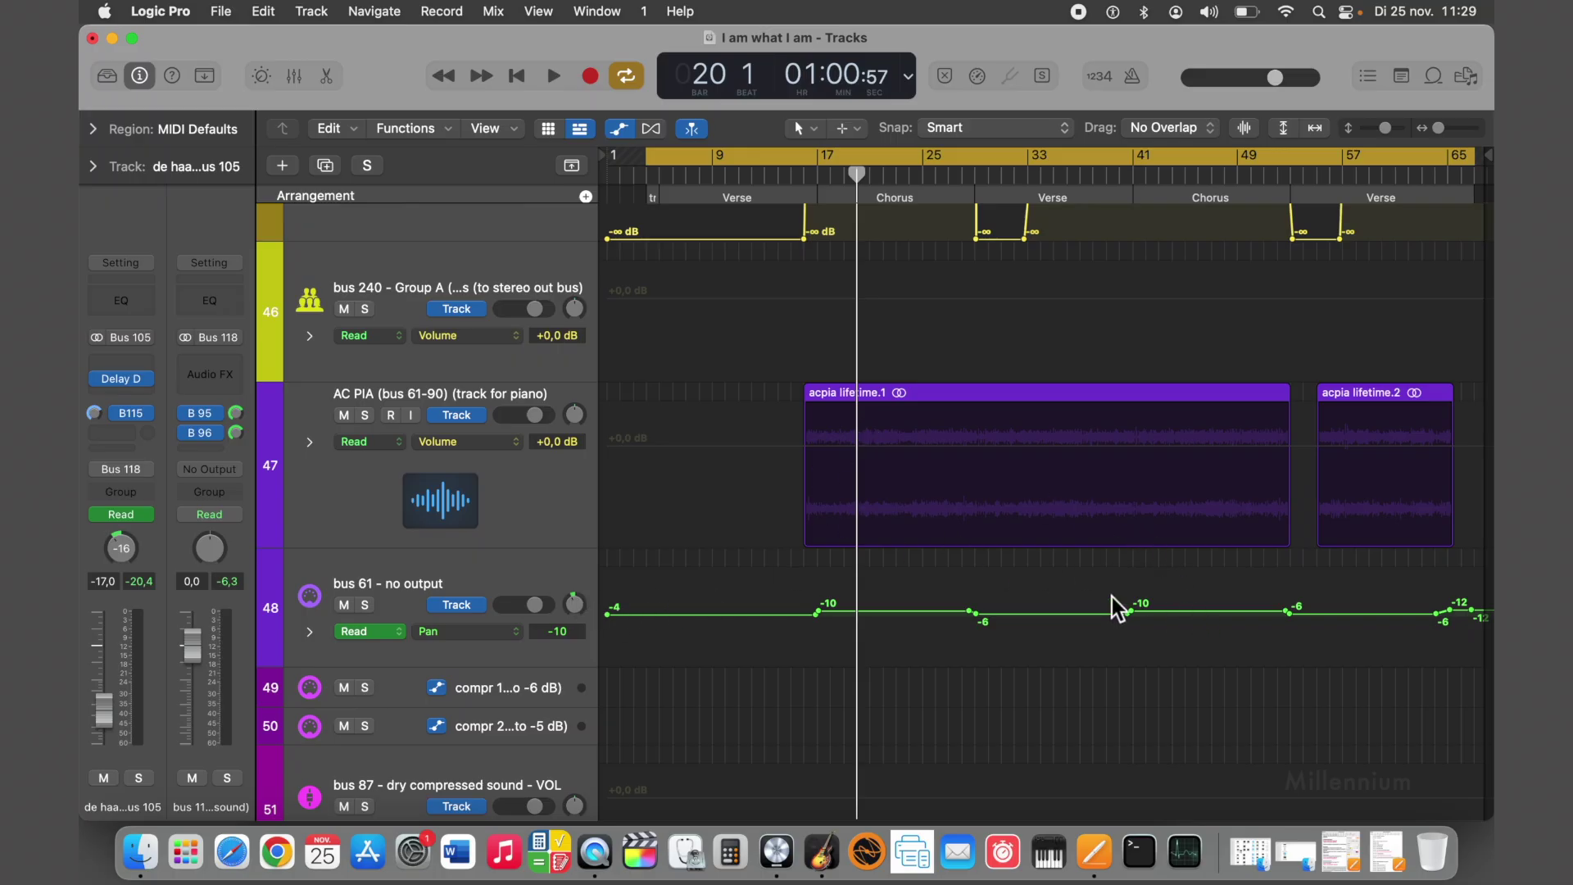
{"action": "left_click", "coordinate": [1014, 174]}
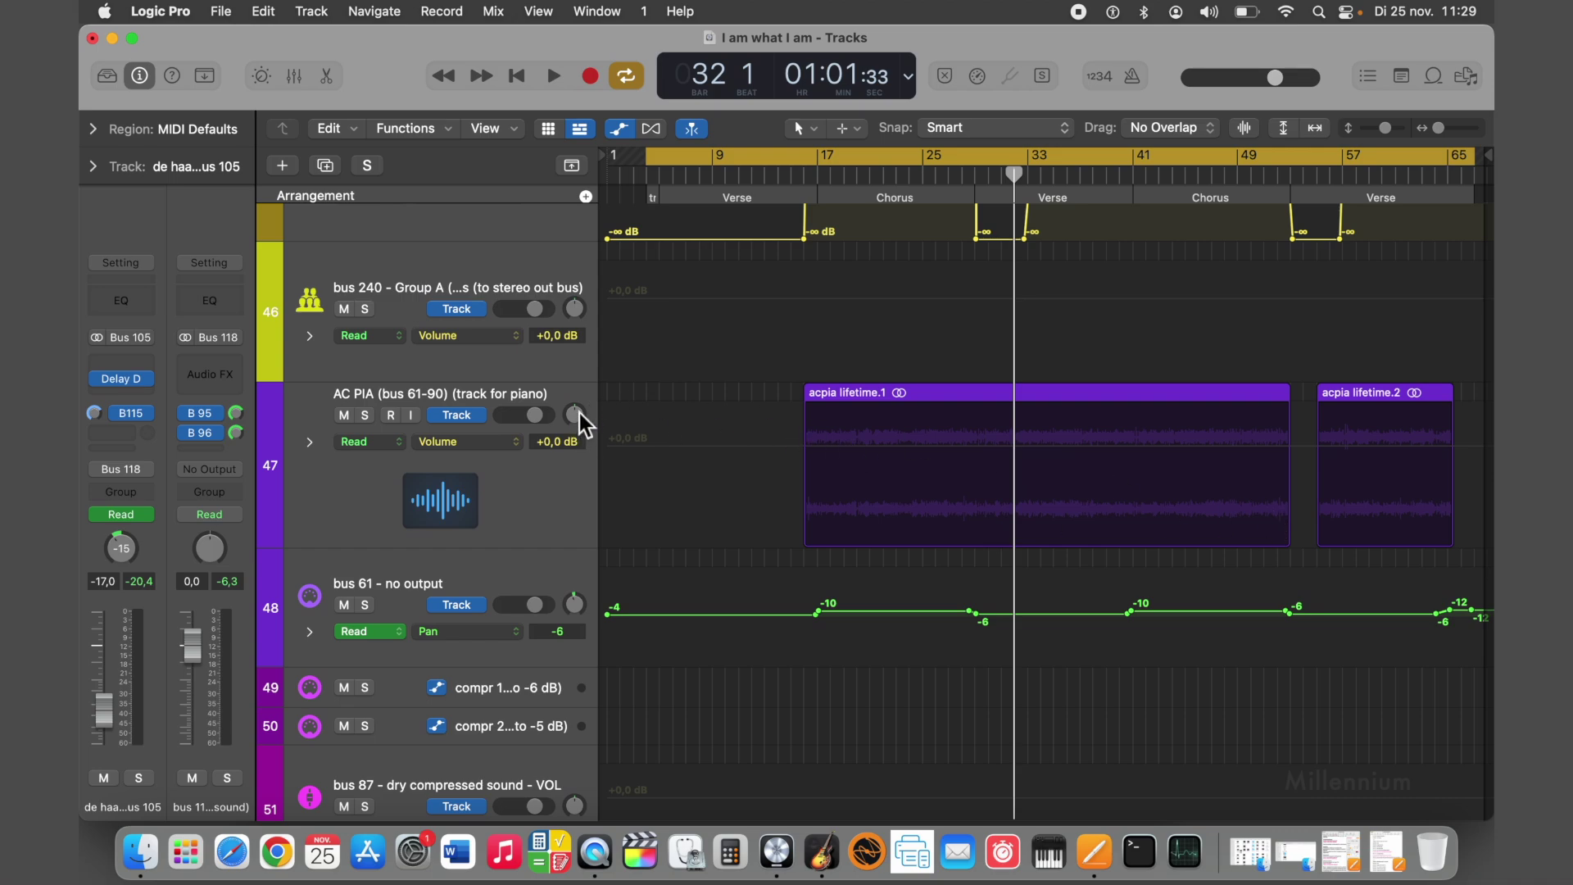
Step: Try panning the AC PIA piano track to both sides, through -31 and +19, and return its pan to centre
{"action": "left_click_drag", "start_coordinate": [576, 416], "coordinate": [569, 431]}
{"action": "left_click_drag", "start_coordinate": [574, 414], "coordinate": [567, 395]}
{"action": "left_click_drag", "start_coordinate": [573, 418], "coordinate": [573, 417]}
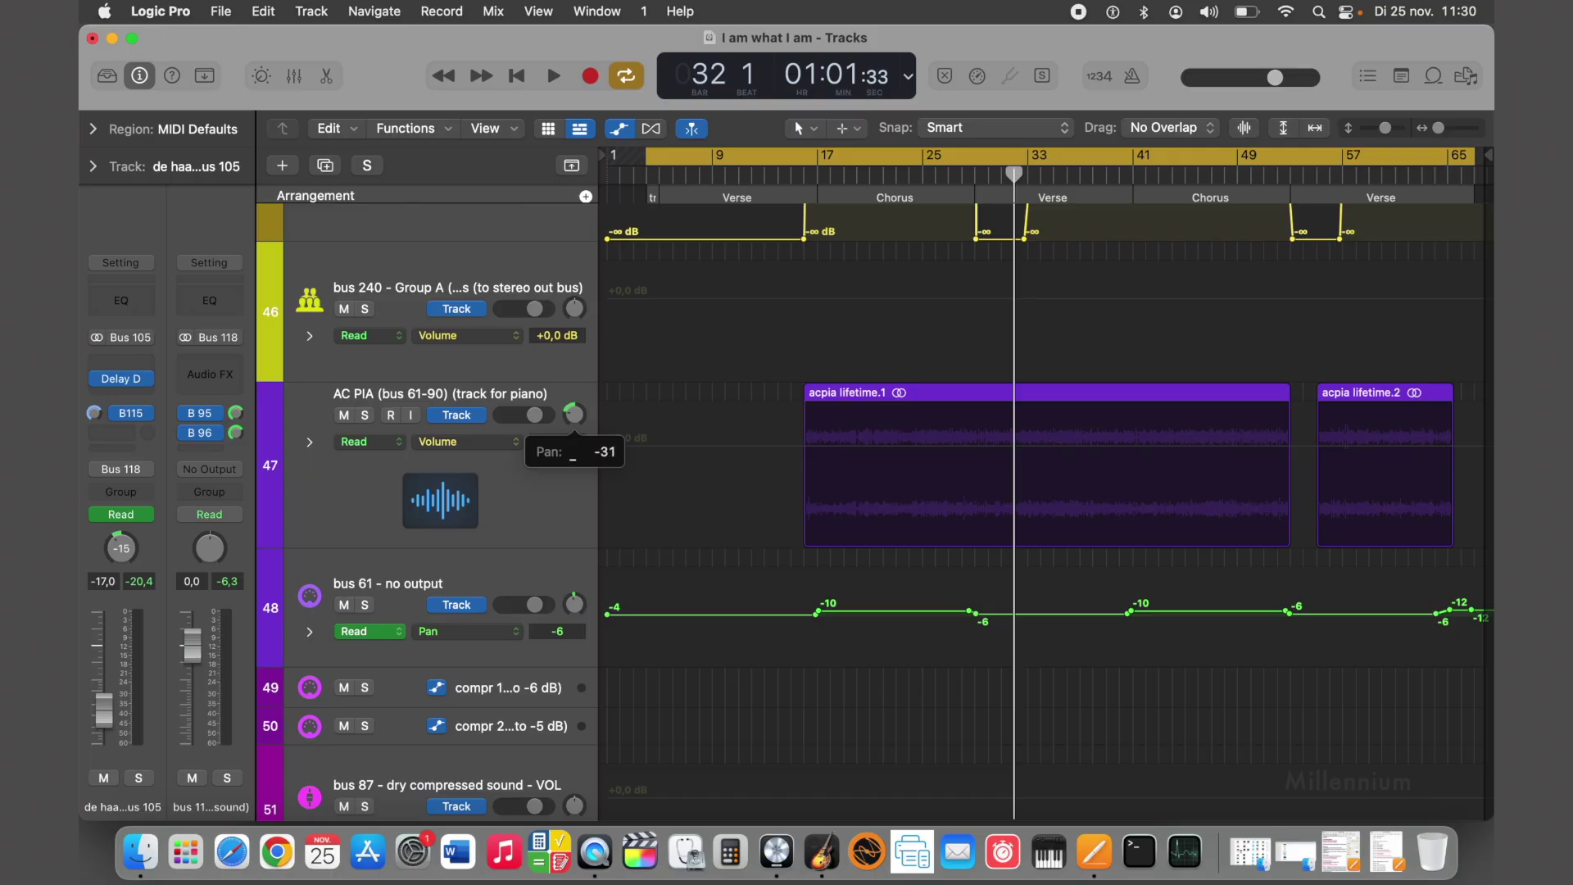
{"action": "left_click_drag", "start_coordinate": [573, 417], "coordinate": [580, 467]}
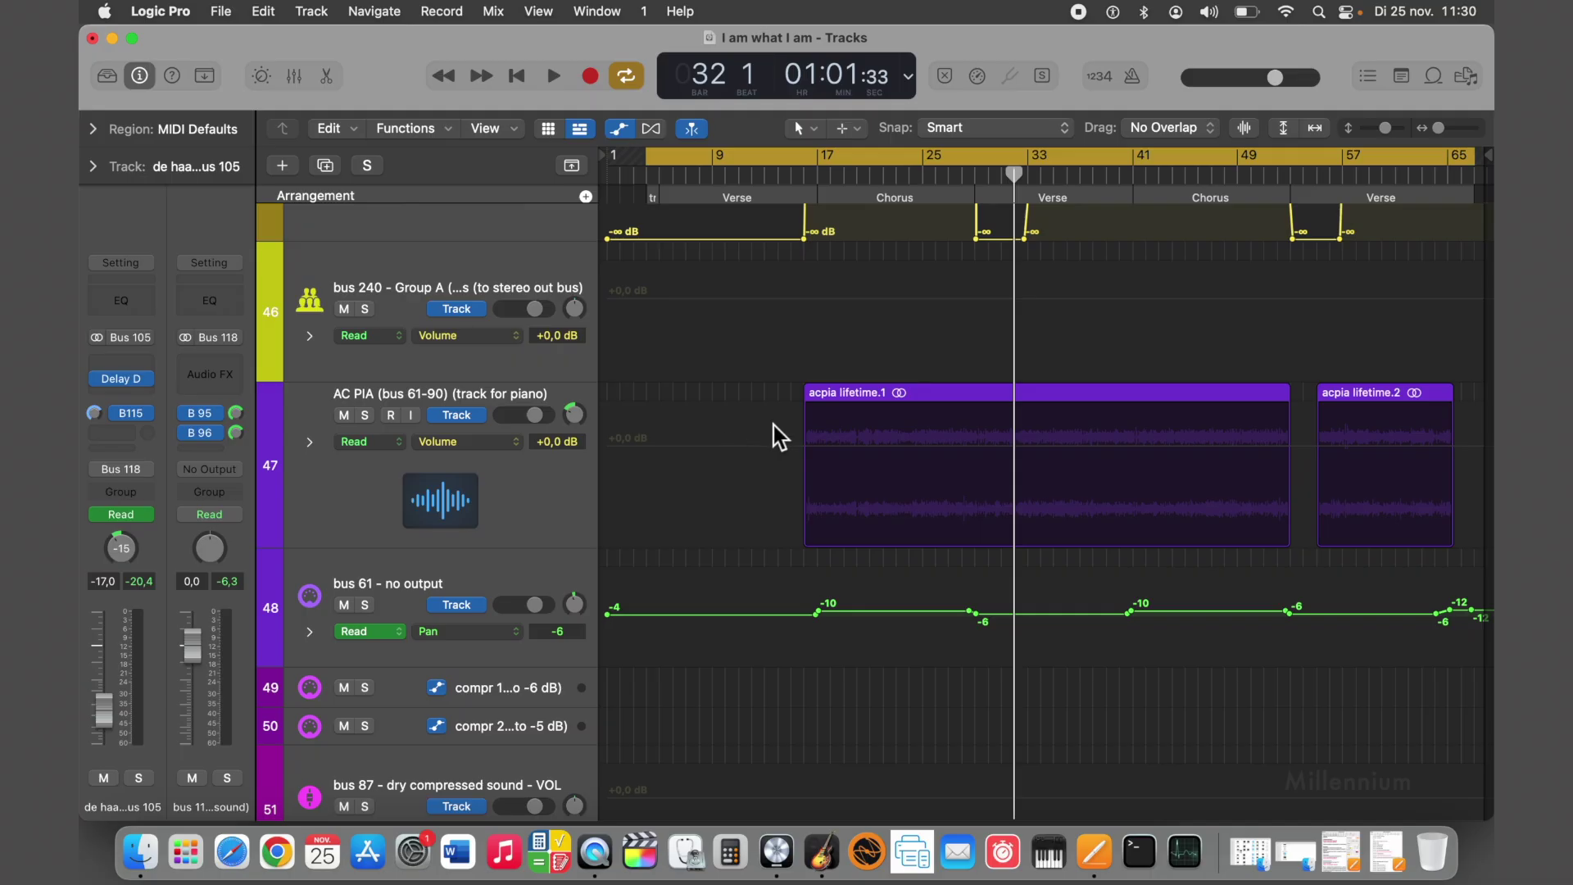
{"action": "left_click_drag", "start_coordinate": [573, 414], "coordinate": [573, 414]}
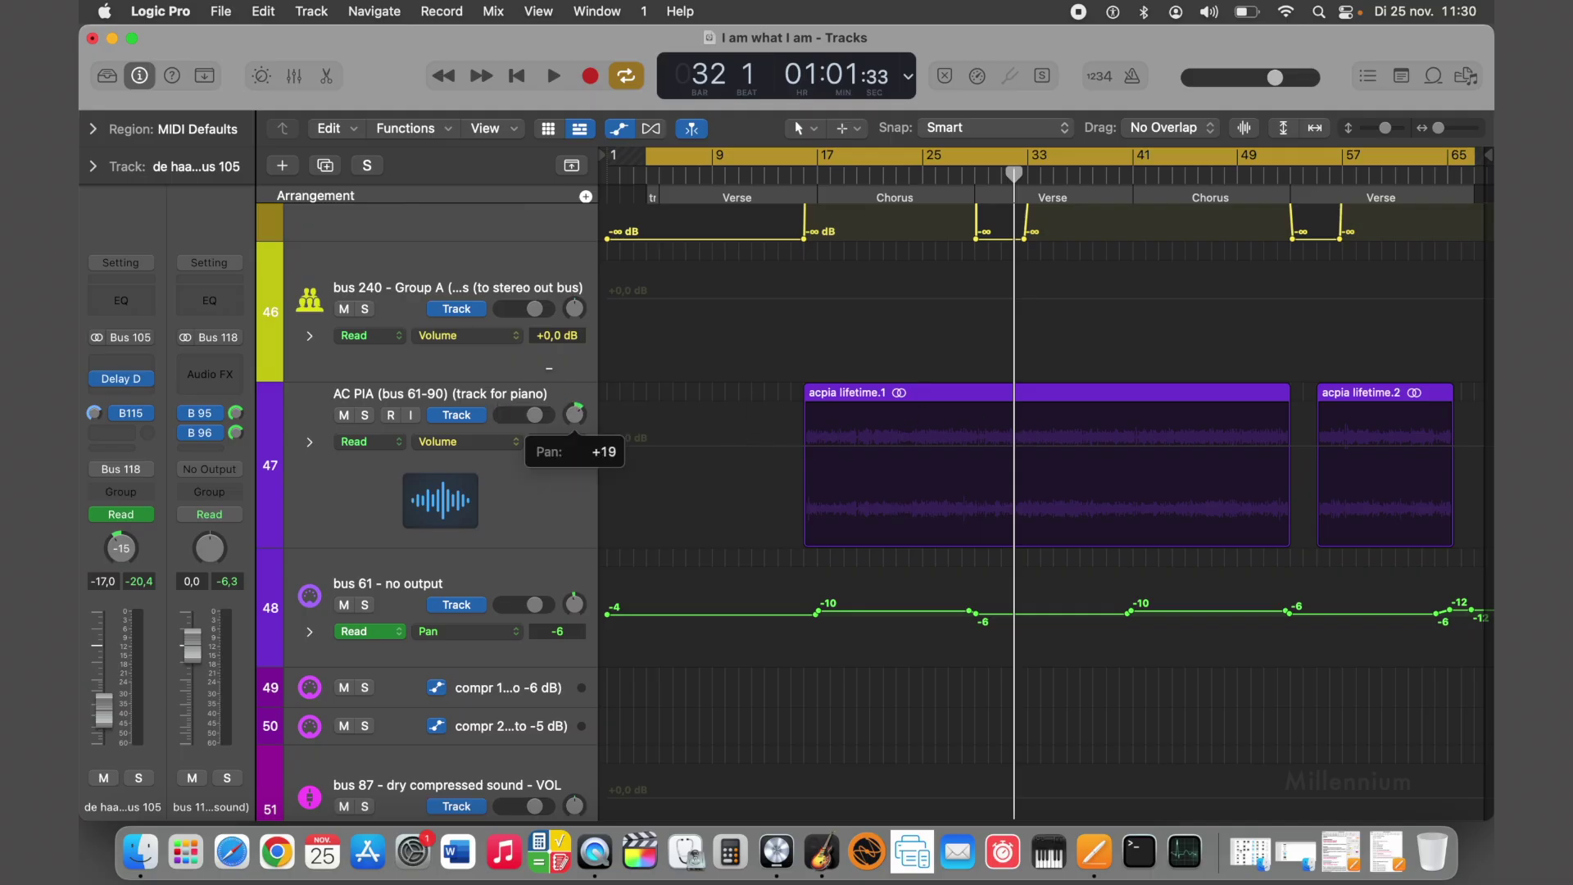
{"action": "left_click_drag", "start_coordinate": [573, 414], "coordinate": [551, 361]}
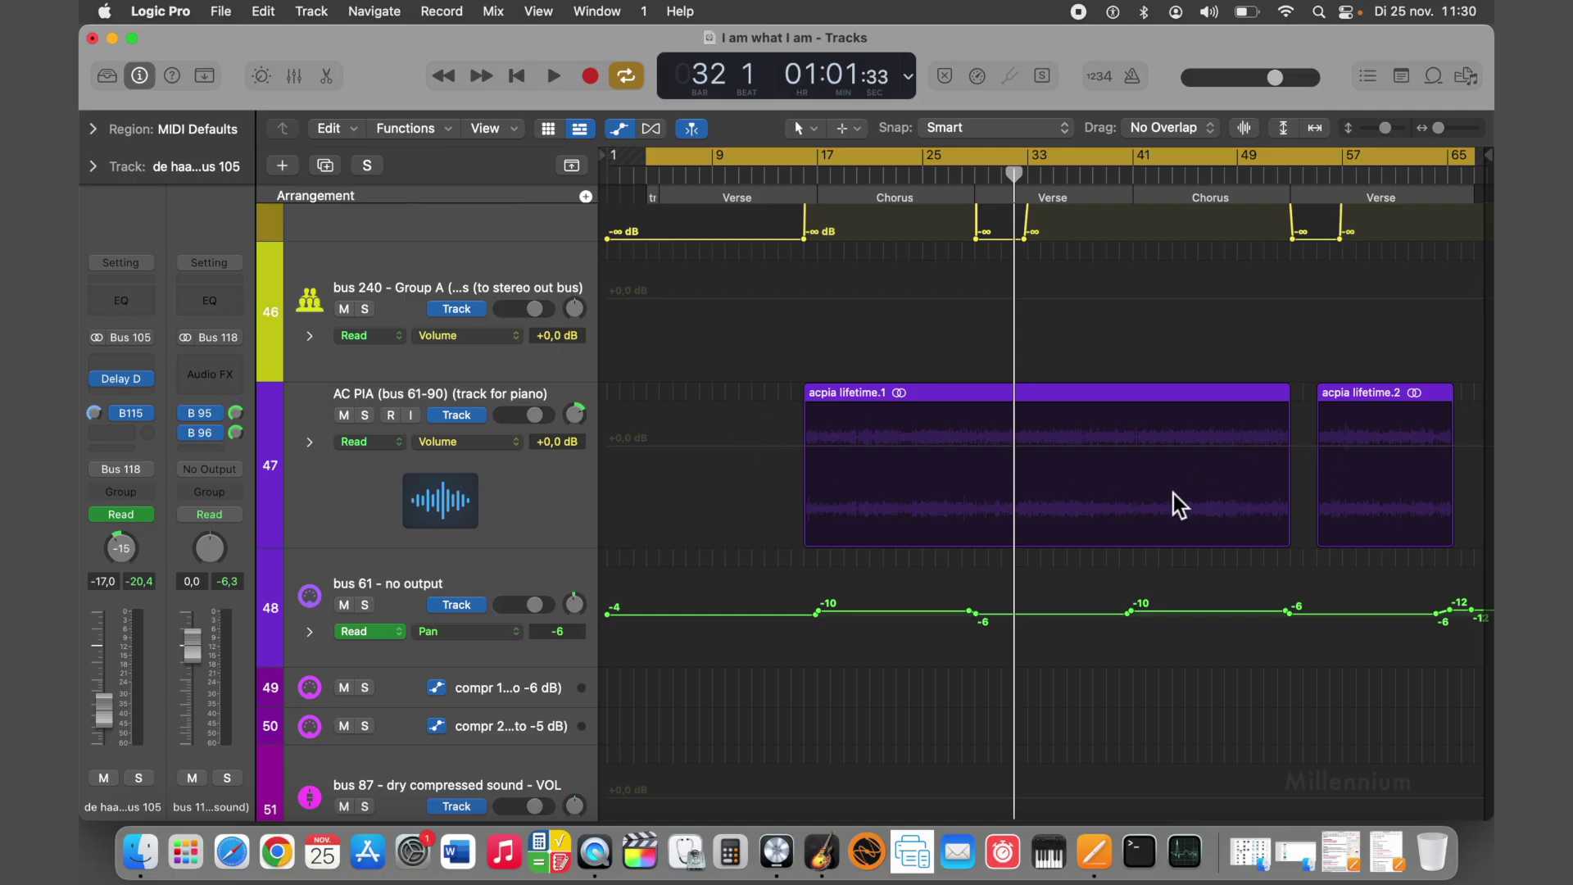
{"action": "left_click_drag", "start_coordinate": [575, 413], "coordinate": [571, 437]}
Step: Compare the piano's bus 61 pan automation with its de haas delay on bus 75, and return to the guitar's bus 91 and bus 105 automation
{"action": "scroll", "coordinate": [1025, 426], "scroll_direction": "down", "scroll_amount": 5}
{"action": "scroll", "coordinate": [1023, 423], "scroll_direction": "down", "scroll_amount": 2}
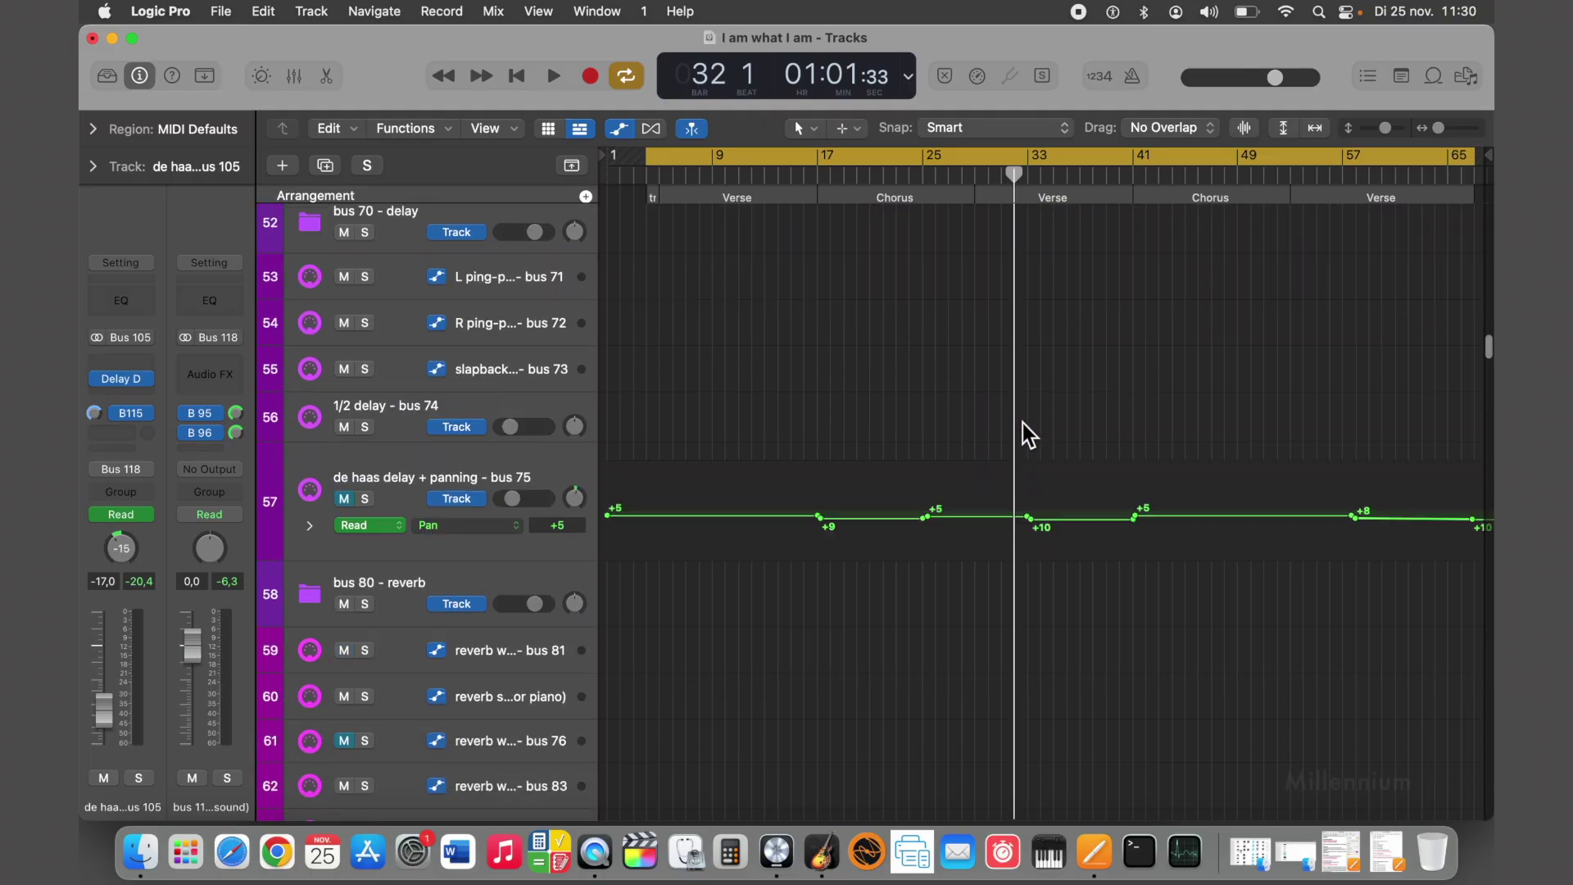
{"action": "scroll", "coordinate": [1023, 422], "scroll_direction": "down", "scroll_amount": 3}
{"action": "scroll", "coordinate": [1022, 423], "scroll_direction": "up", "scroll_amount": 10}
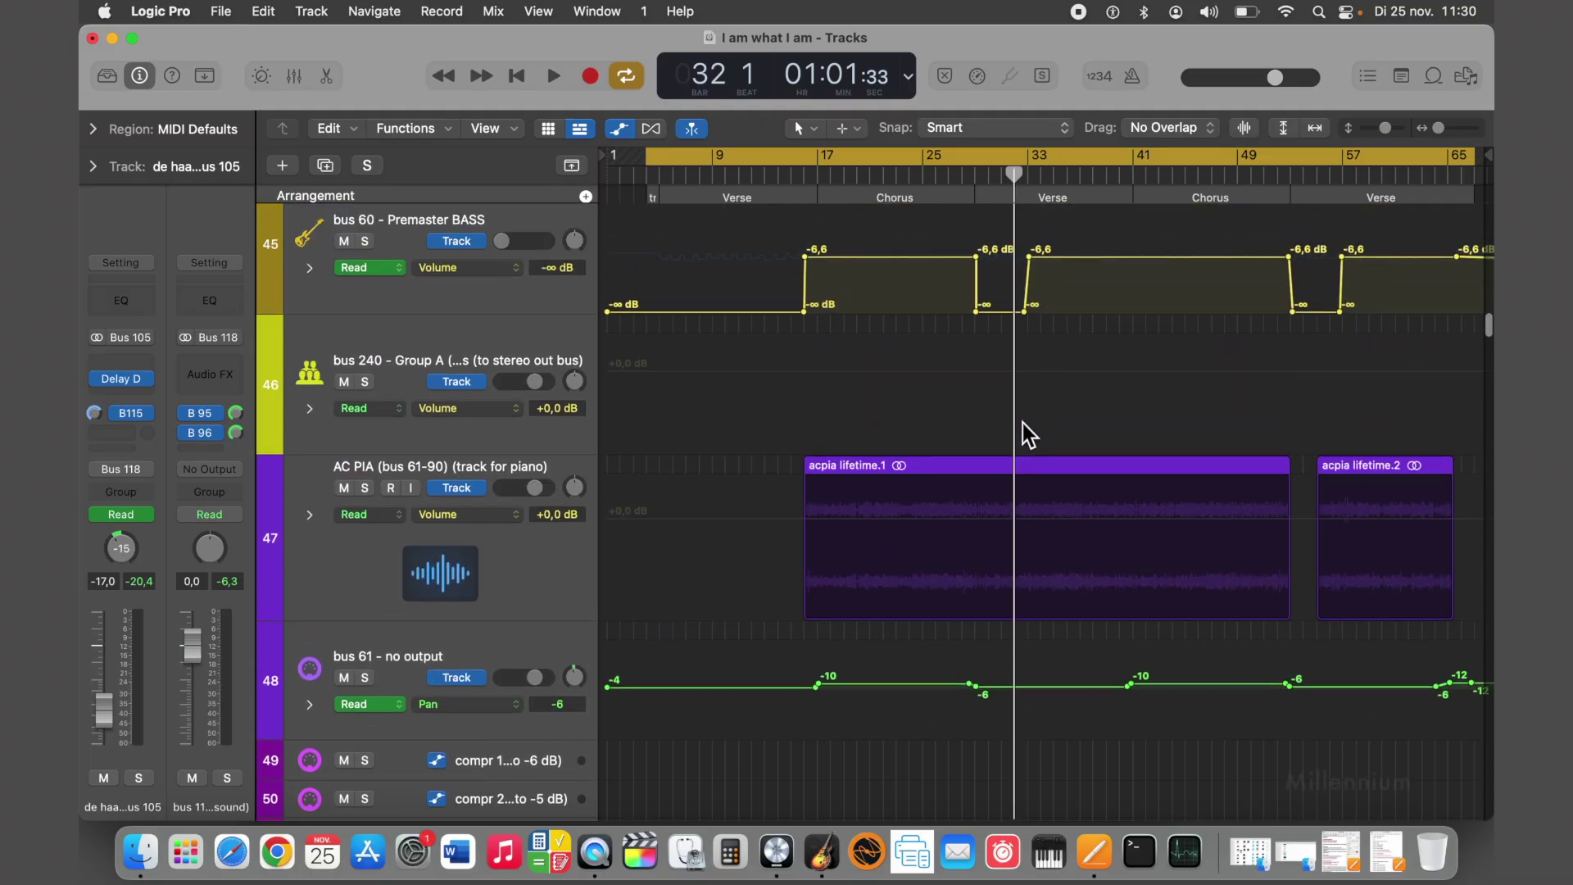
{"action": "scroll", "coordinate": [1023, 423], "scroll_direction": "down", "scroll_amount": 8}
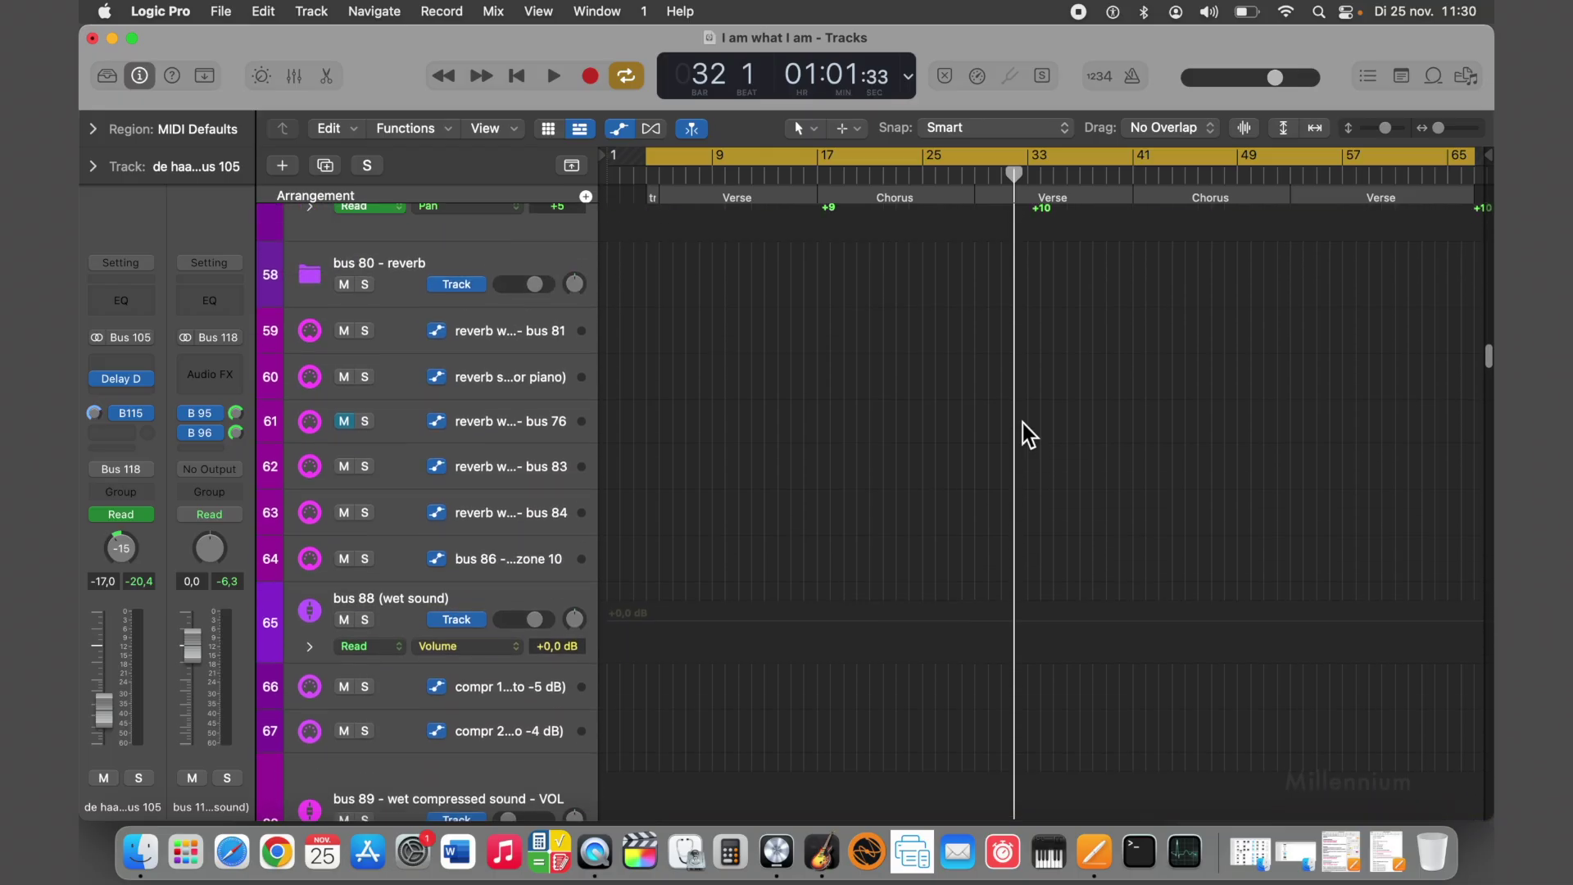
{"action": "scroll", "coordinate": [1022, 423], "scroll_direction": "down", "scroll_amount": 10}
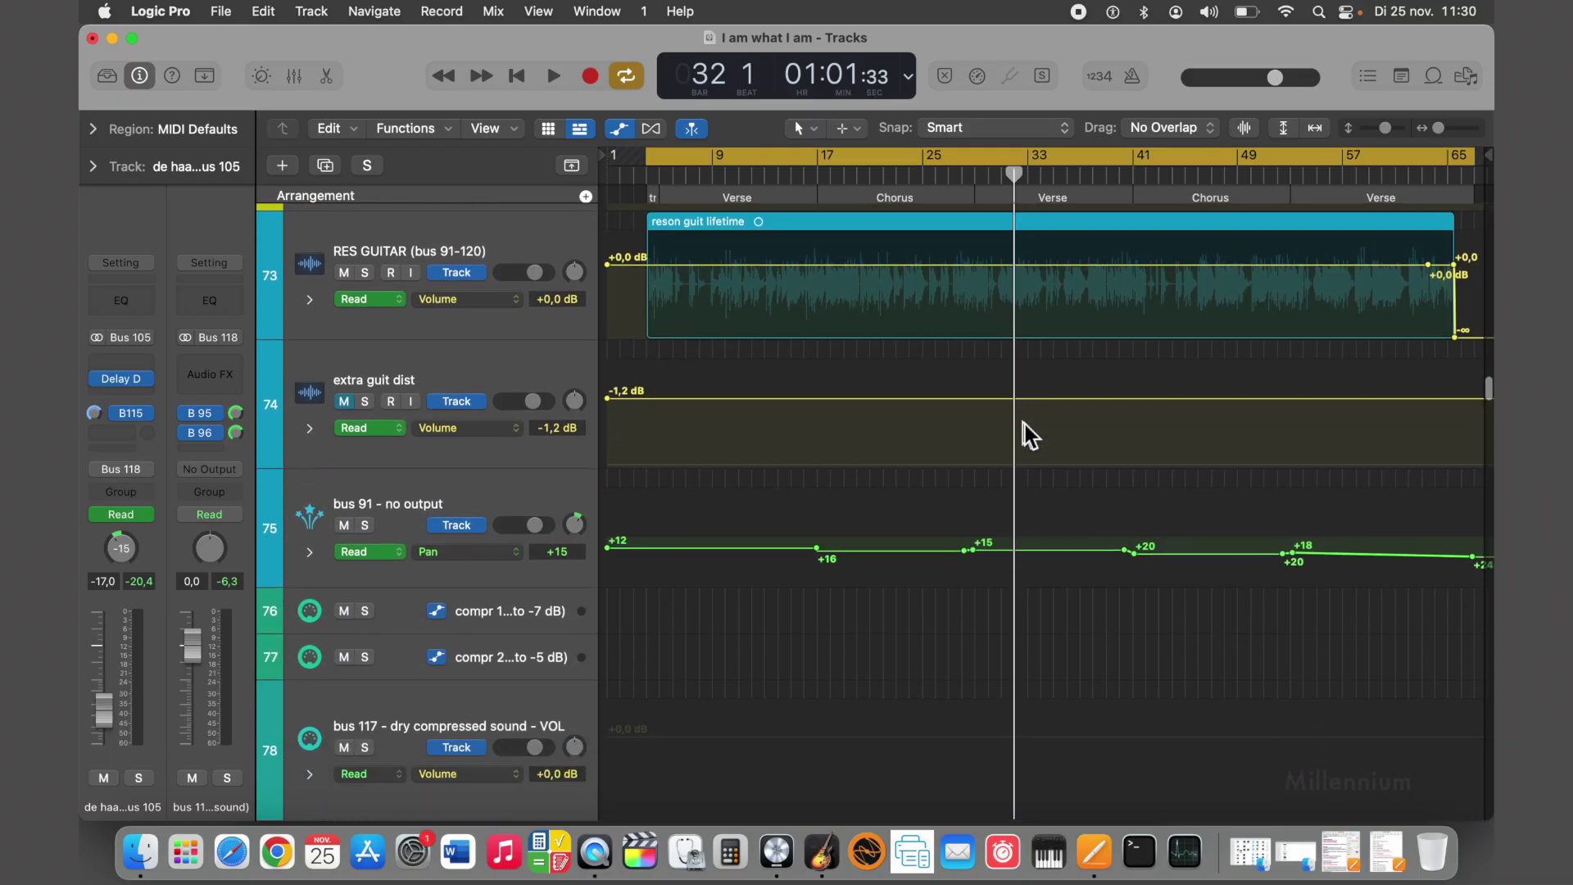
{"action": "scroll", "coordinate": [908, 288], "scroll_direction": "down", "scroll_amount": 5}
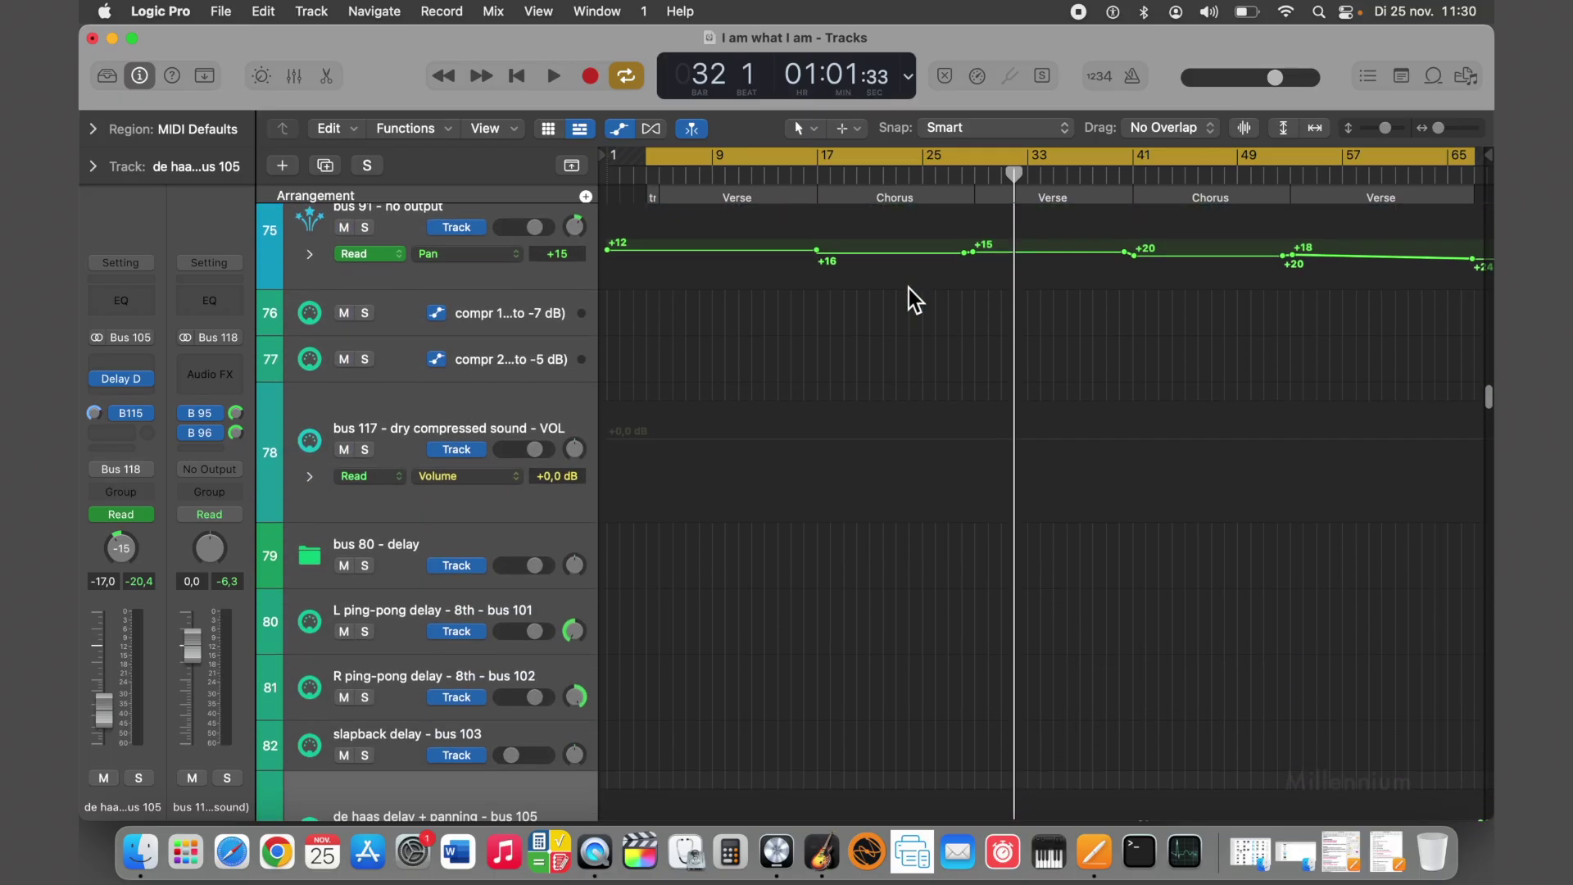
{"action": "scroll", "coordinate": [907, 289], "scroll_direction": "up", "scroll_amount": 2}
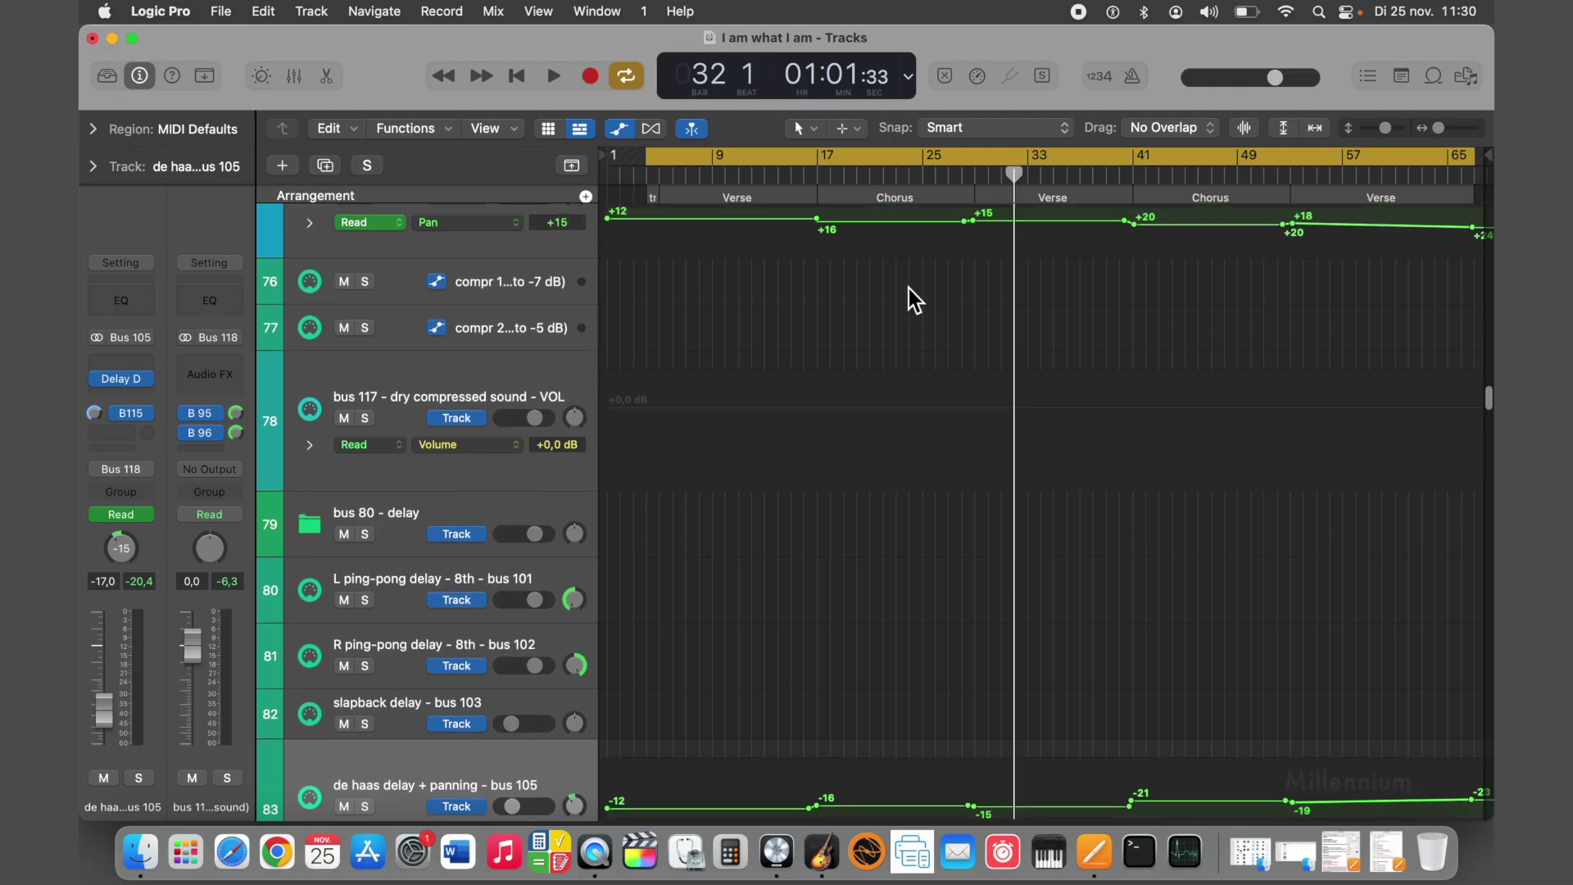